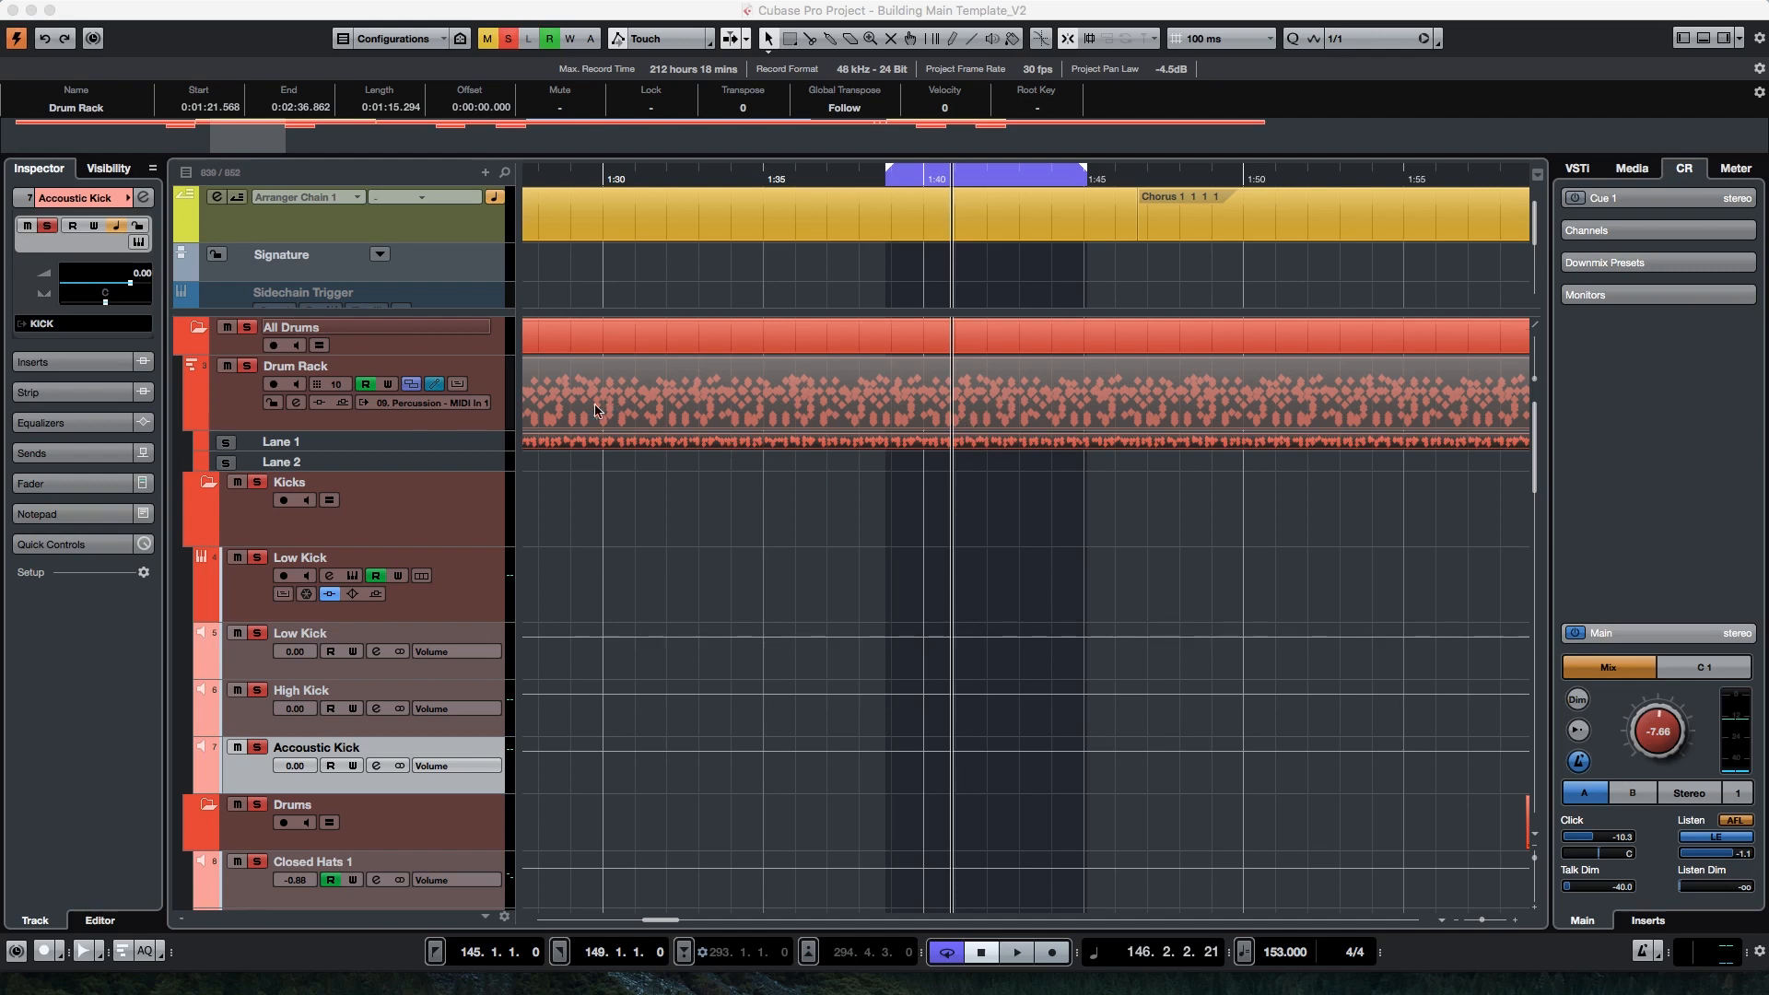
Step: Enlarge Lane 1 of the Drum Rack track, examine its instrument map and notes in the Drum Editor, and close the editor
drag(494, 451, 469, 527)
double_click(1002, 489)
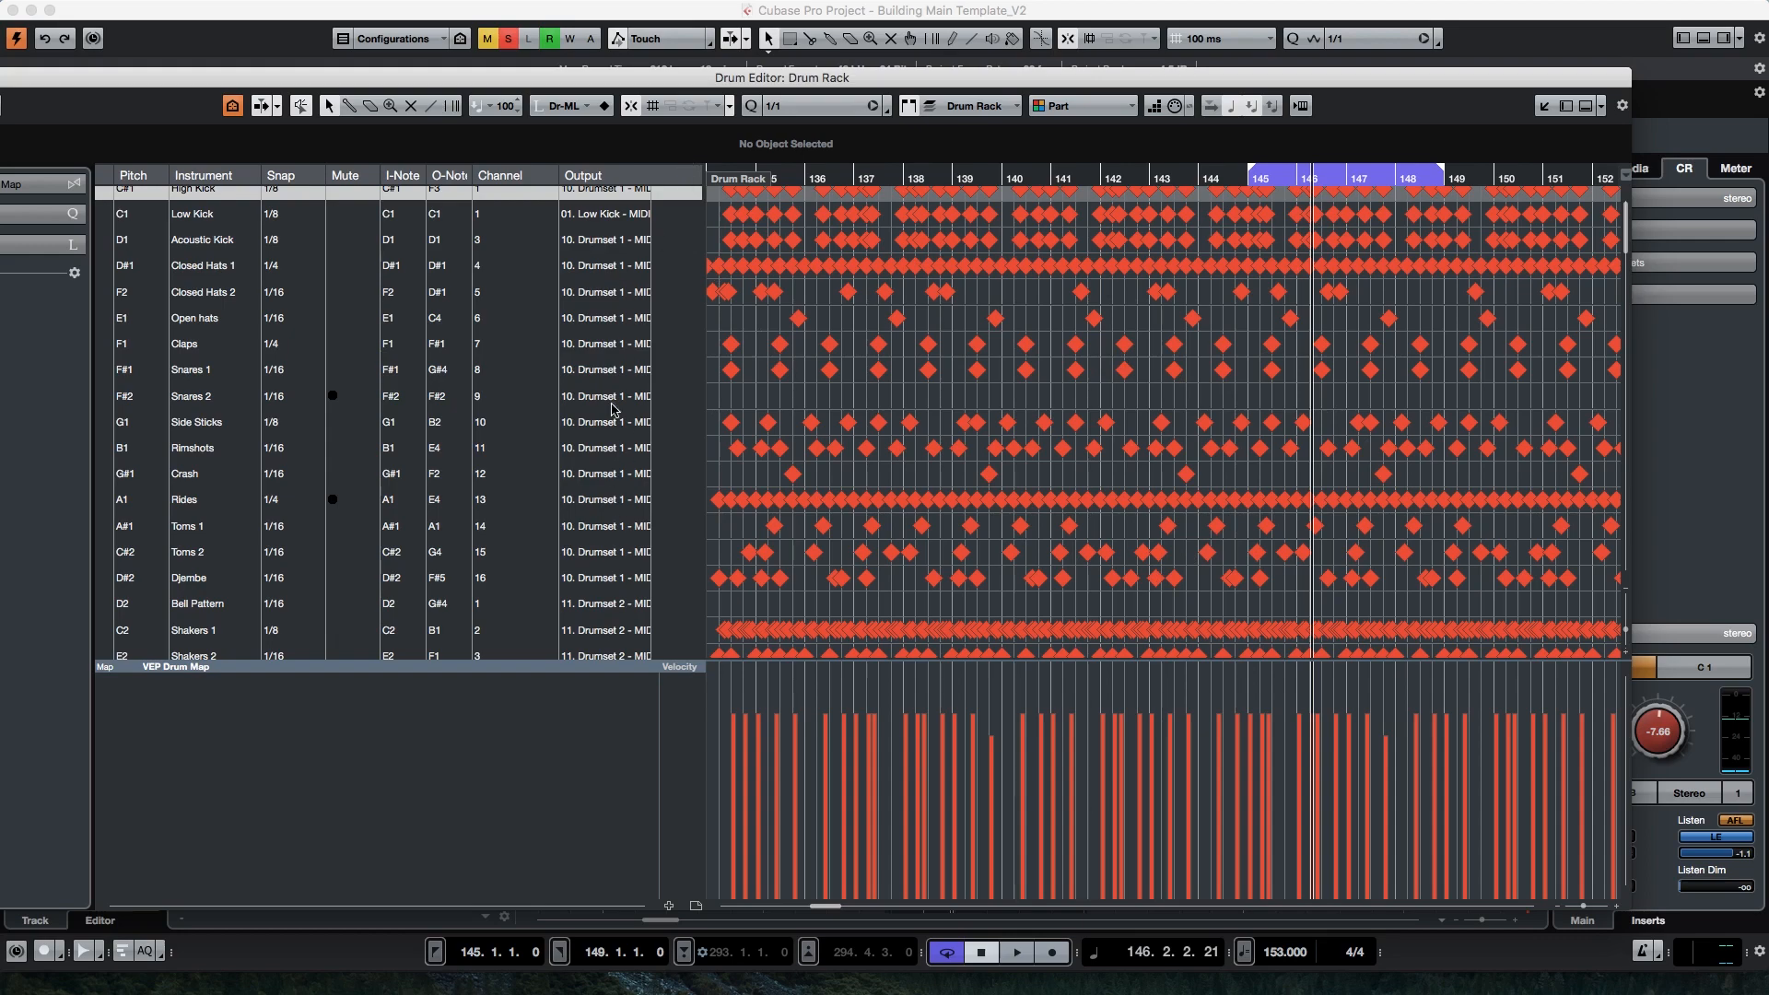
scroll(616, 519, up, 1)
scroll(615, 519, down, 3)
scroll(615, 519, up, 3)
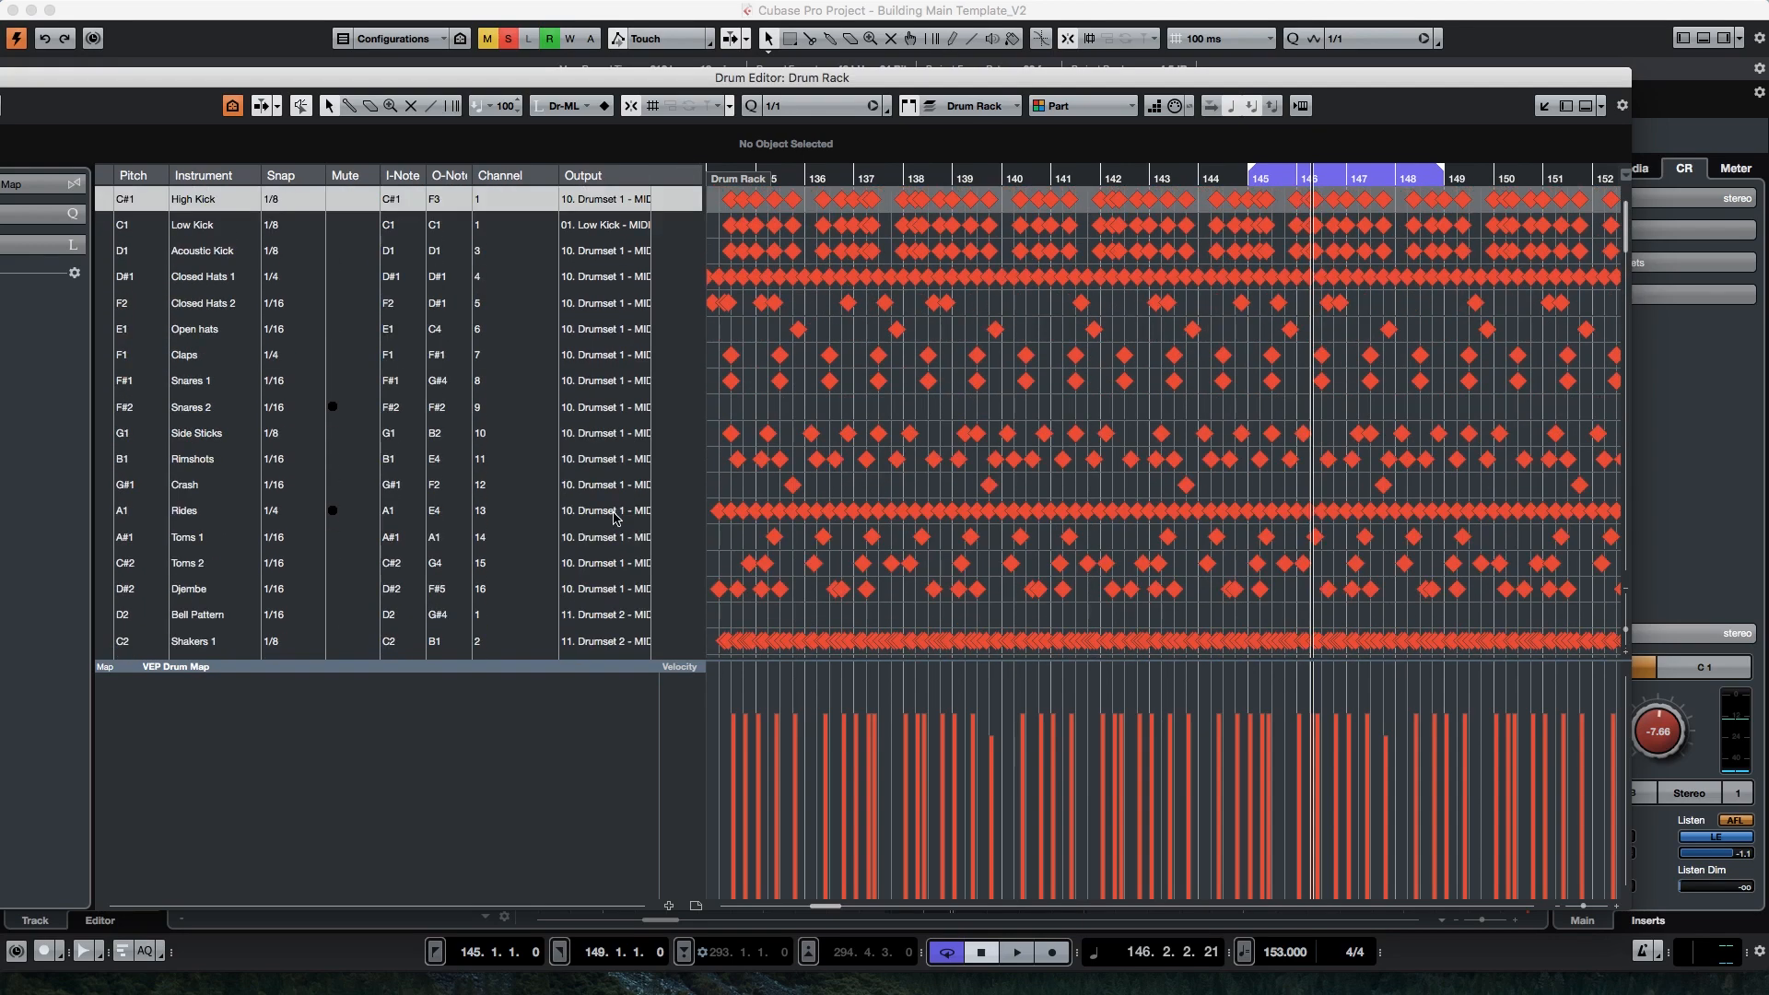
drag(81, 82, 325, 79)
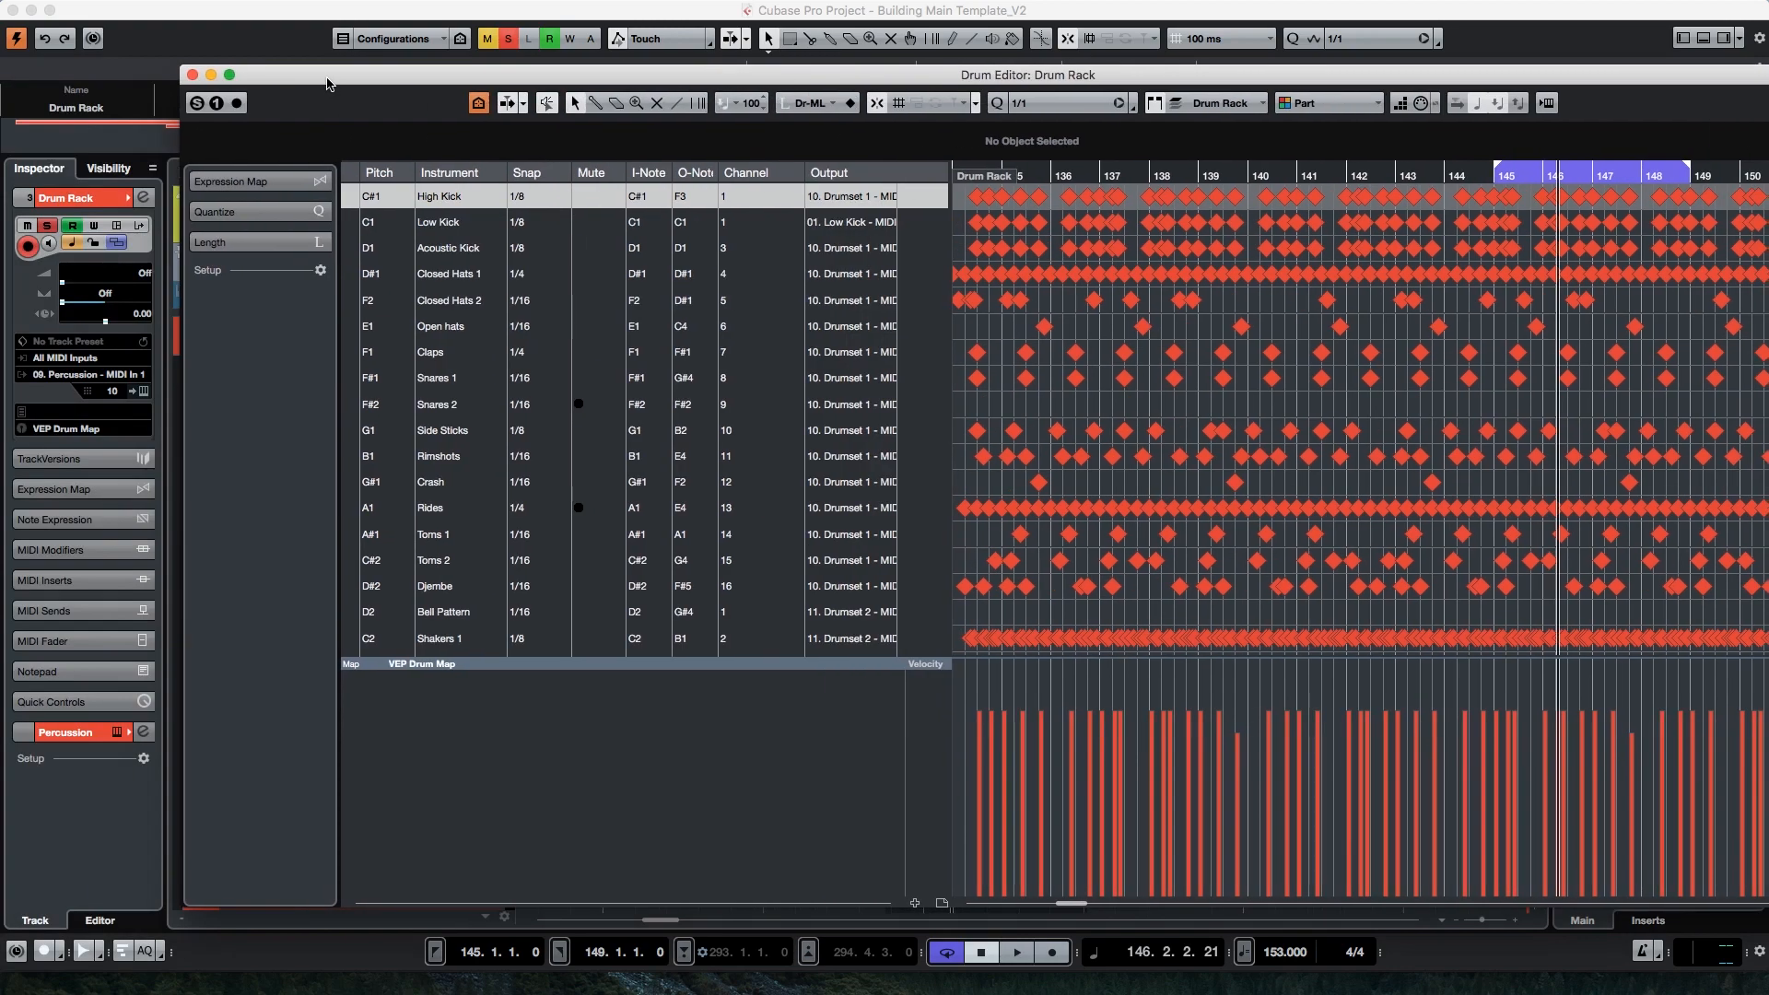
click(197, 77)
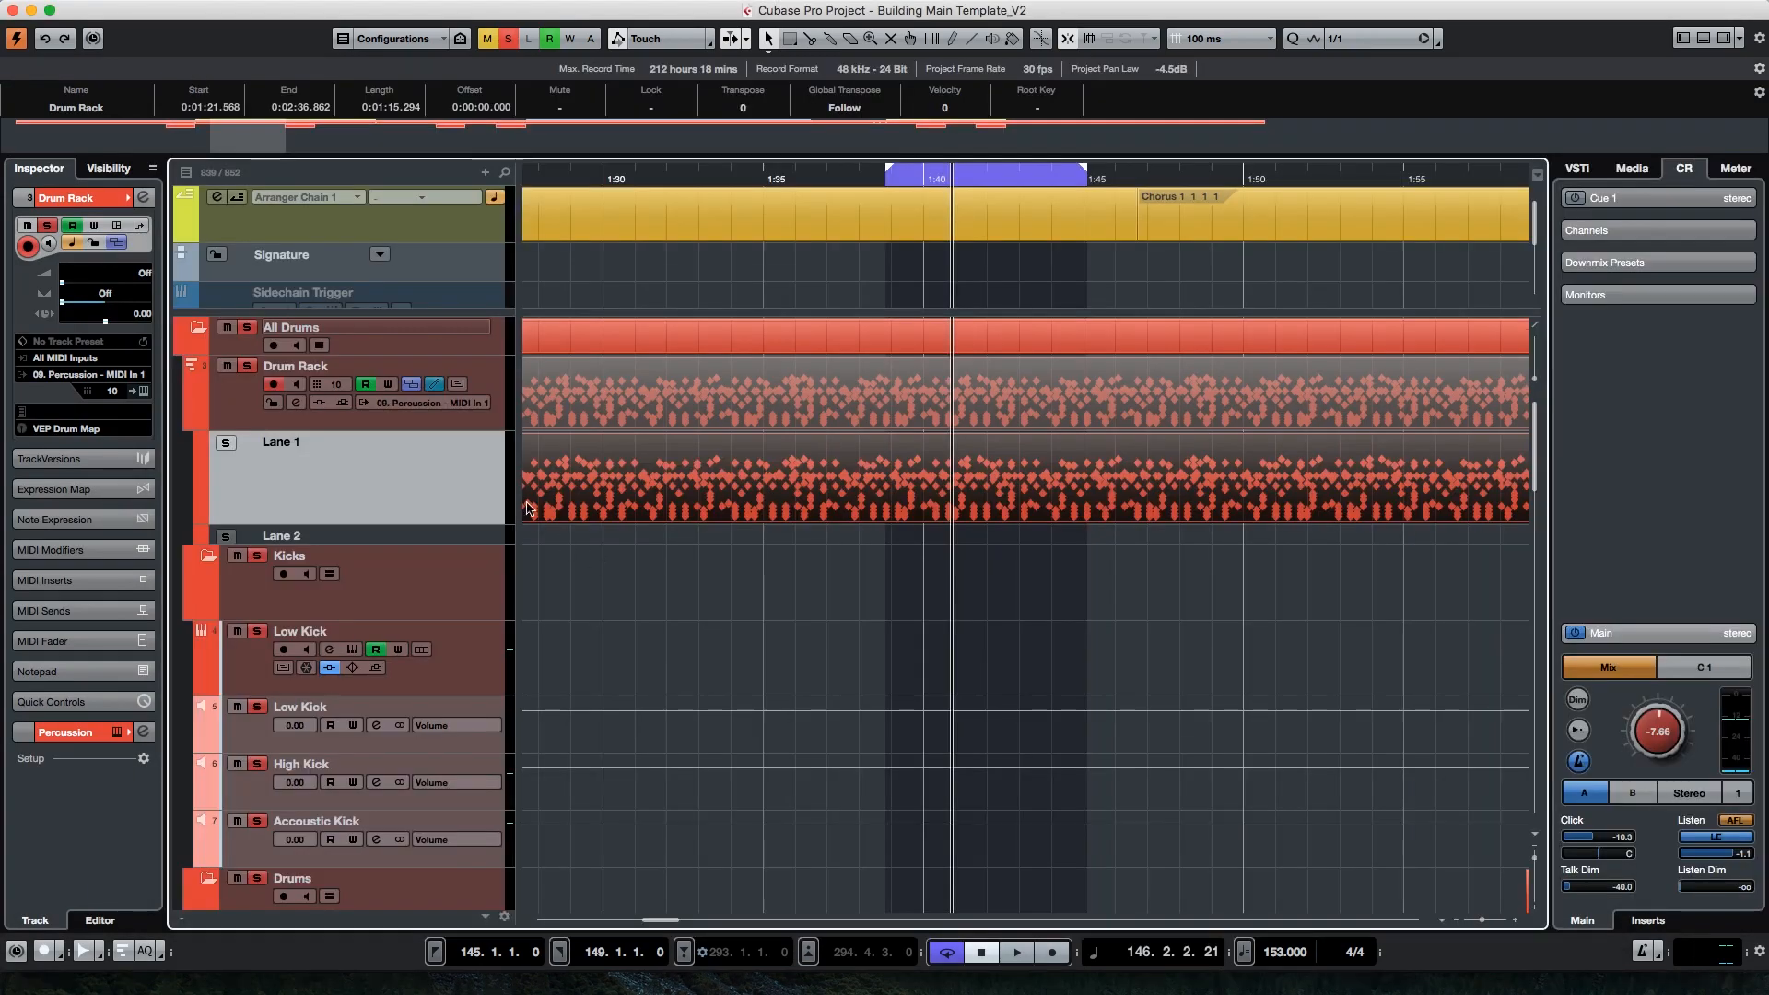
Step: Review the drum tracks, open the MixConsole, and play the project while resetting the Snares 1 peak level to check it
scroll(498, 481, down, 7)
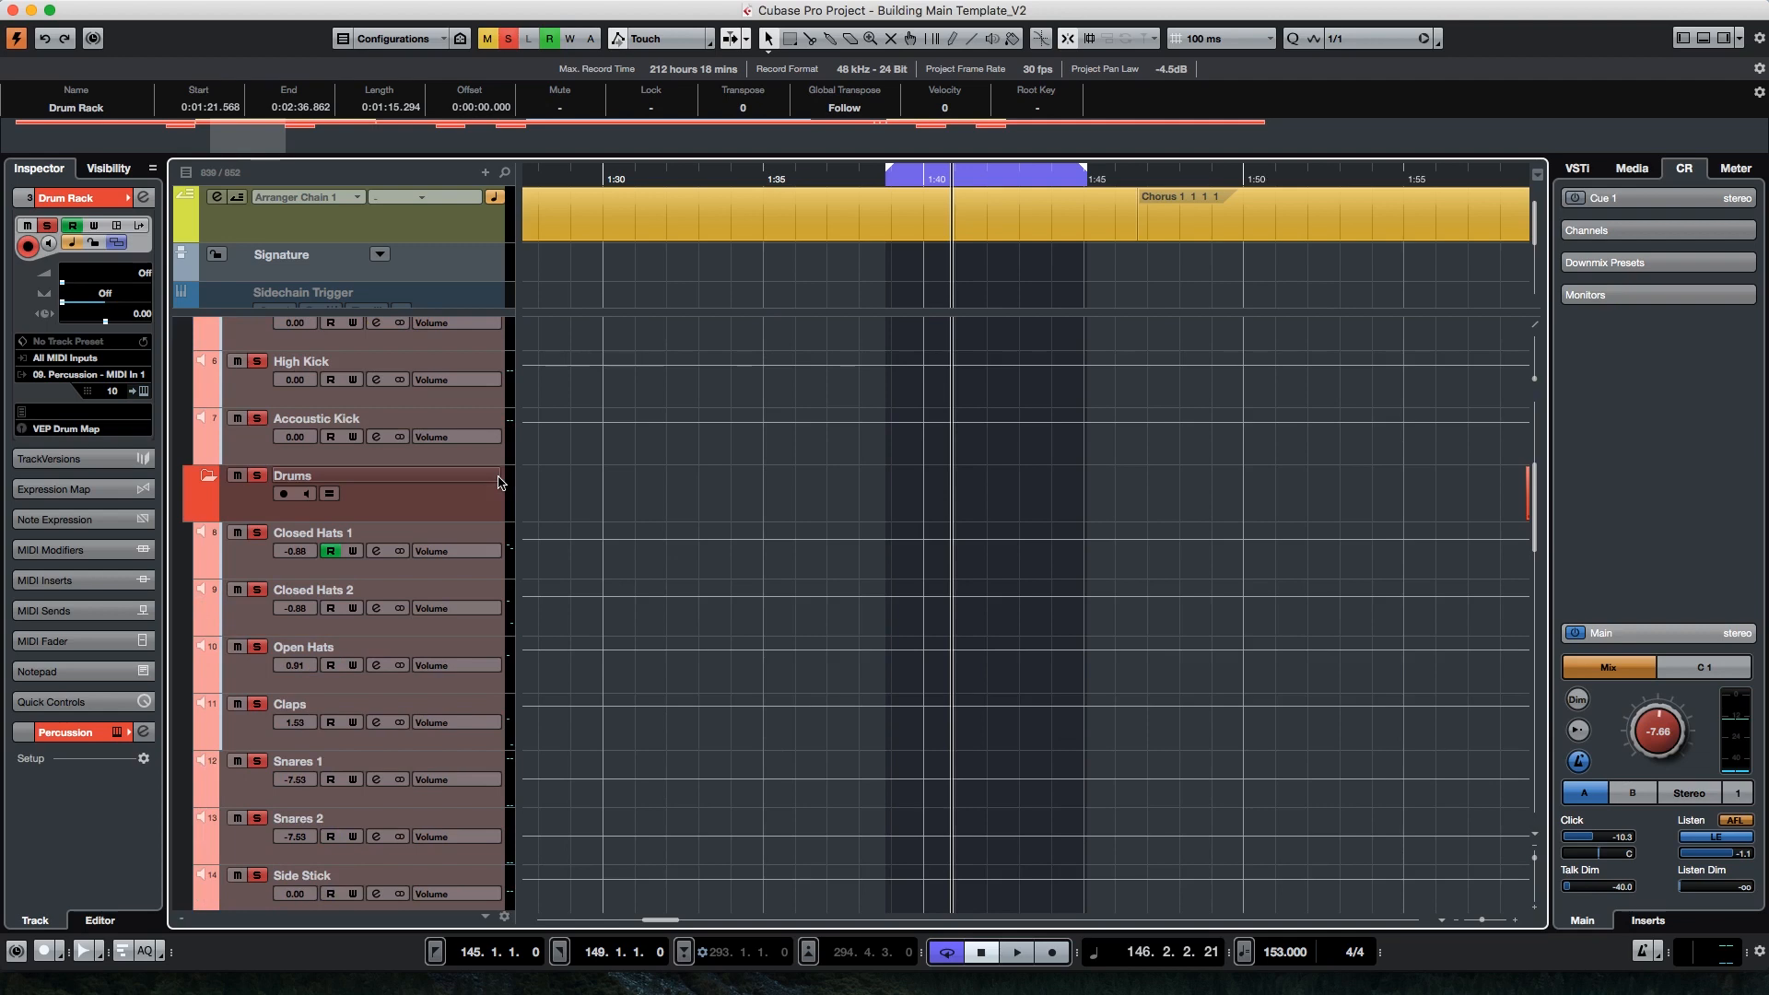
scroll(479, 599, down, 15)
scroll(479, 599, down, 1)
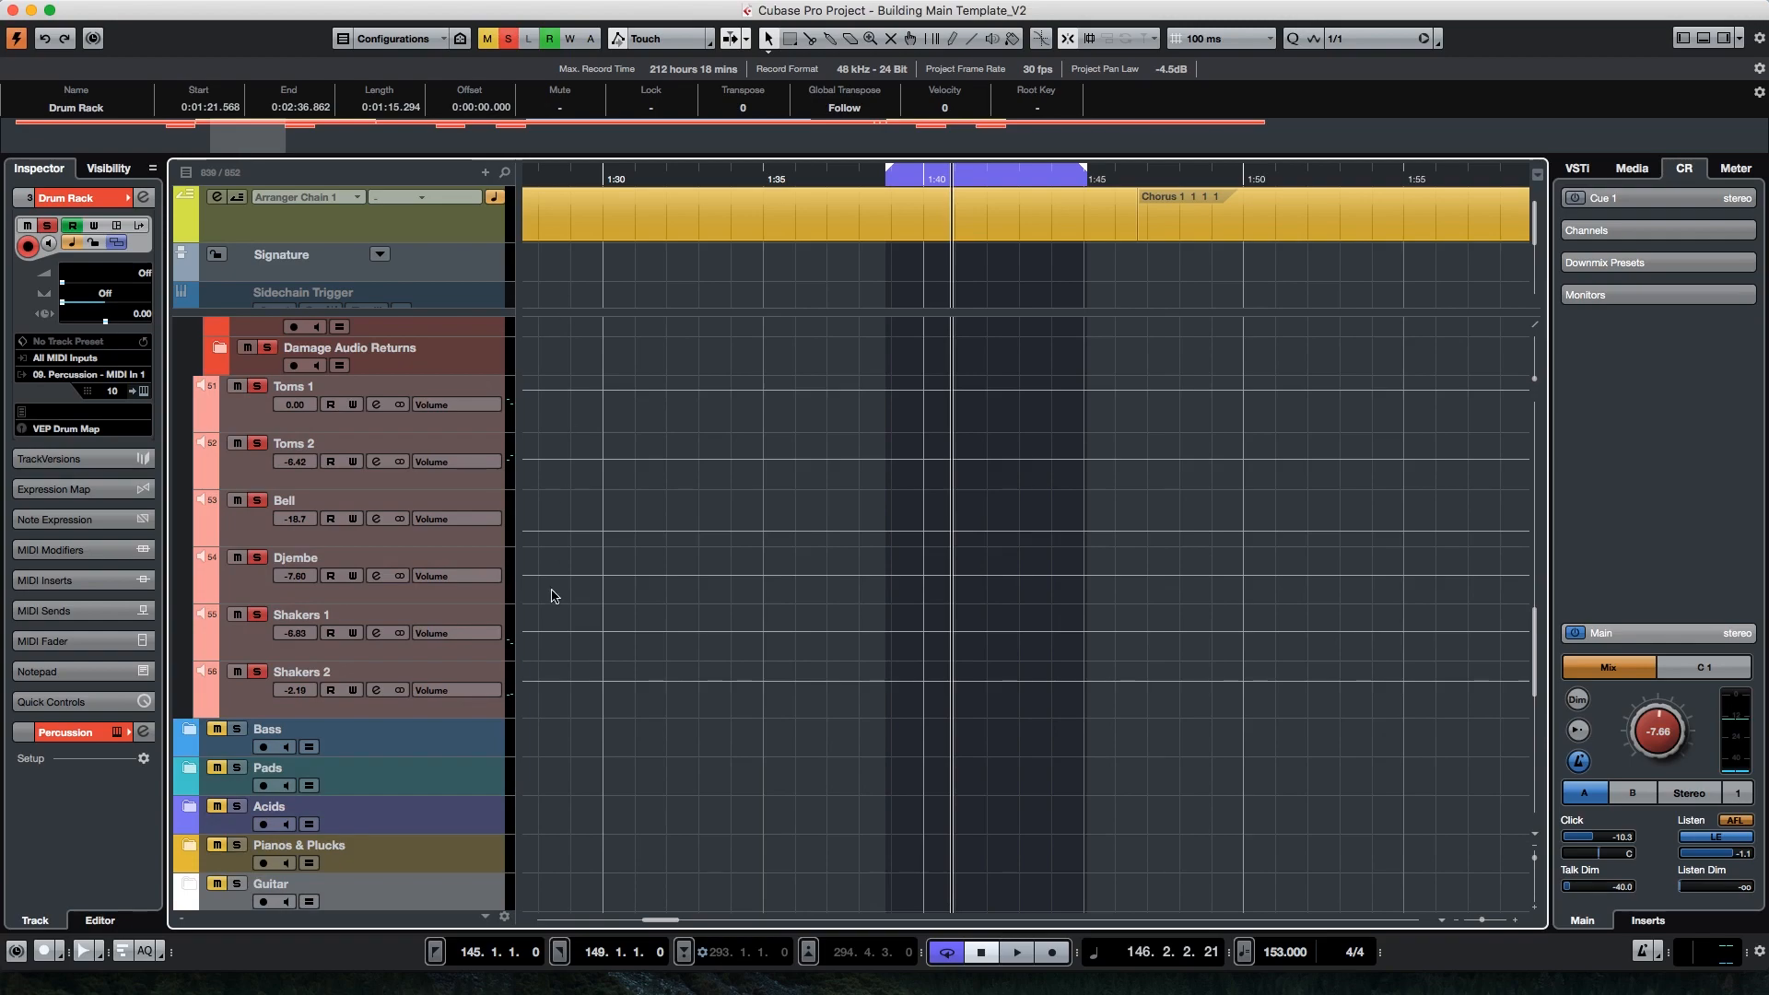
key(F3)
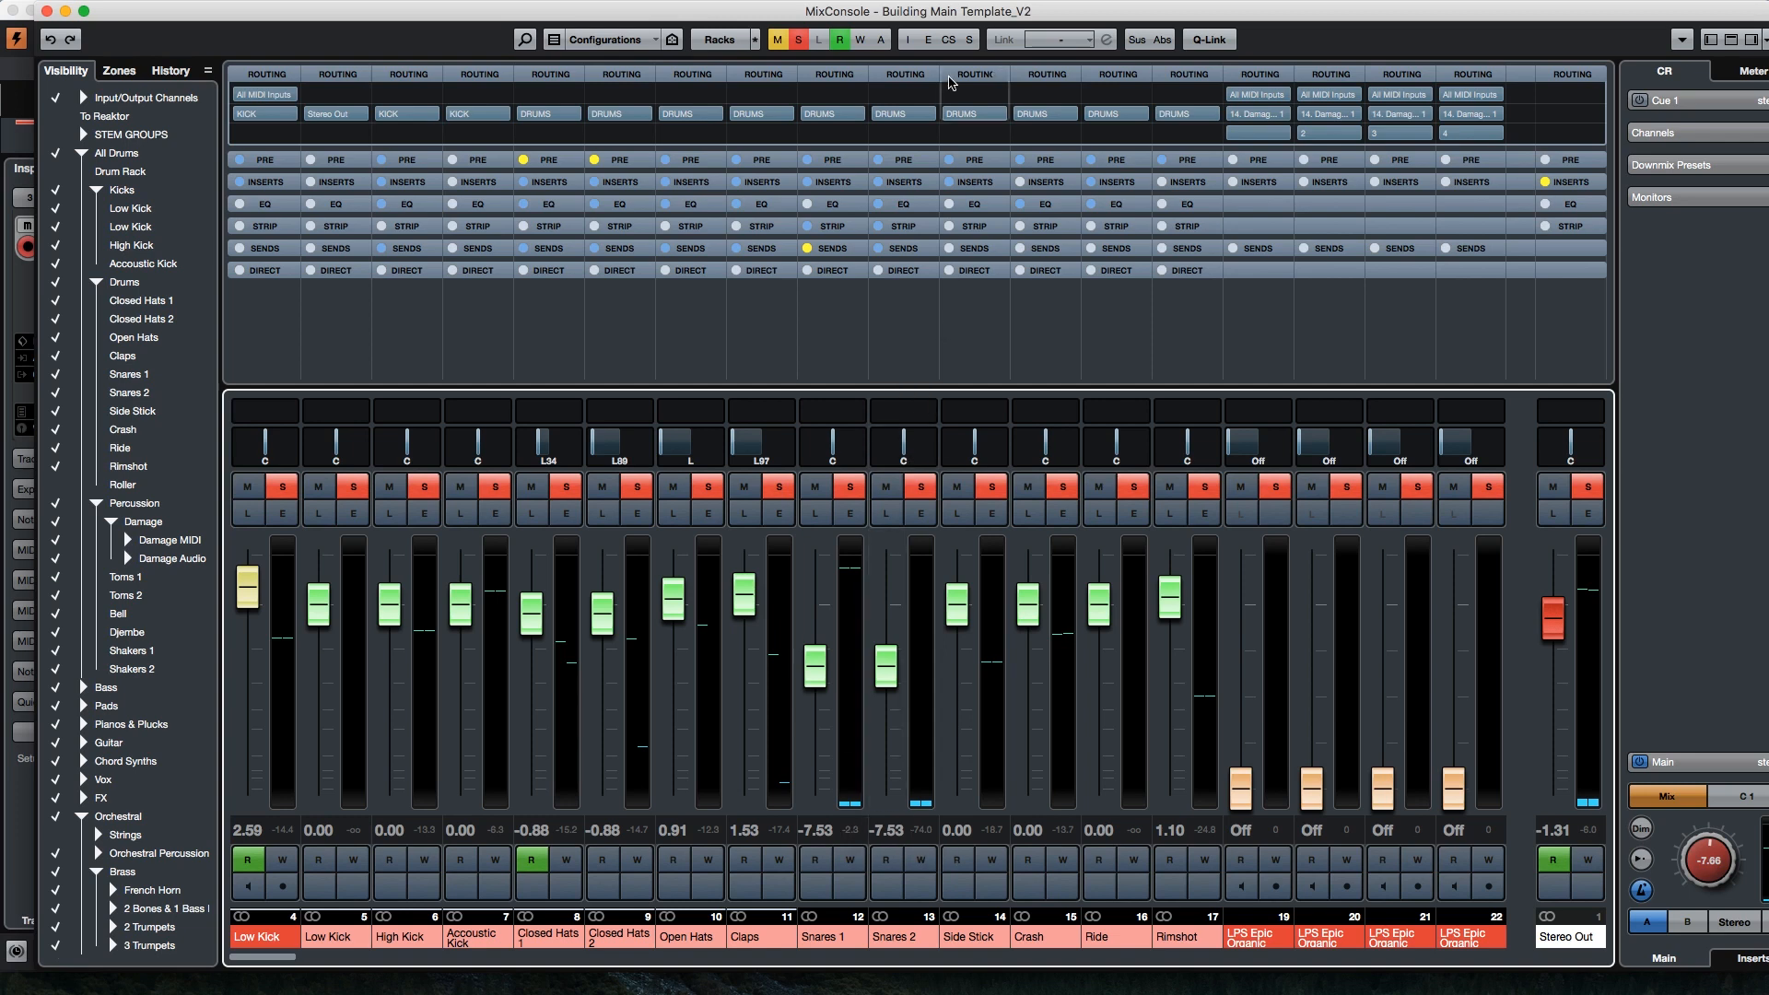
click(797, 343)
key(space)
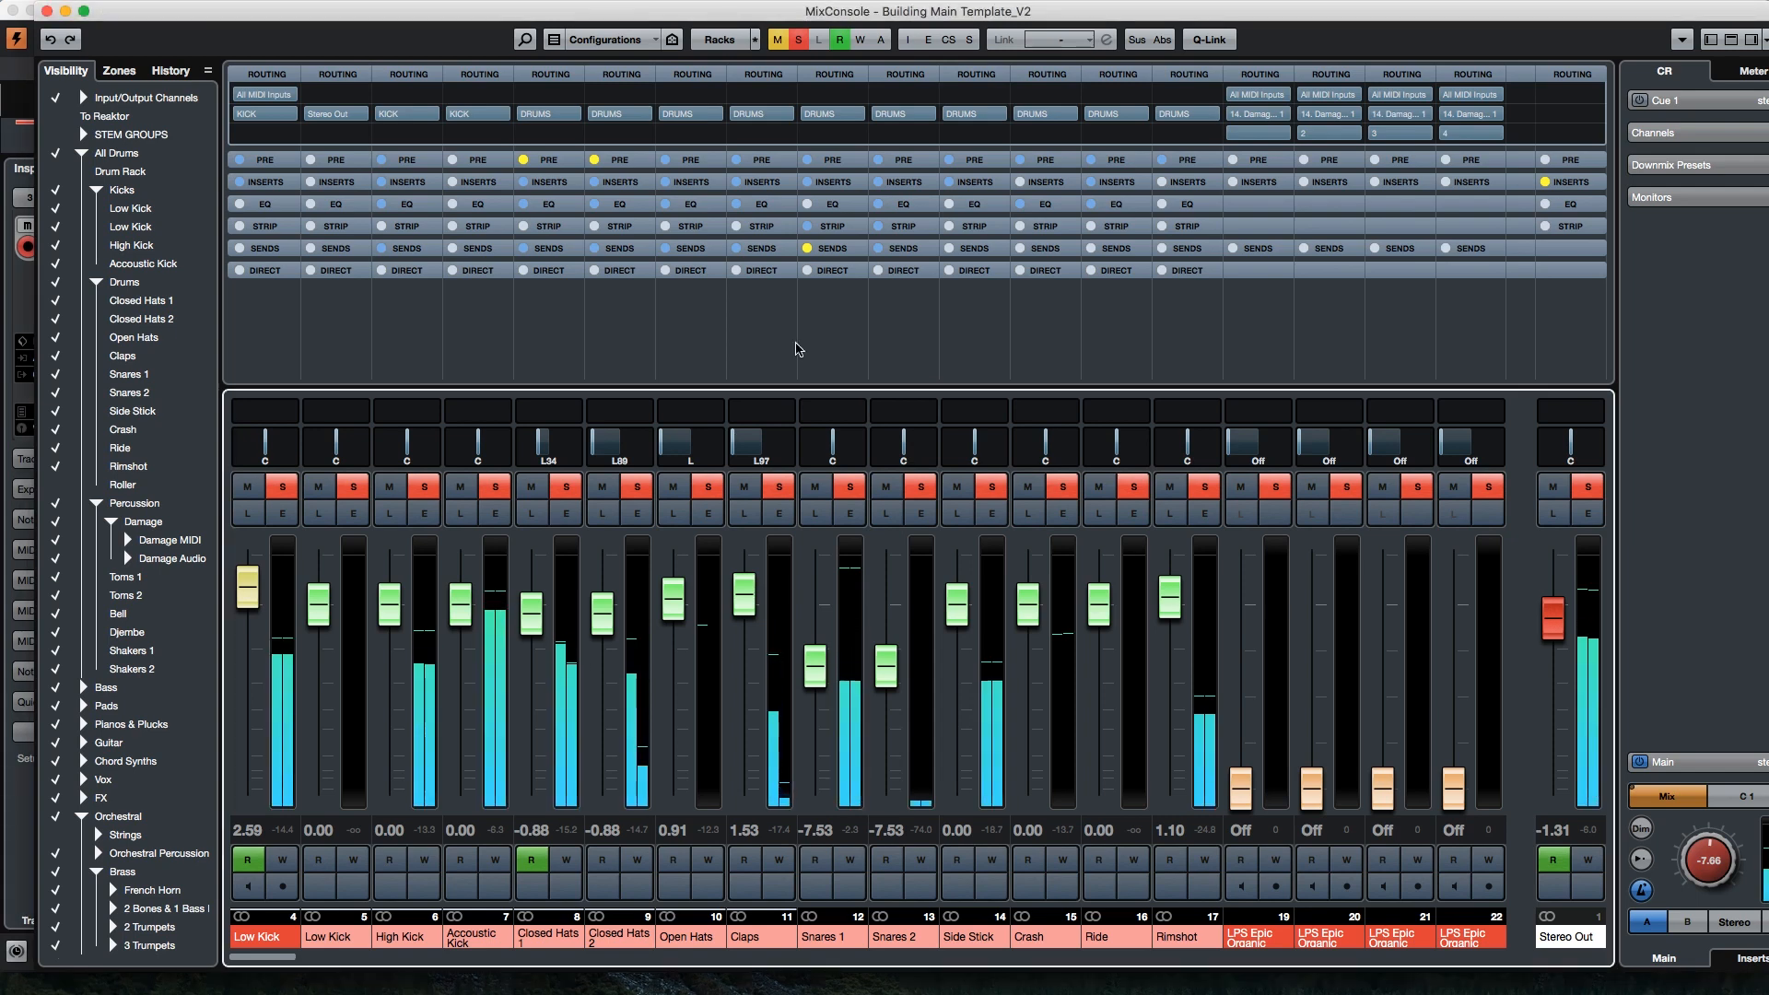
click(859, 845)
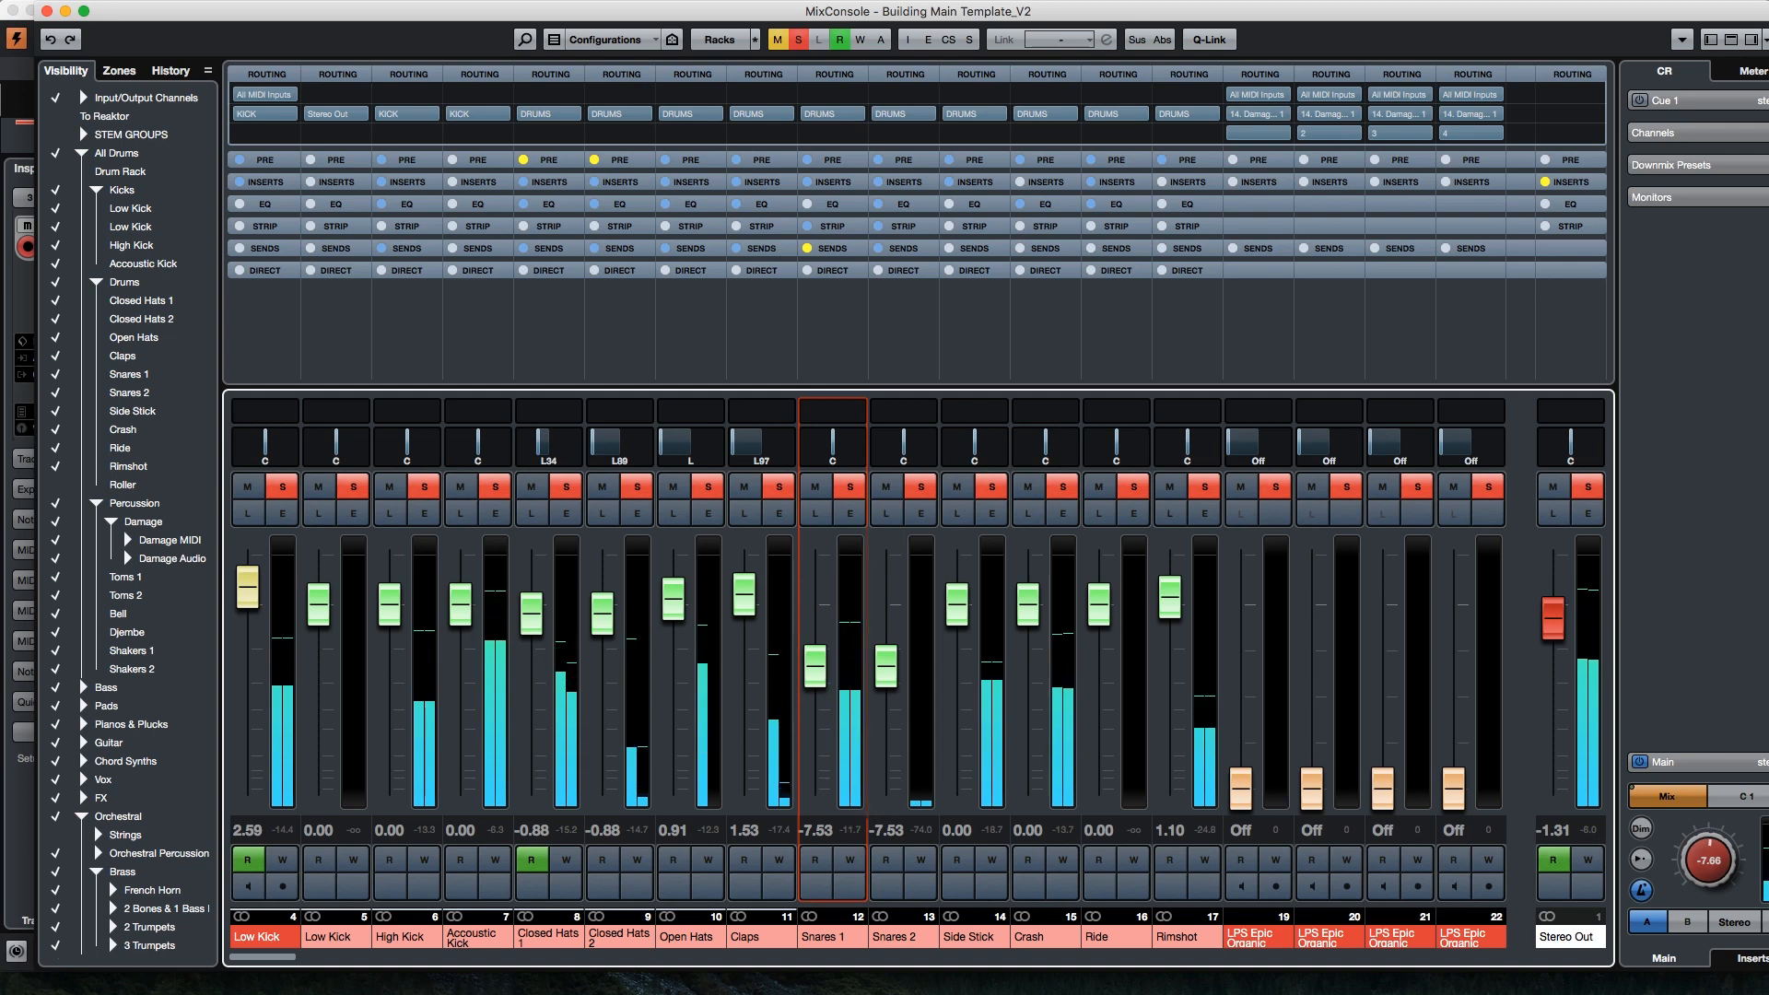
key(super+Tab)
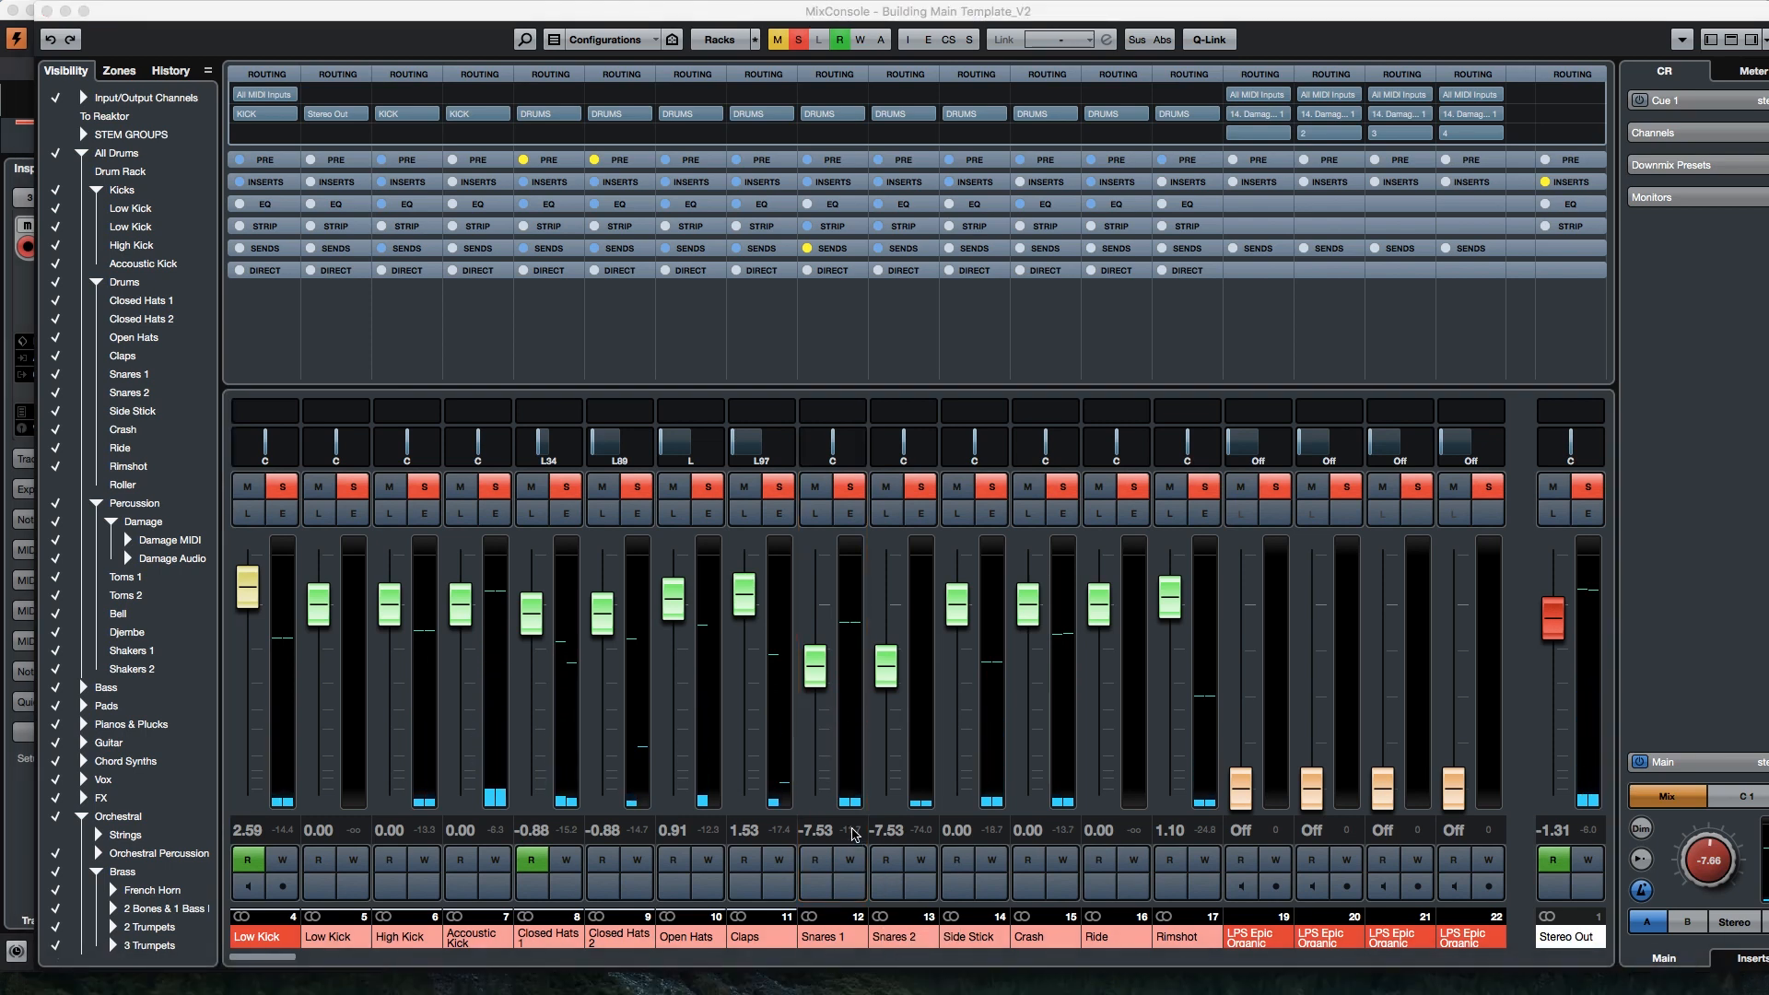
Step: Open the channel settings for Snares 1 and reposition that window over the mixer
click(854, 518)
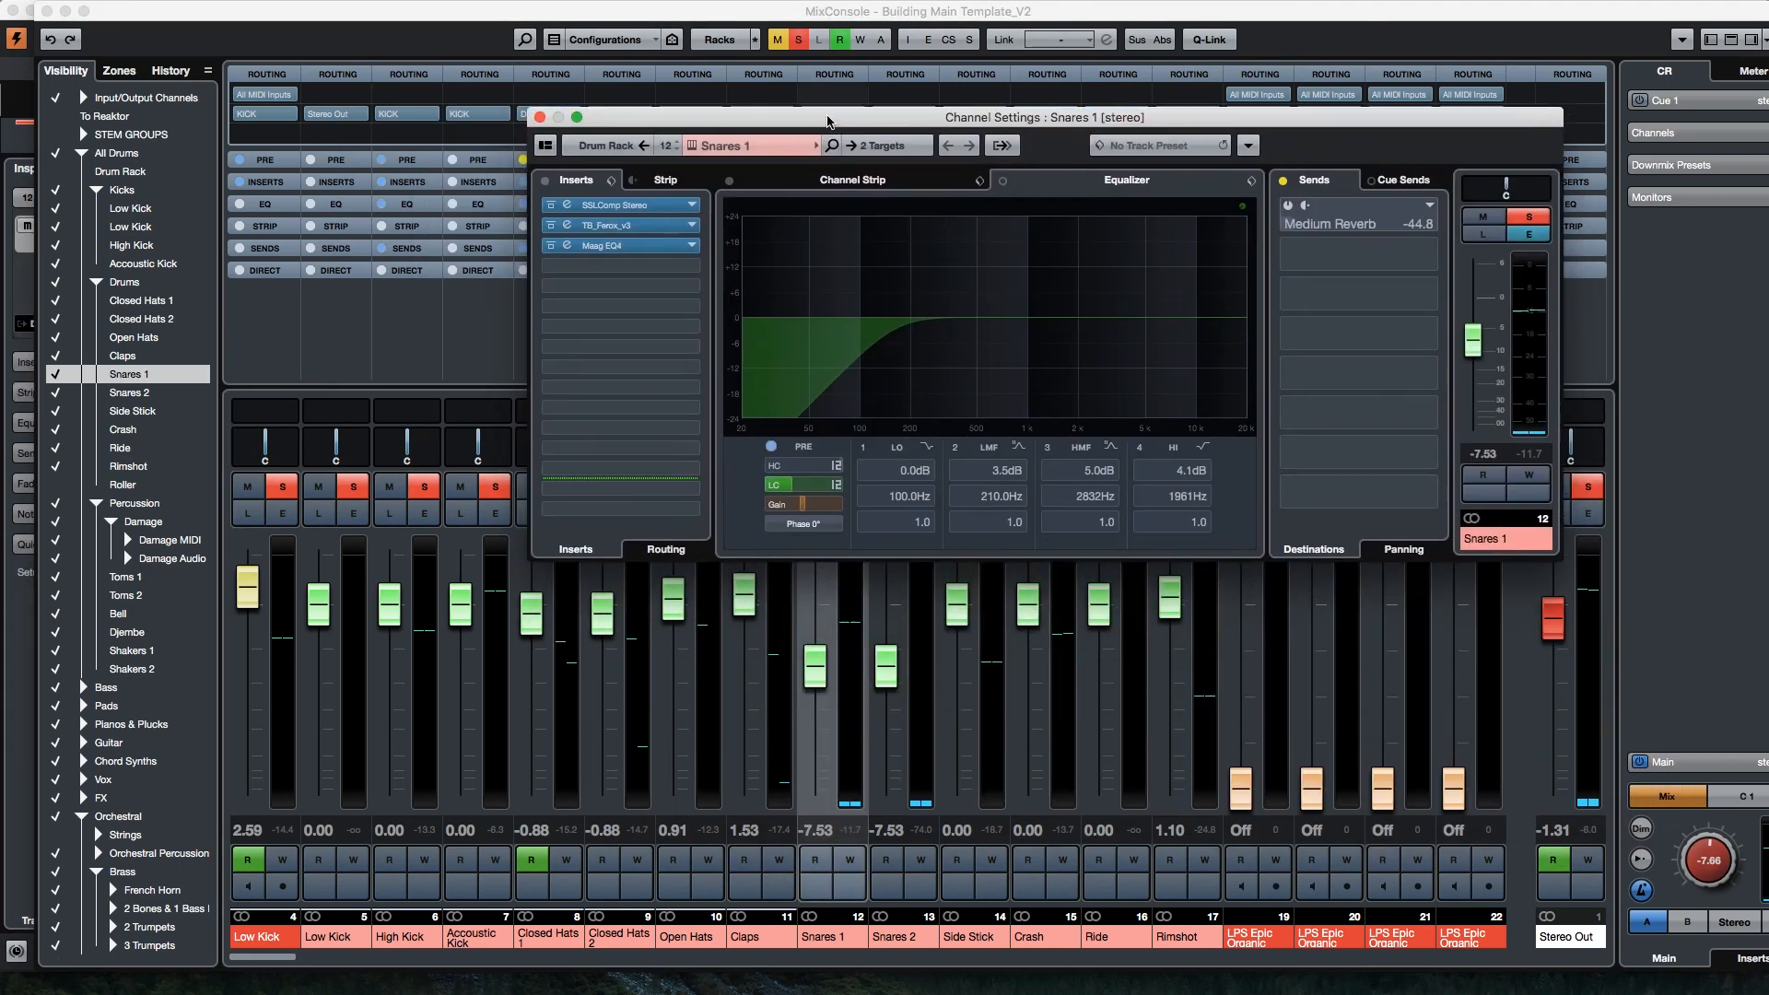
drag(834, 123, 998, 96)
drag(1175, 85, 1084, 97)
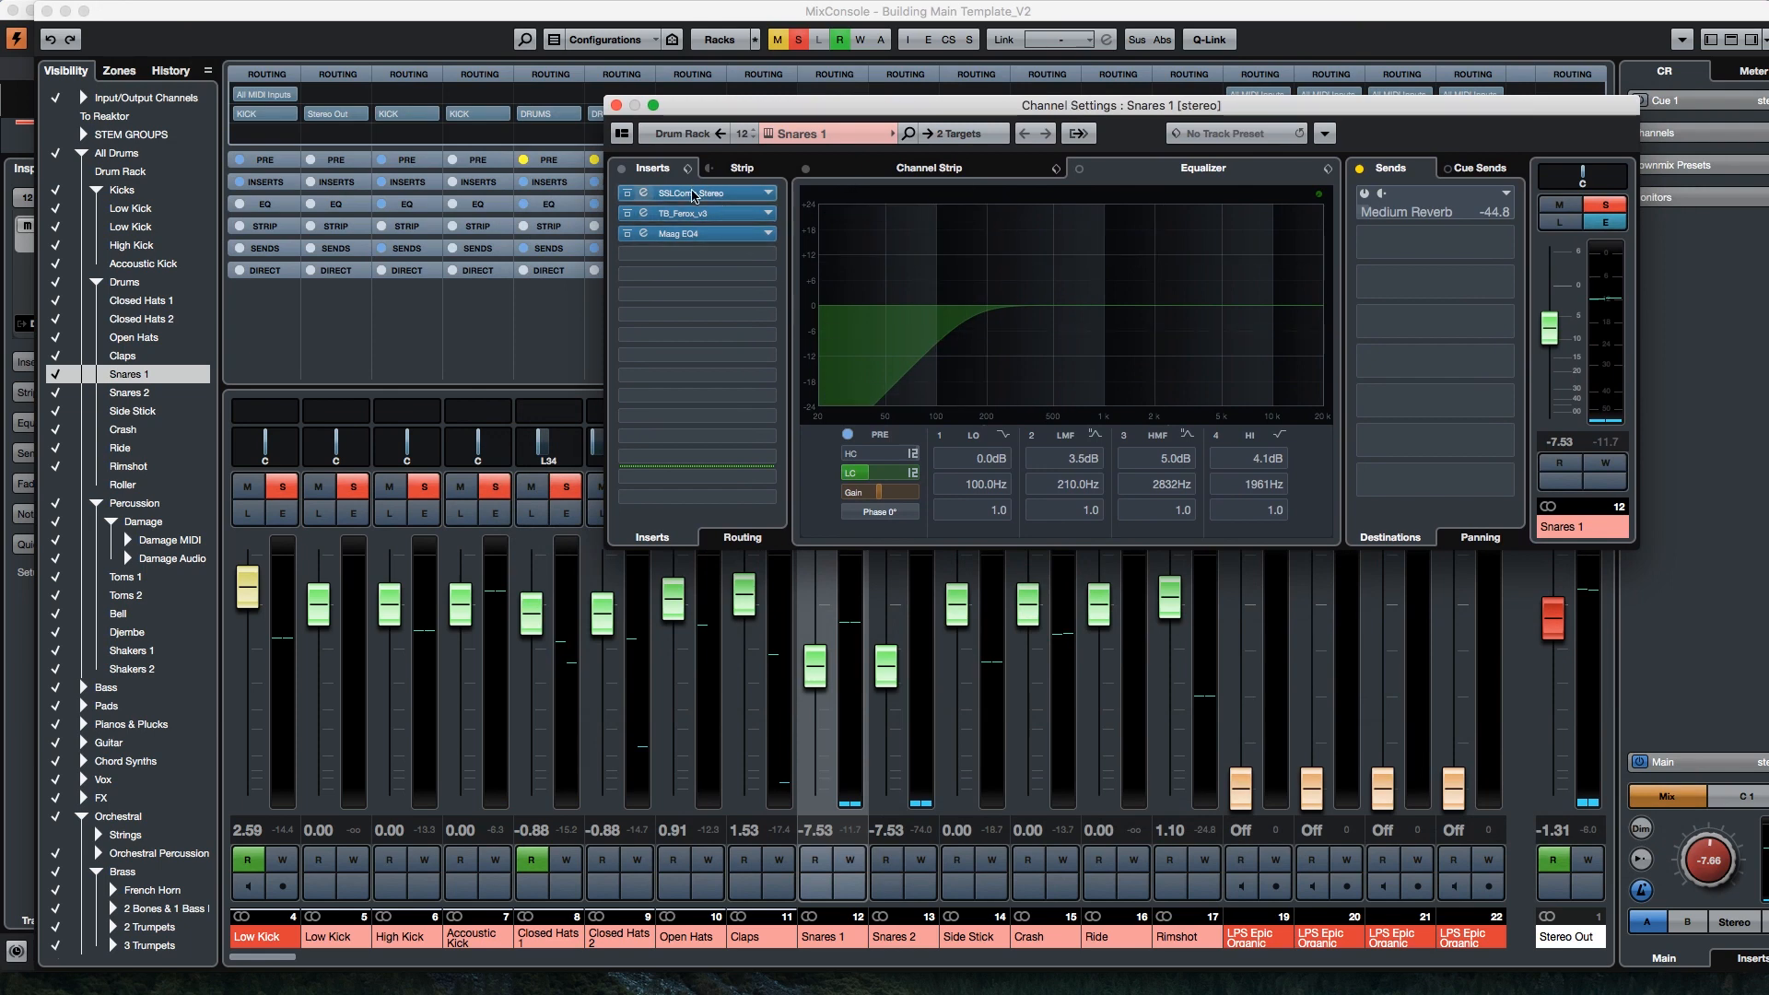
Step: Inspect the TB_Ferox_v3 and Maag EQ4 insert plug-ins on Snares 1, closing each one after viewing
double_click(642, 218)
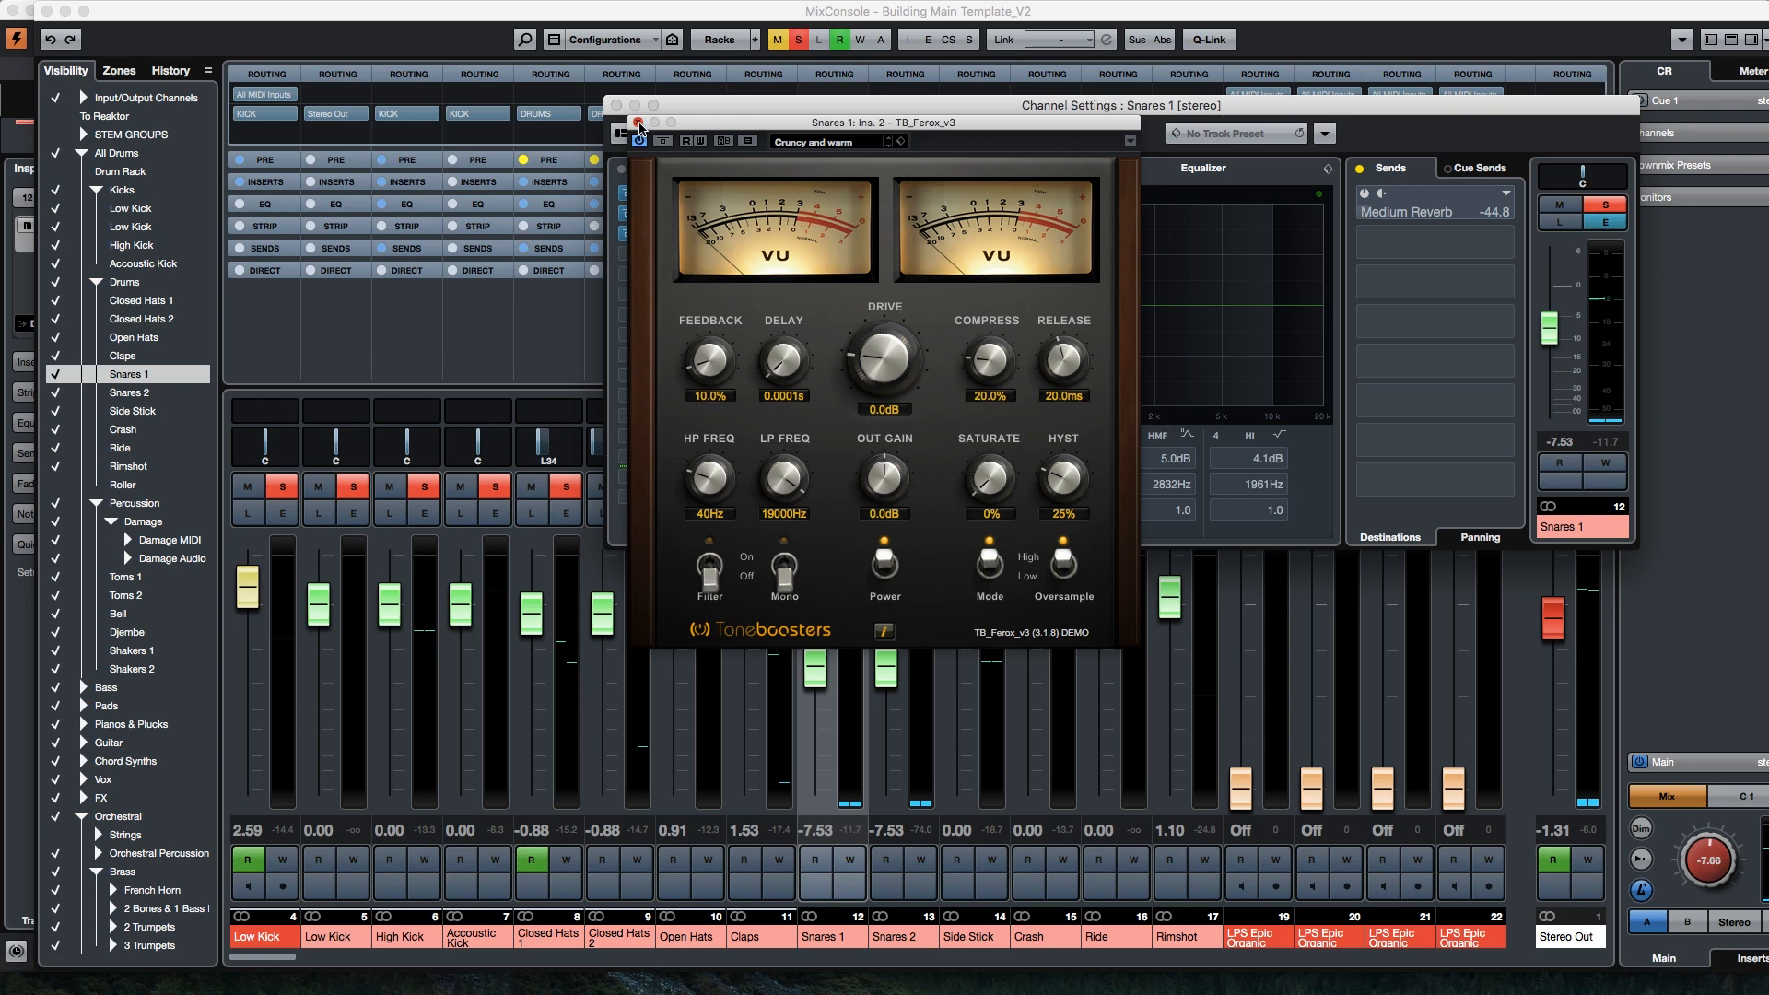
click(637, 122)
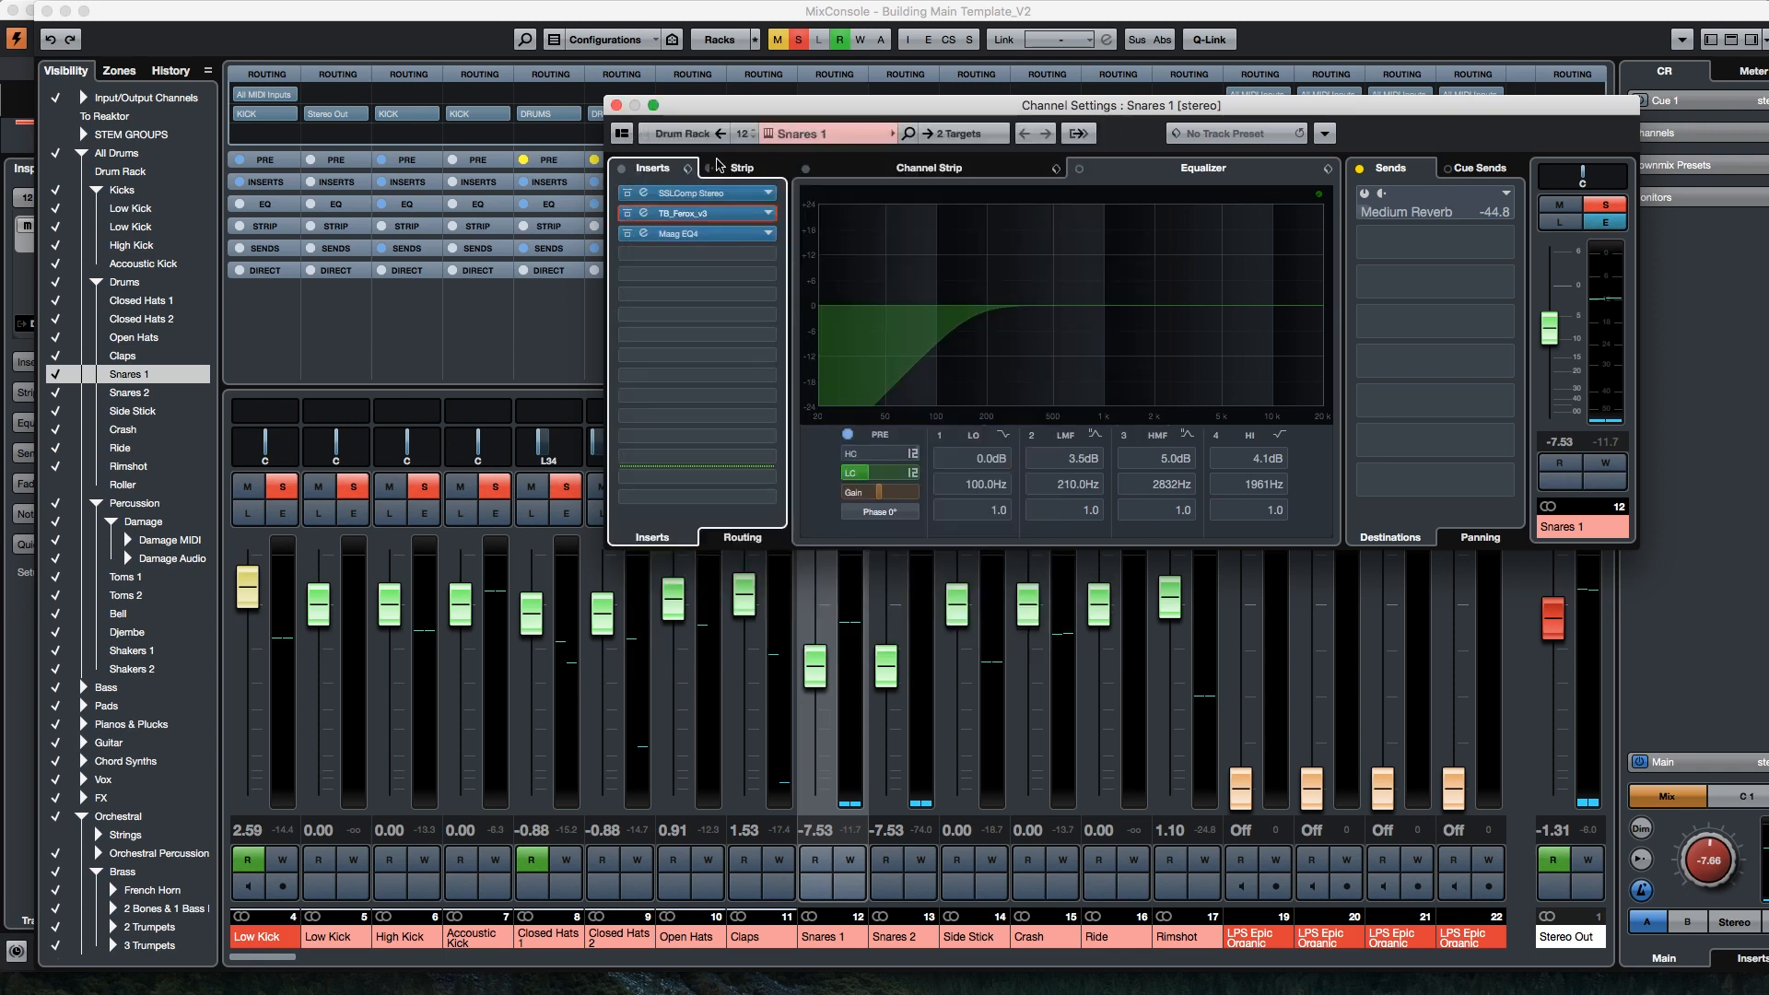
click(645, 234)
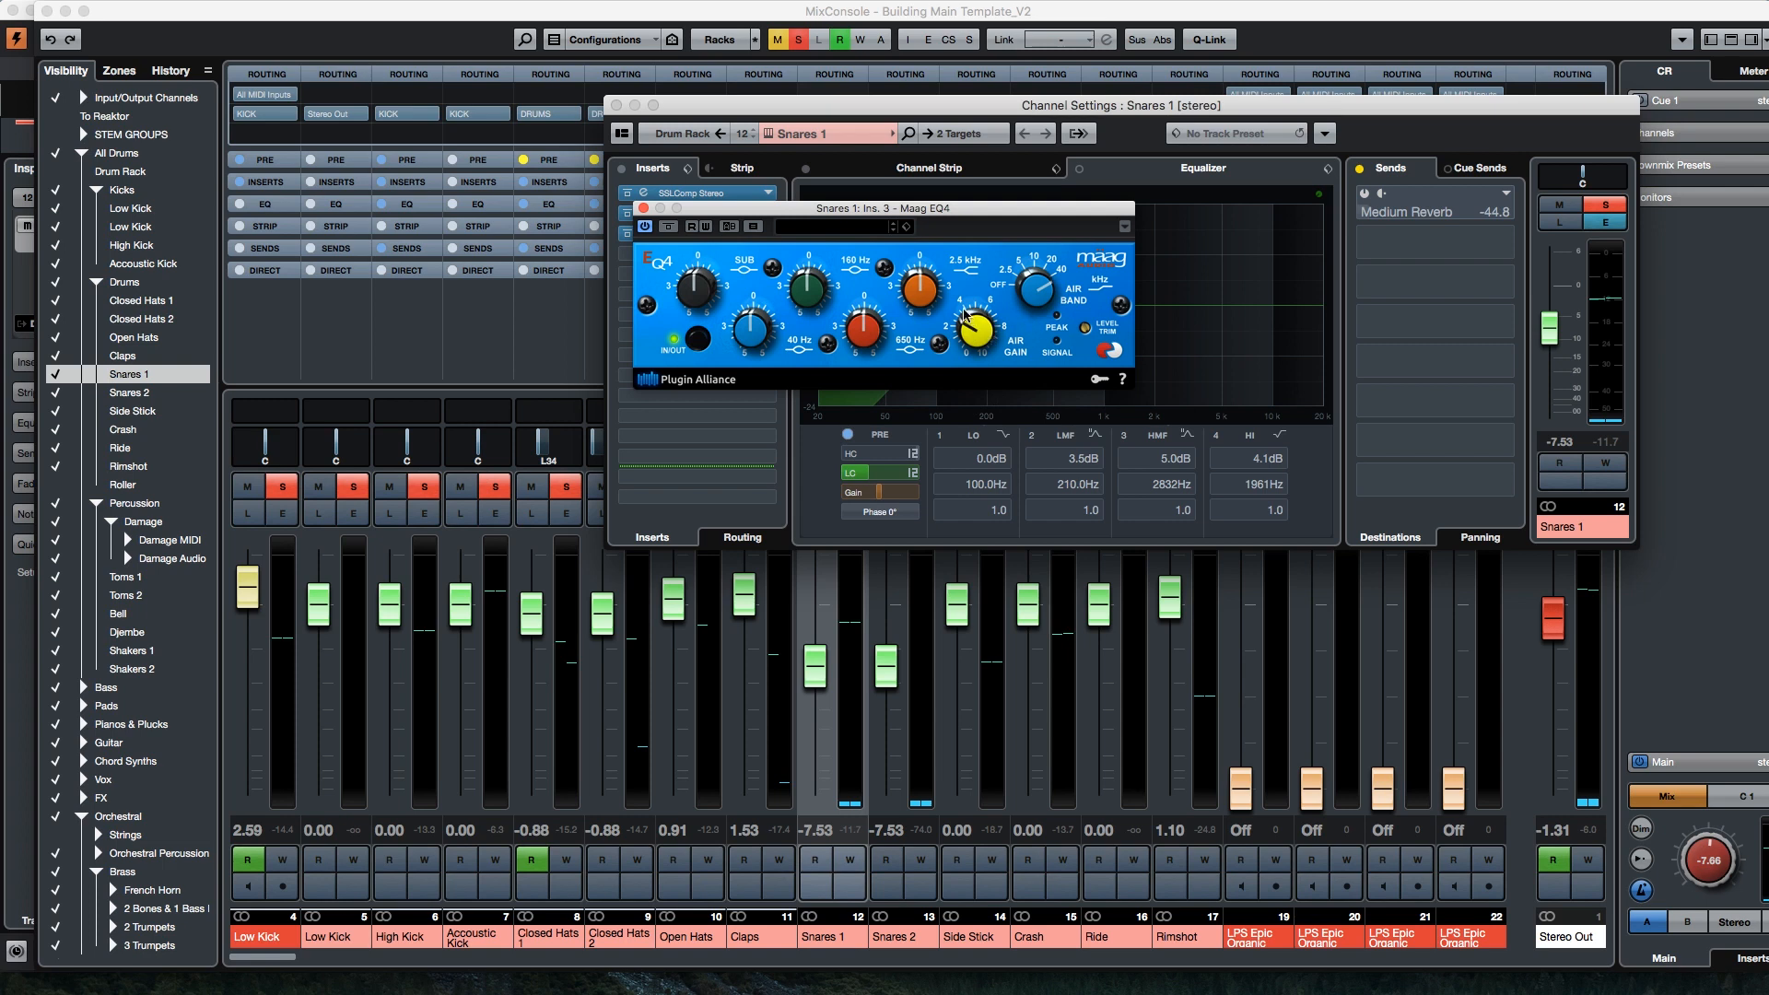
click(643, 207)
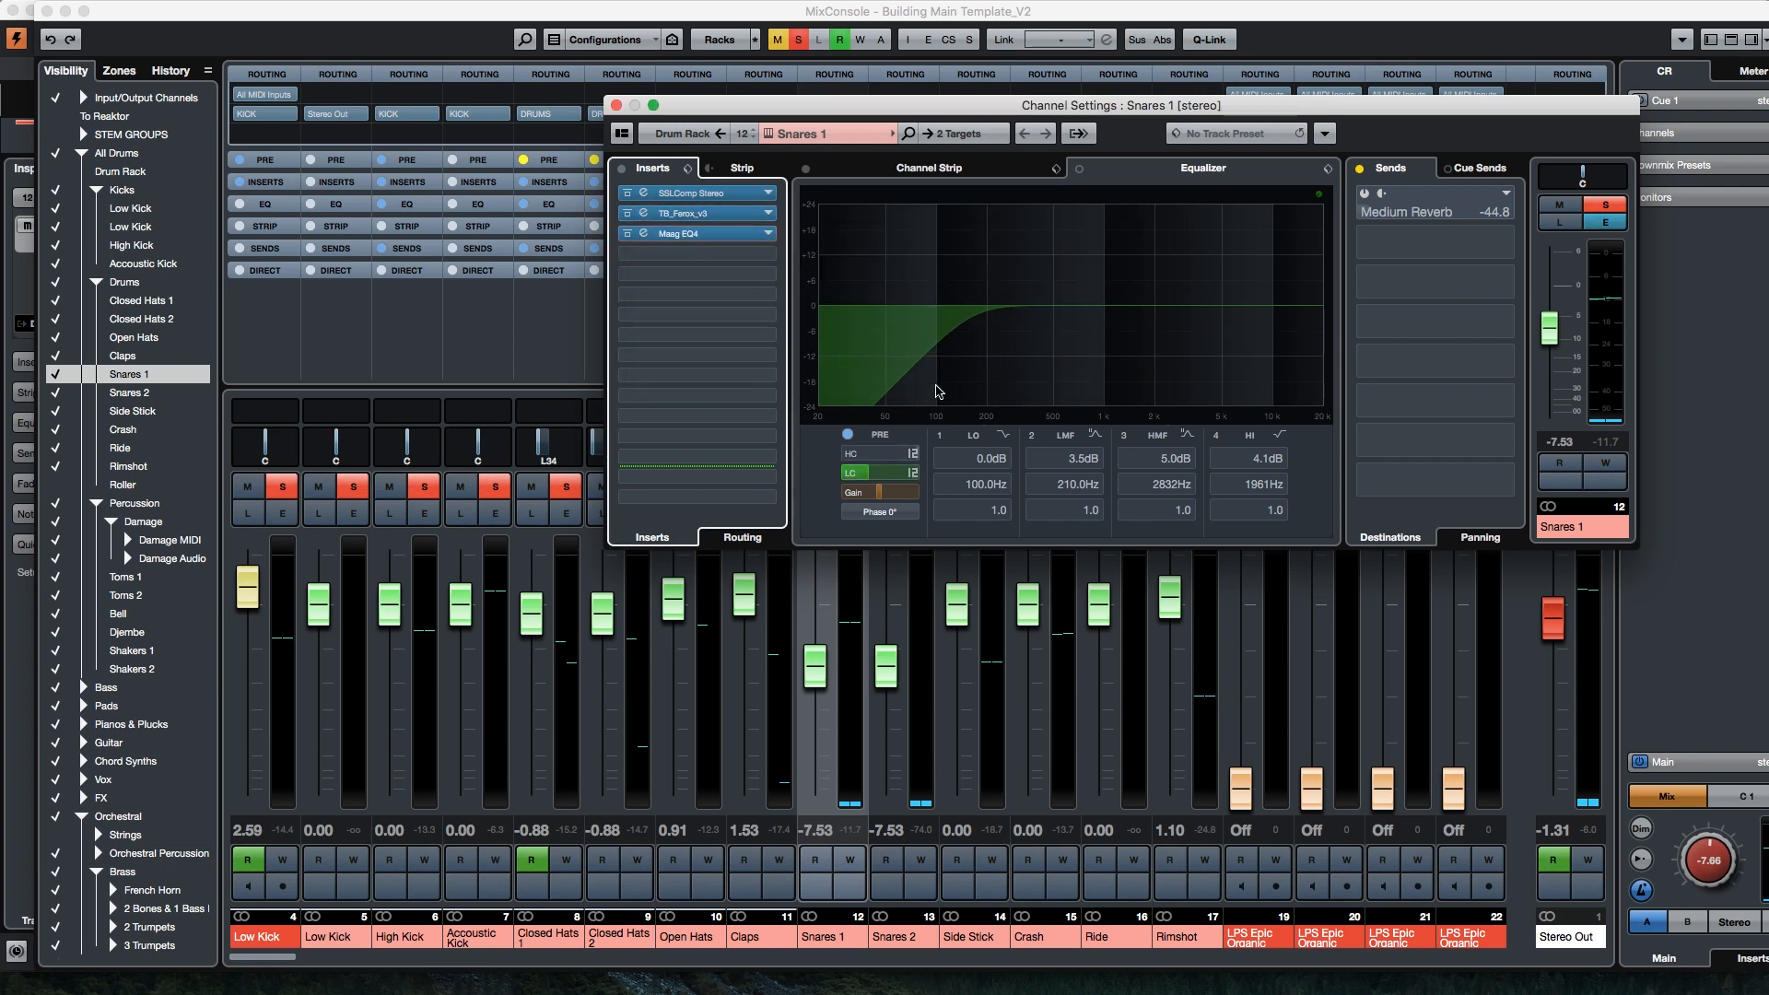
Step: Raise the Snares 1 fader to about 0.39 dB and bypass all of the channel's inserts
mouse_move(890, 476)
drag(1553, 334, 1564, 291)
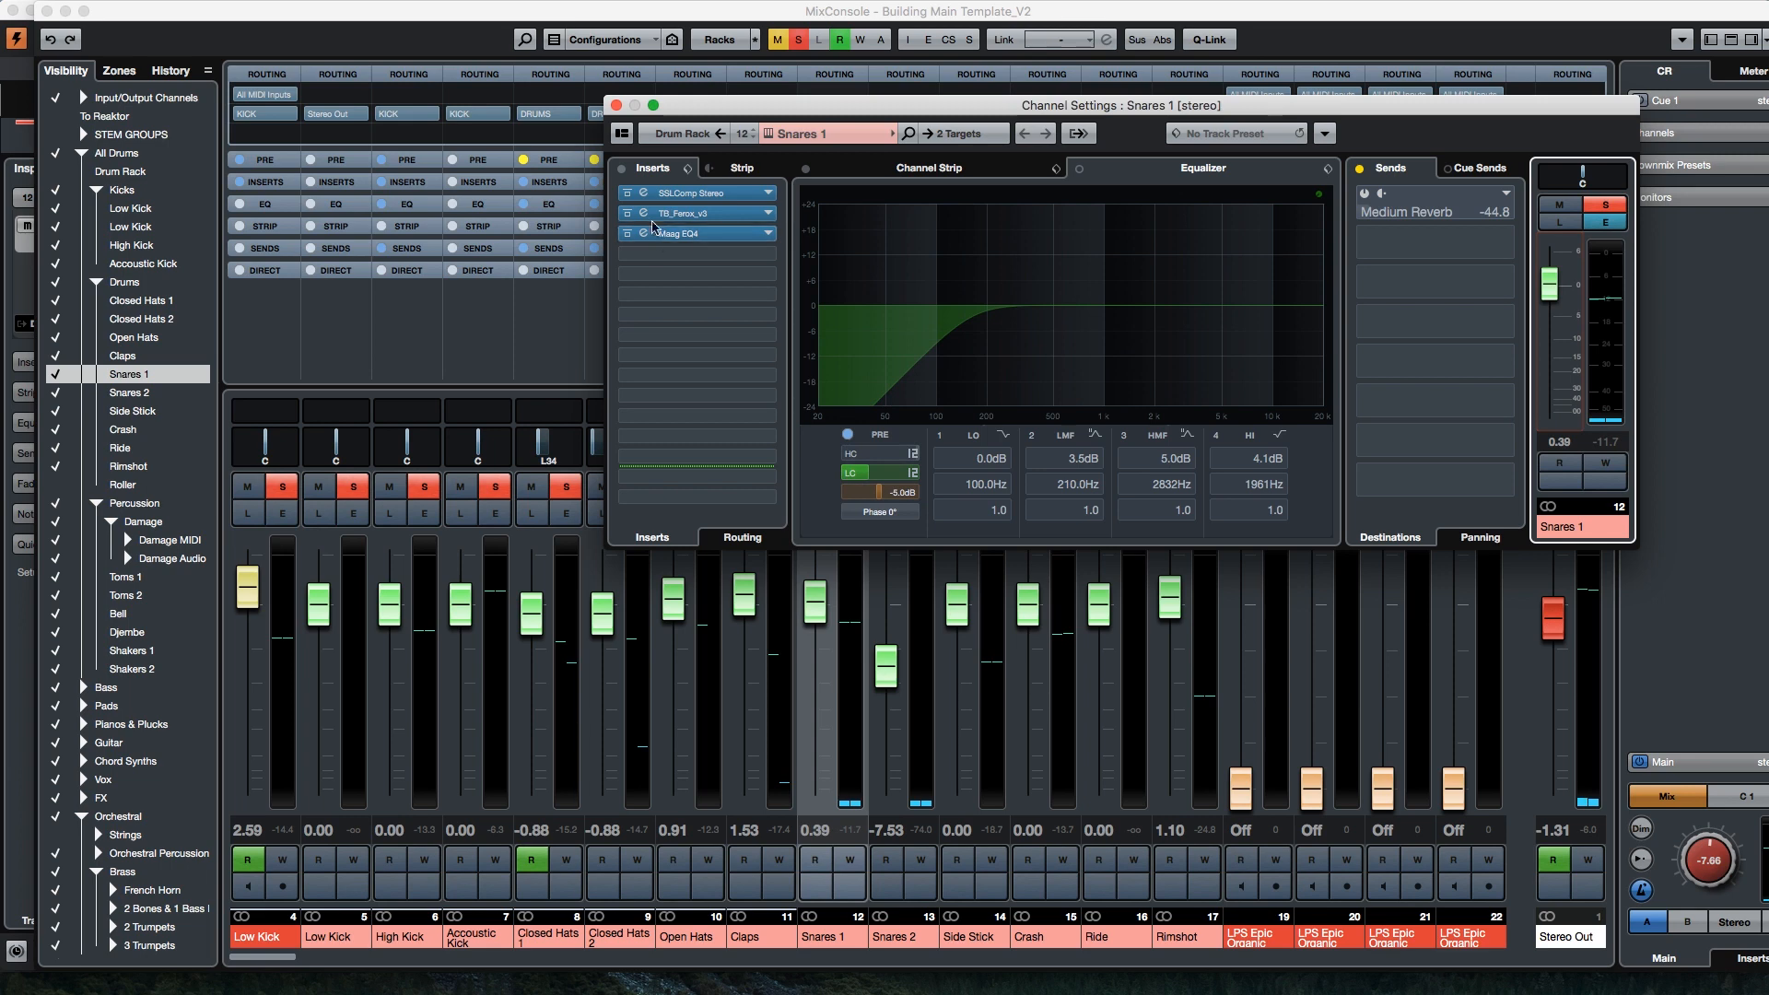
click(621, 170)
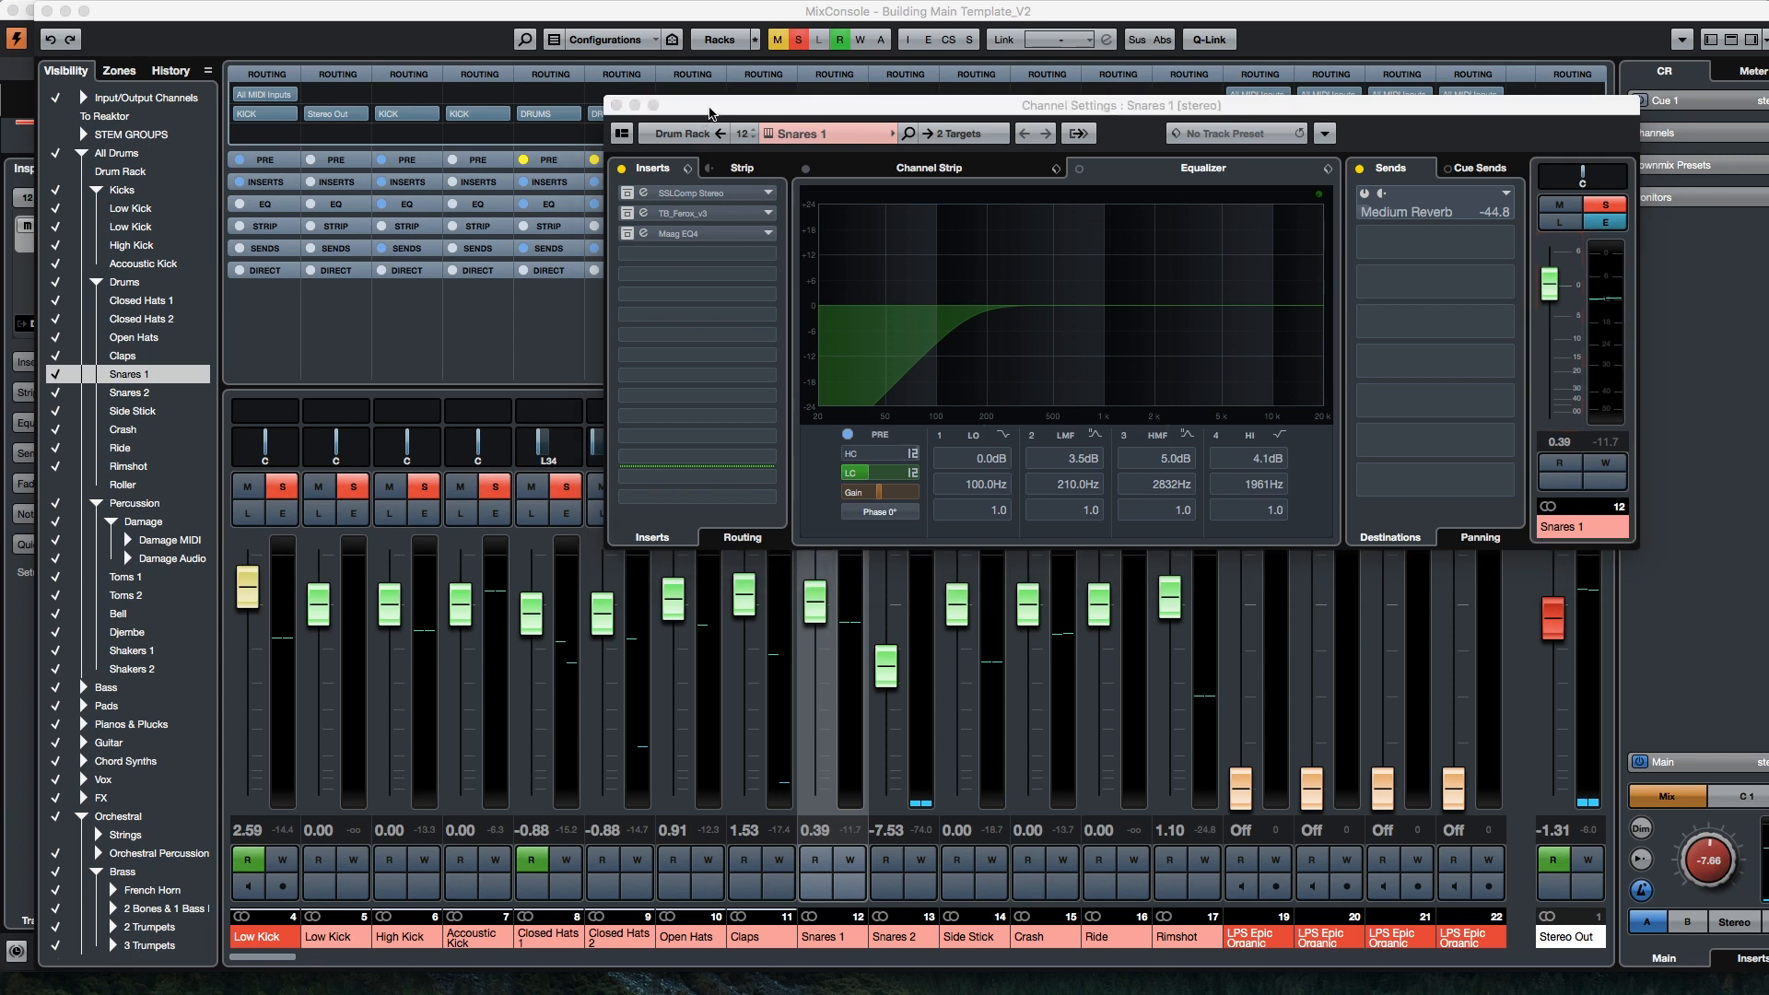
Step: During playback, switch to Vienna Ensemble Pro and examine the Snares 1 Battery kit and the Drumset mixer levels
click(715, 106)
key(space)
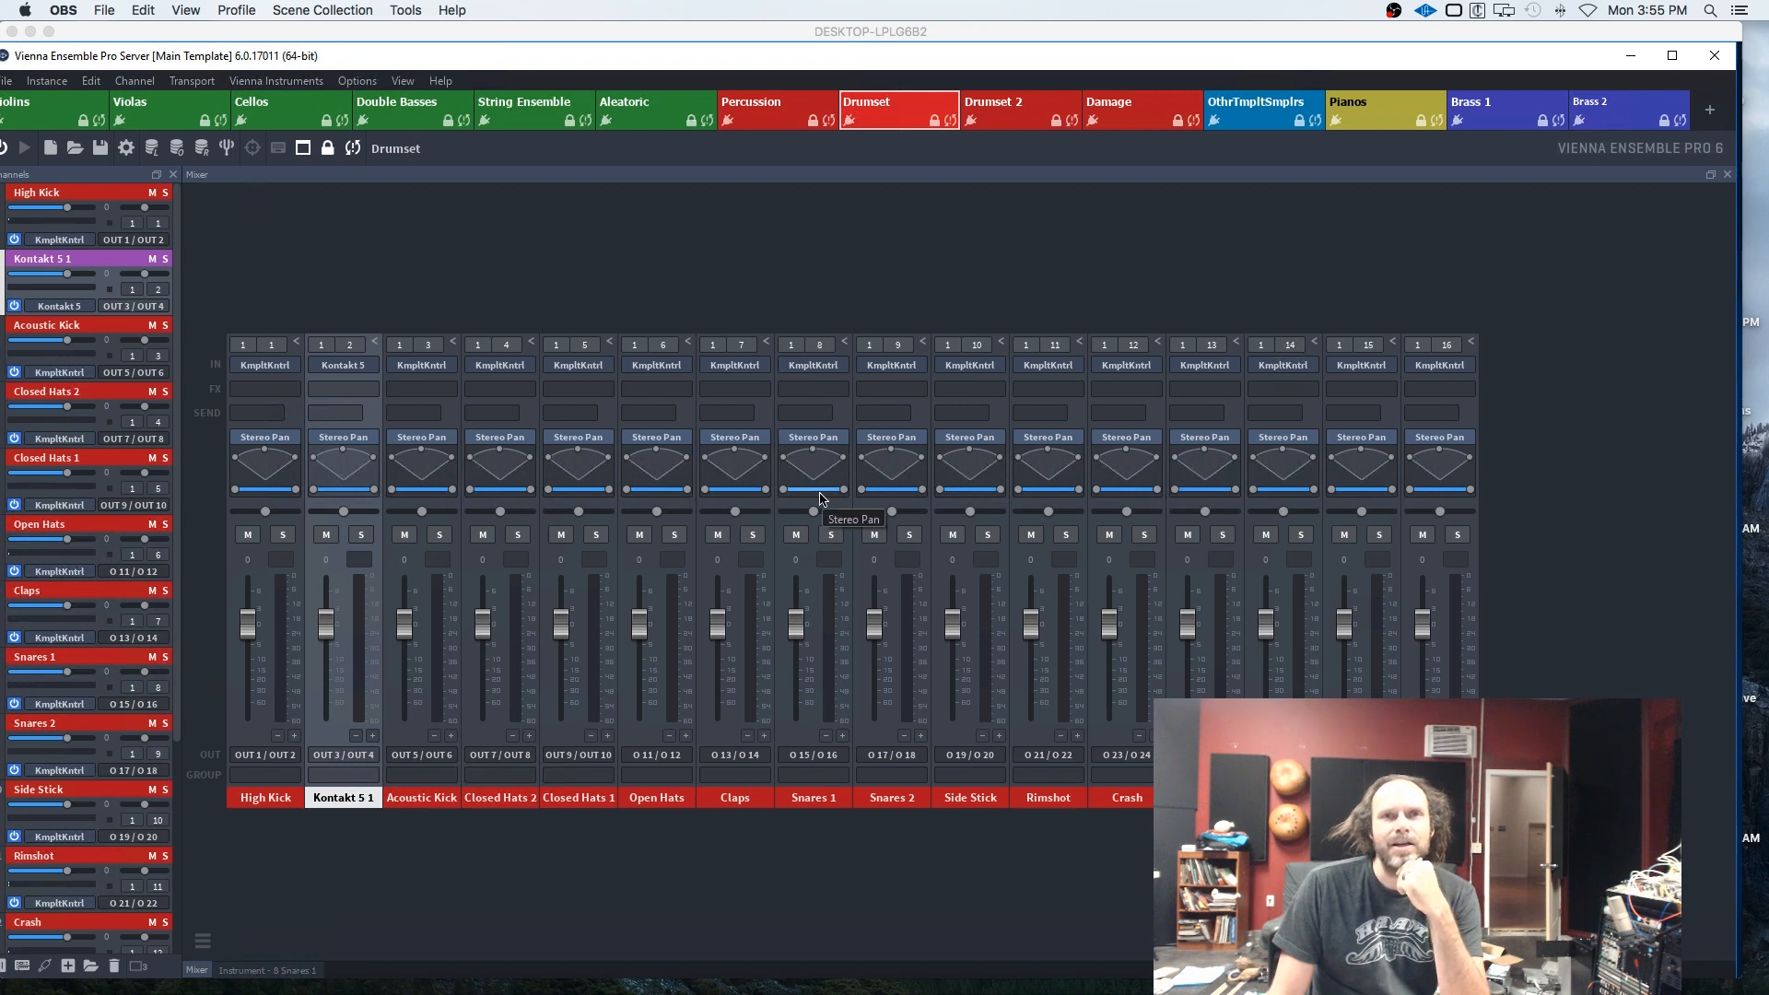
click(815, 365)
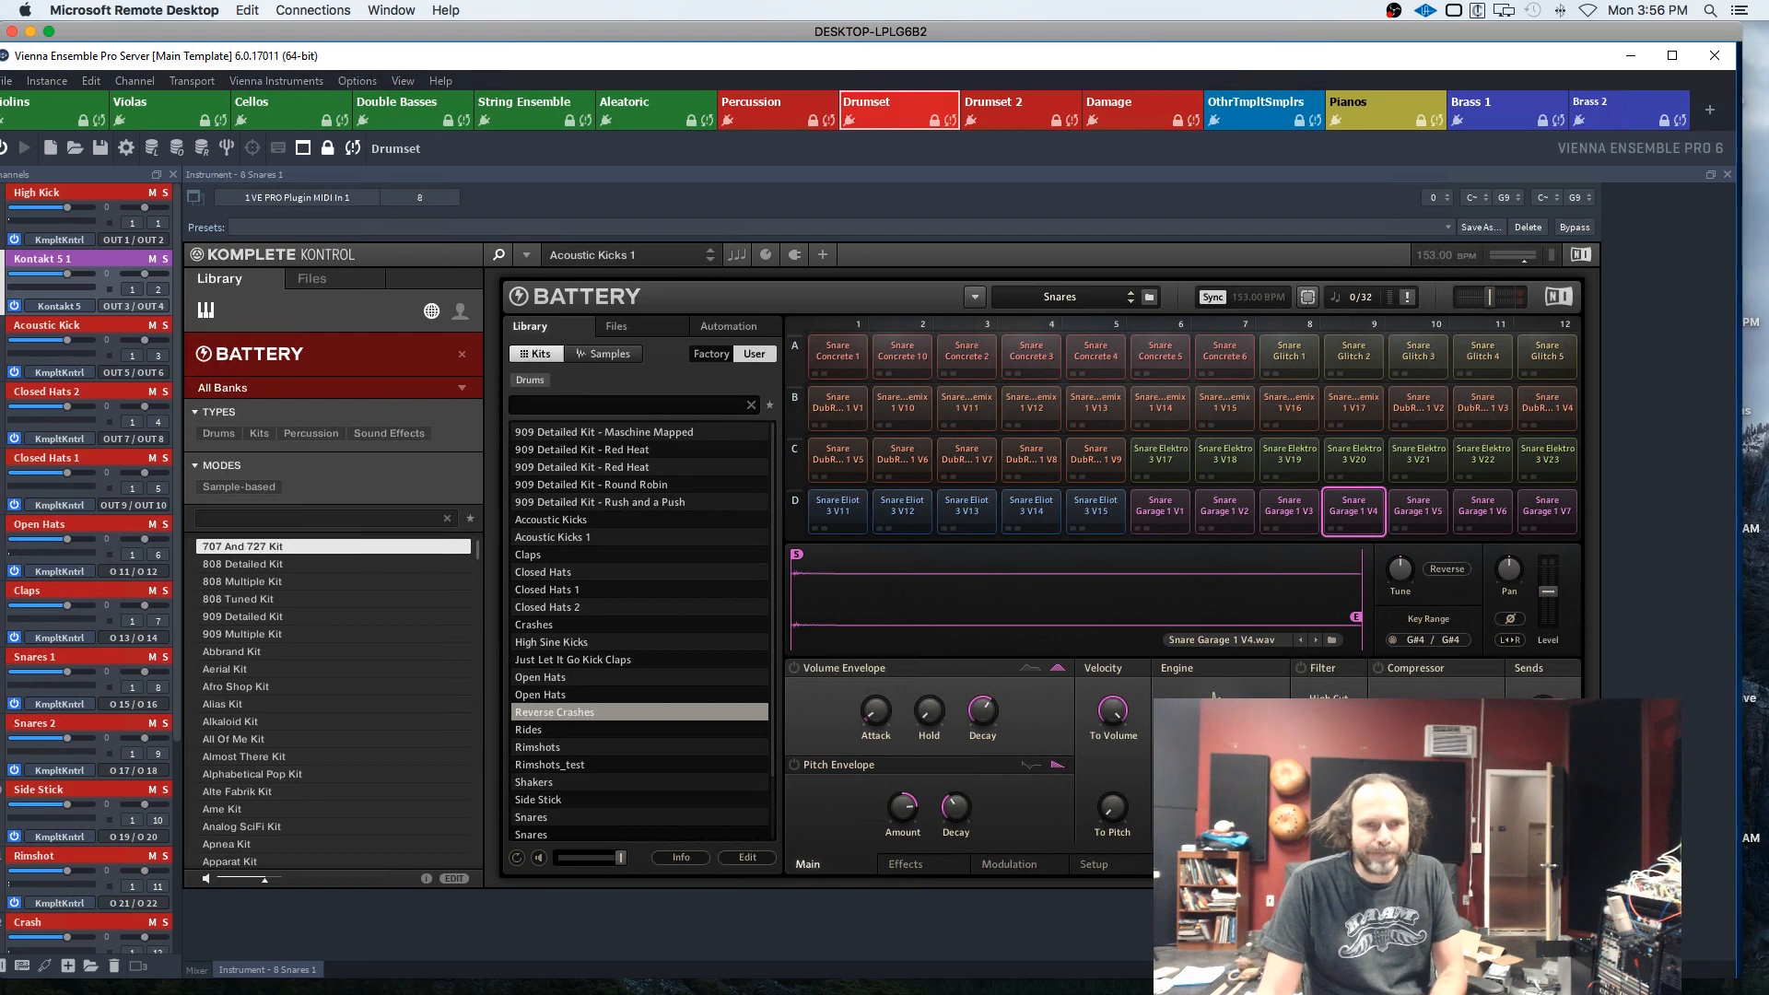
key(super+Tab)
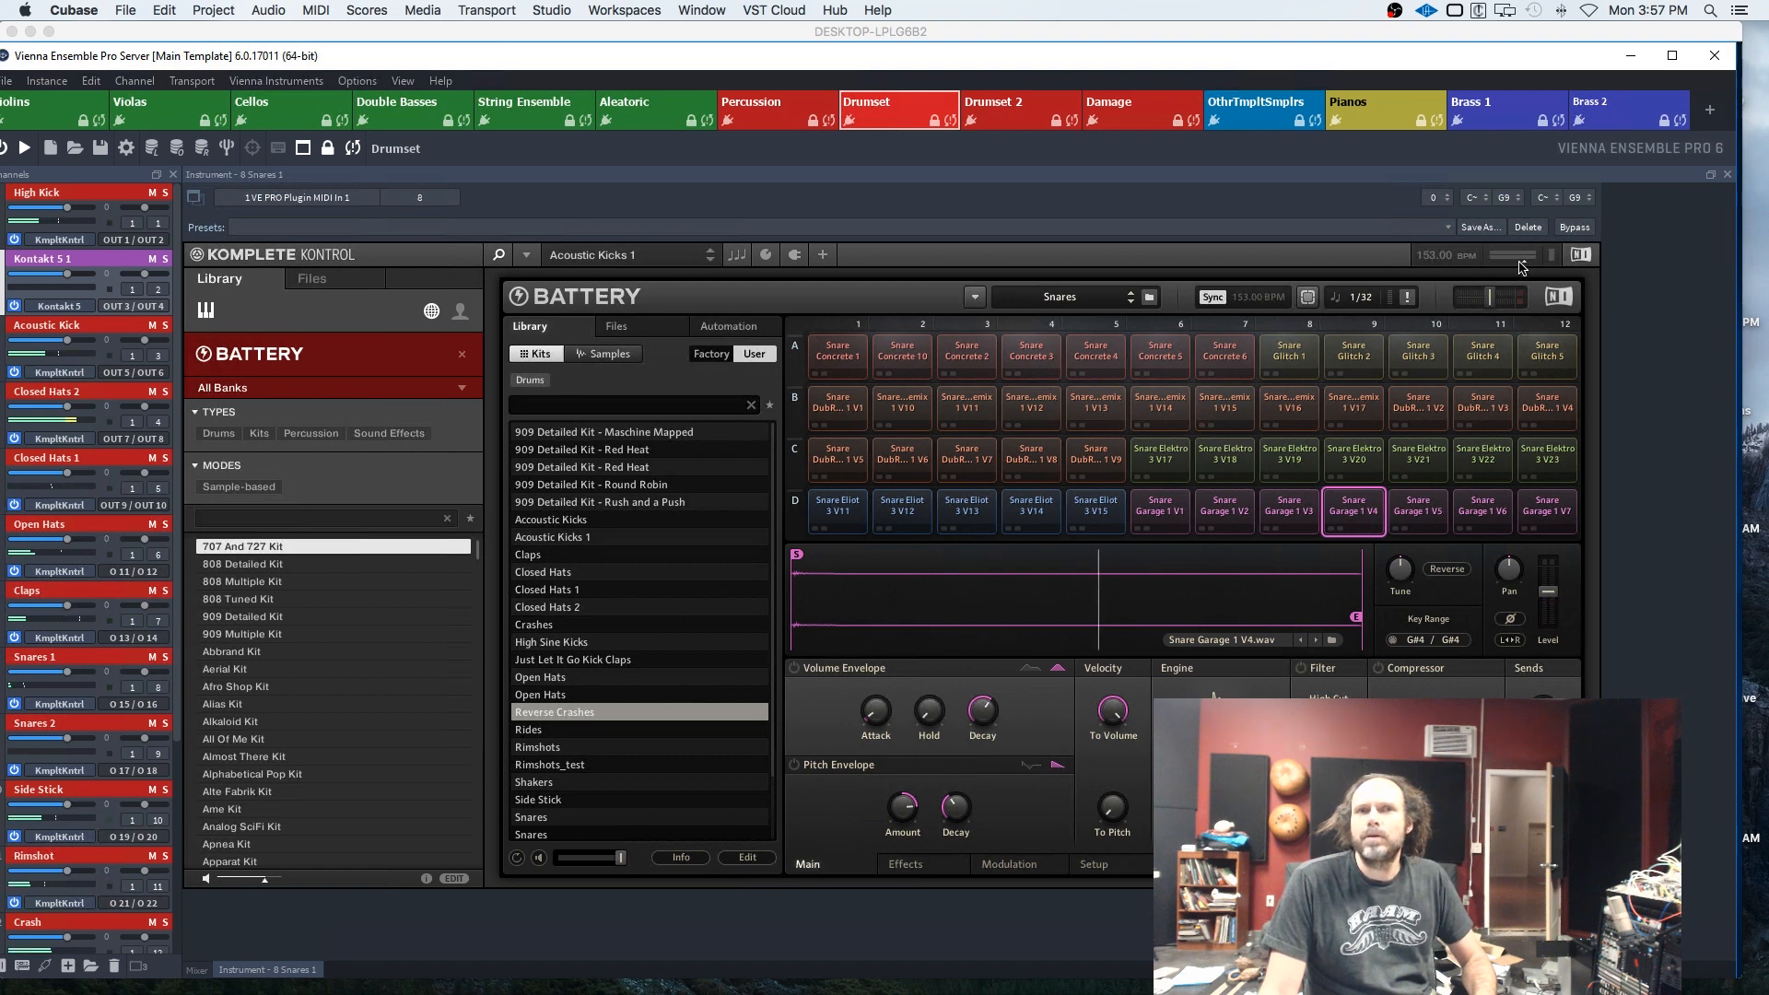
click(197, 969)
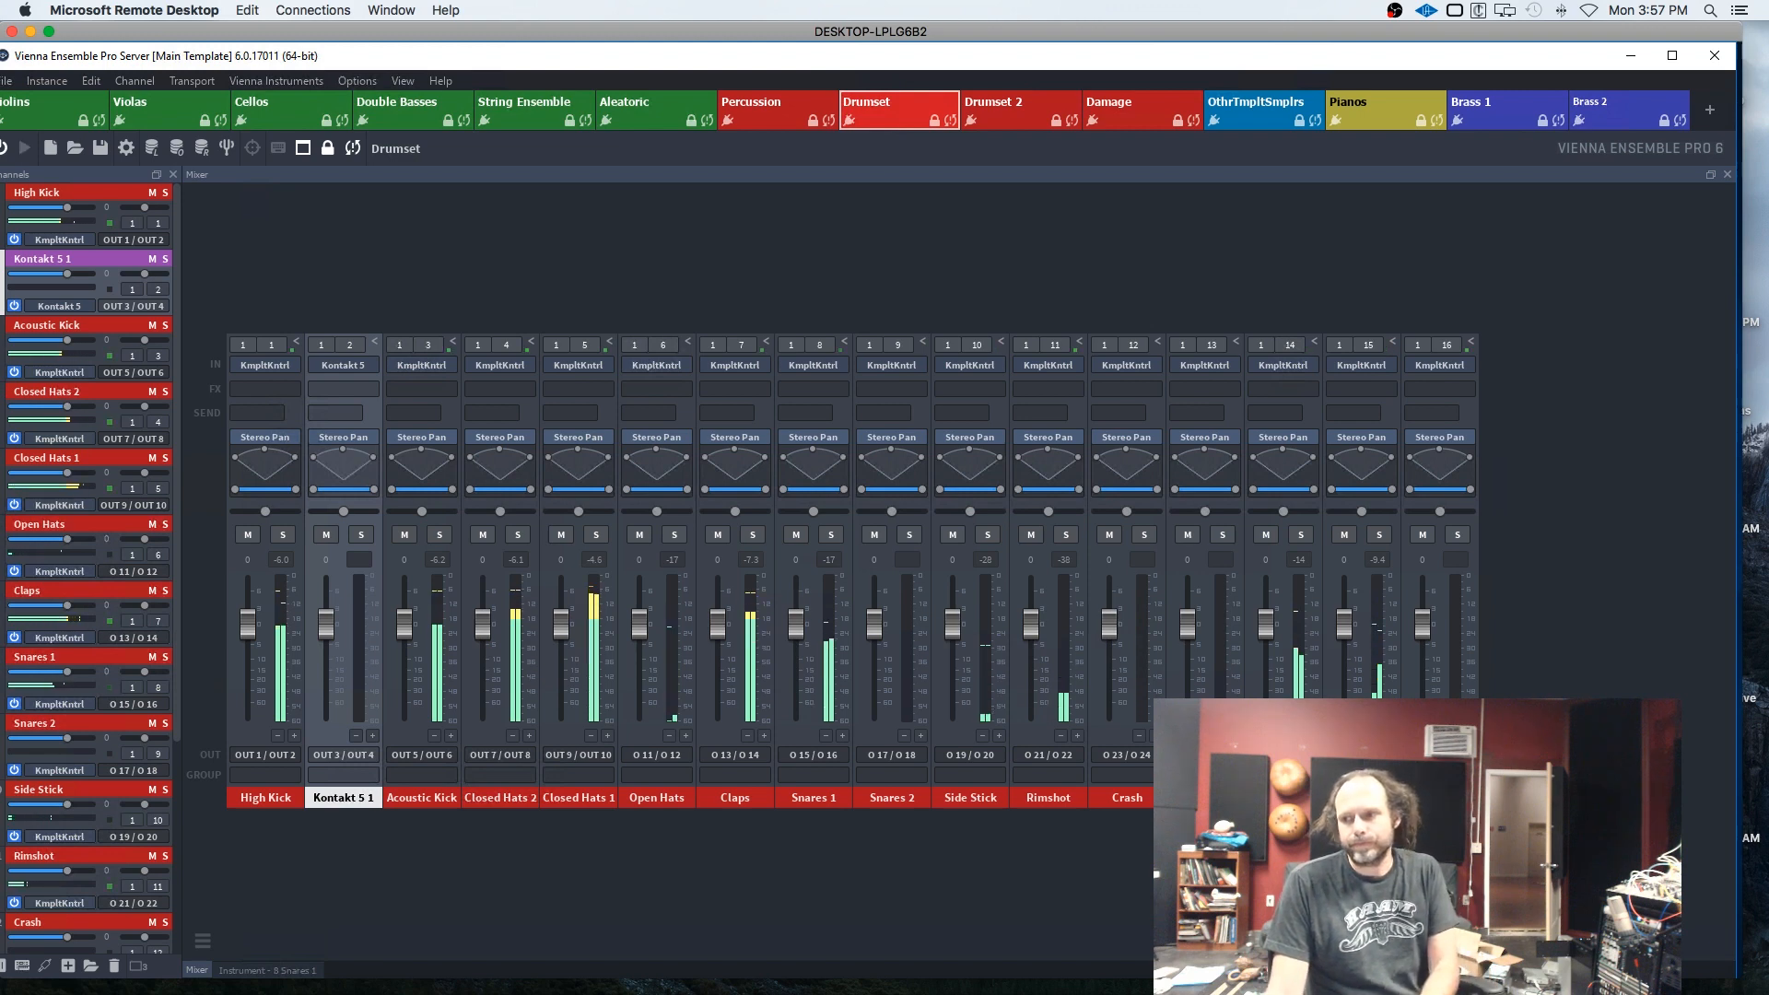
Step: Switch back to Cubase, set the Snares 1 pre gain to -17 dB, and reset its peak meter during playback
key(super+Tab)
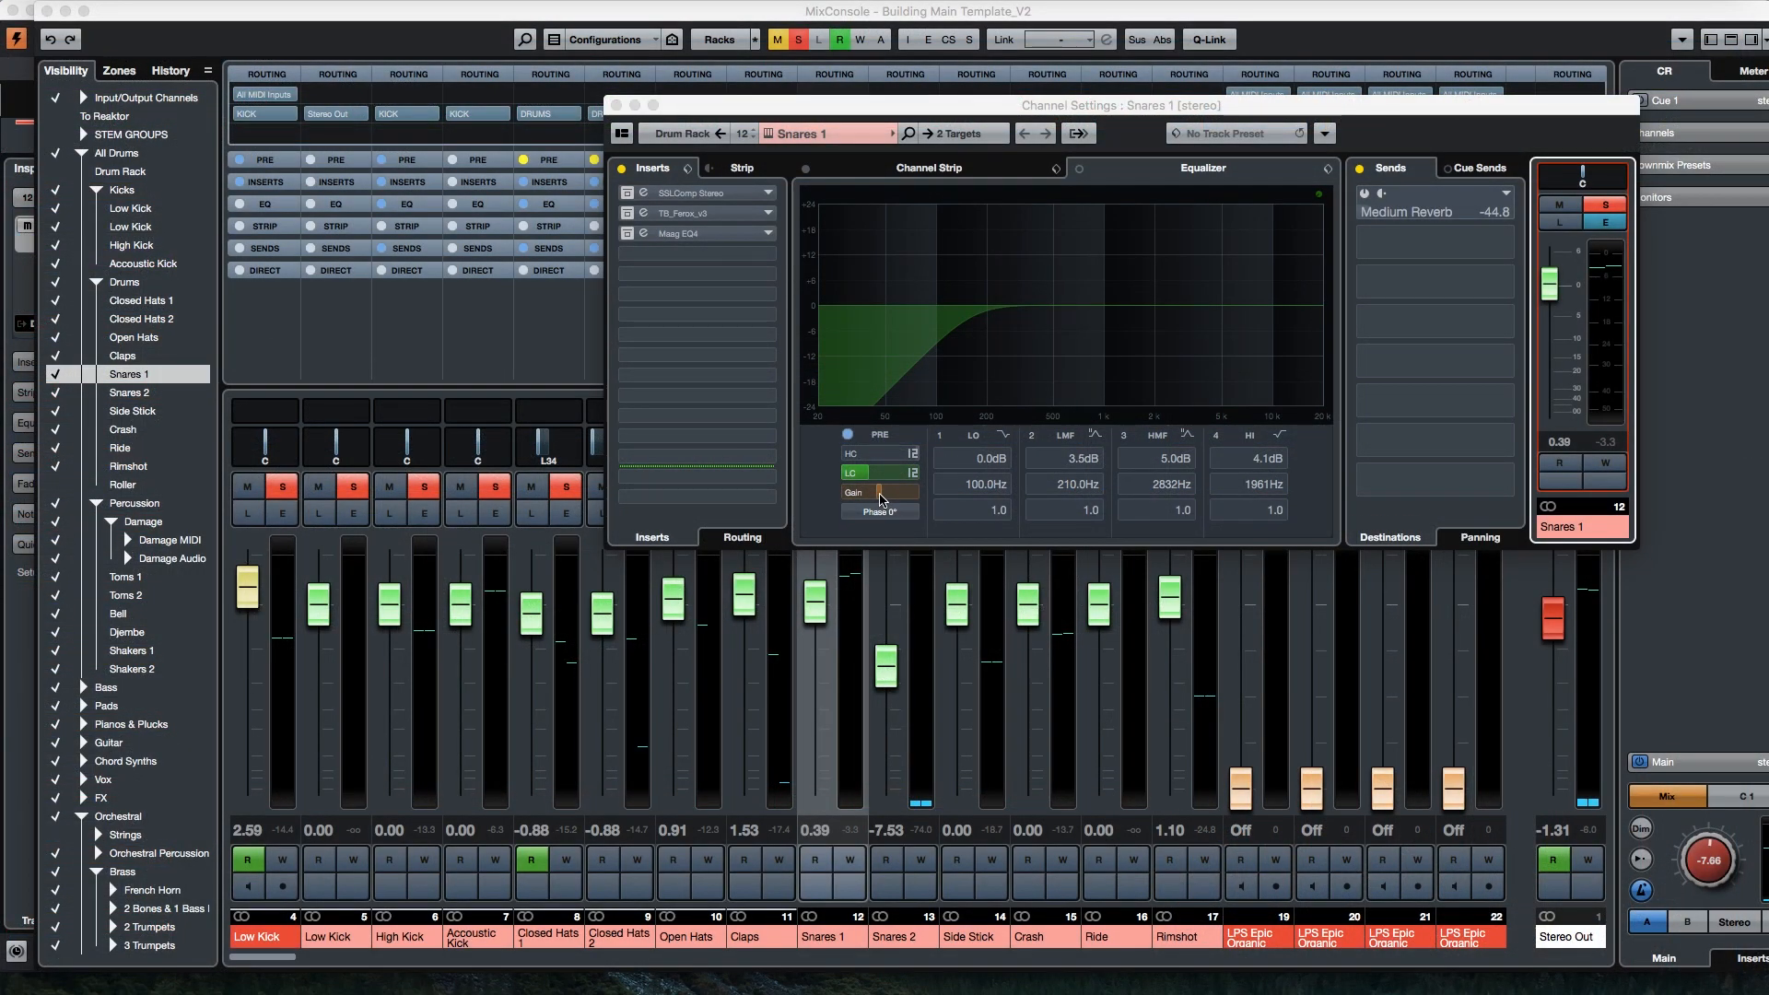
click(1554, 284)
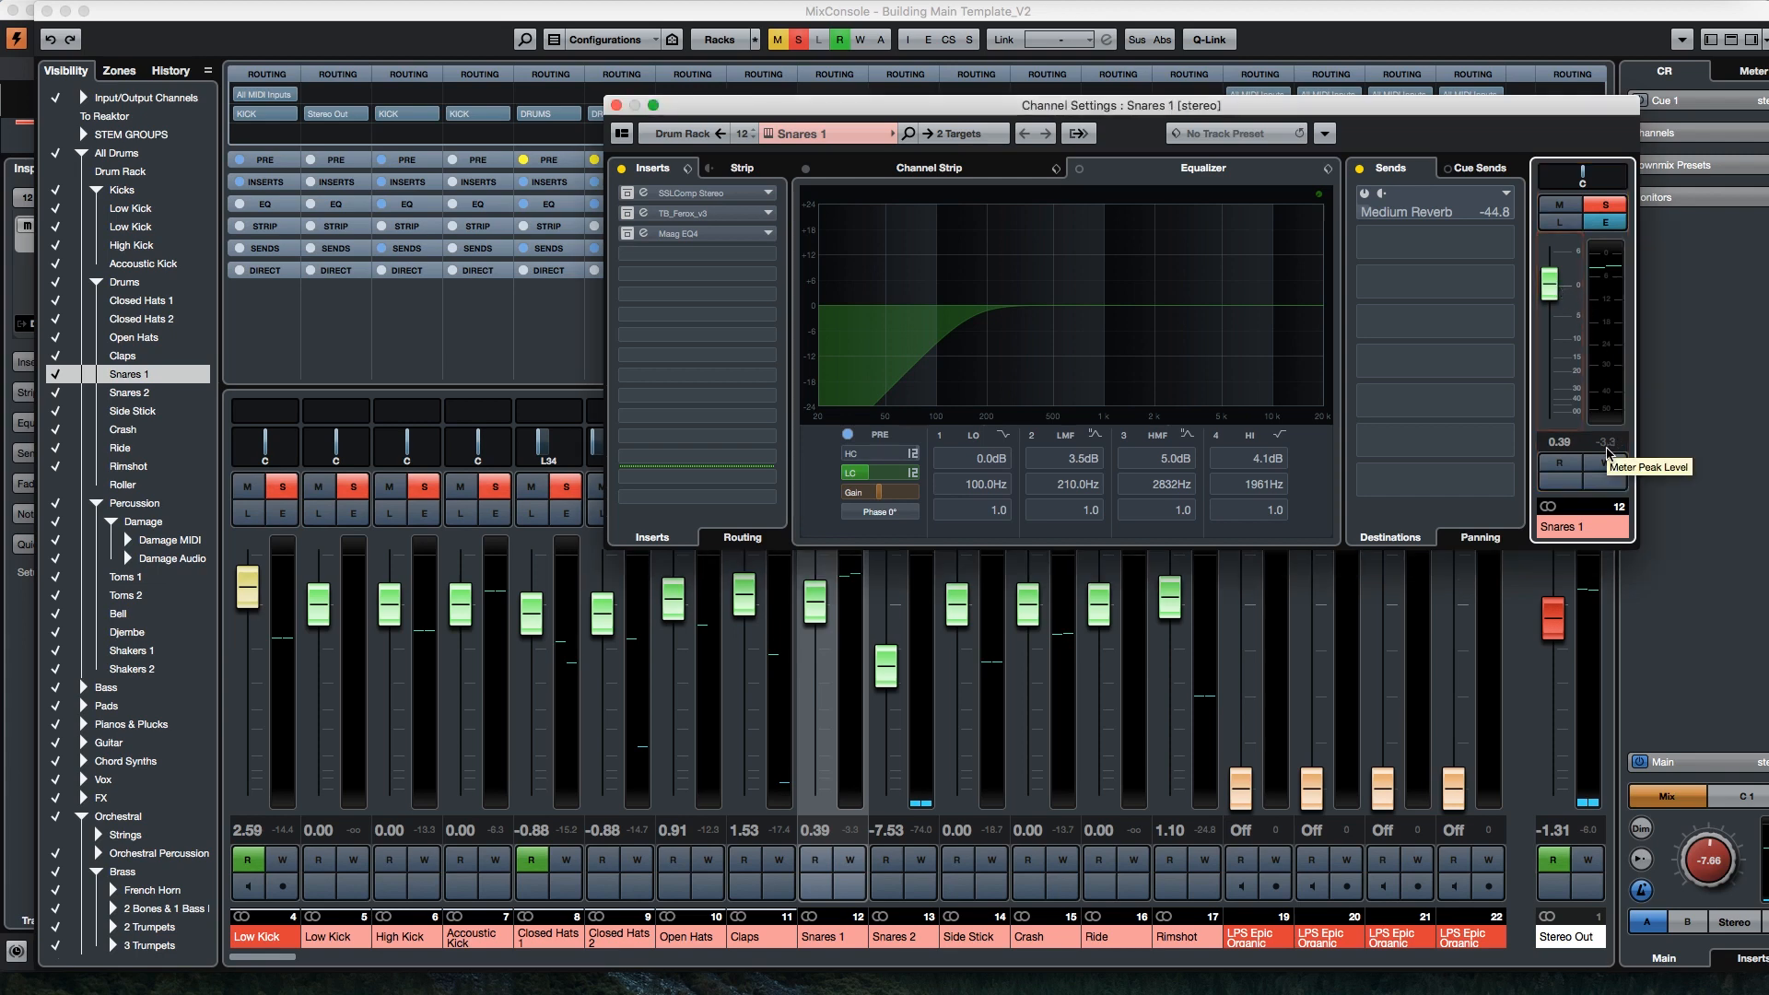
click(877, 493)
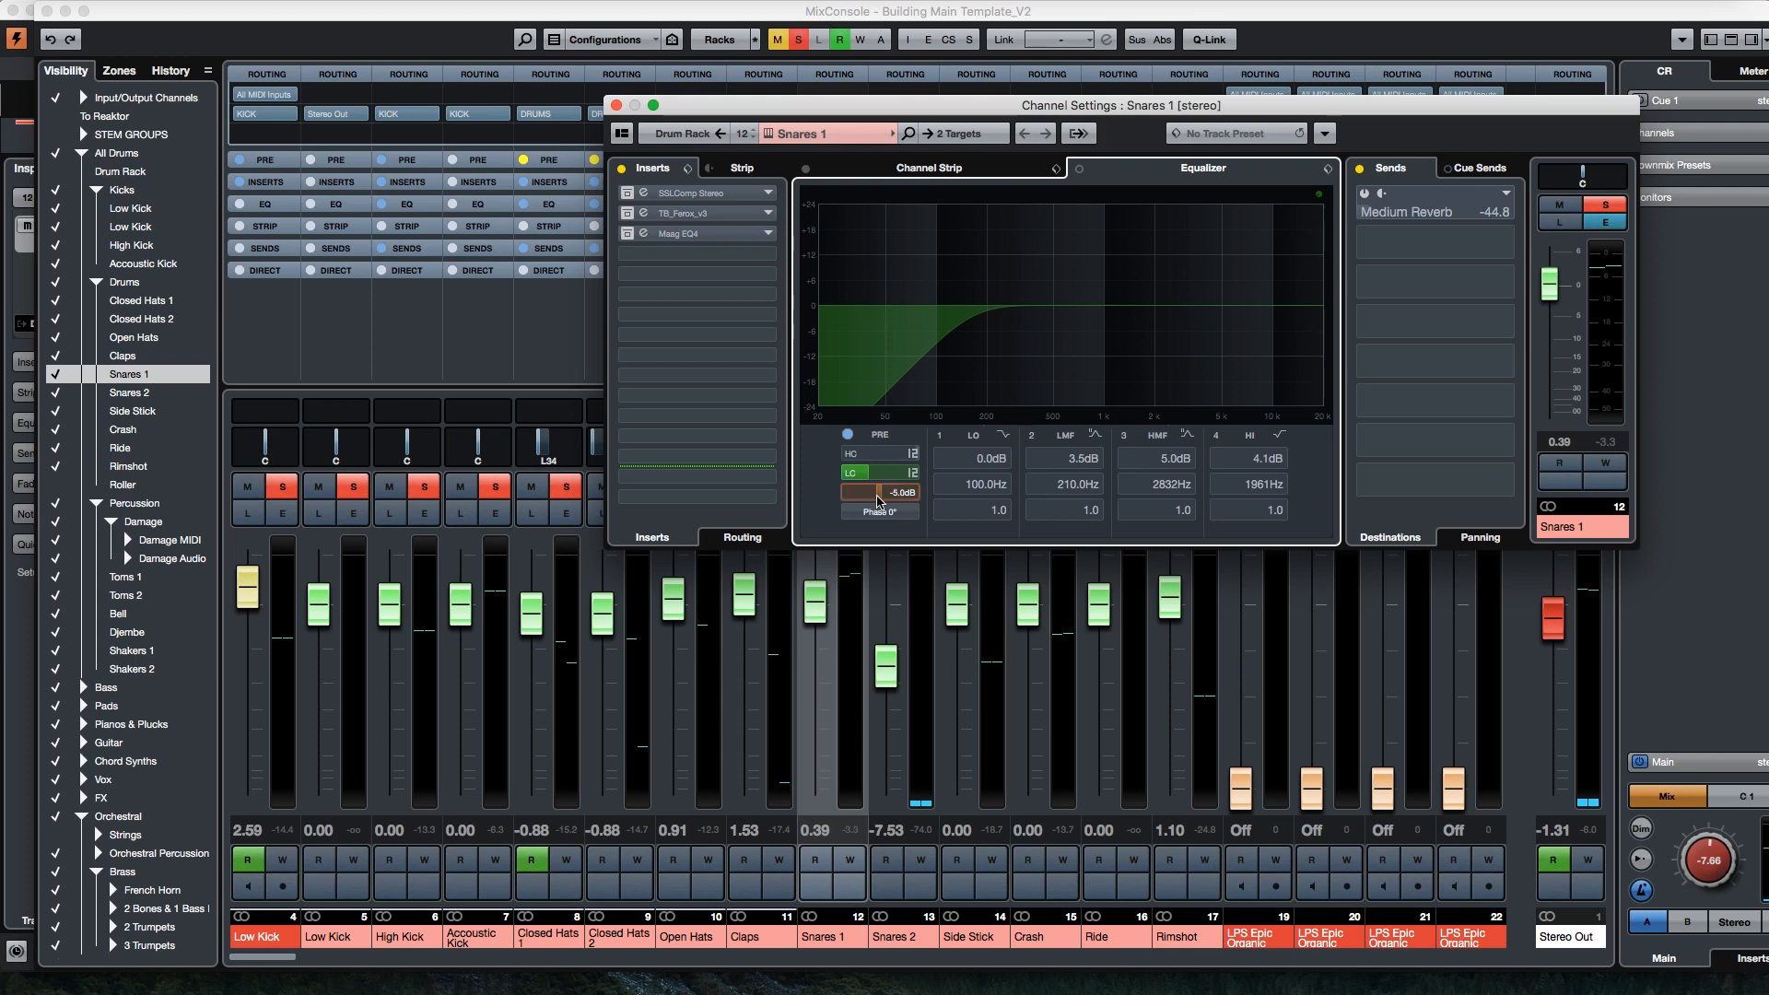
double_click(876, 494)
text(-17)
key(Return)
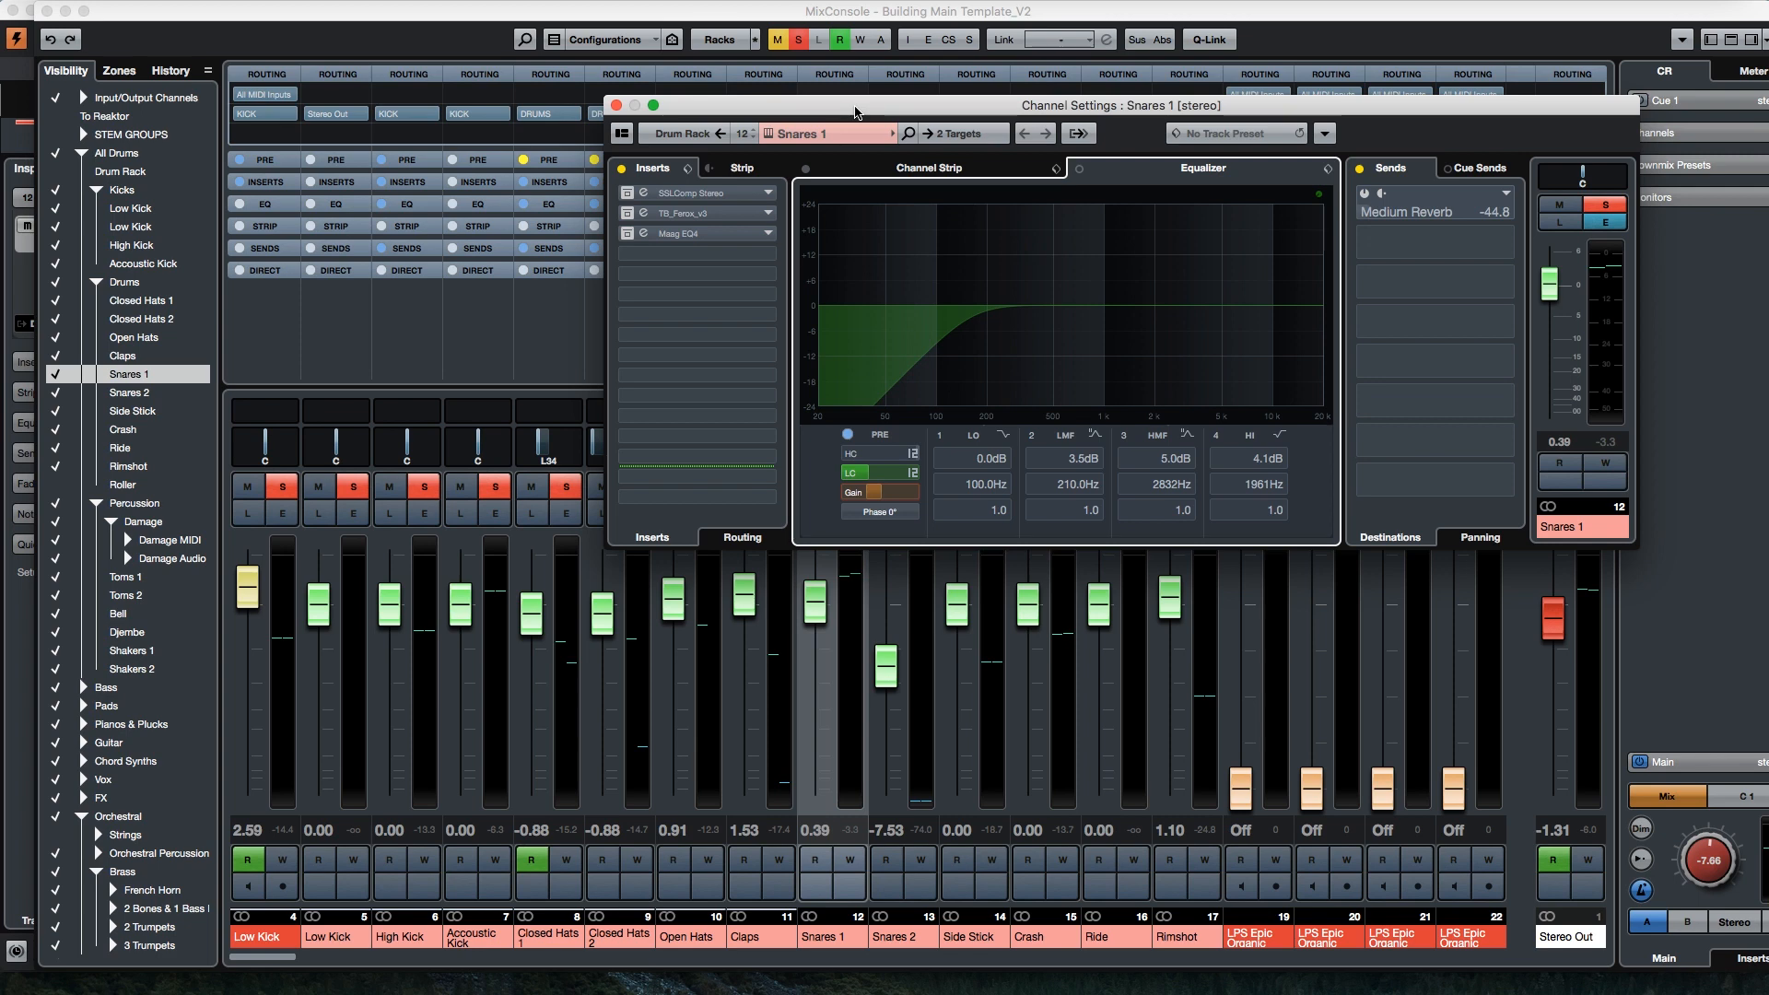
key(space)
click(1603, 446)
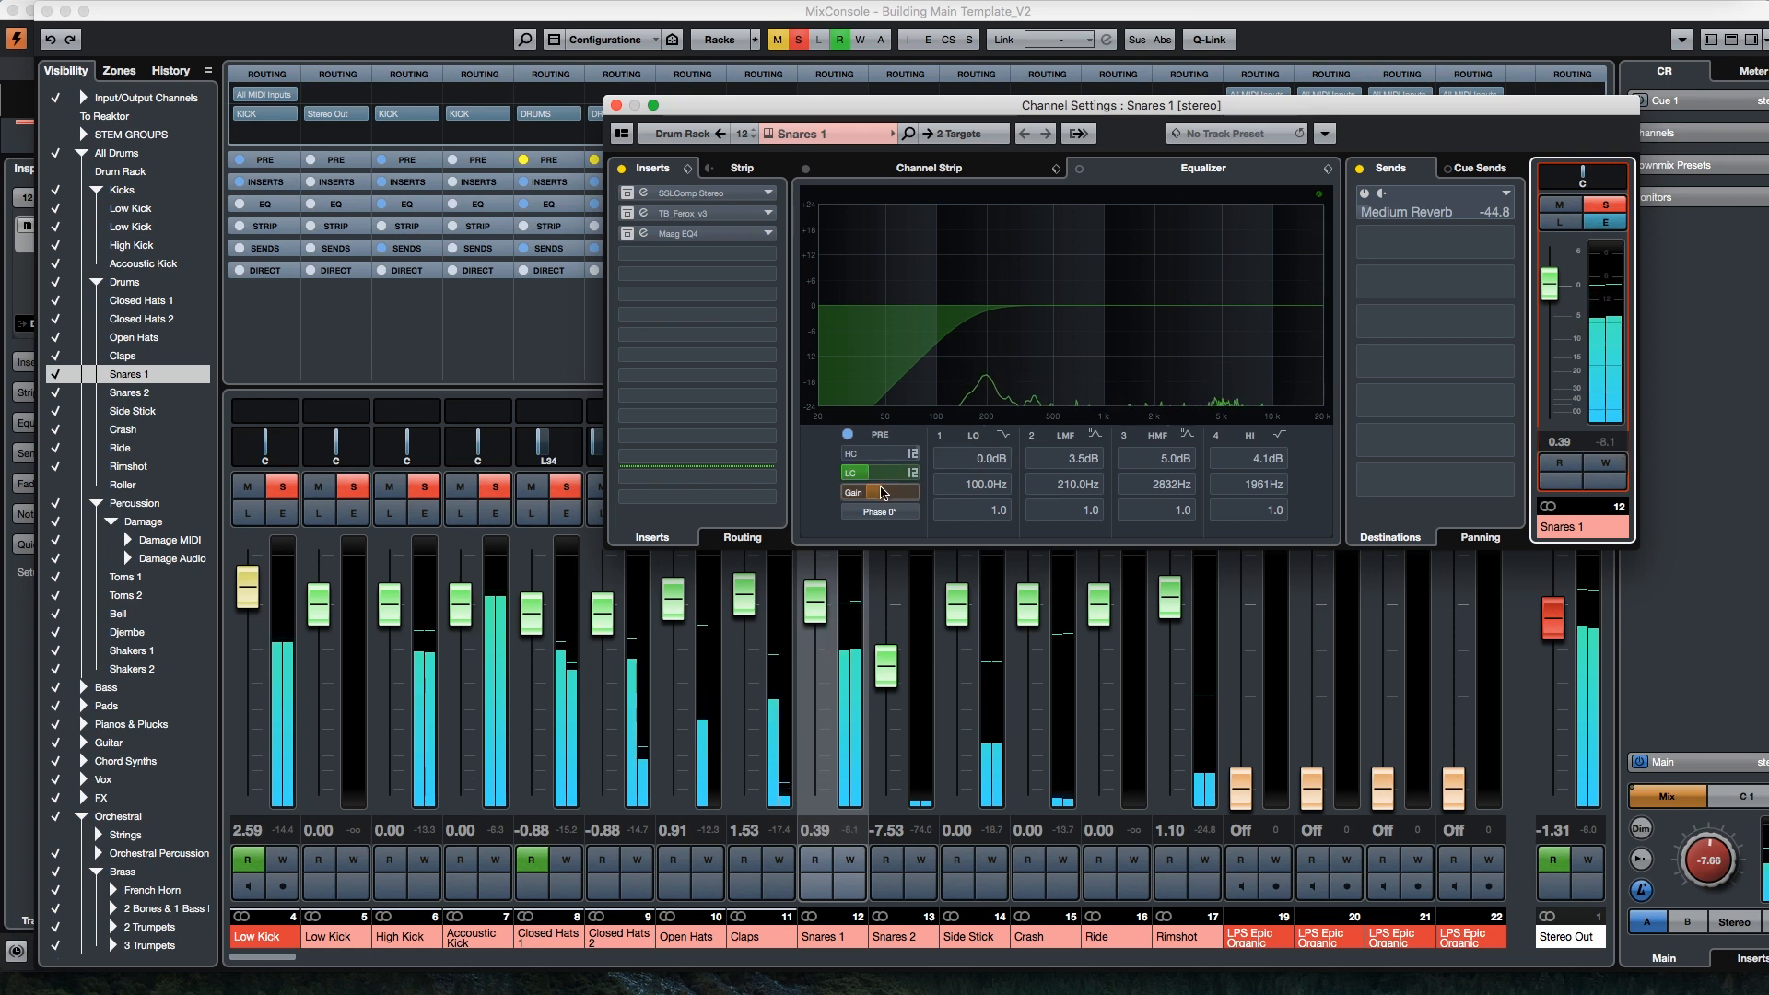
Step: Lower the Snares 1 pre gain to about -22.3 dB with a fresh peak reading, and set the fader to 0.00
drag(874, 493, 852, 513)
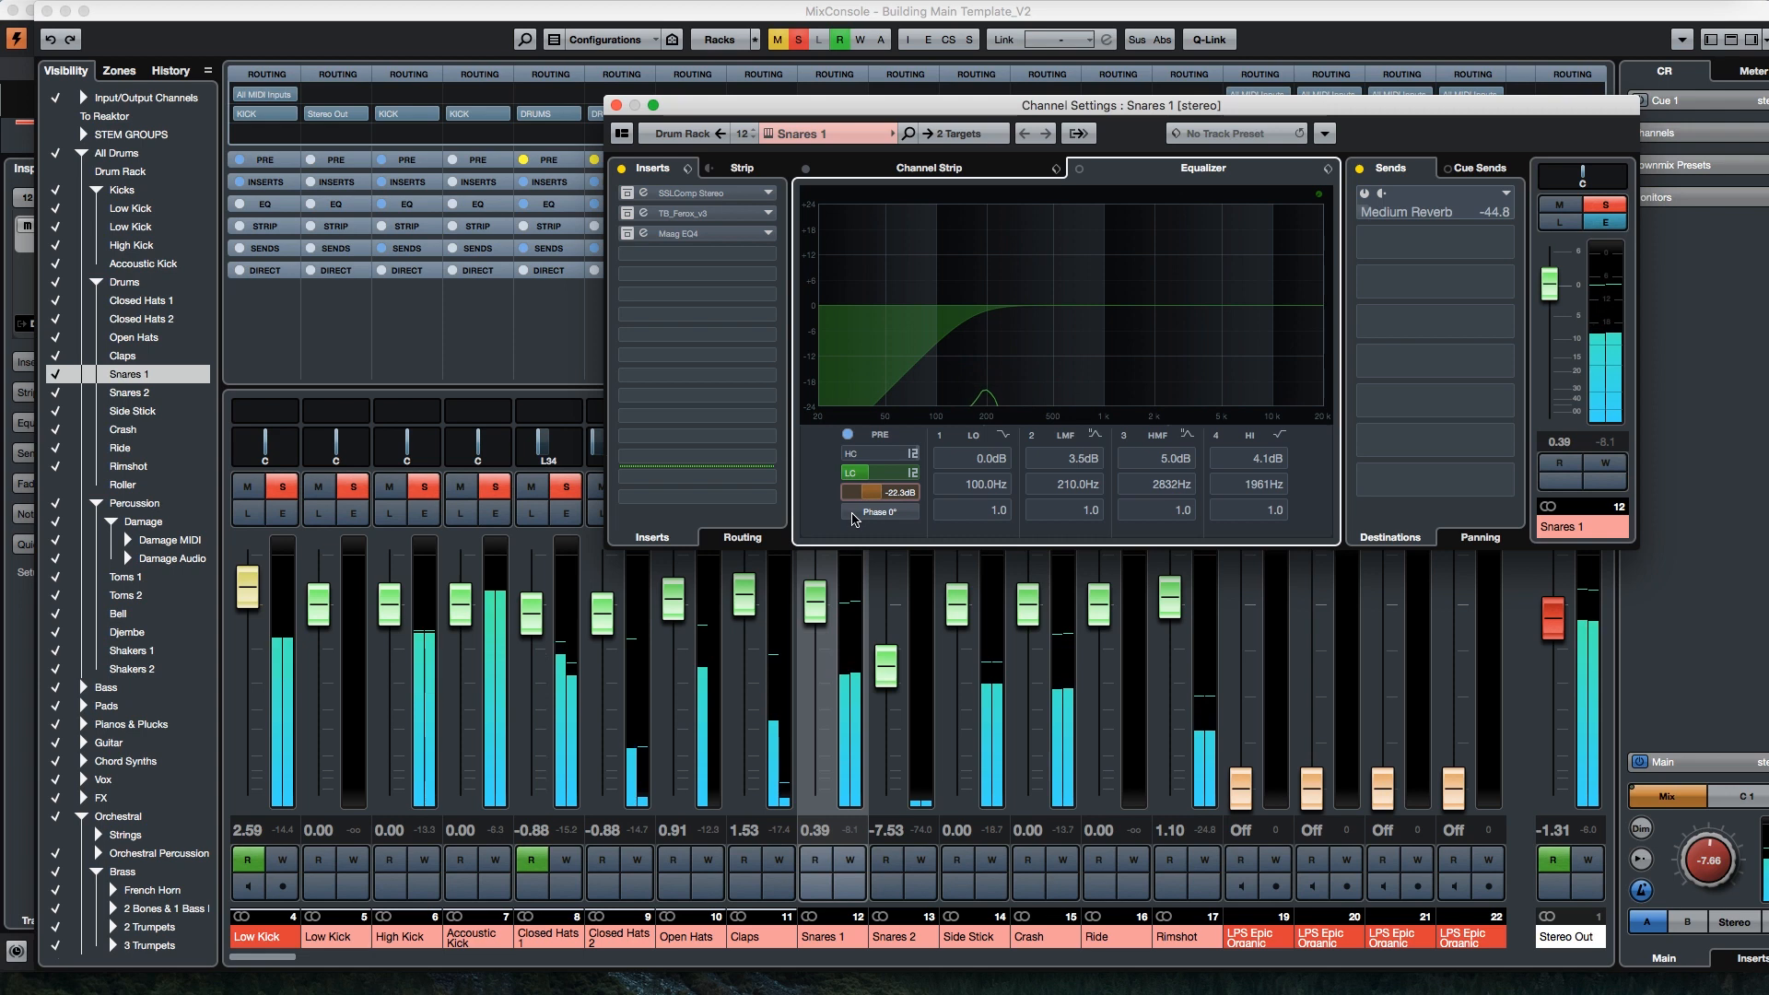
click(1602, 449)
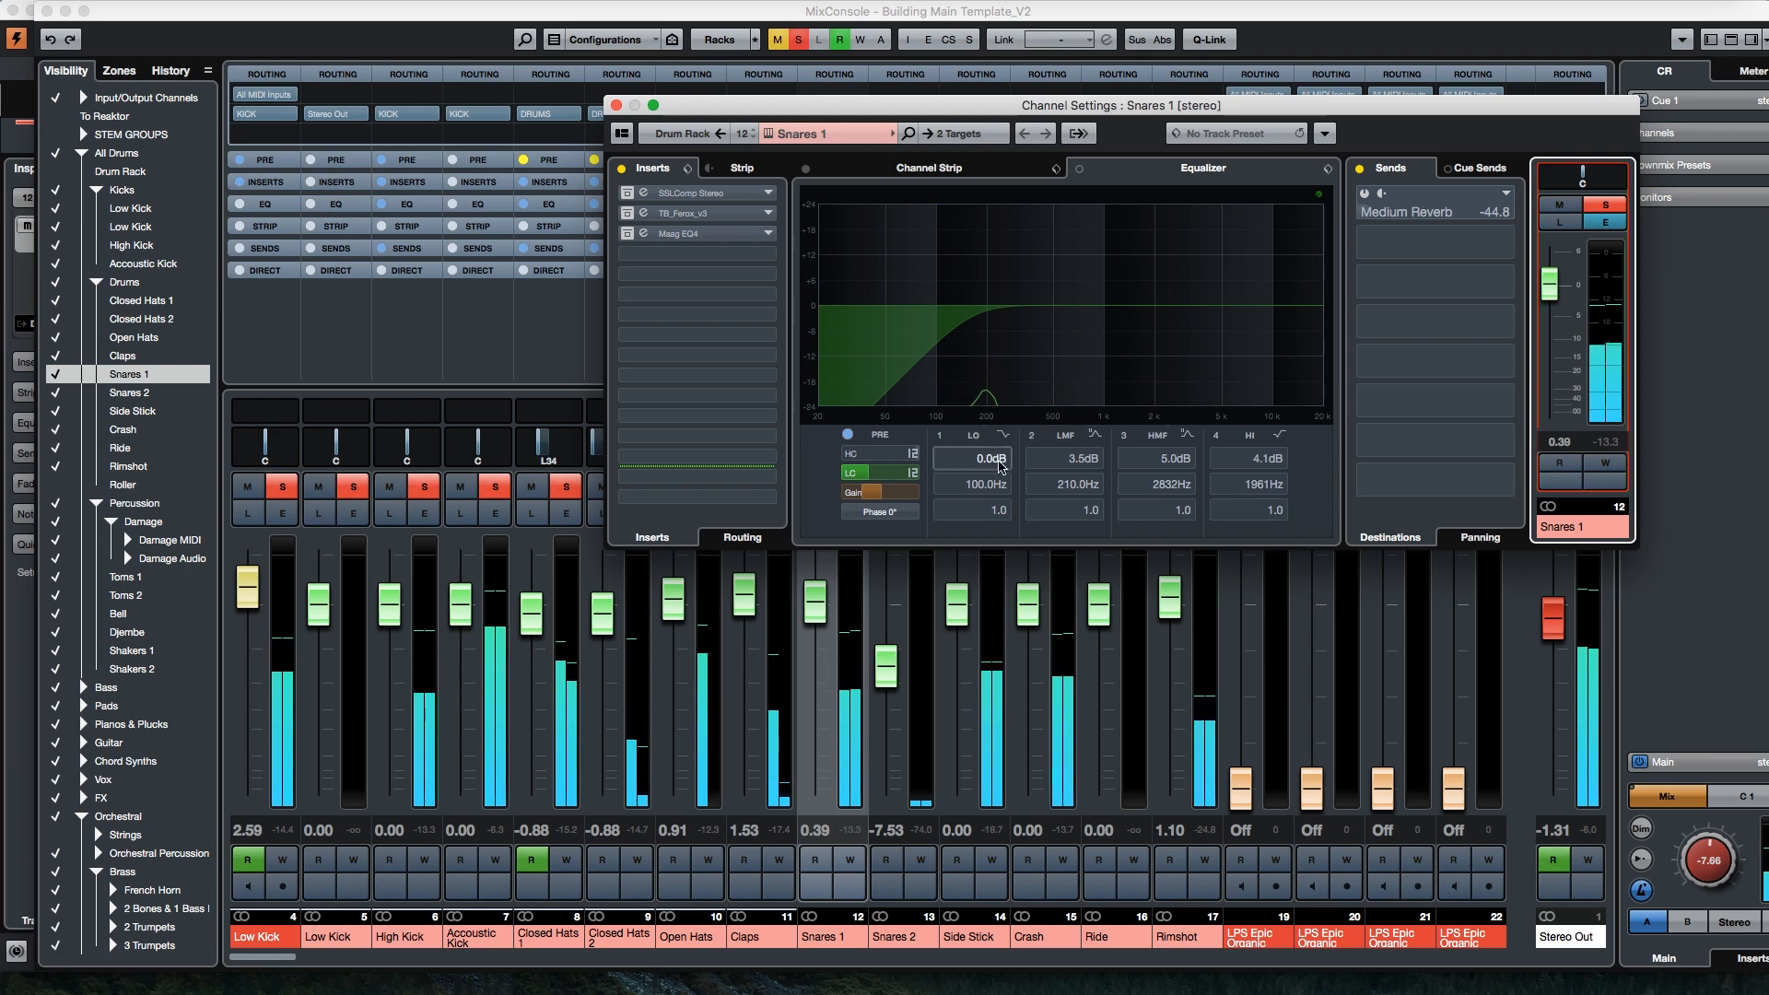
double_click(1559, 442)
text(0)
key(Return)
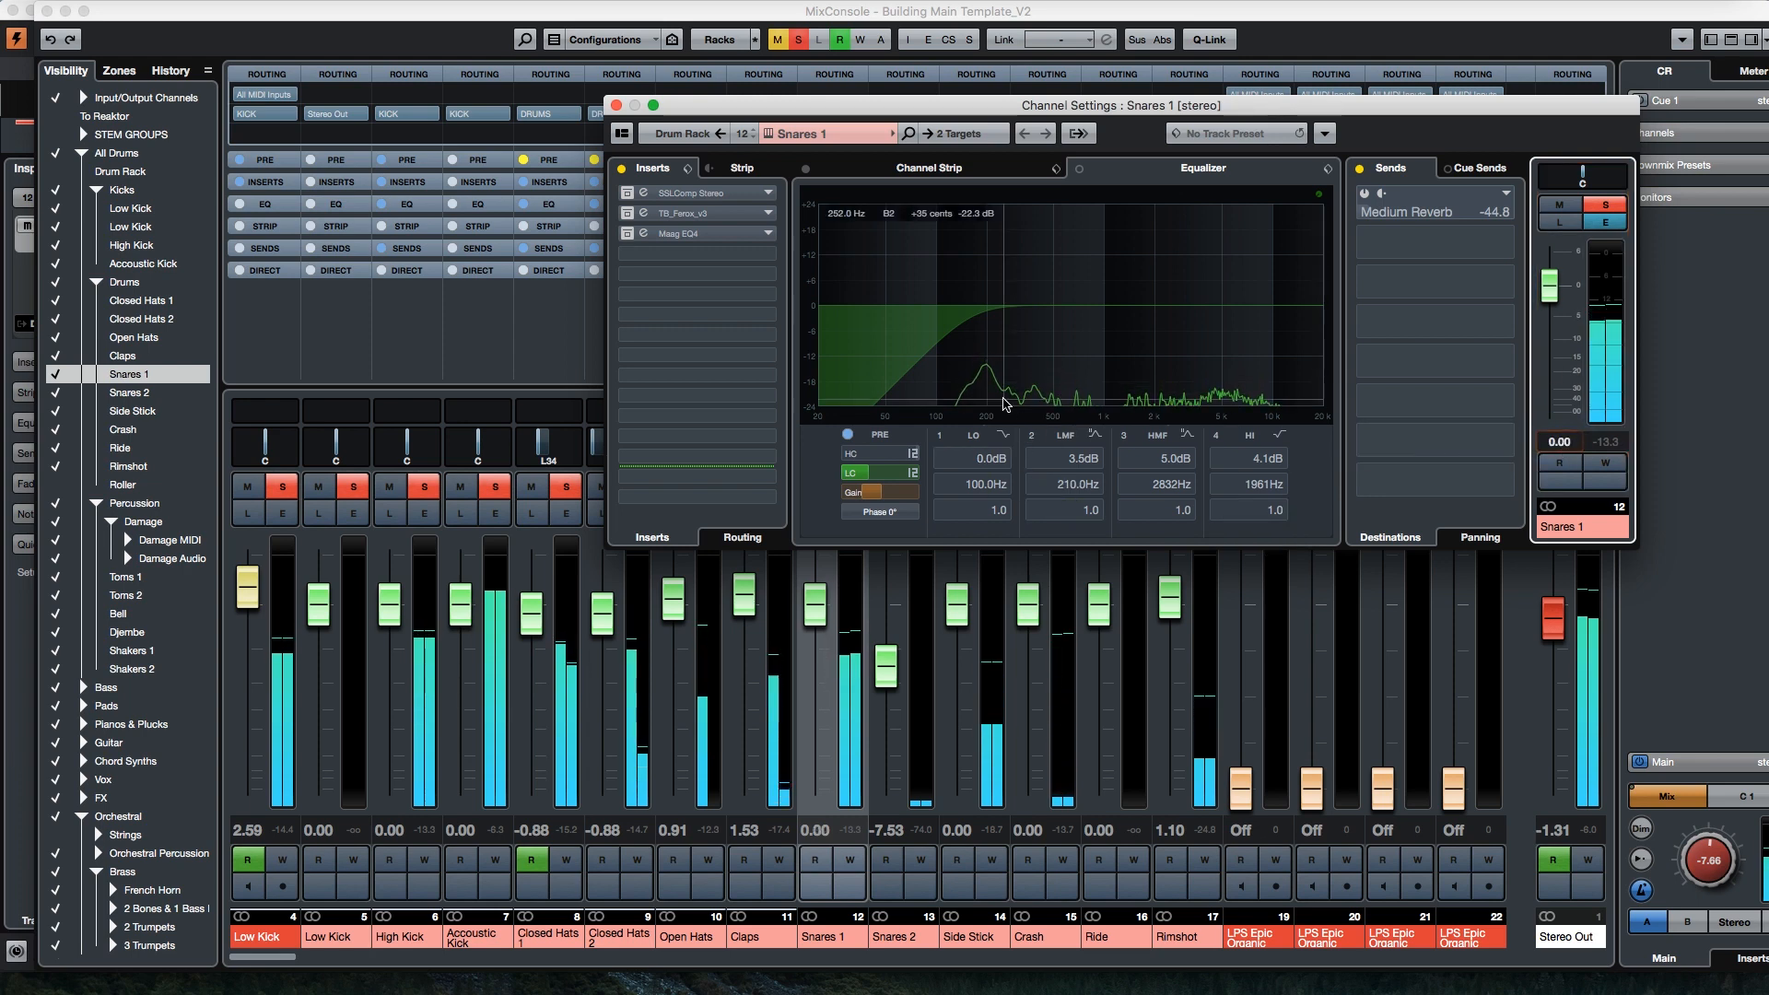
Step: Try the Snares 1 pre gain at about -27.8 dB, then raise it slightly, resetting the peak meter after each adjustment
click(877, 498)
drag(876, 493, 871, 494)
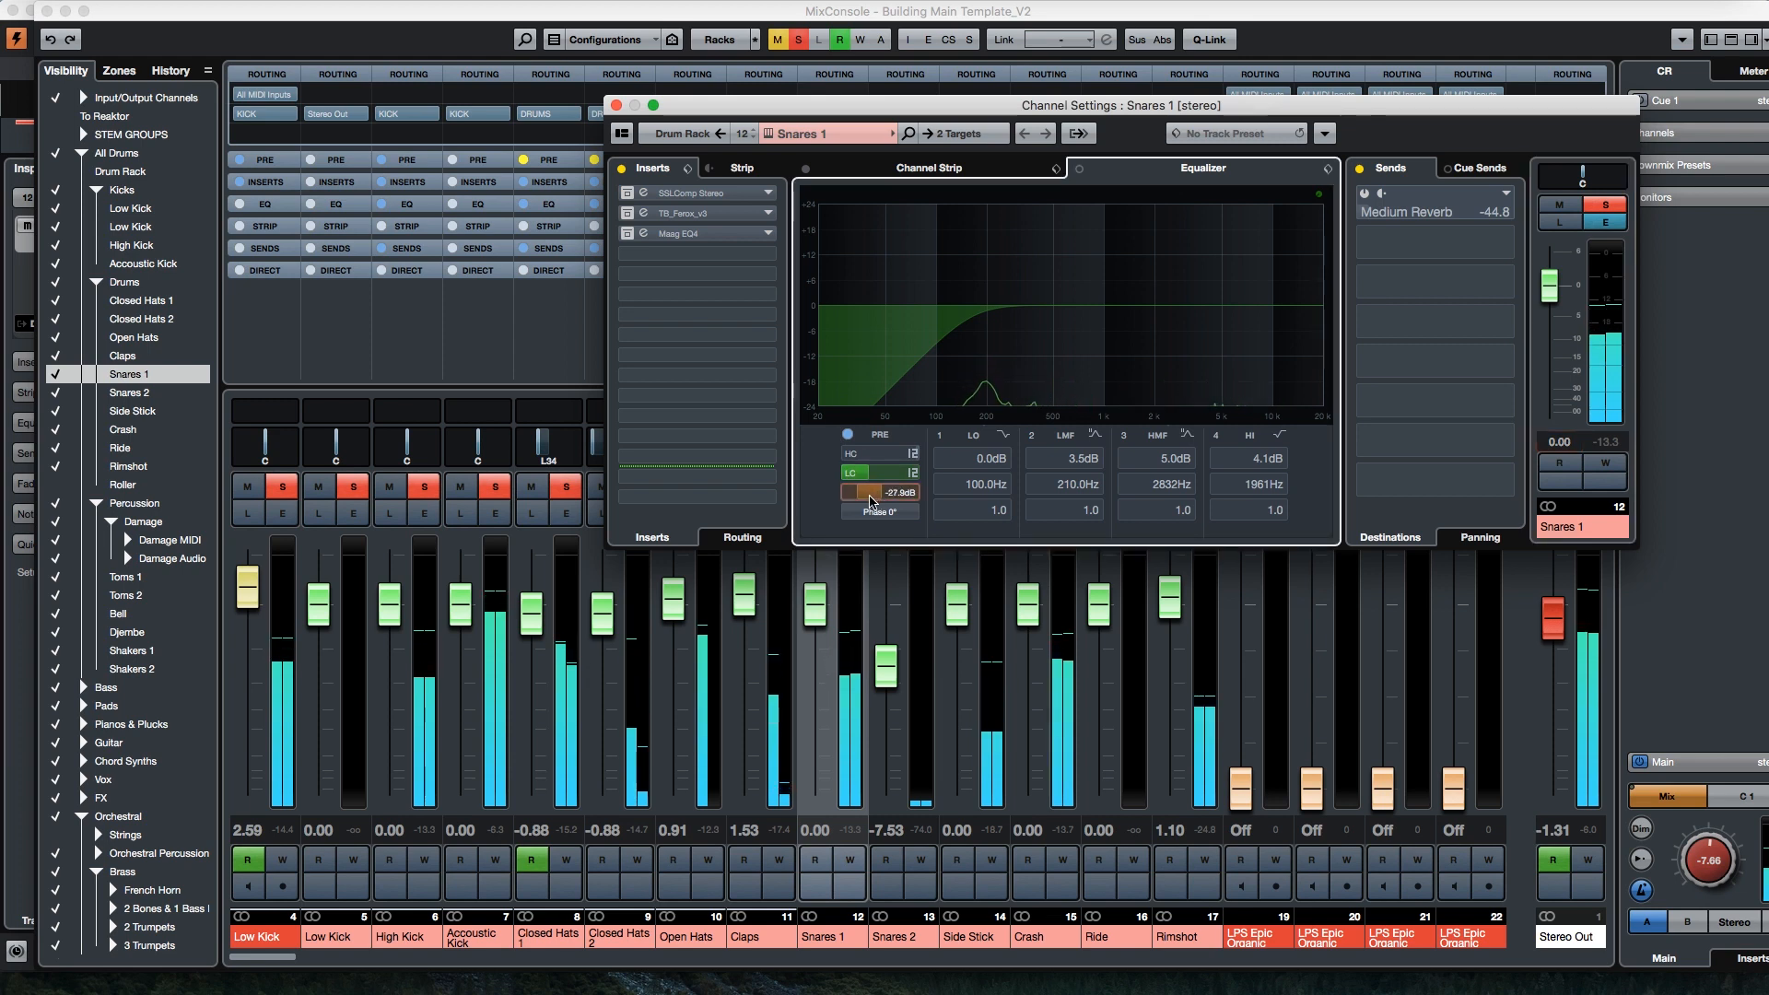
click(1606, 443)
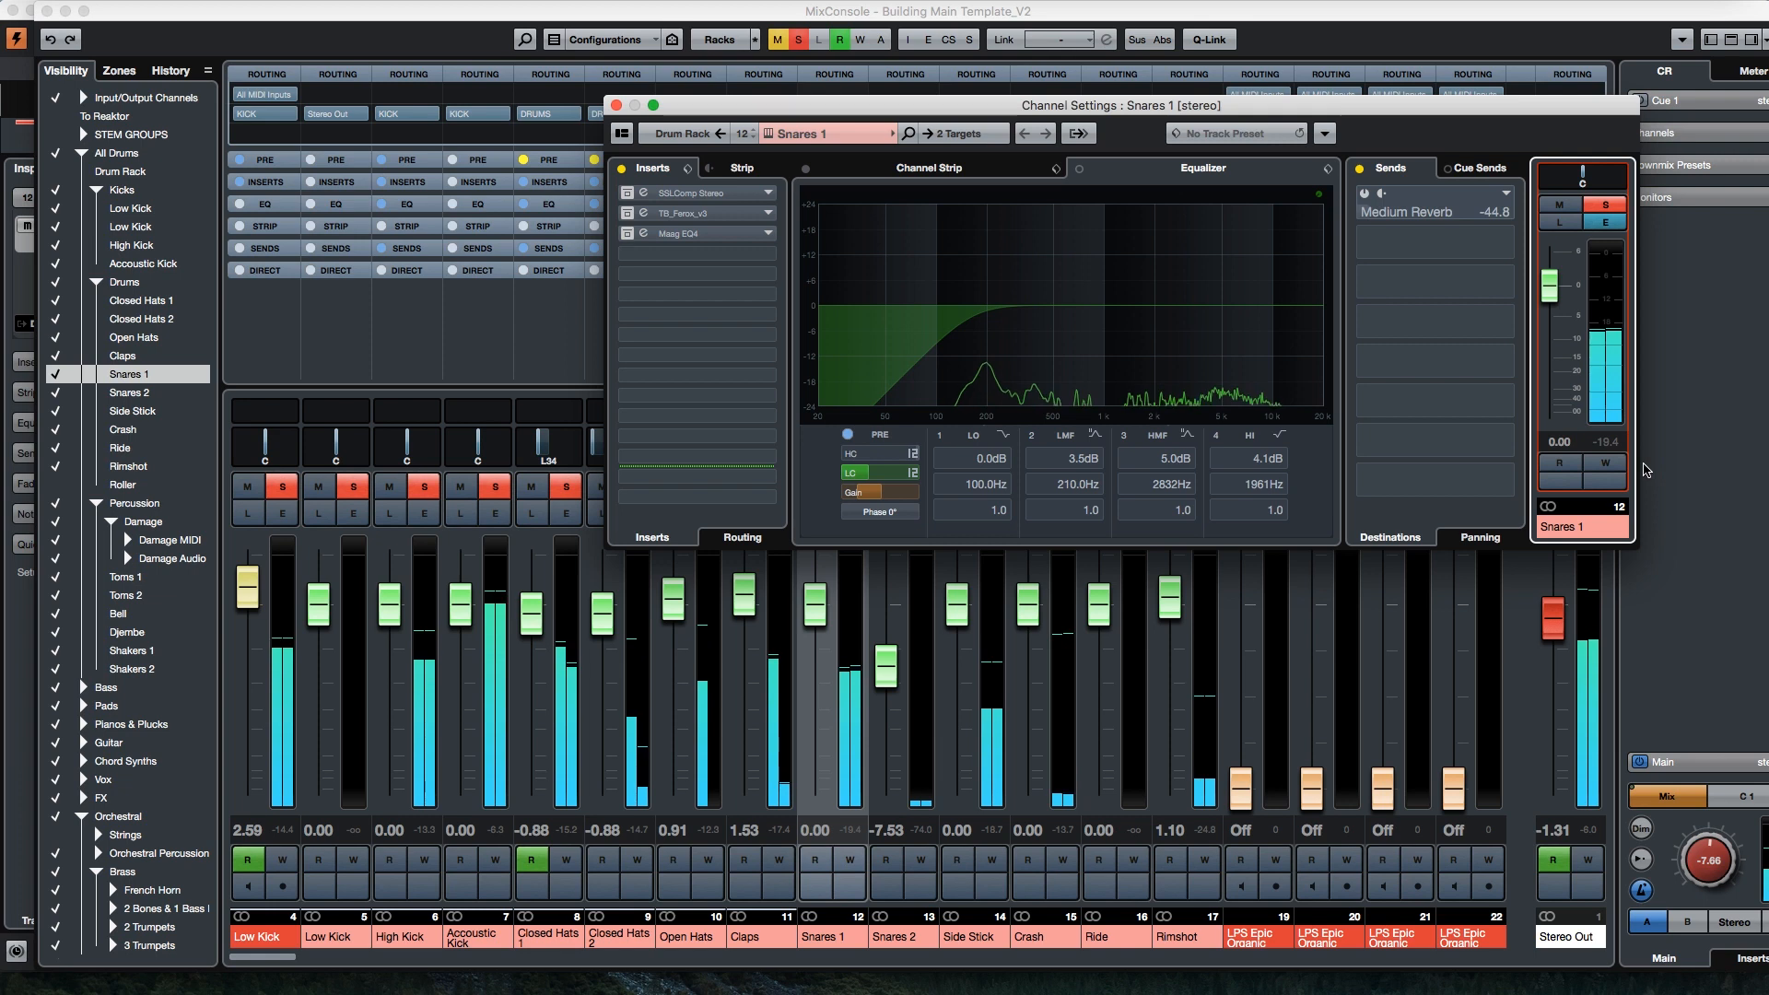
click(876, 499)
drag(875, 496, 880, 496)
click(1607, 443)
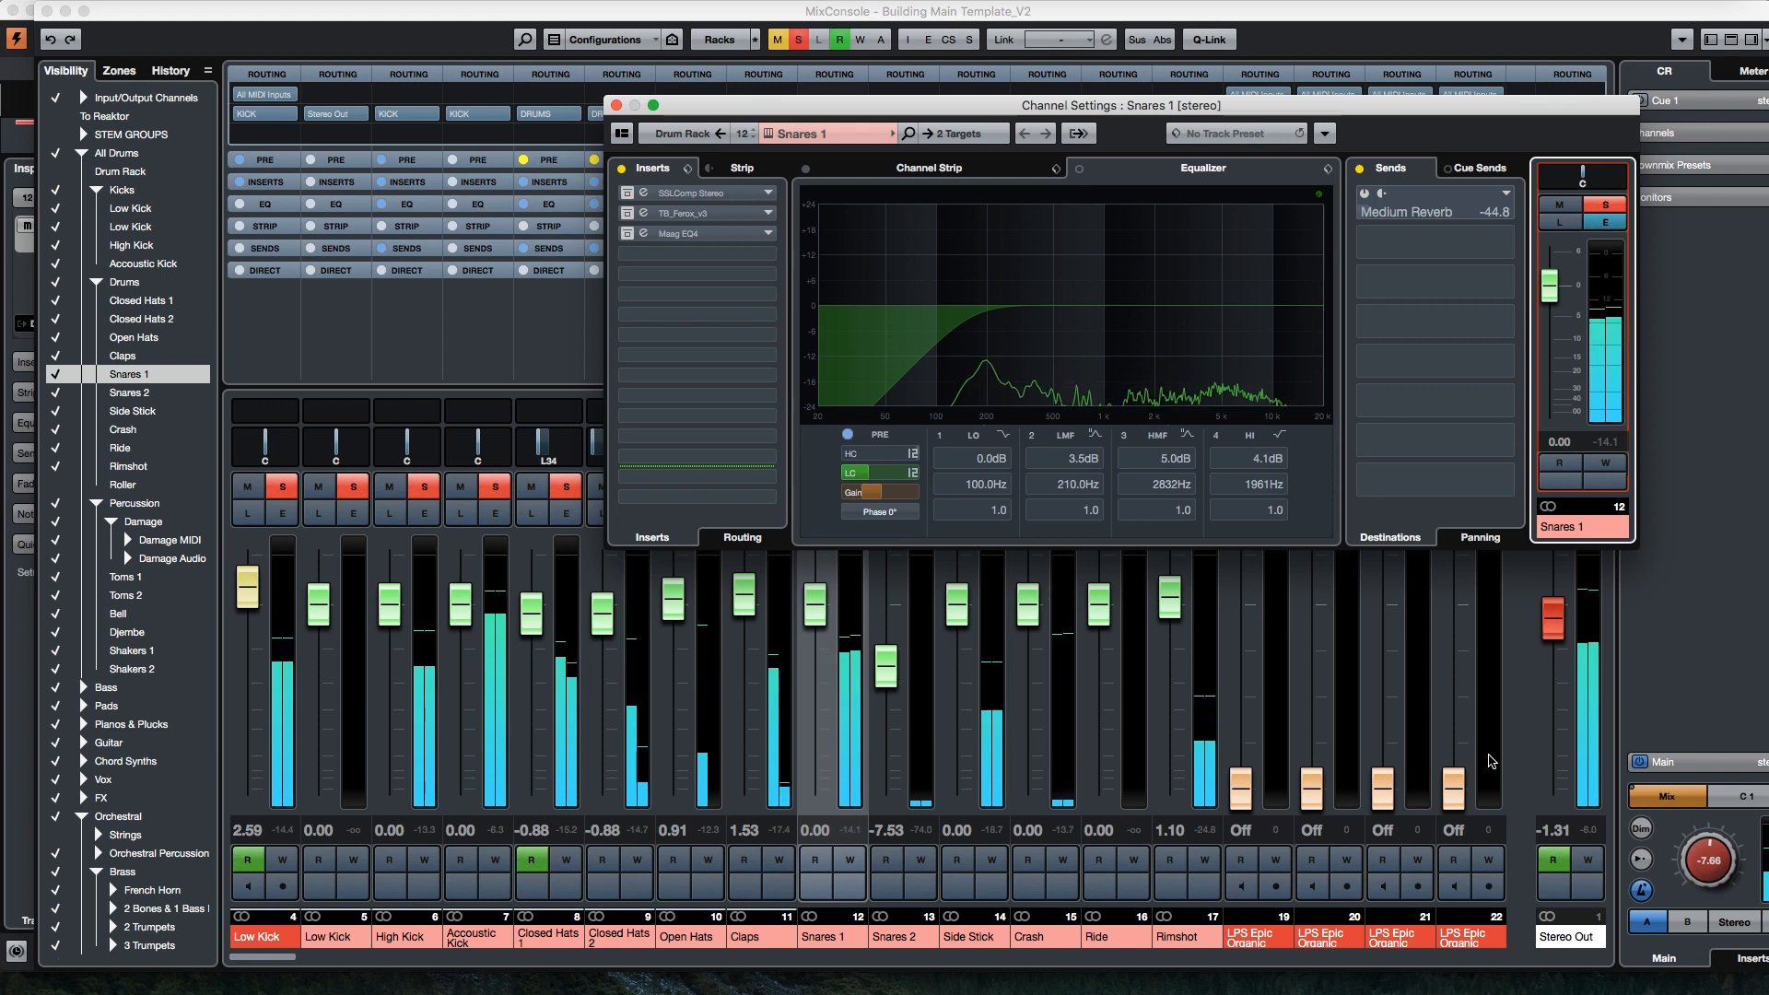
Step: Compare the Snares 1 signal with the low-cut filter switched off and switched on again
click(849, 473)
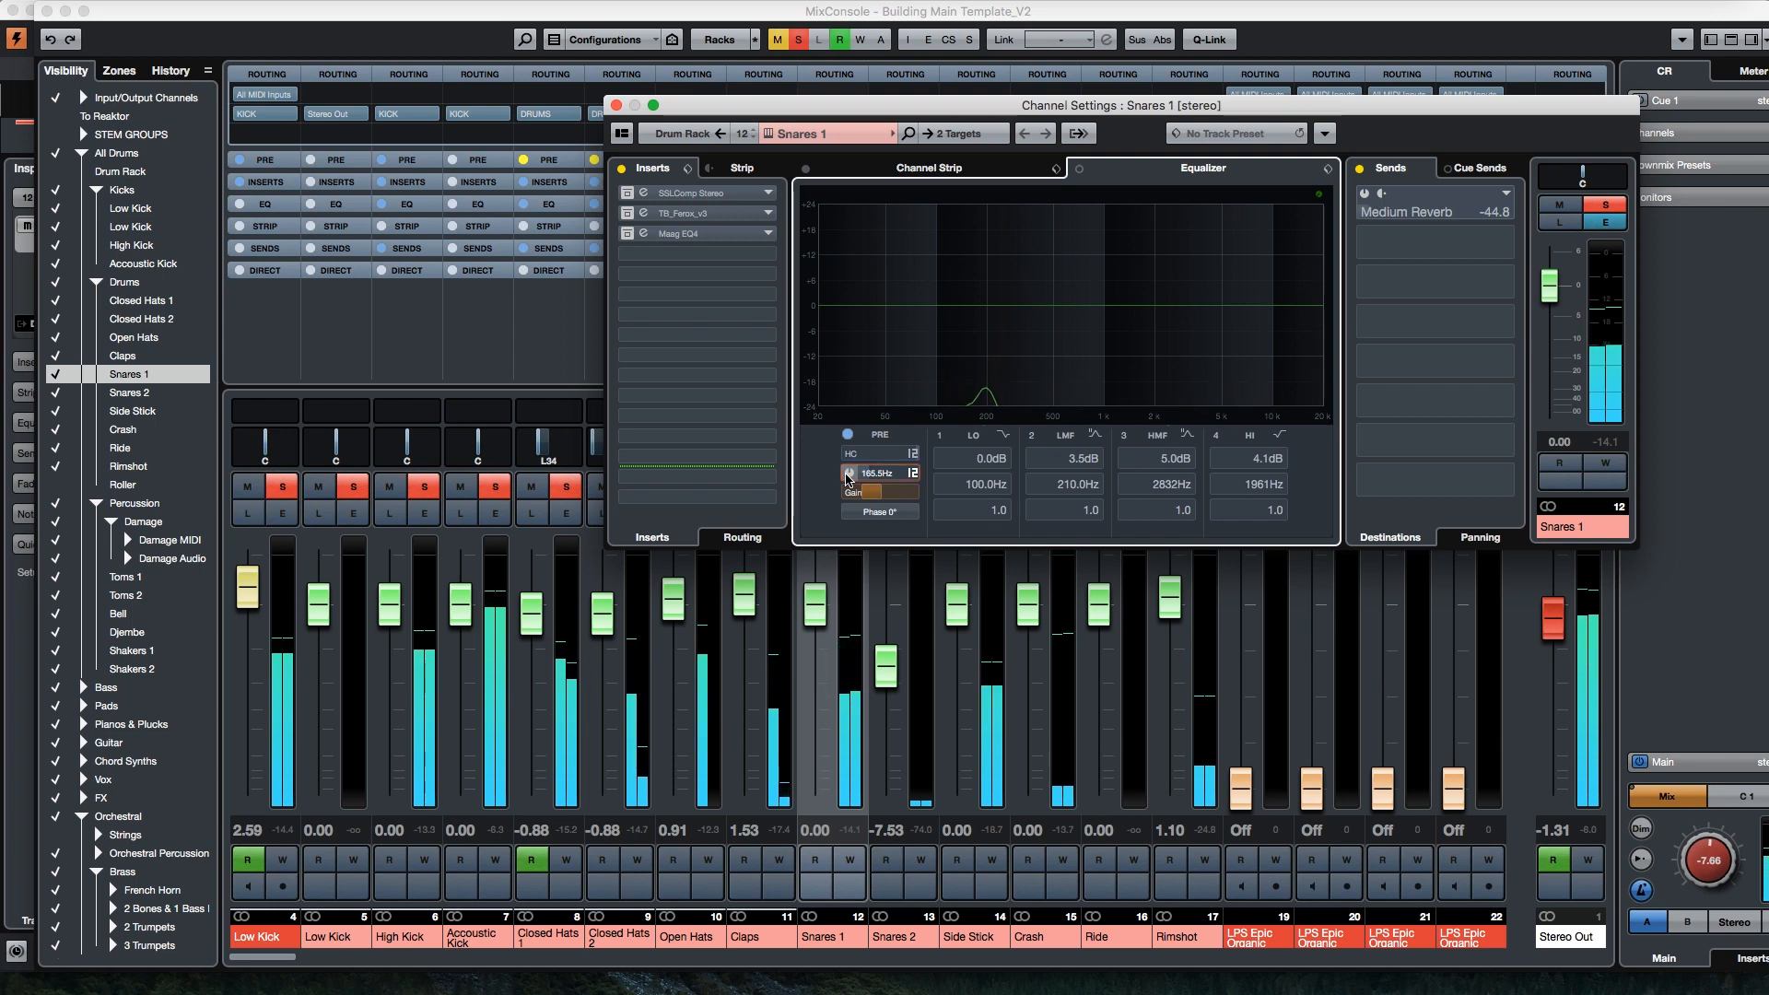
click(849, 474)
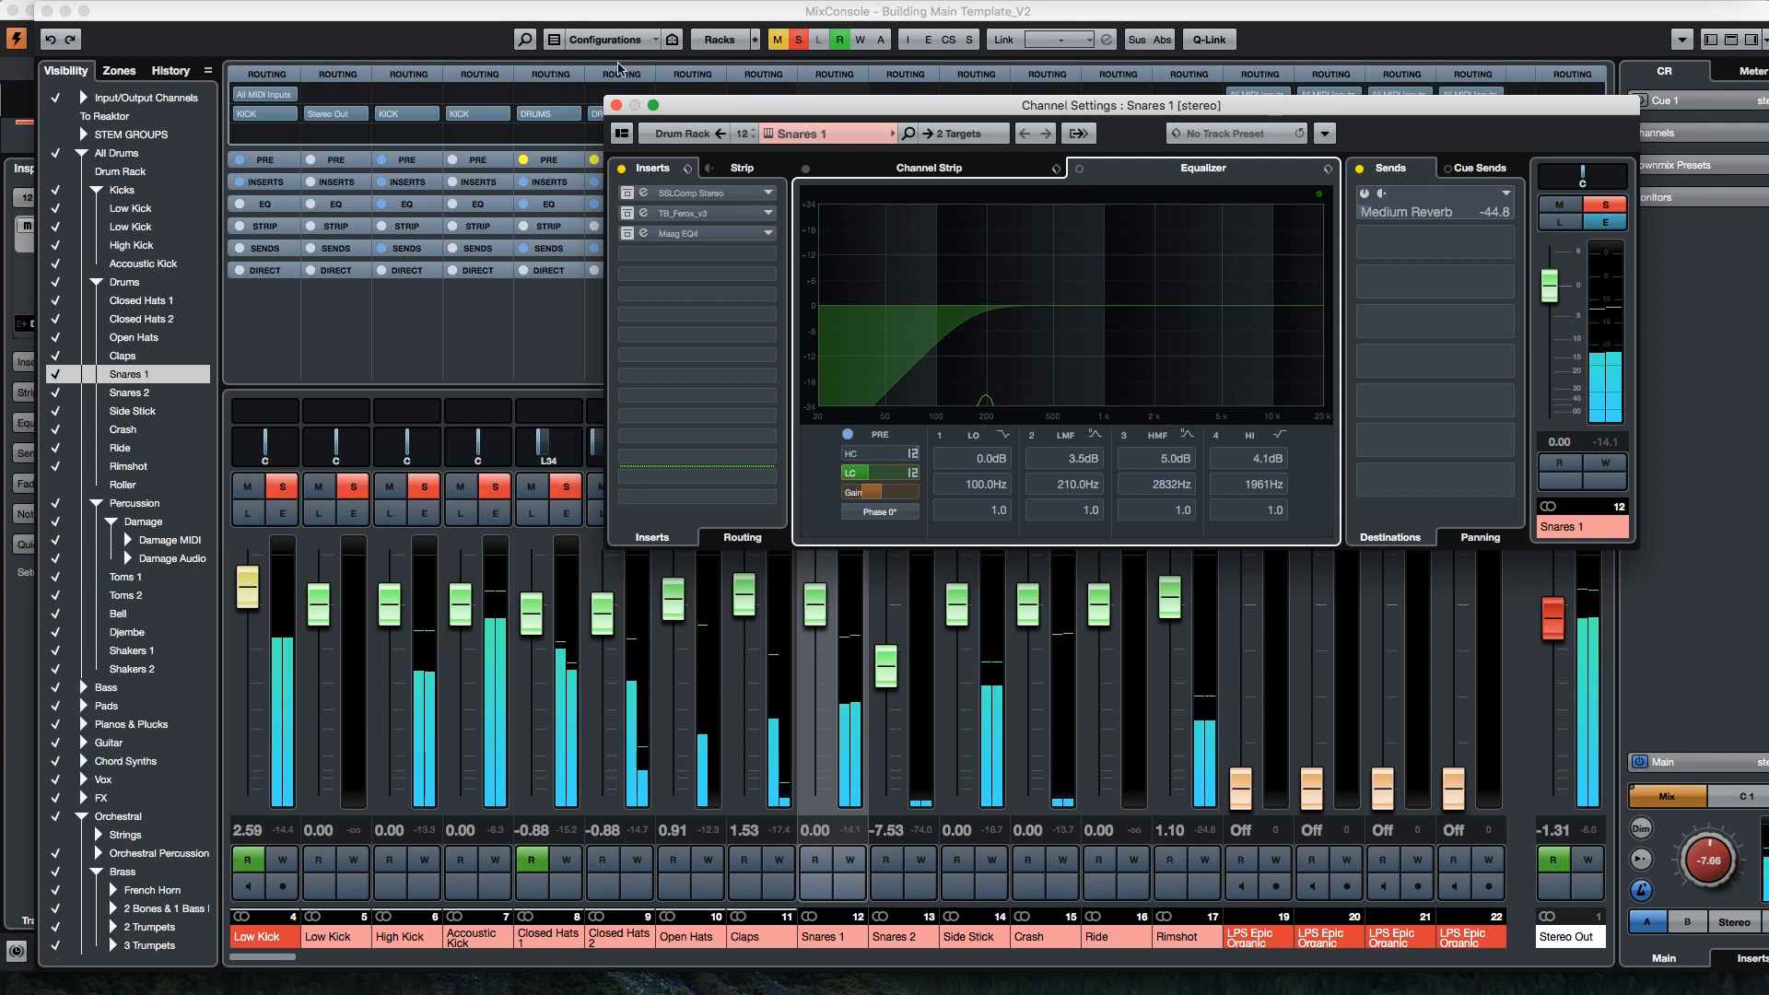
Step: Set the Snares 1 pre gain to -23.6 dB and take a fresh peak reading on its meter
click(1535, 433)
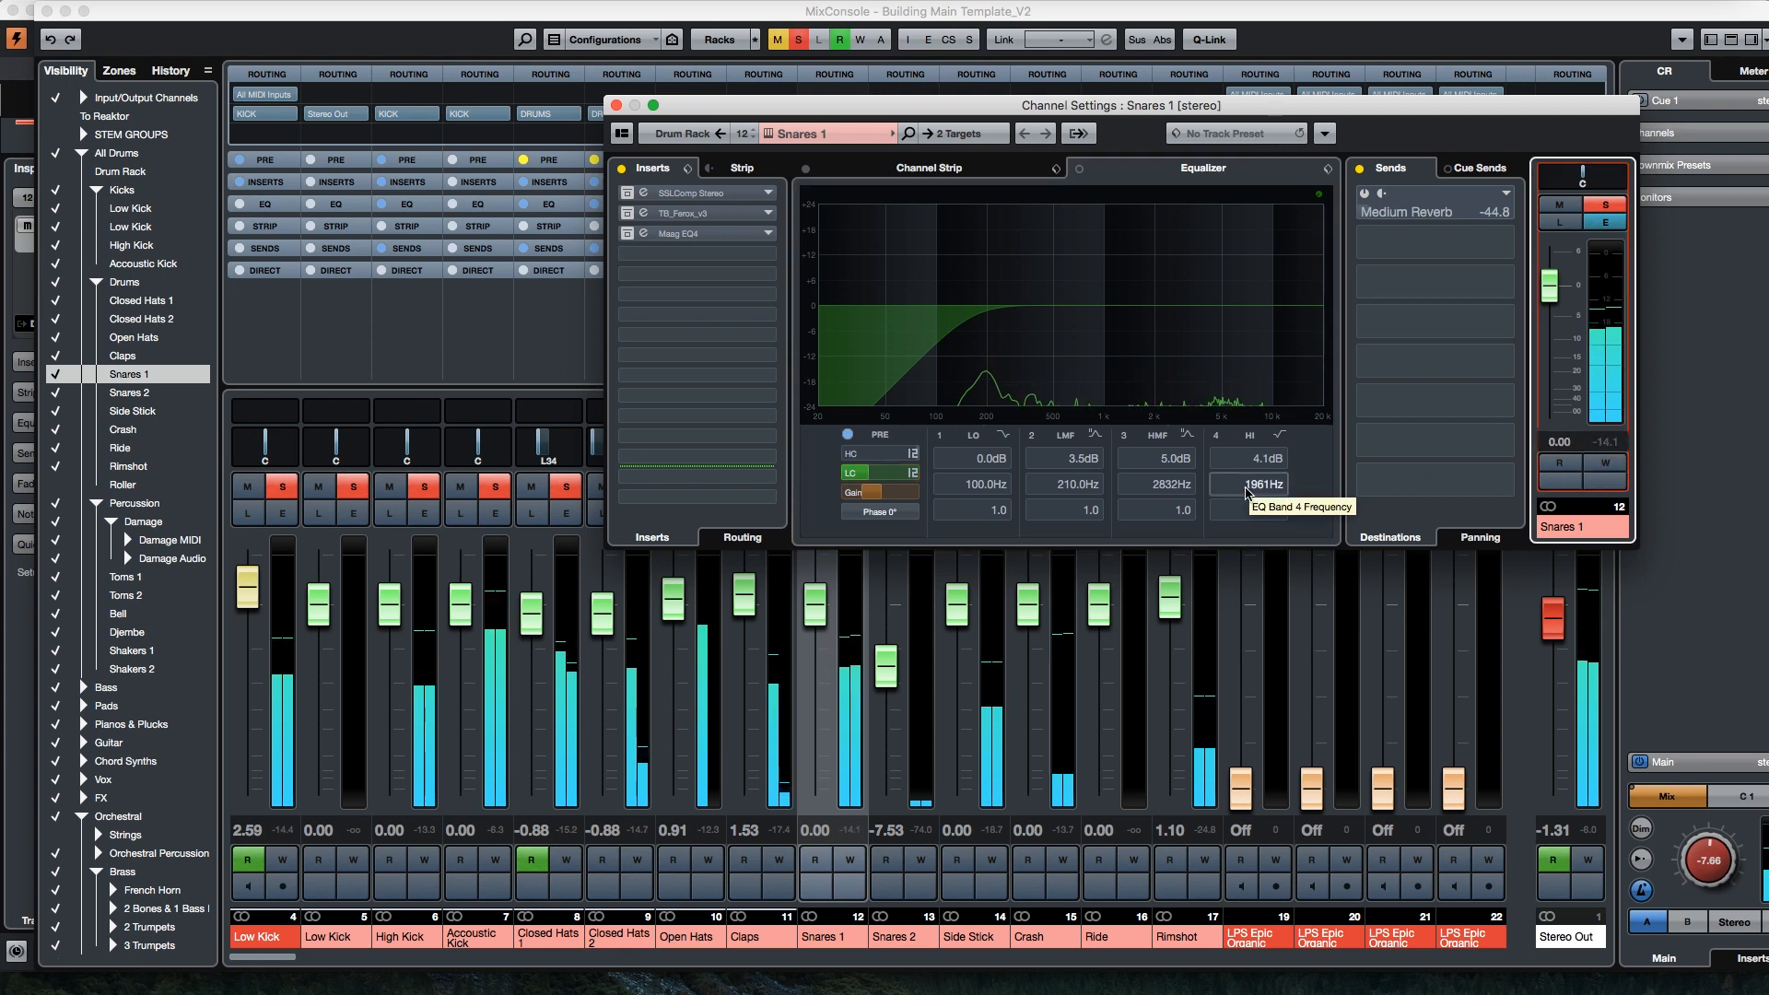
double_click(872, 493)
text(-23.6)
key(Return)
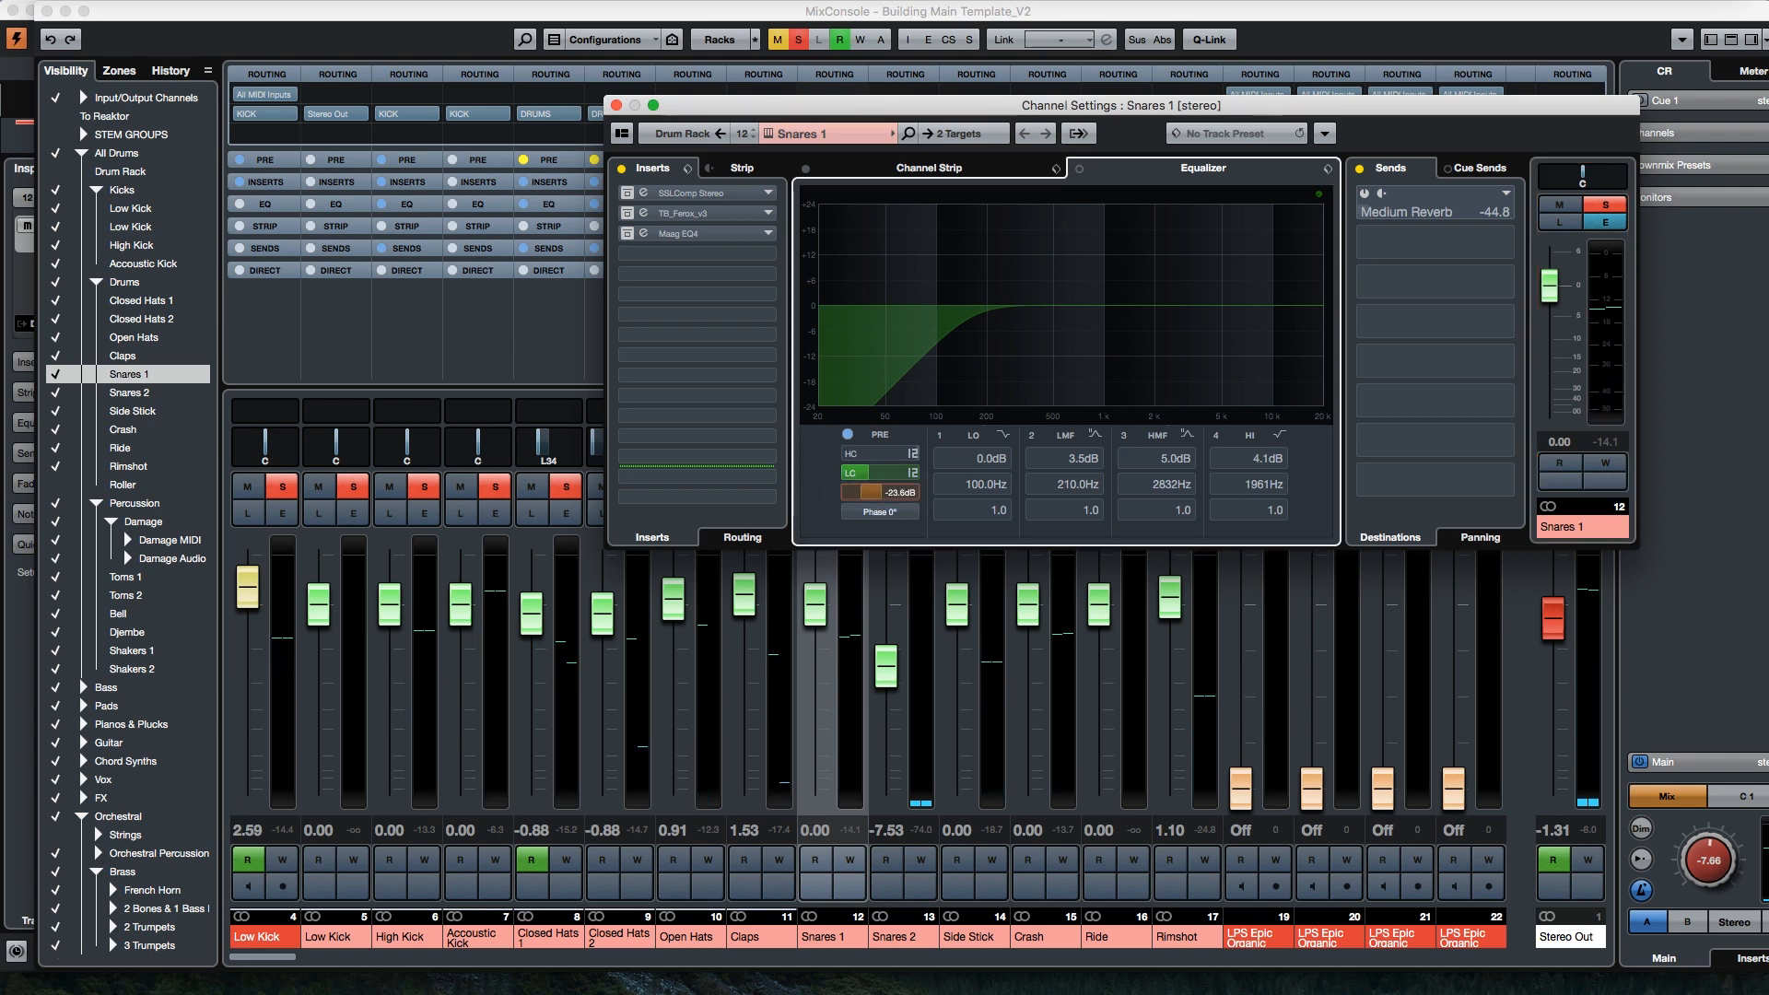
key(space)
click(1605, 443)
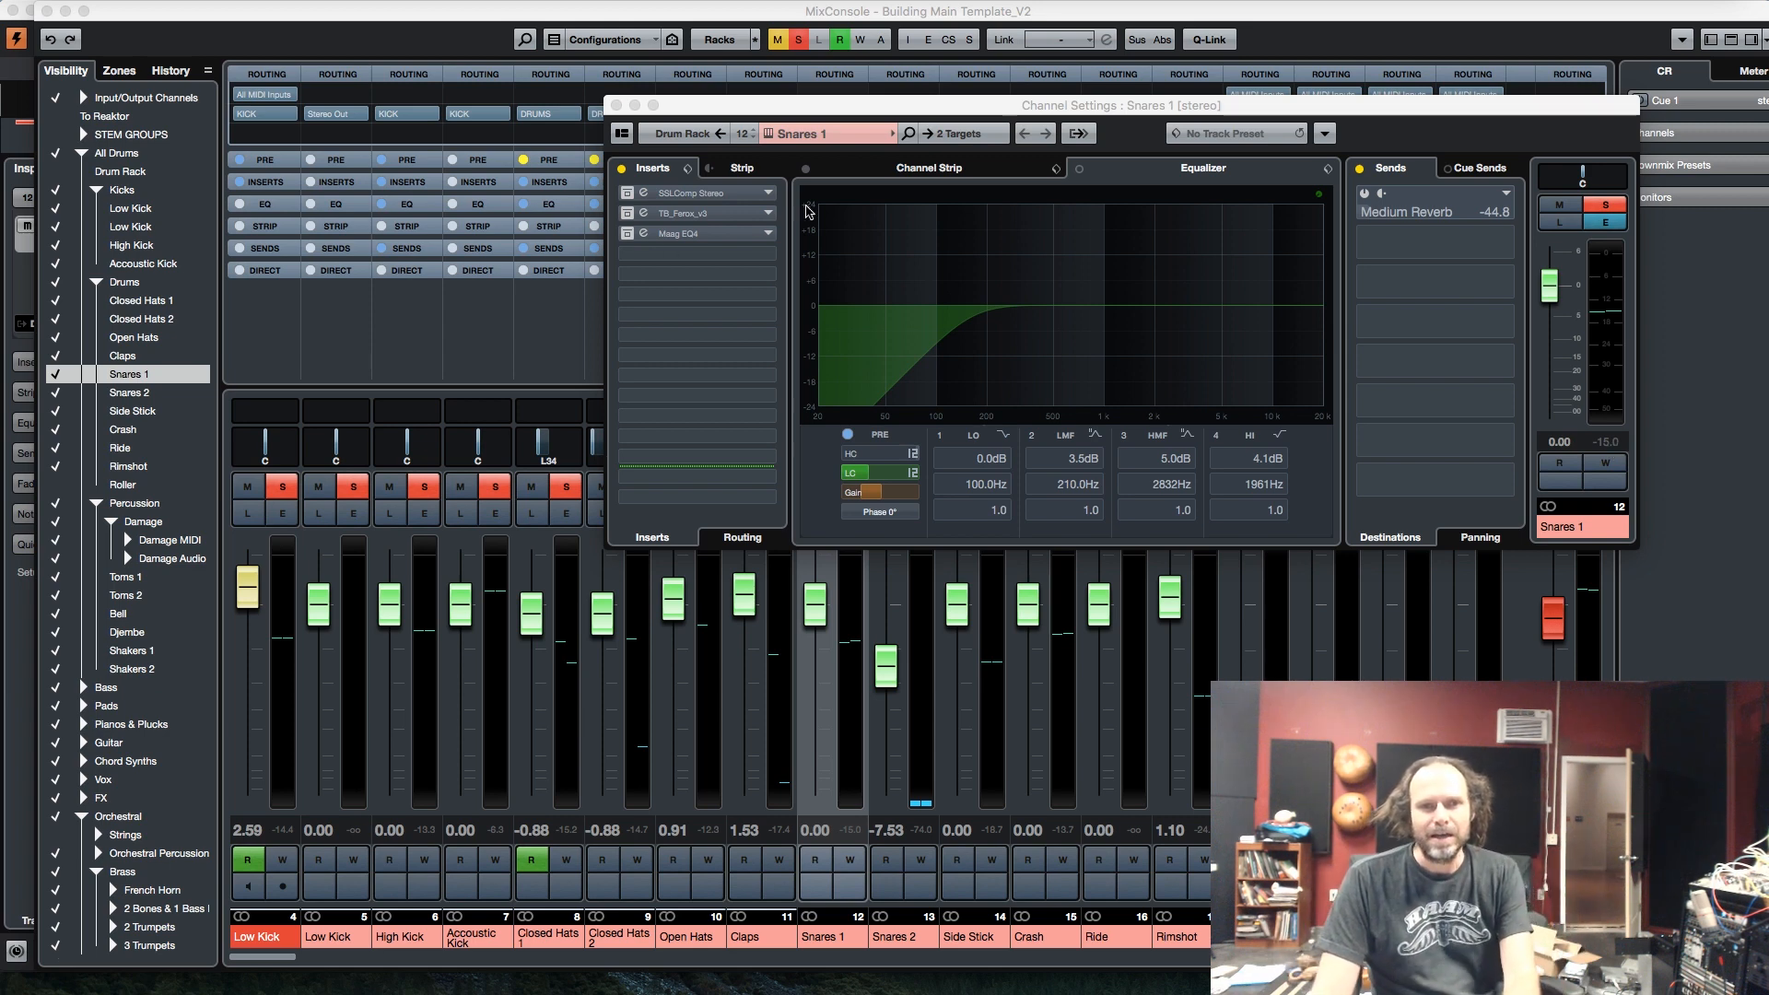
Step: Reactivate the Snares 1 insert effects, briefly check the Maag EQ4, and reset the channel's peak meter during playback
click(623, 169)
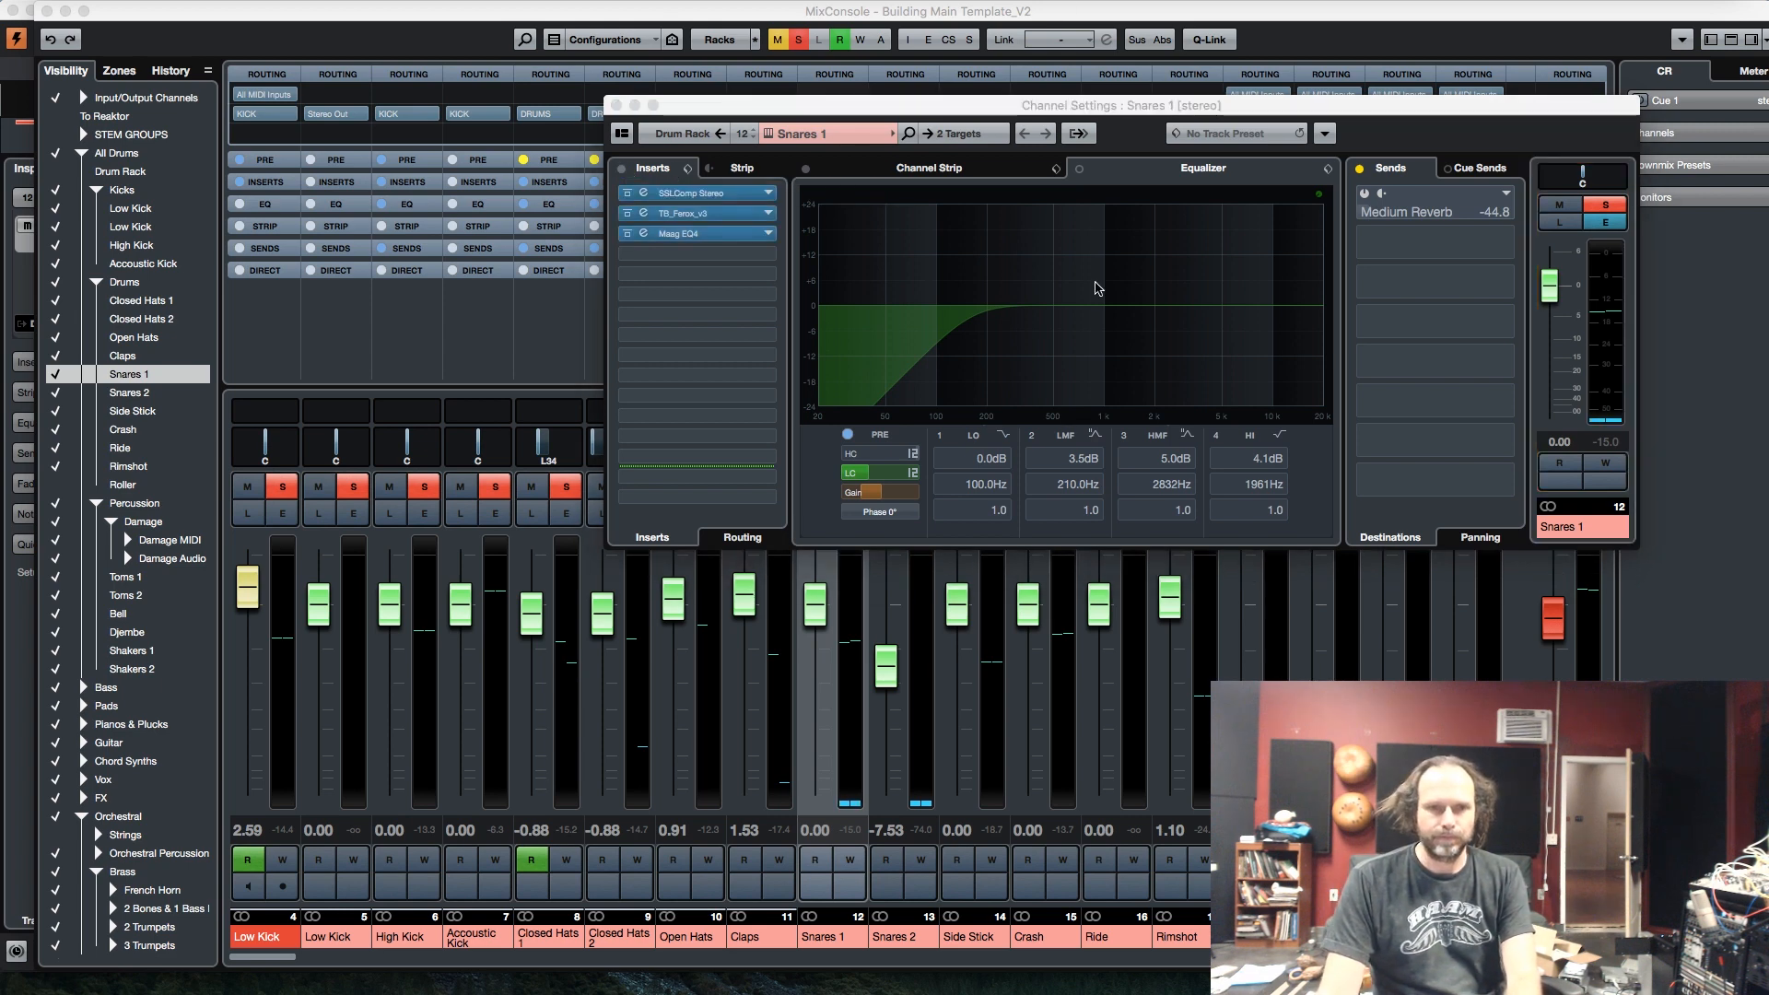
click(748, 107)
key(space)
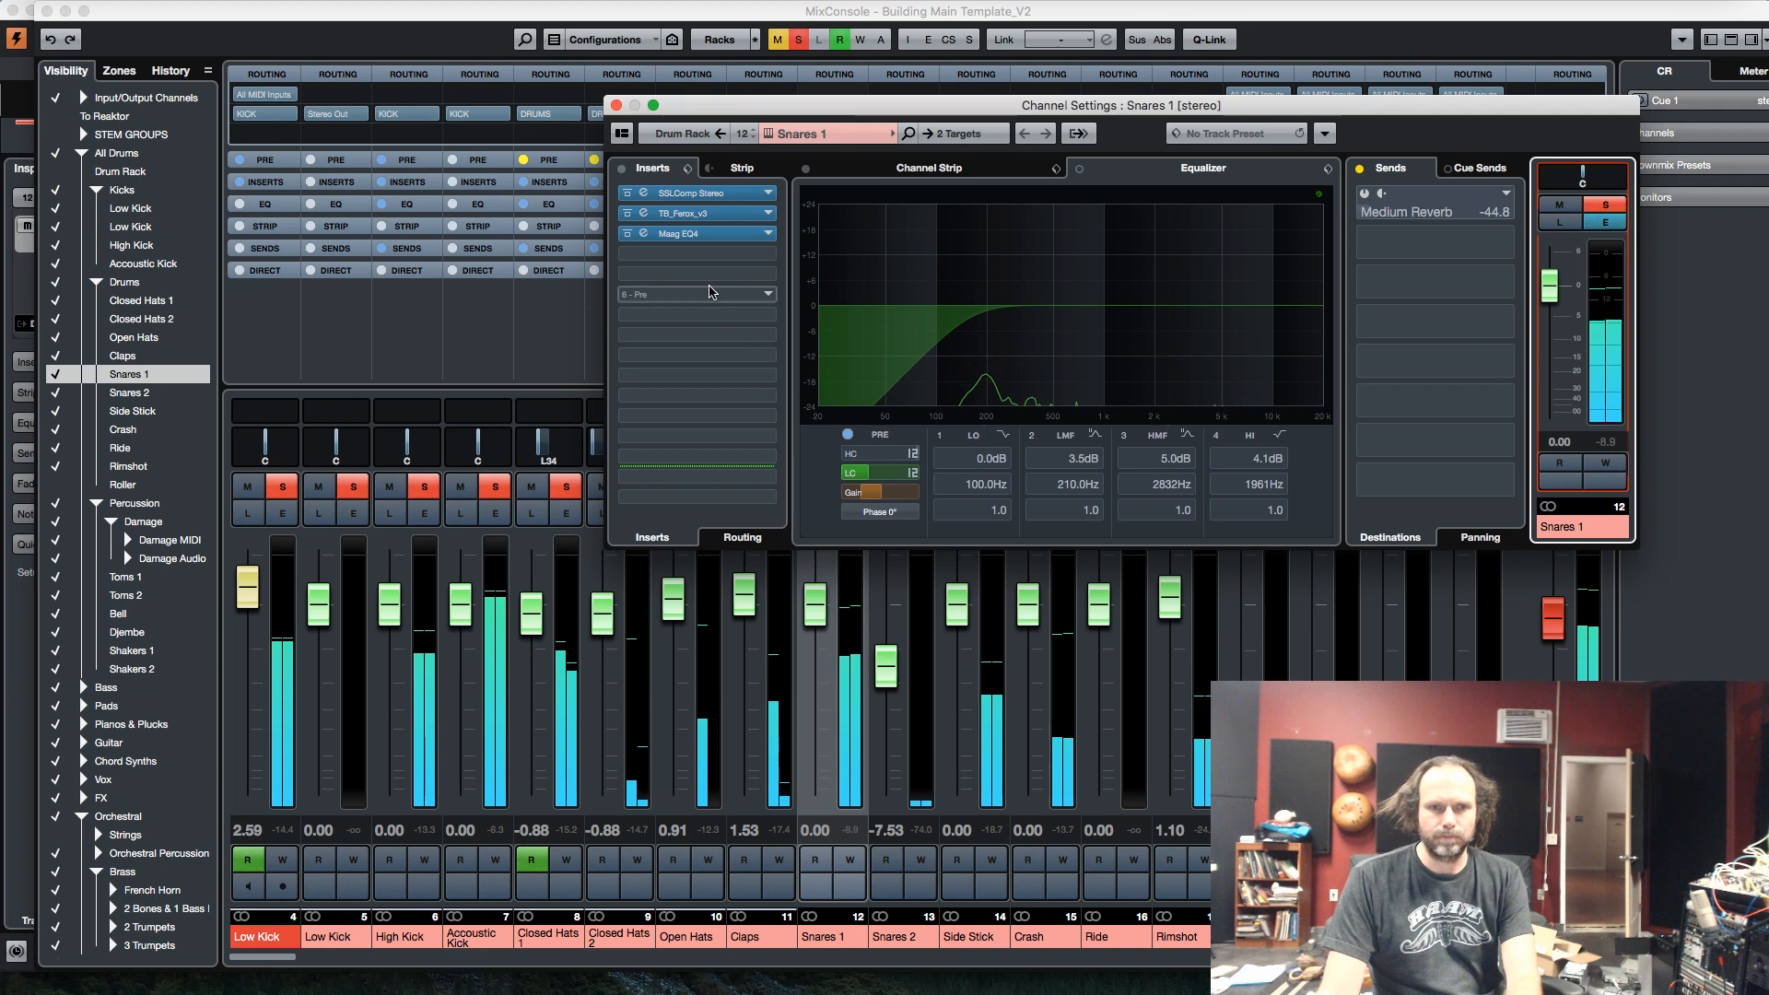
click(643, 234)
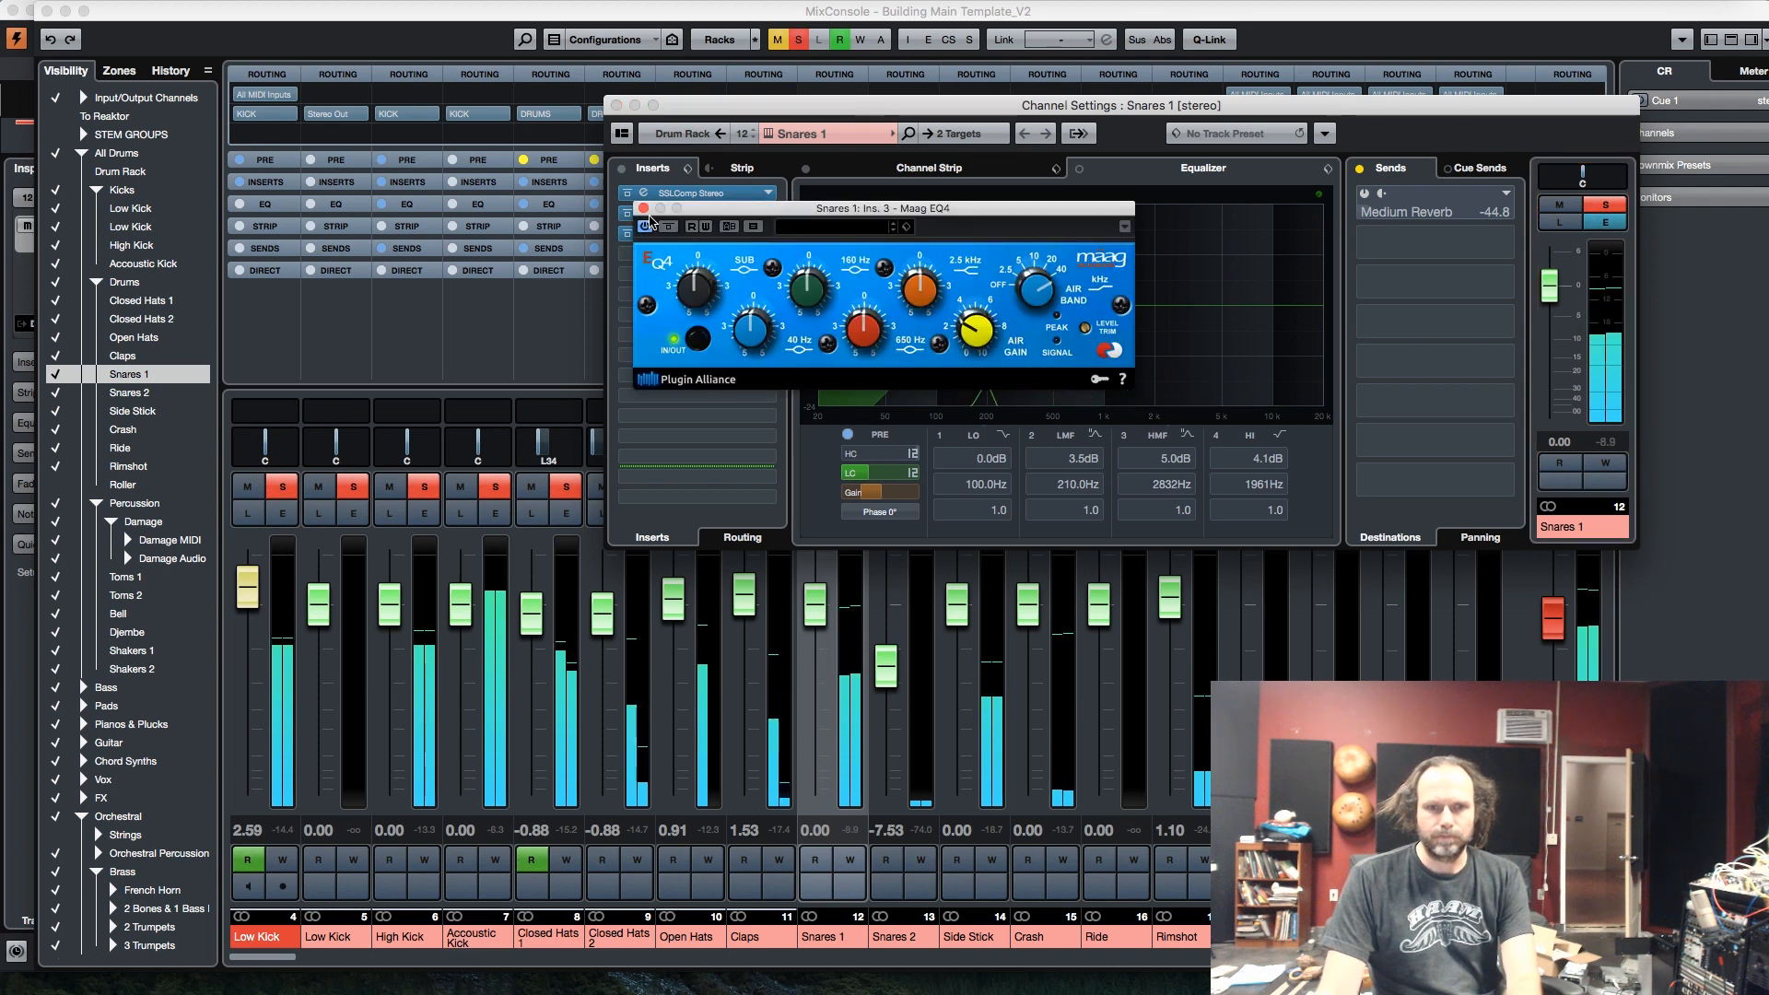
click(1038, 104)
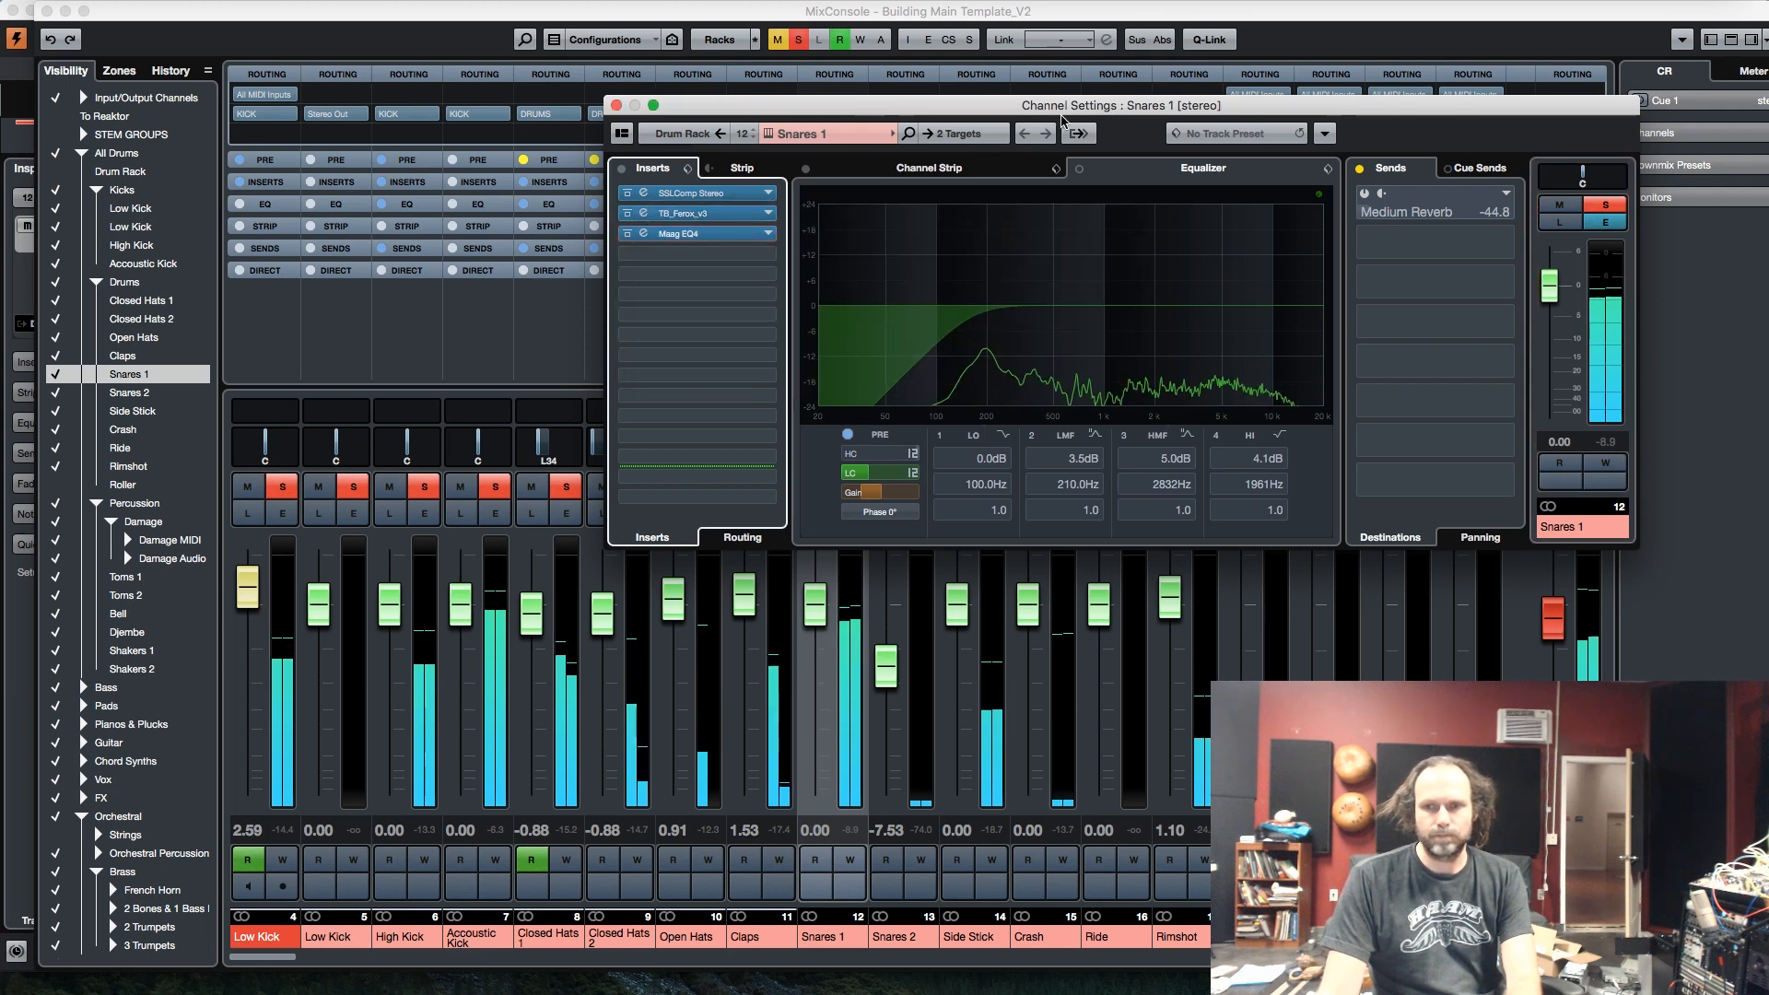
click(1612, 444)
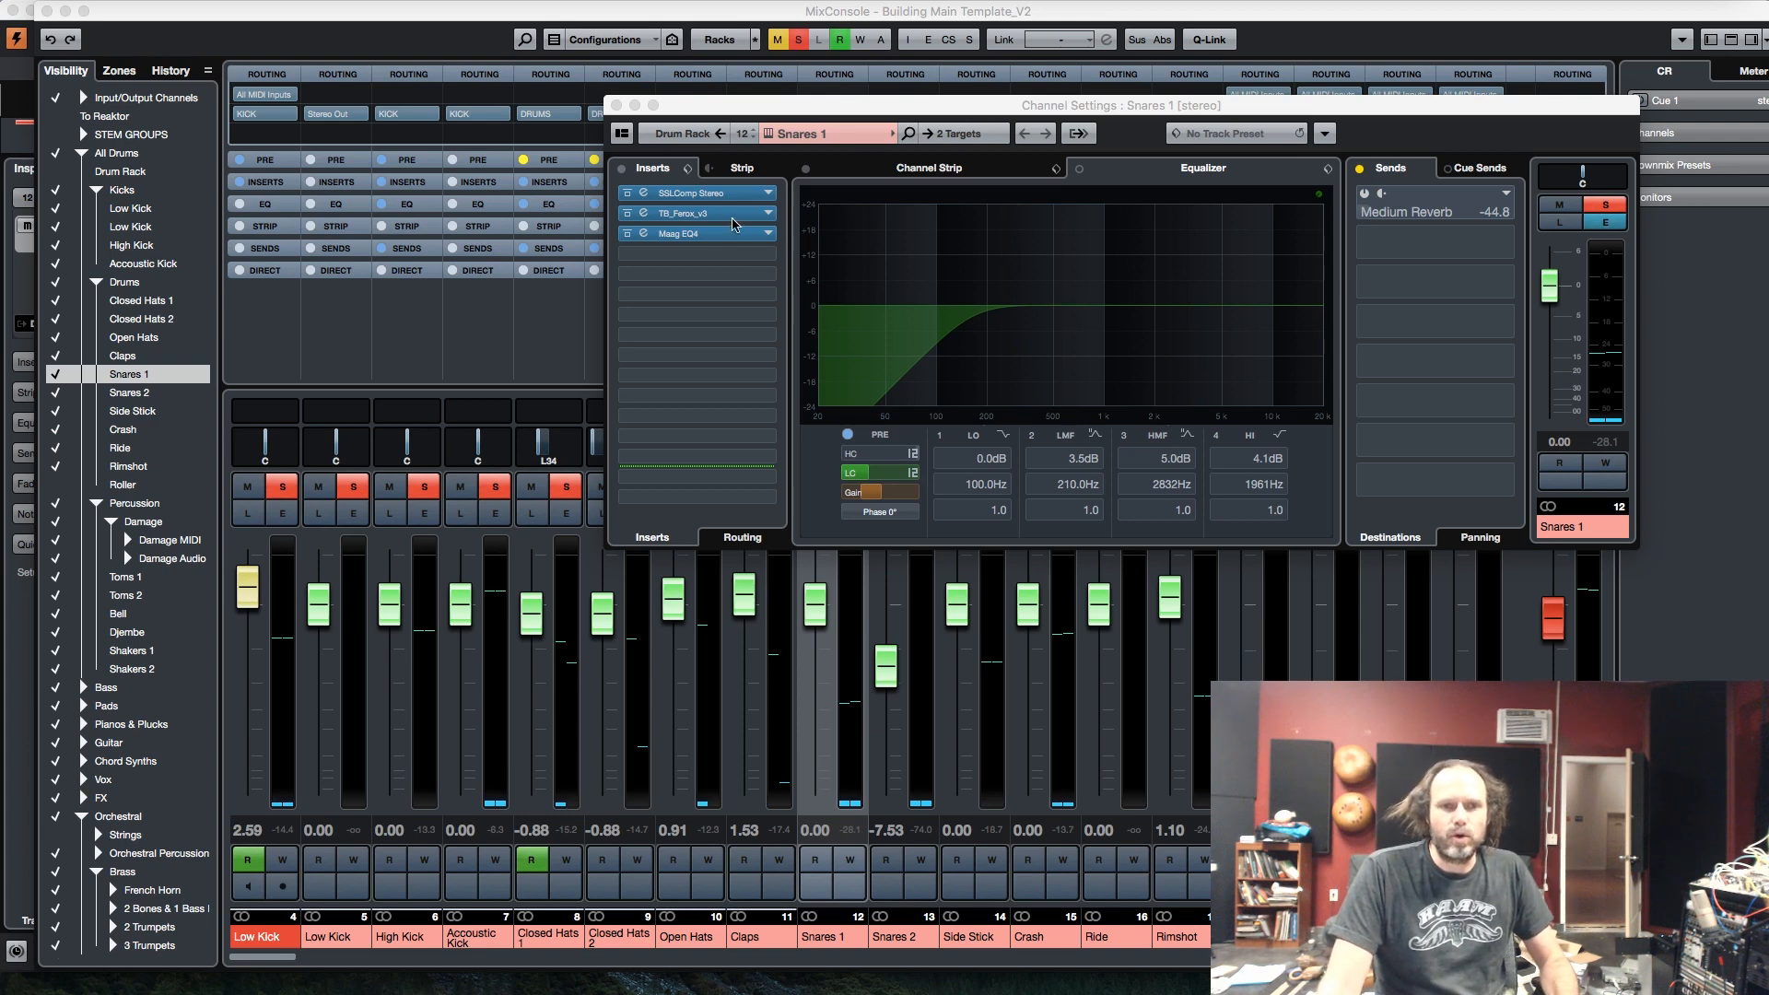
Step: Open the SSLComp Stereo insert and switch off the TB_Ferox_v3 and Maag EQ4 inserts to isolate the compressor
click(643, 194)
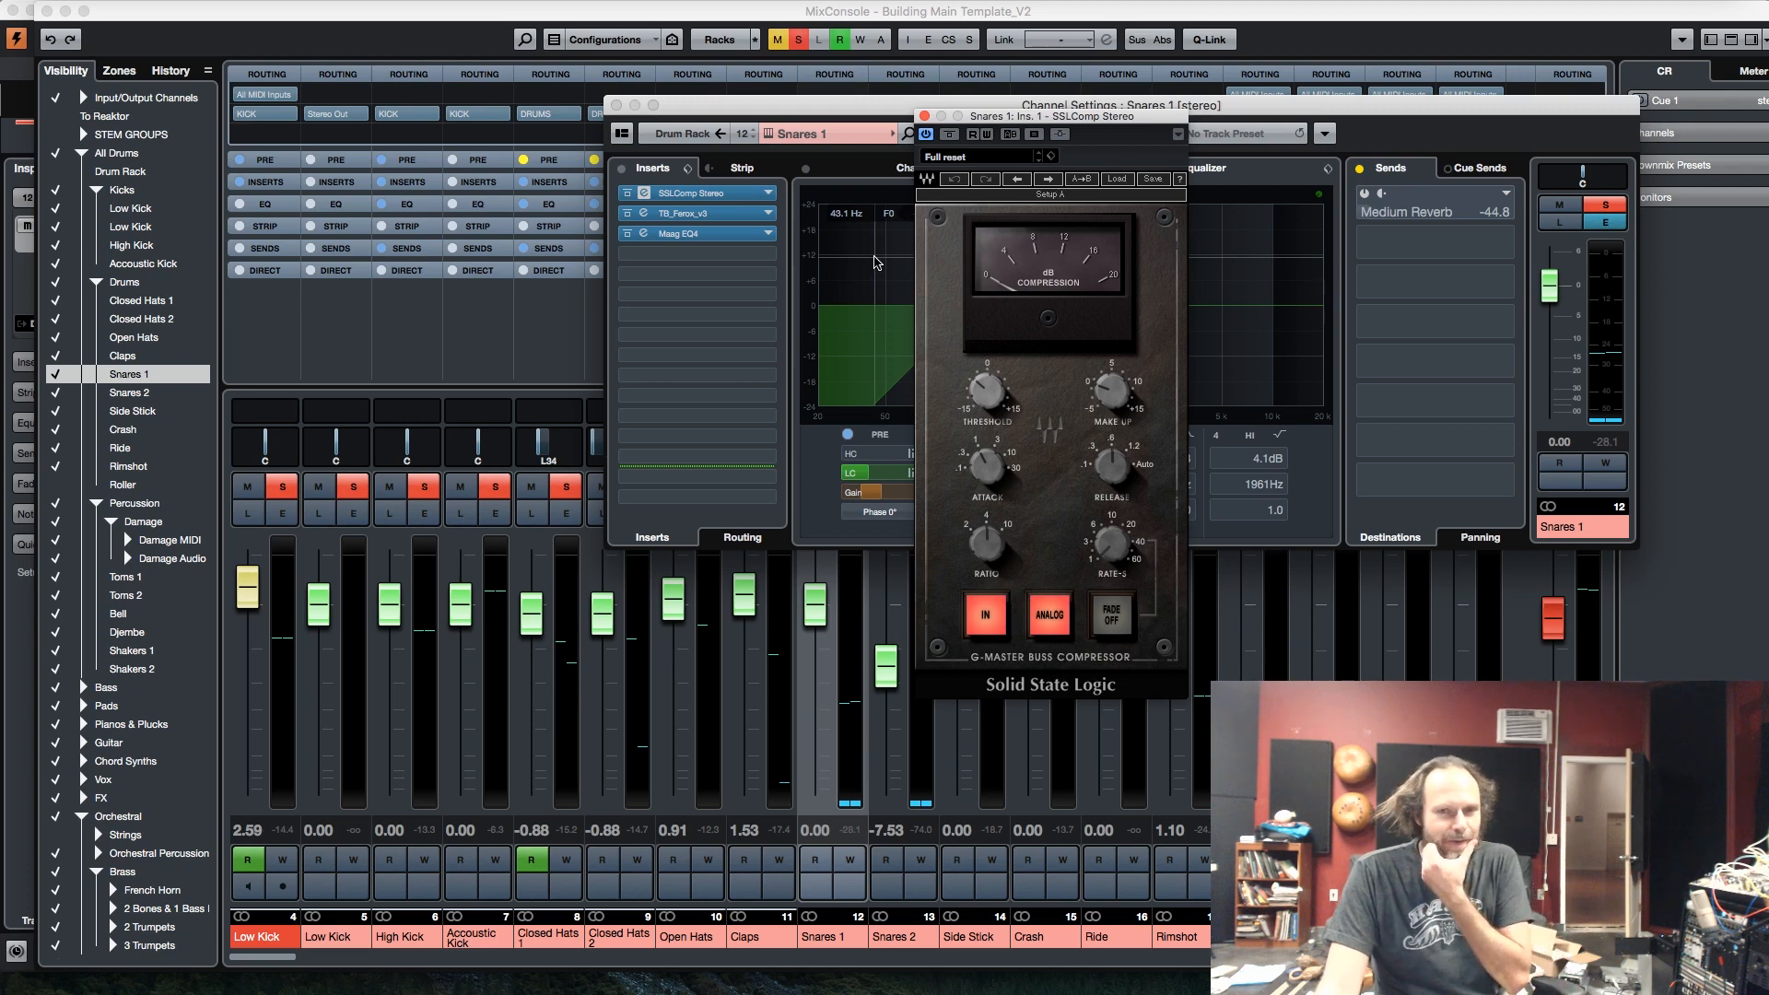
click(629, 238)
click(630, 214)
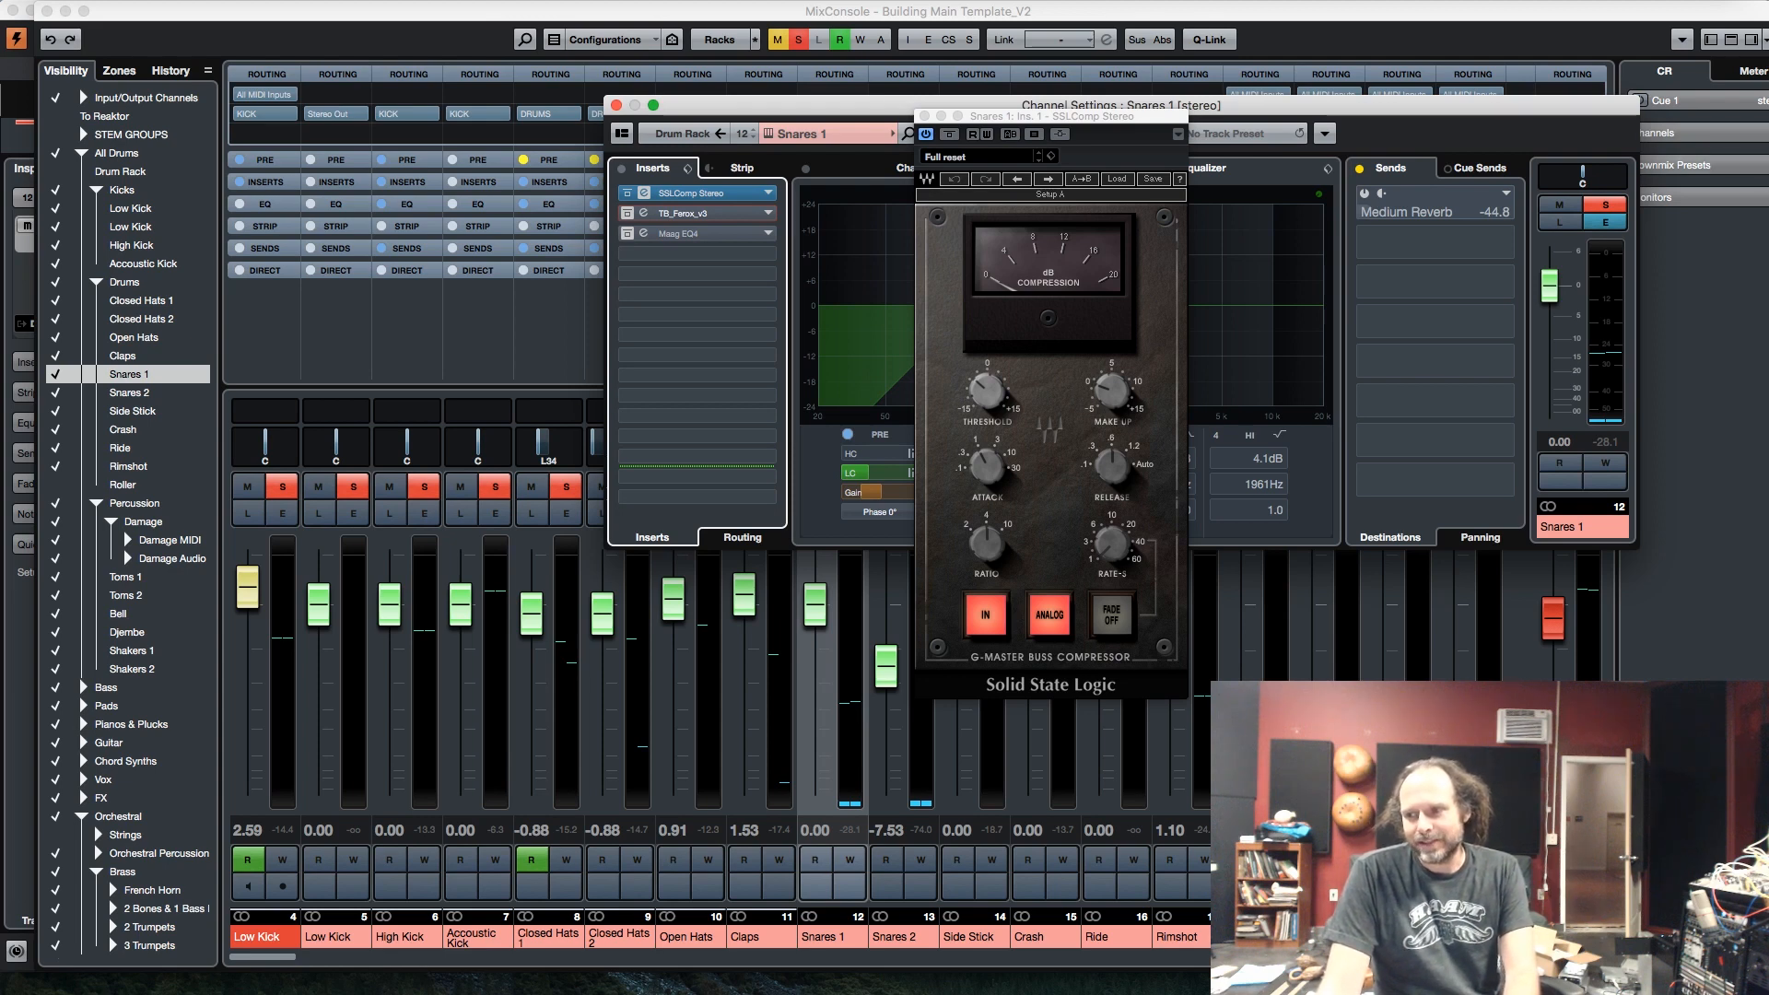
Step: Play Snares 1 through the compressor alone and reset the peak meter to check its level
key(super+Tab)
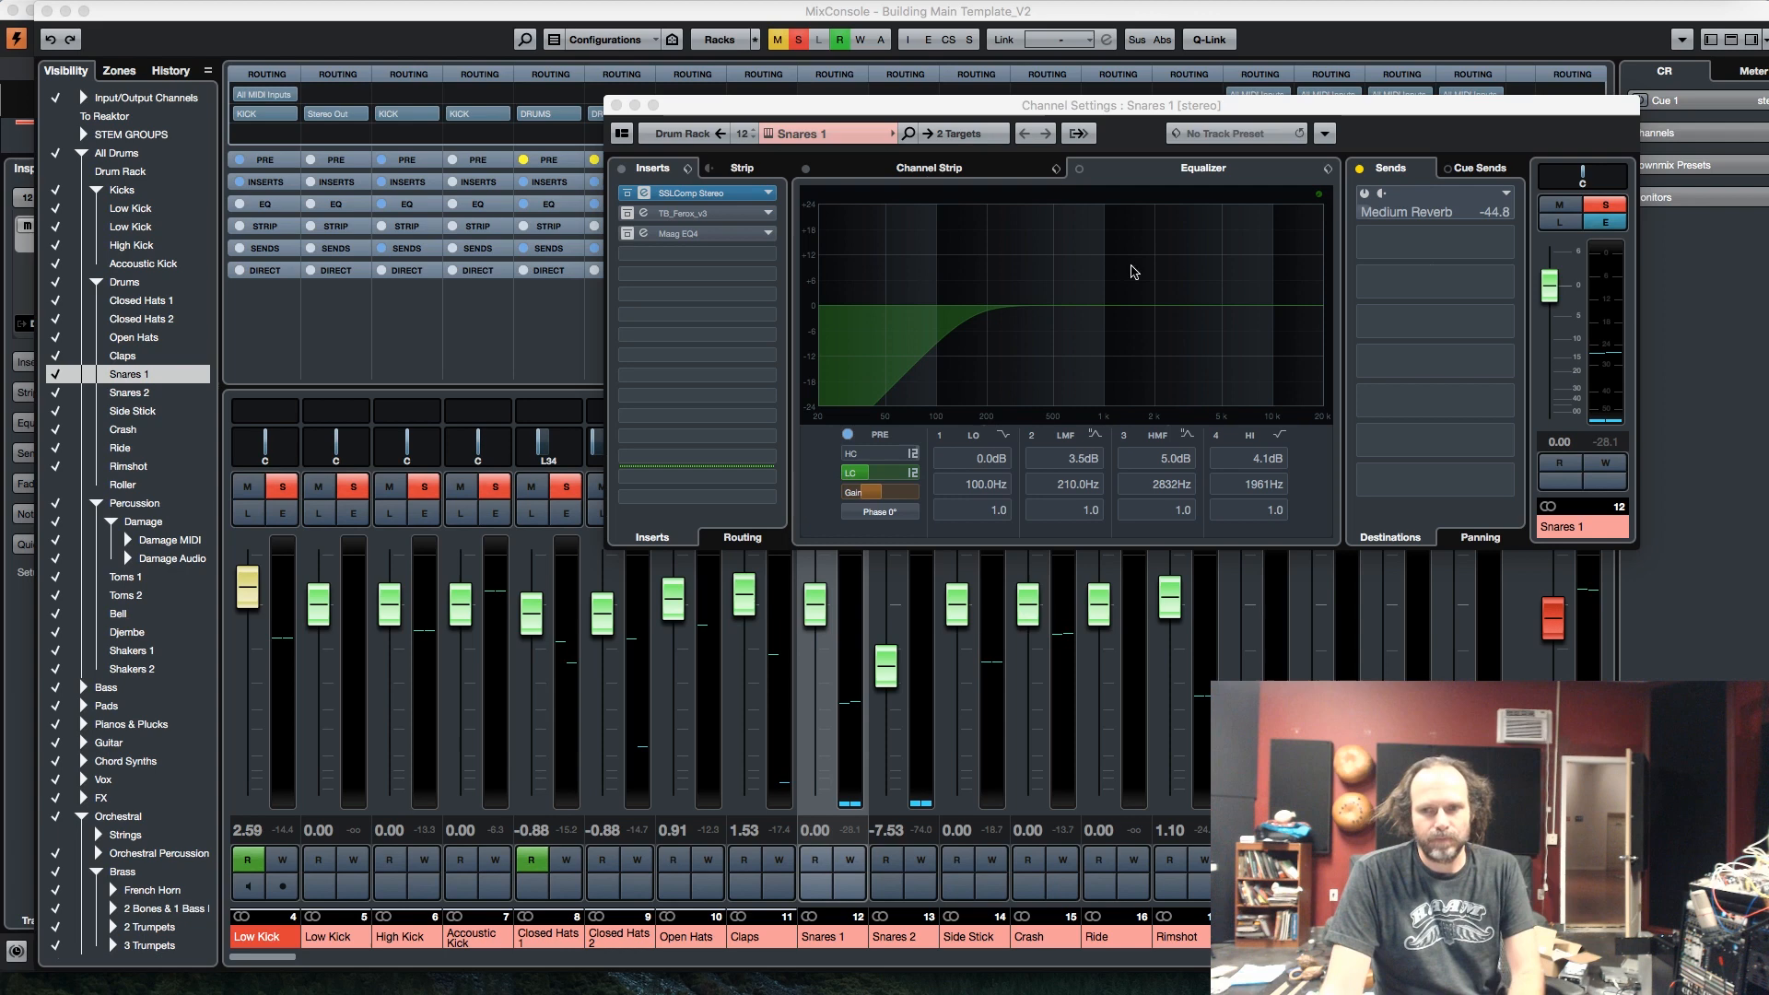
click(929, 270)
key(space)
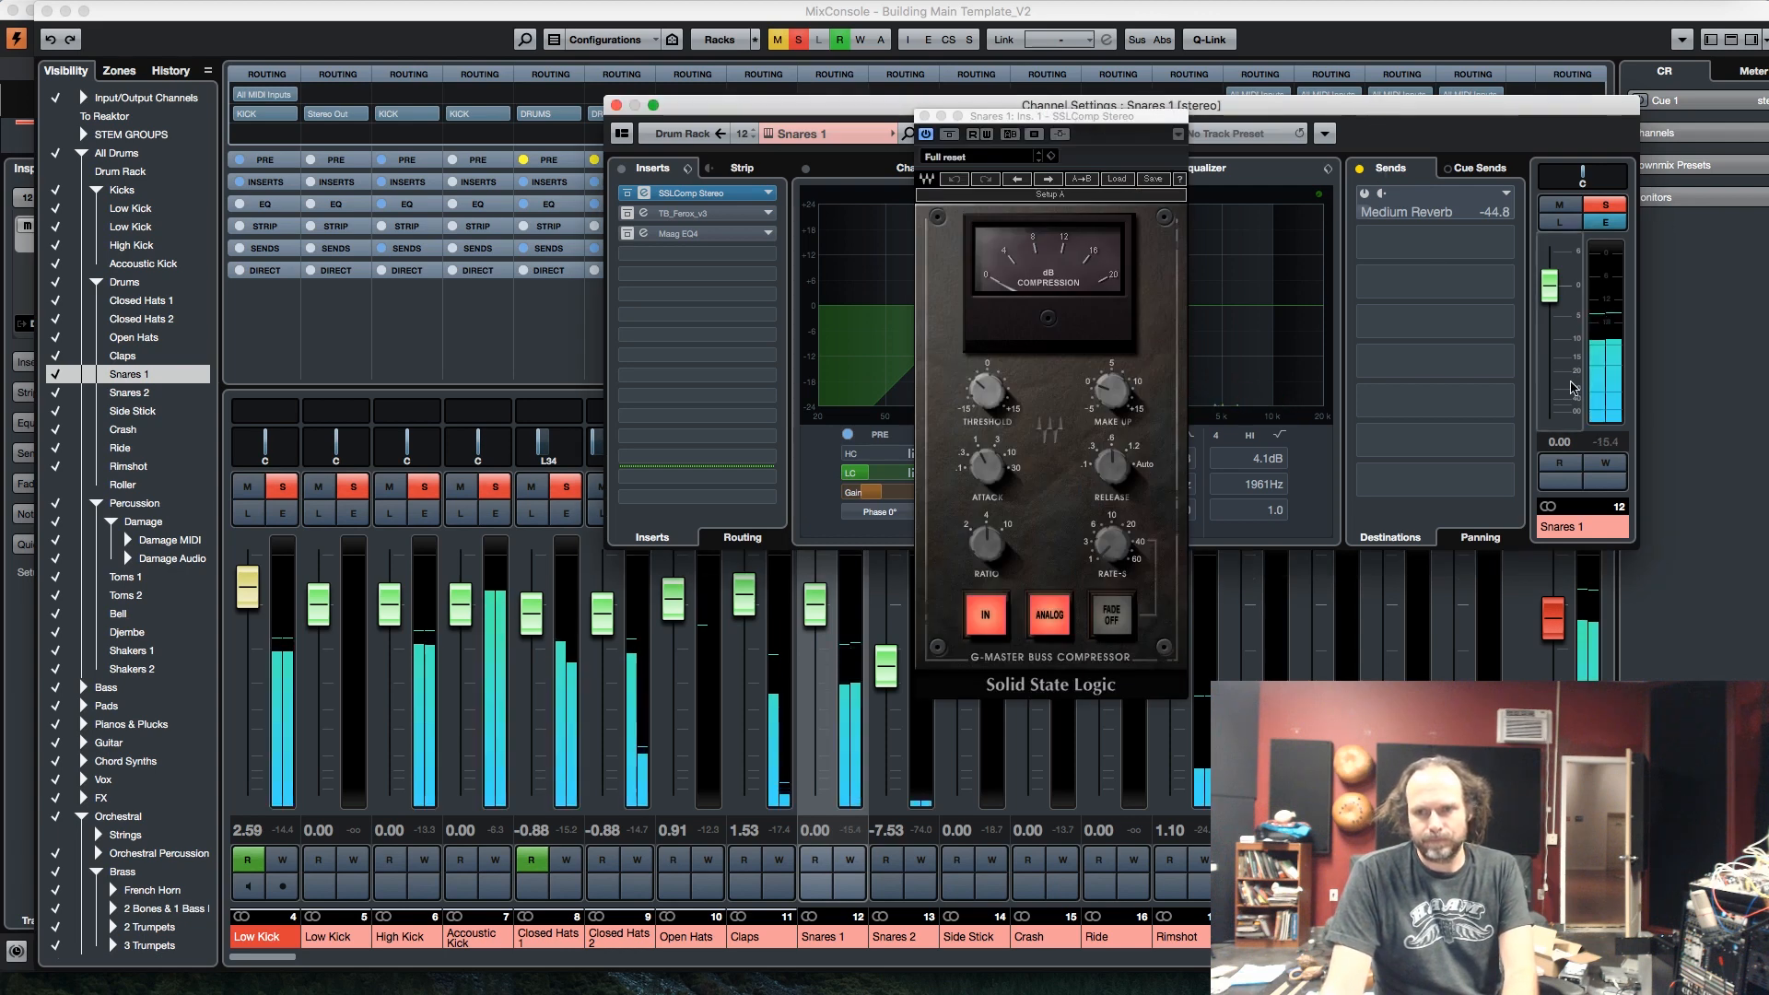
click(1584, 444)
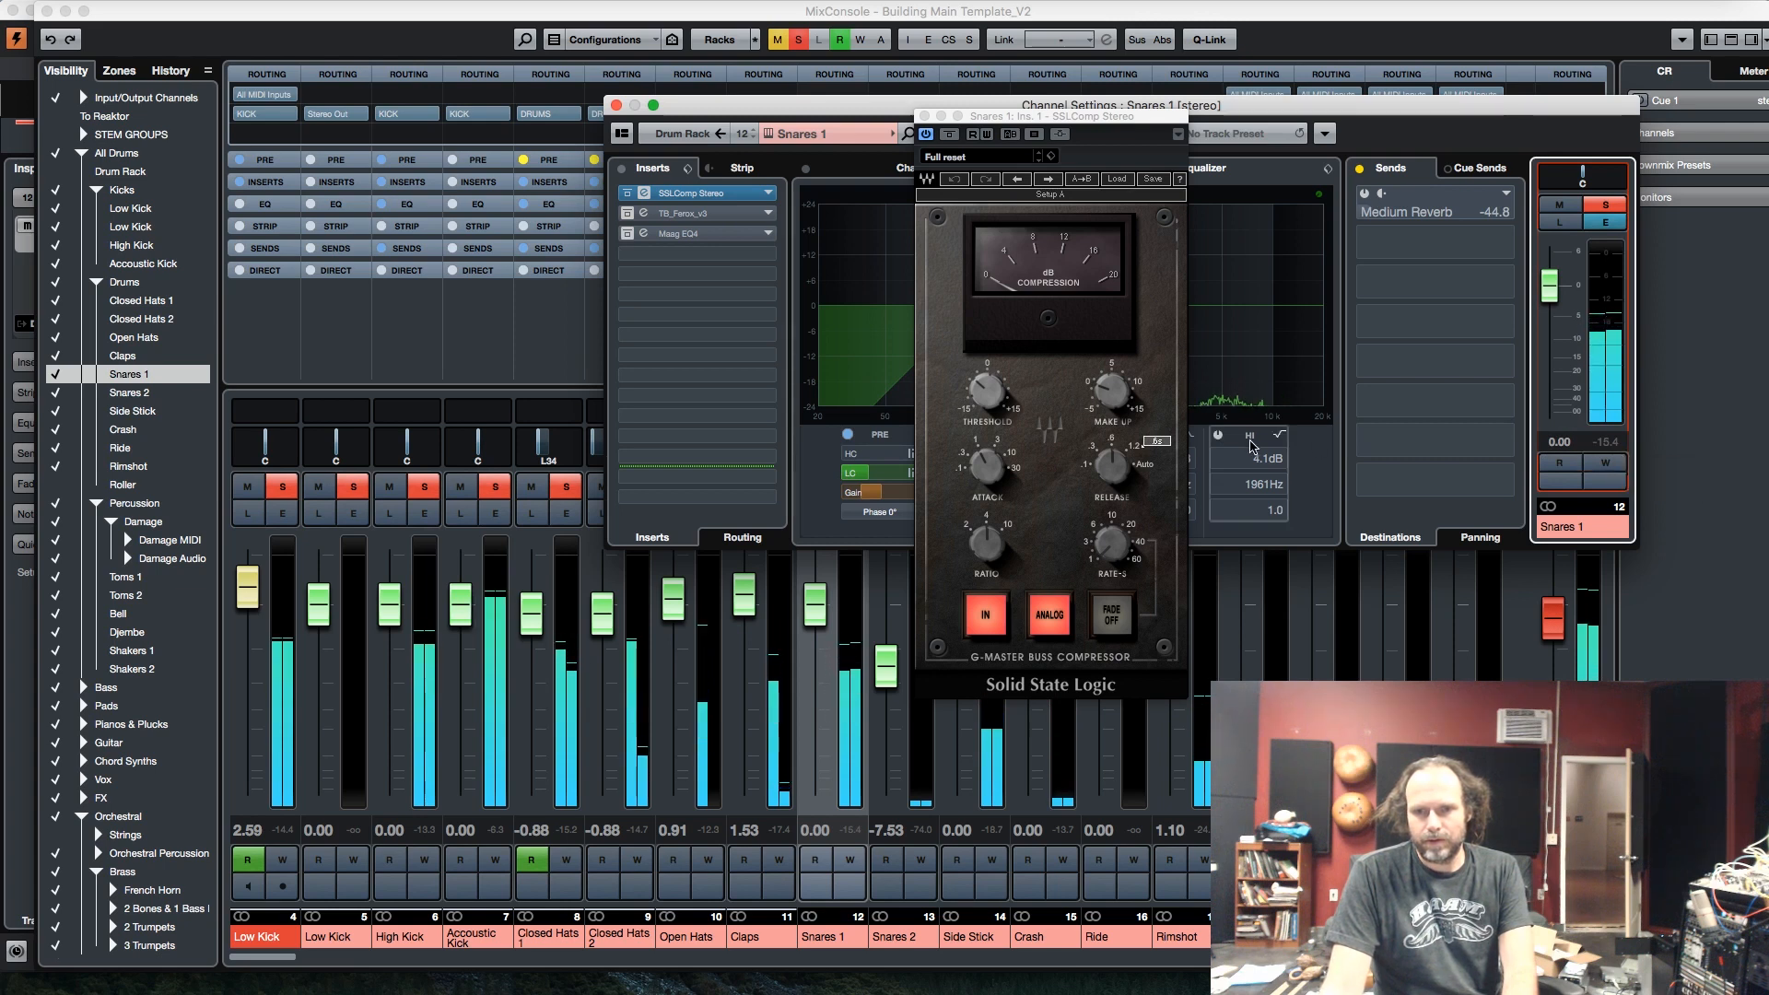
click(1112, 389)
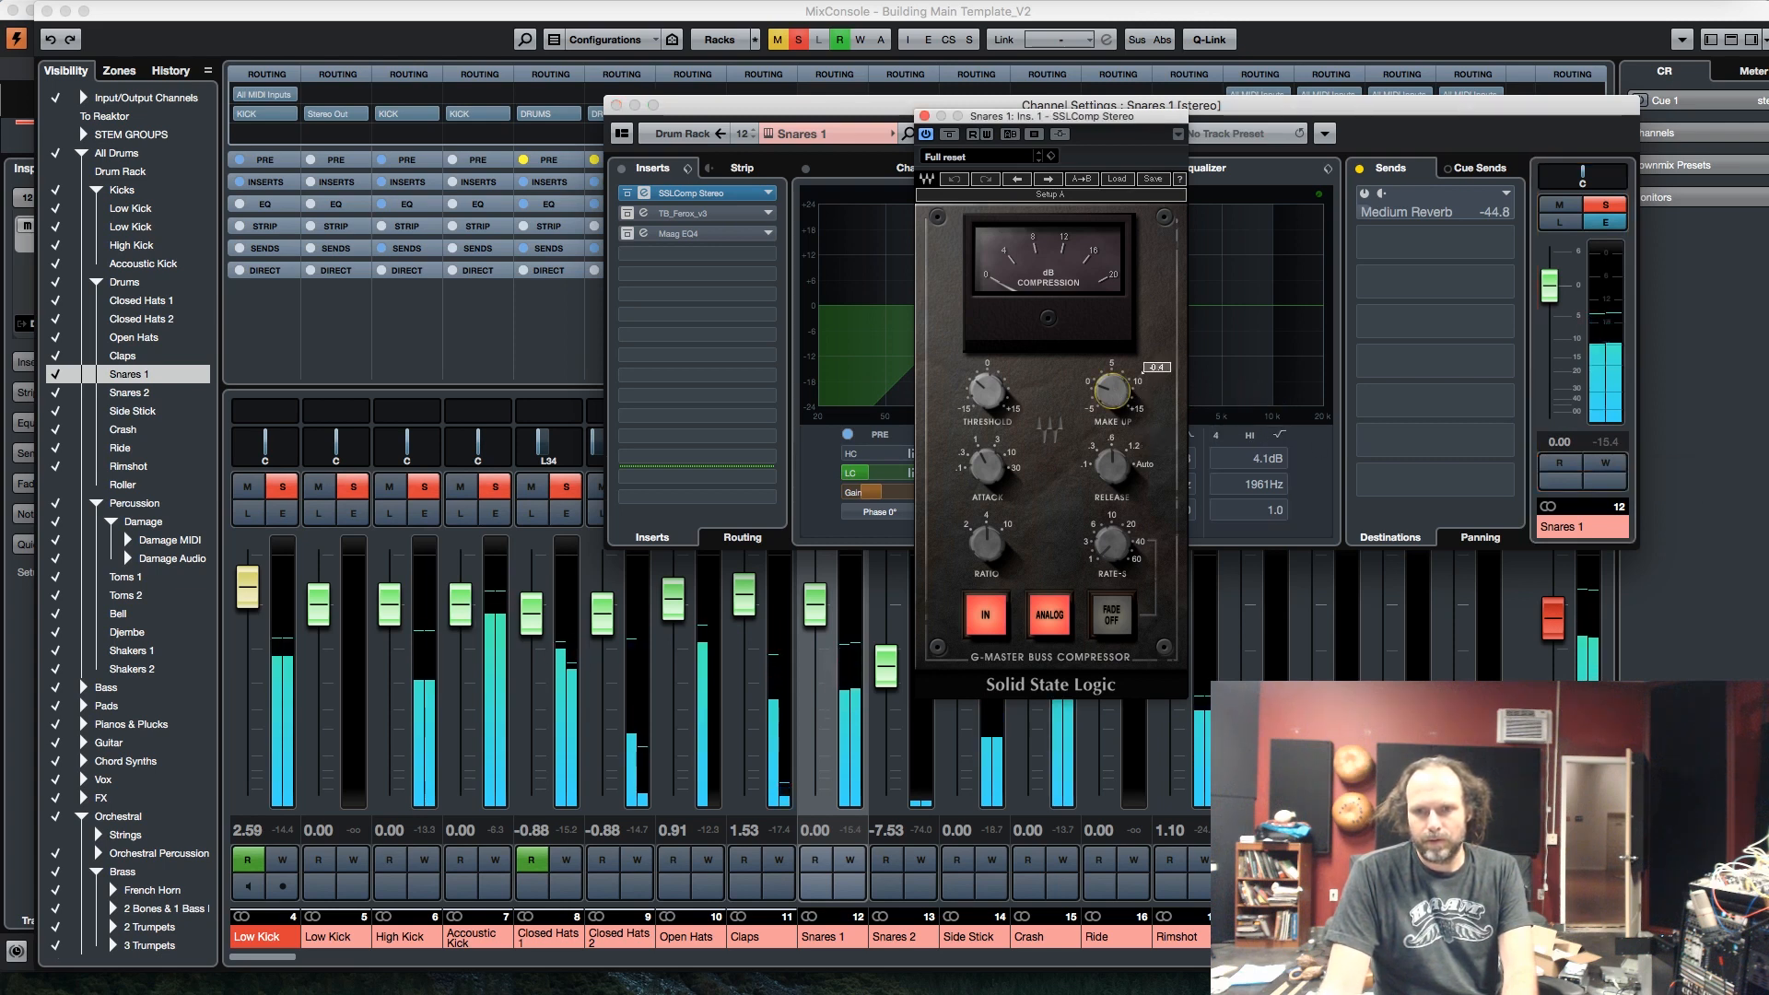
double_click(1112, 390)
text(0)
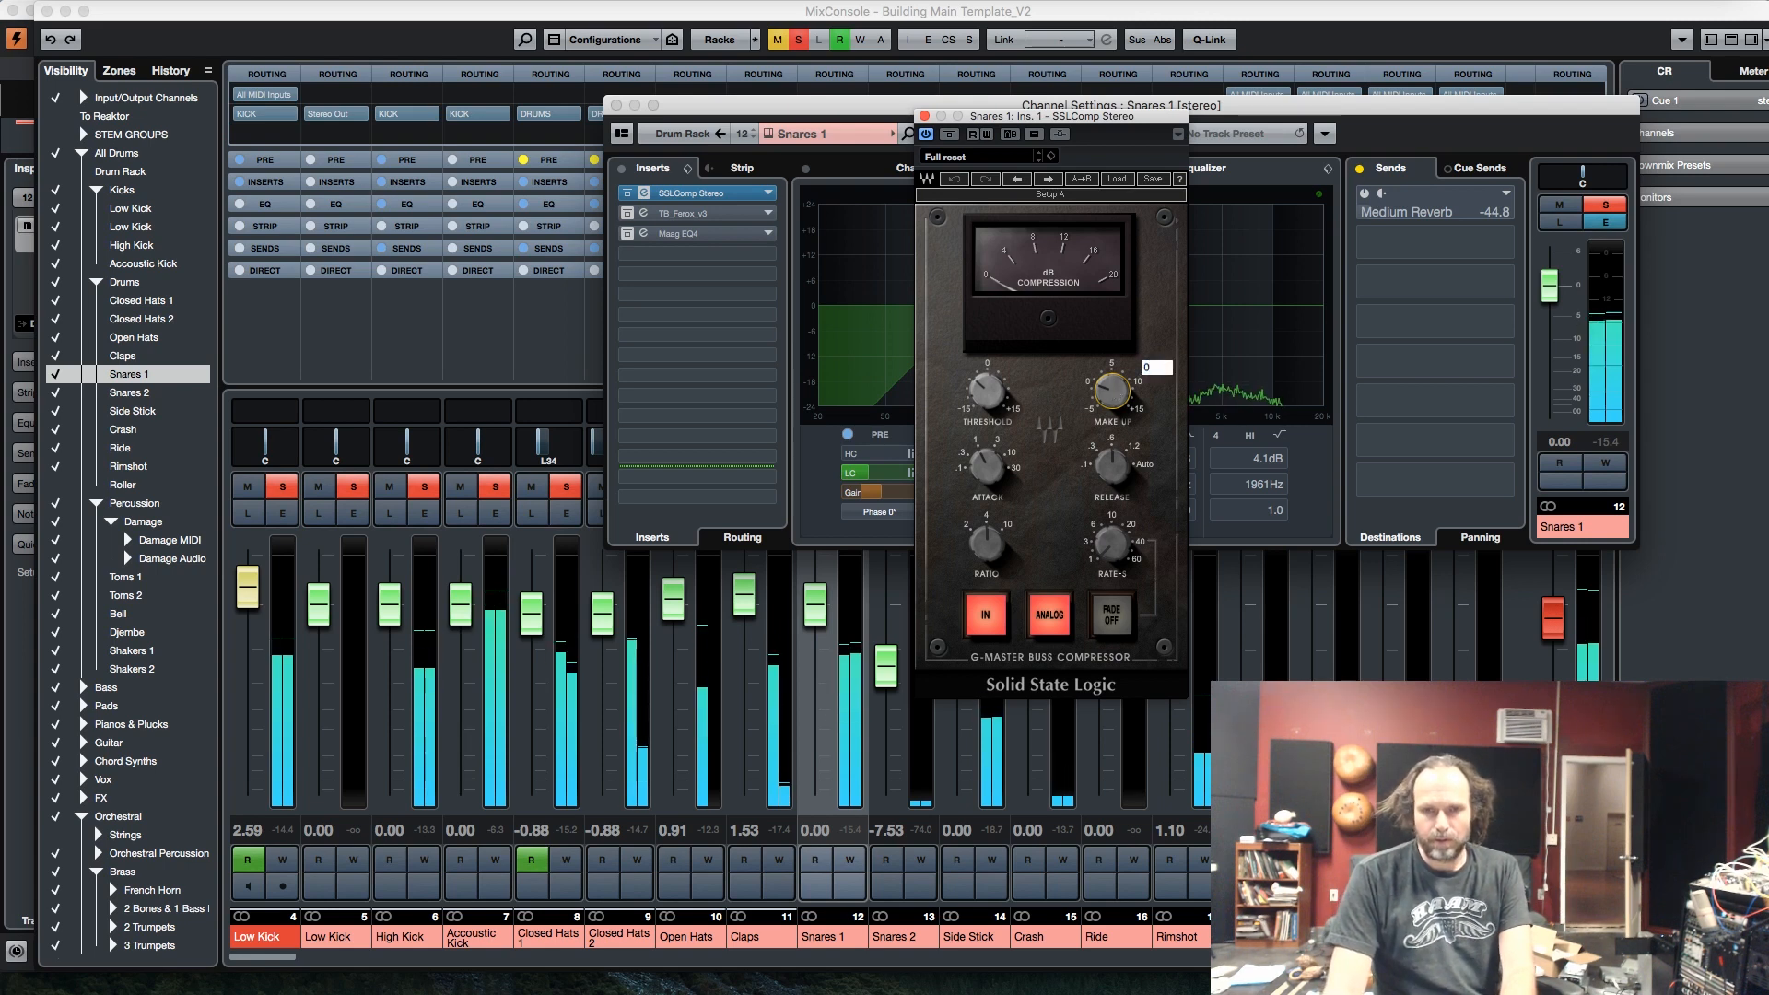
key(Escape)
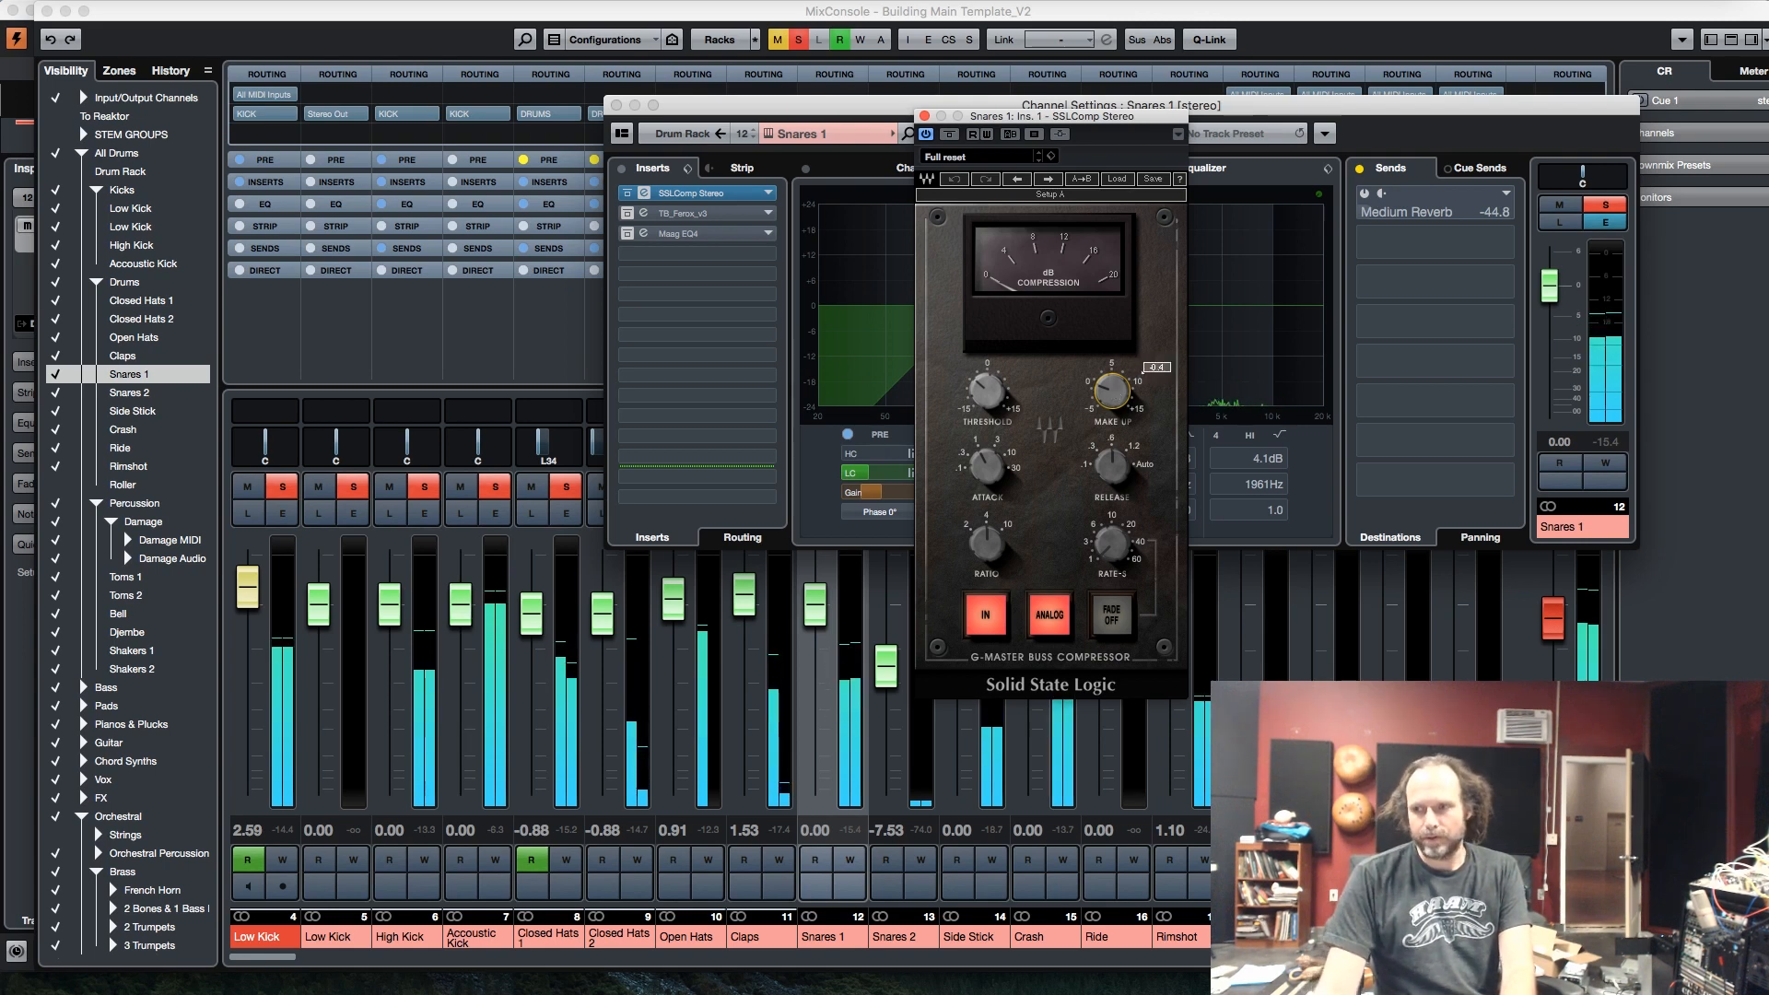
key(super+w)
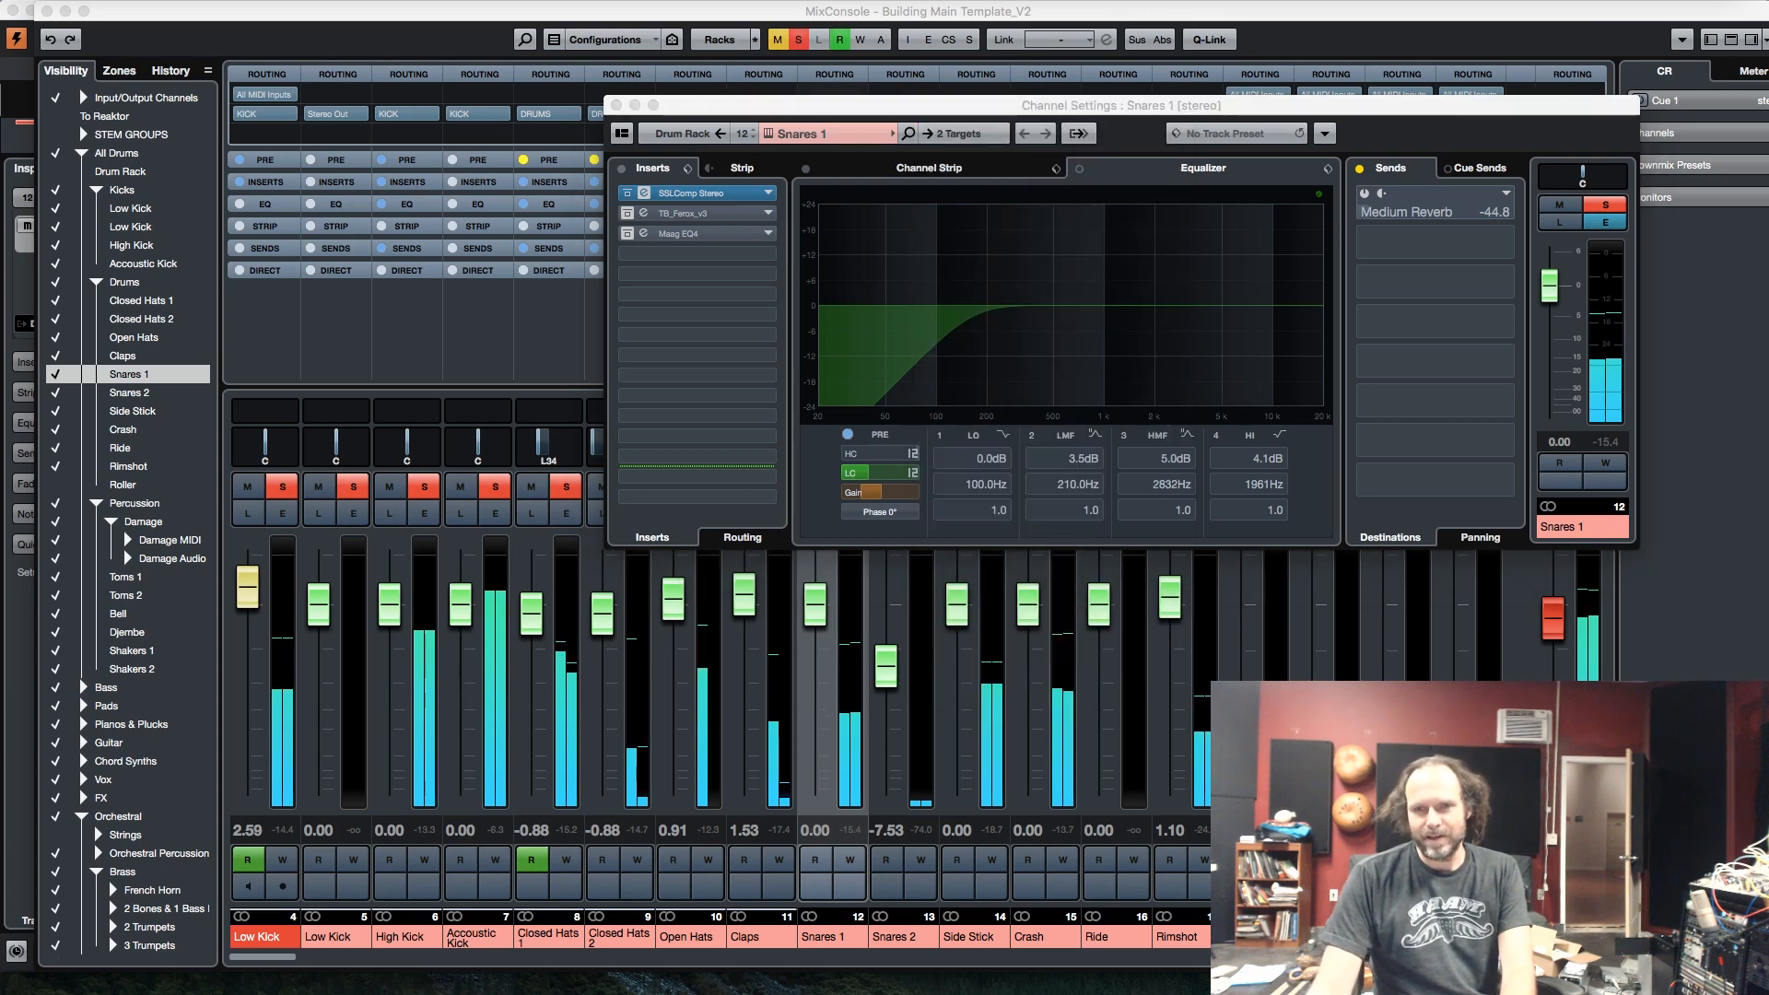
Step: Stop playback and set the SSL compressor's make-up gain to 0
key(space)
click(1067, 112)
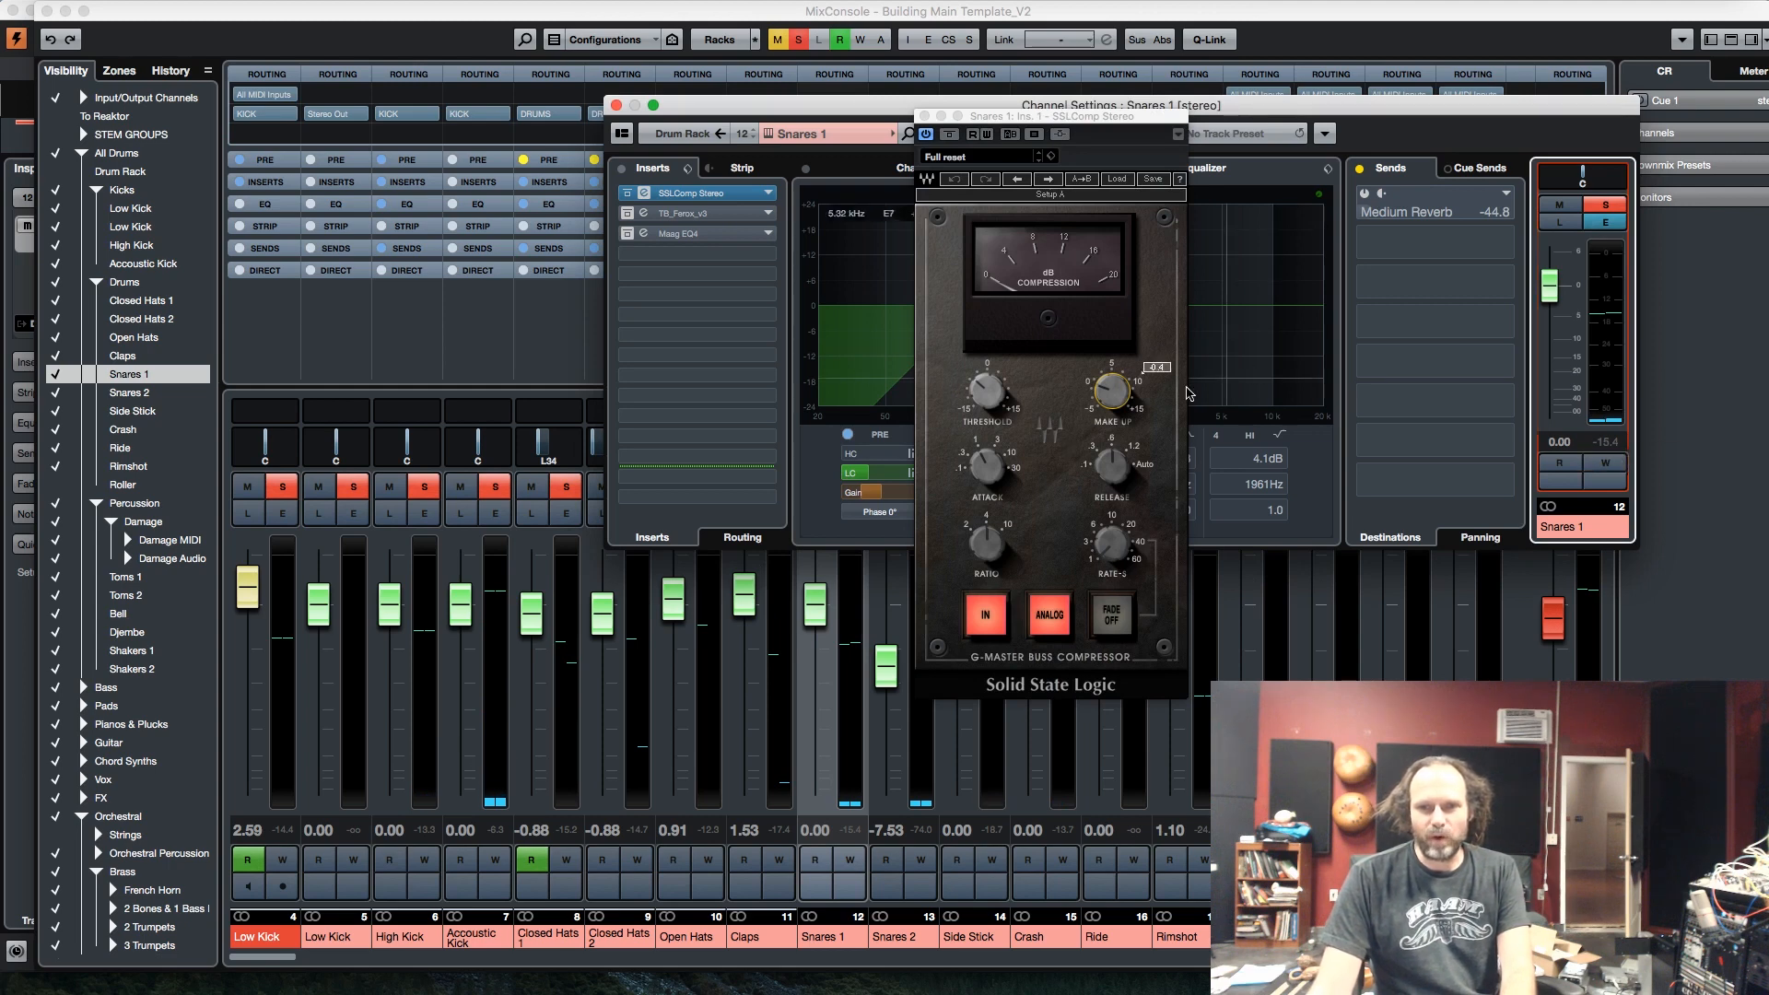
click(1116, 394)
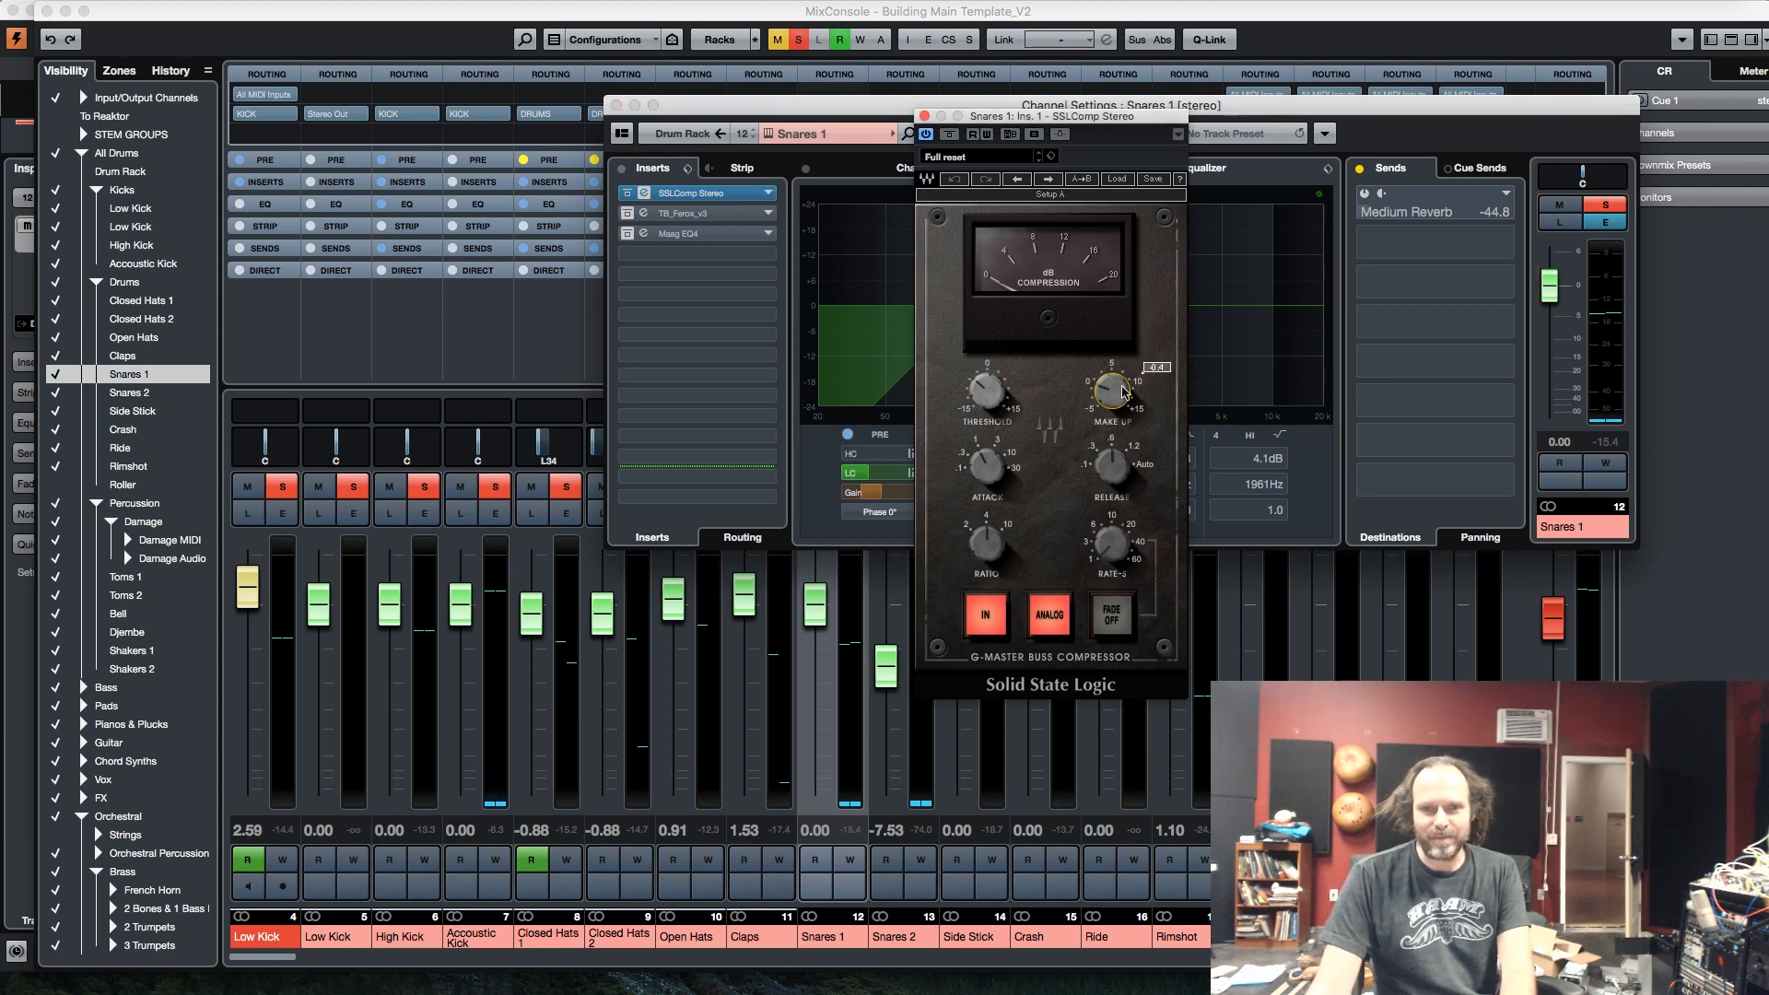
double_click(1106, 398)
text(0)
key(Return)
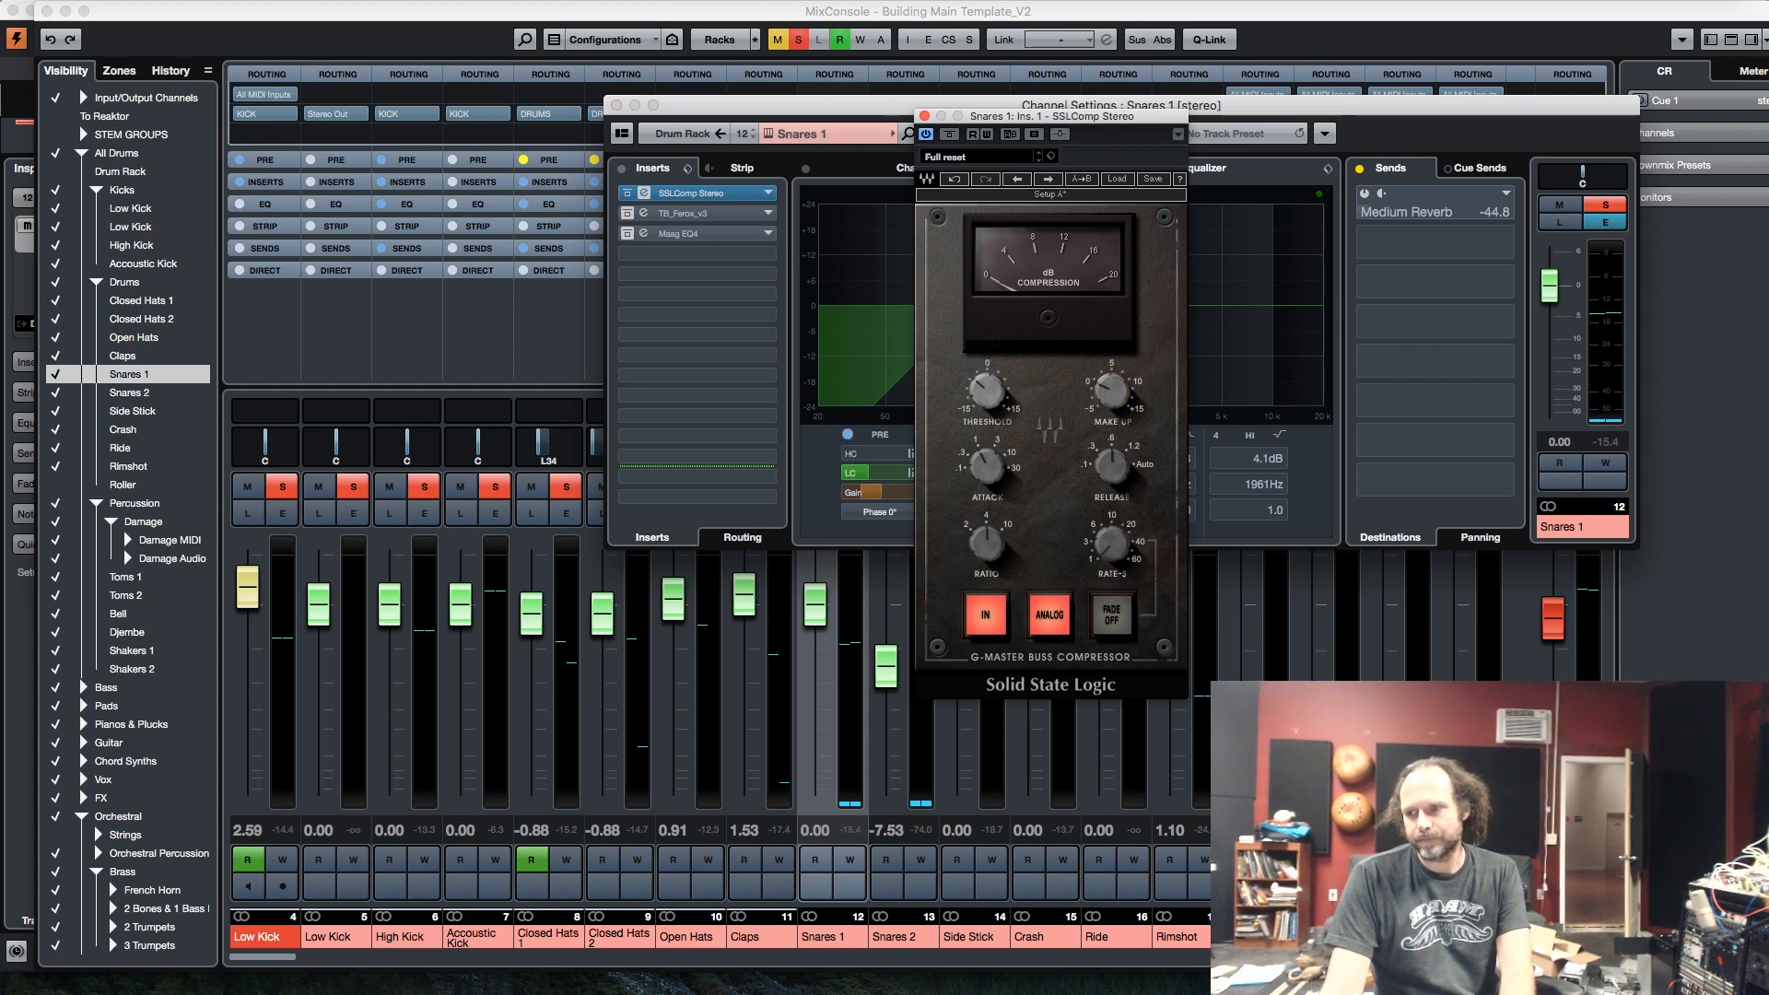
Step: Replay Snares 1 with the adjusted make-up gain to check its peak level, then stop
click(1147, 105)
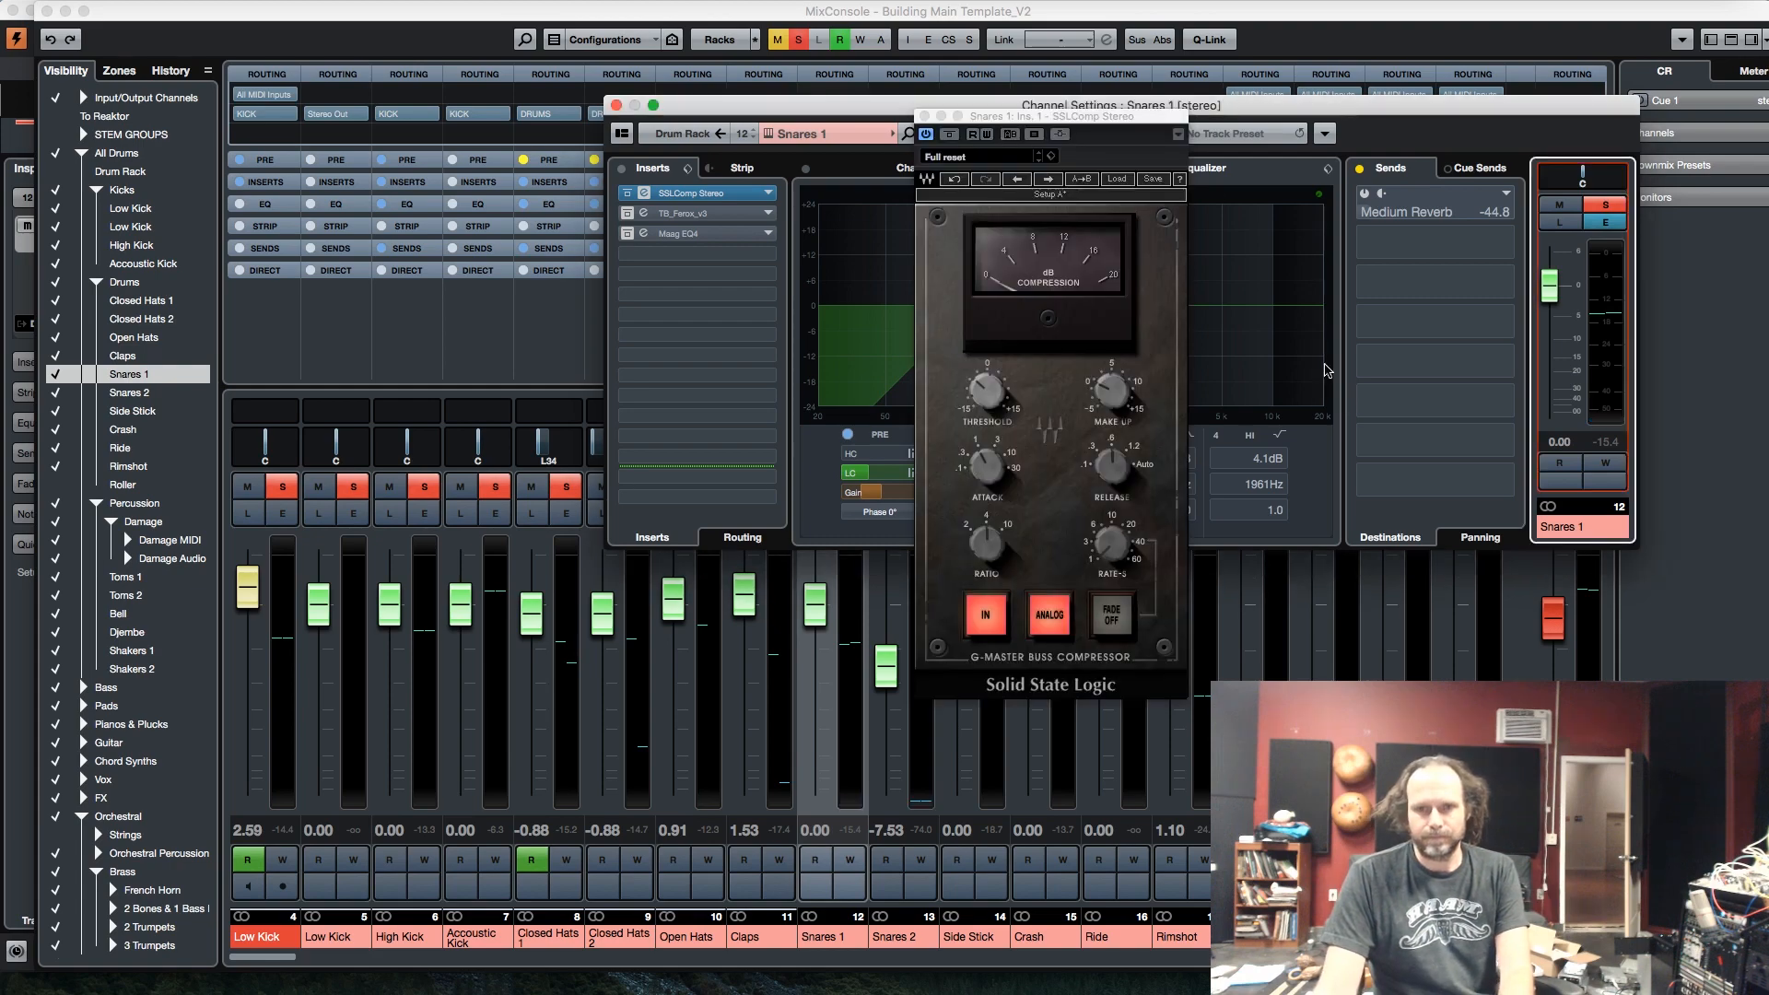
key(space)
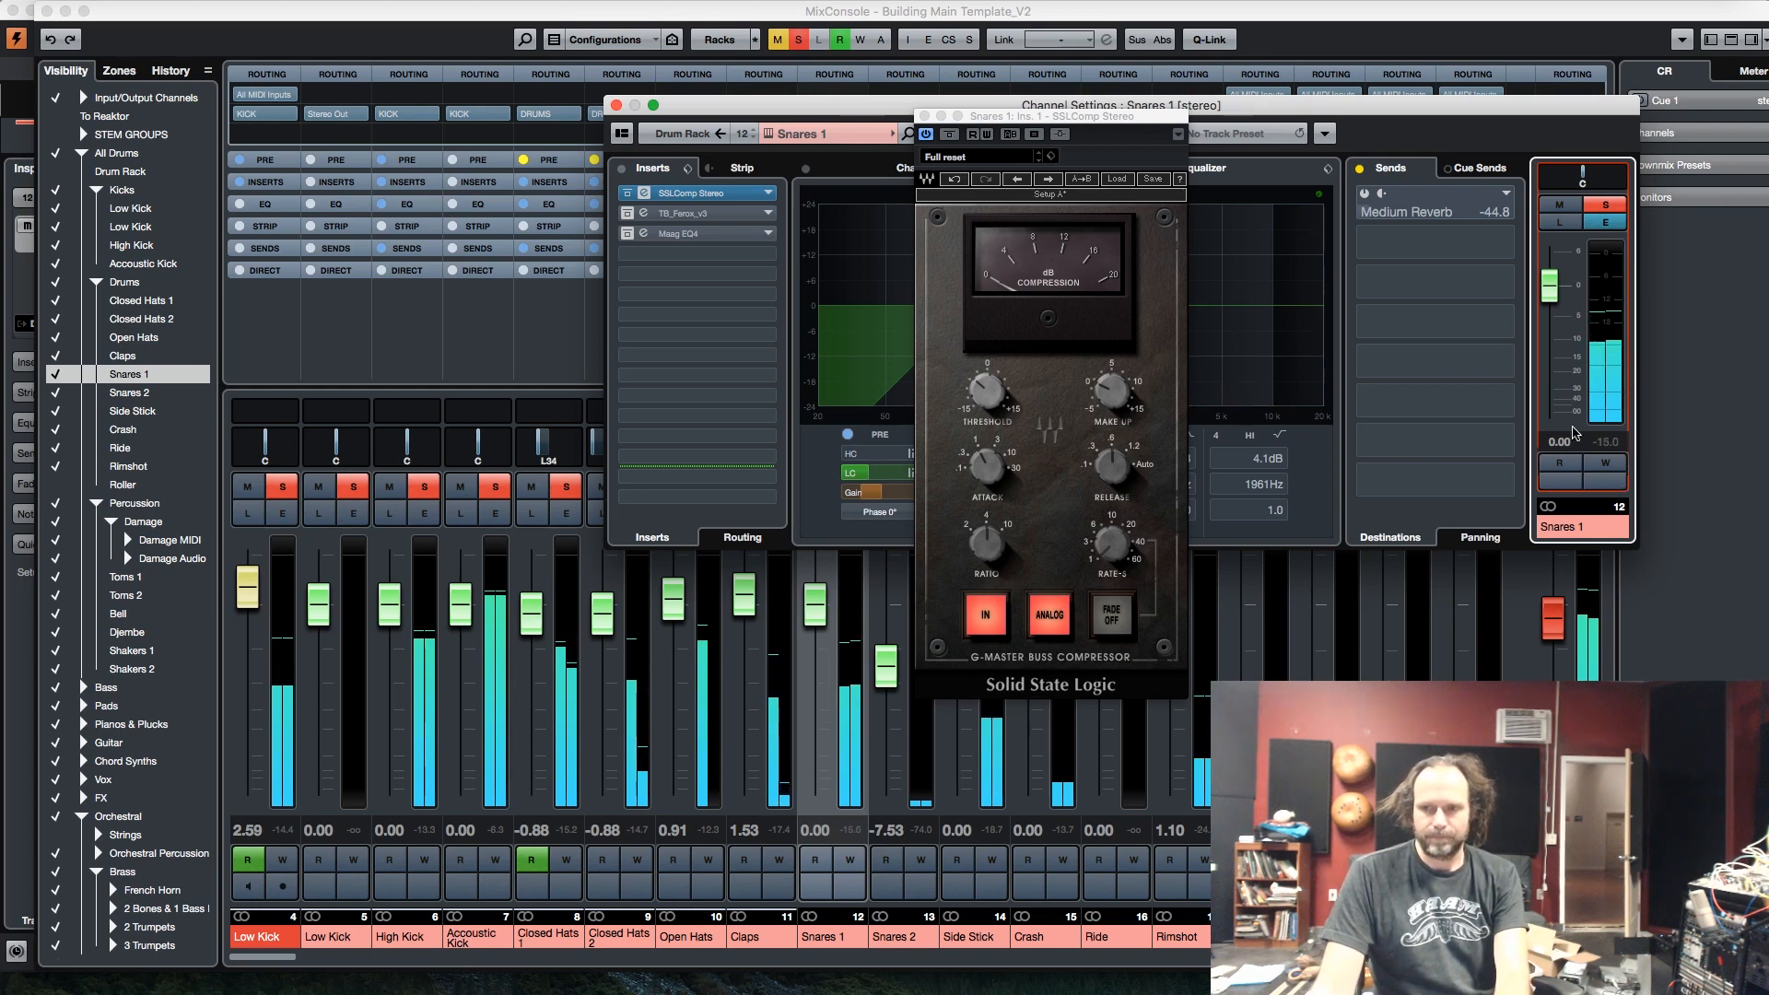
key(super+Tab)
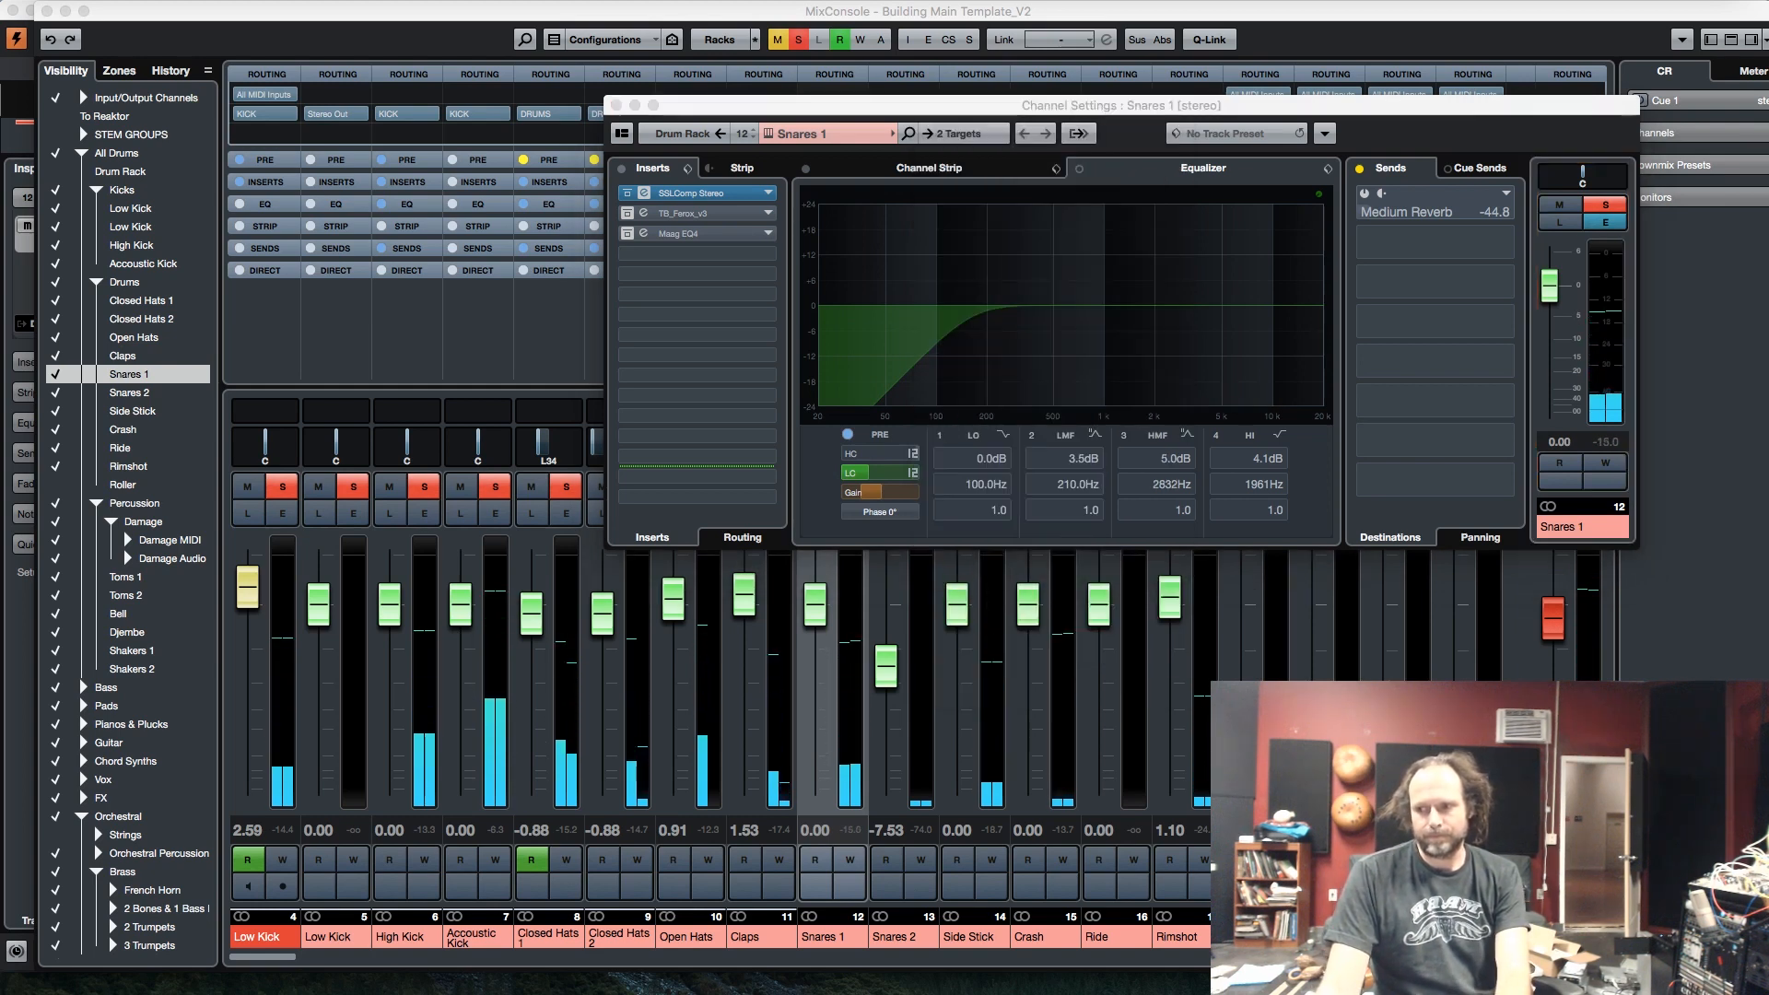
key(super+Tab)
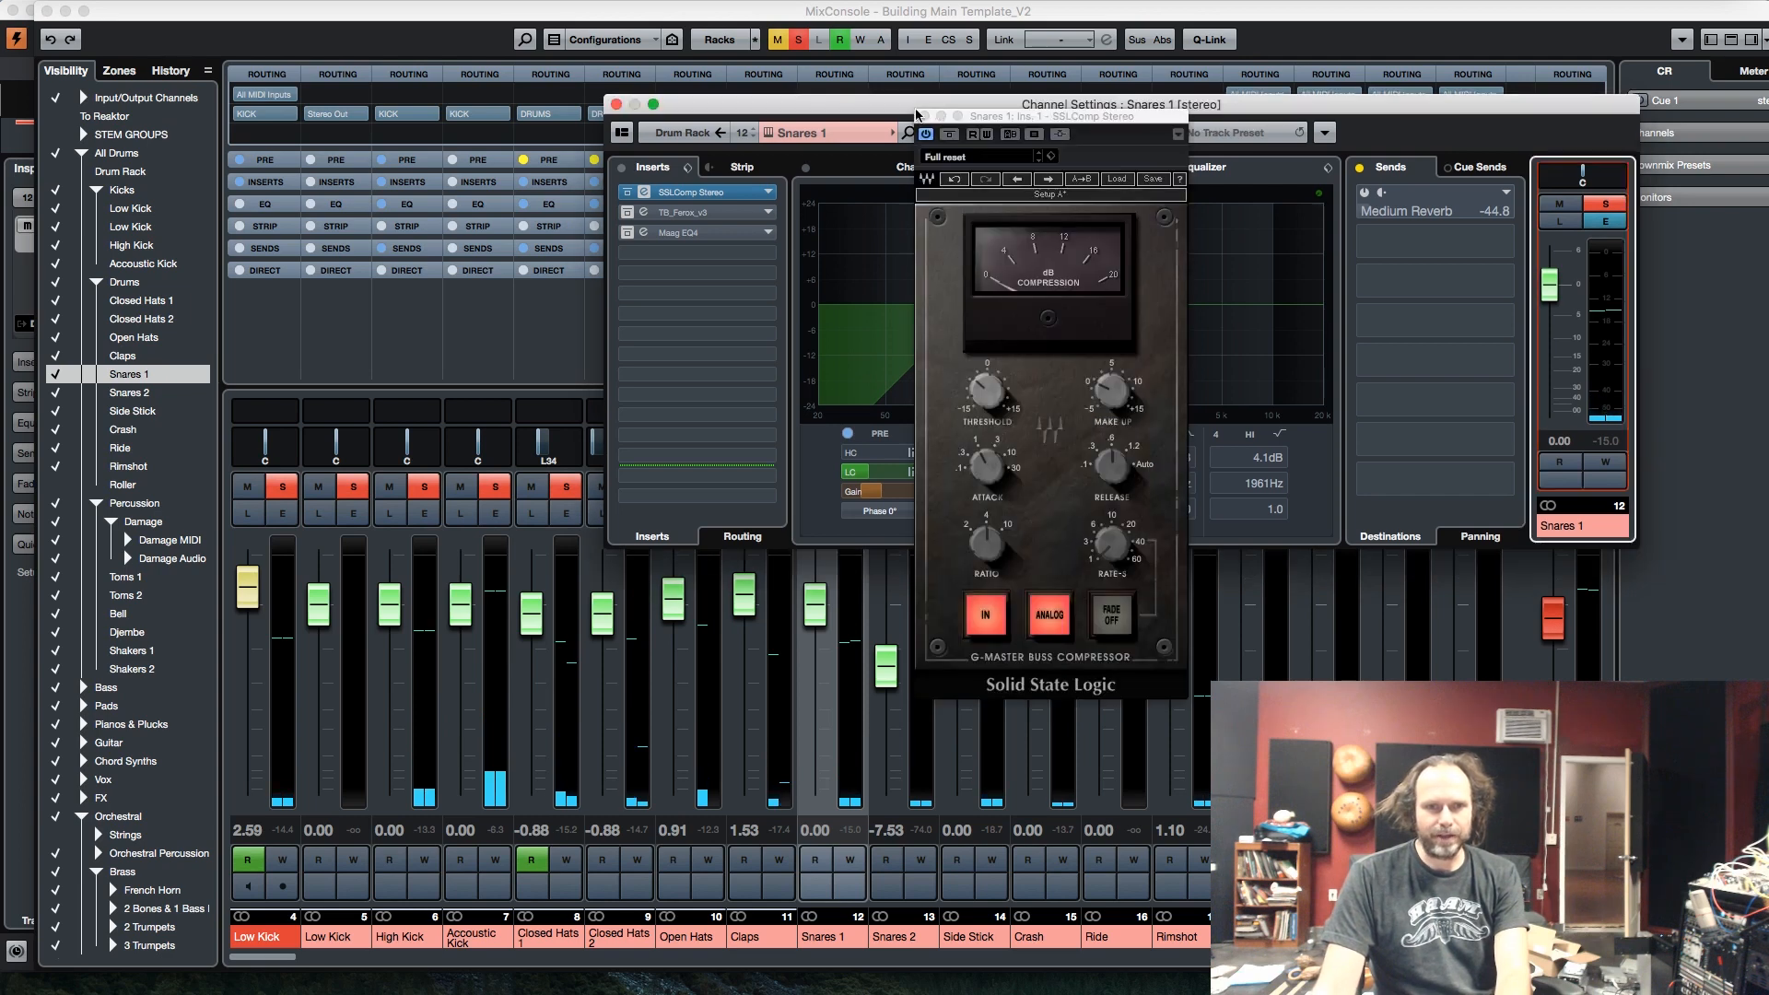
Step: Switch the TB_Ferox_v3 insert back on and check the Snares 1 peak level during playback
click(627, 213)
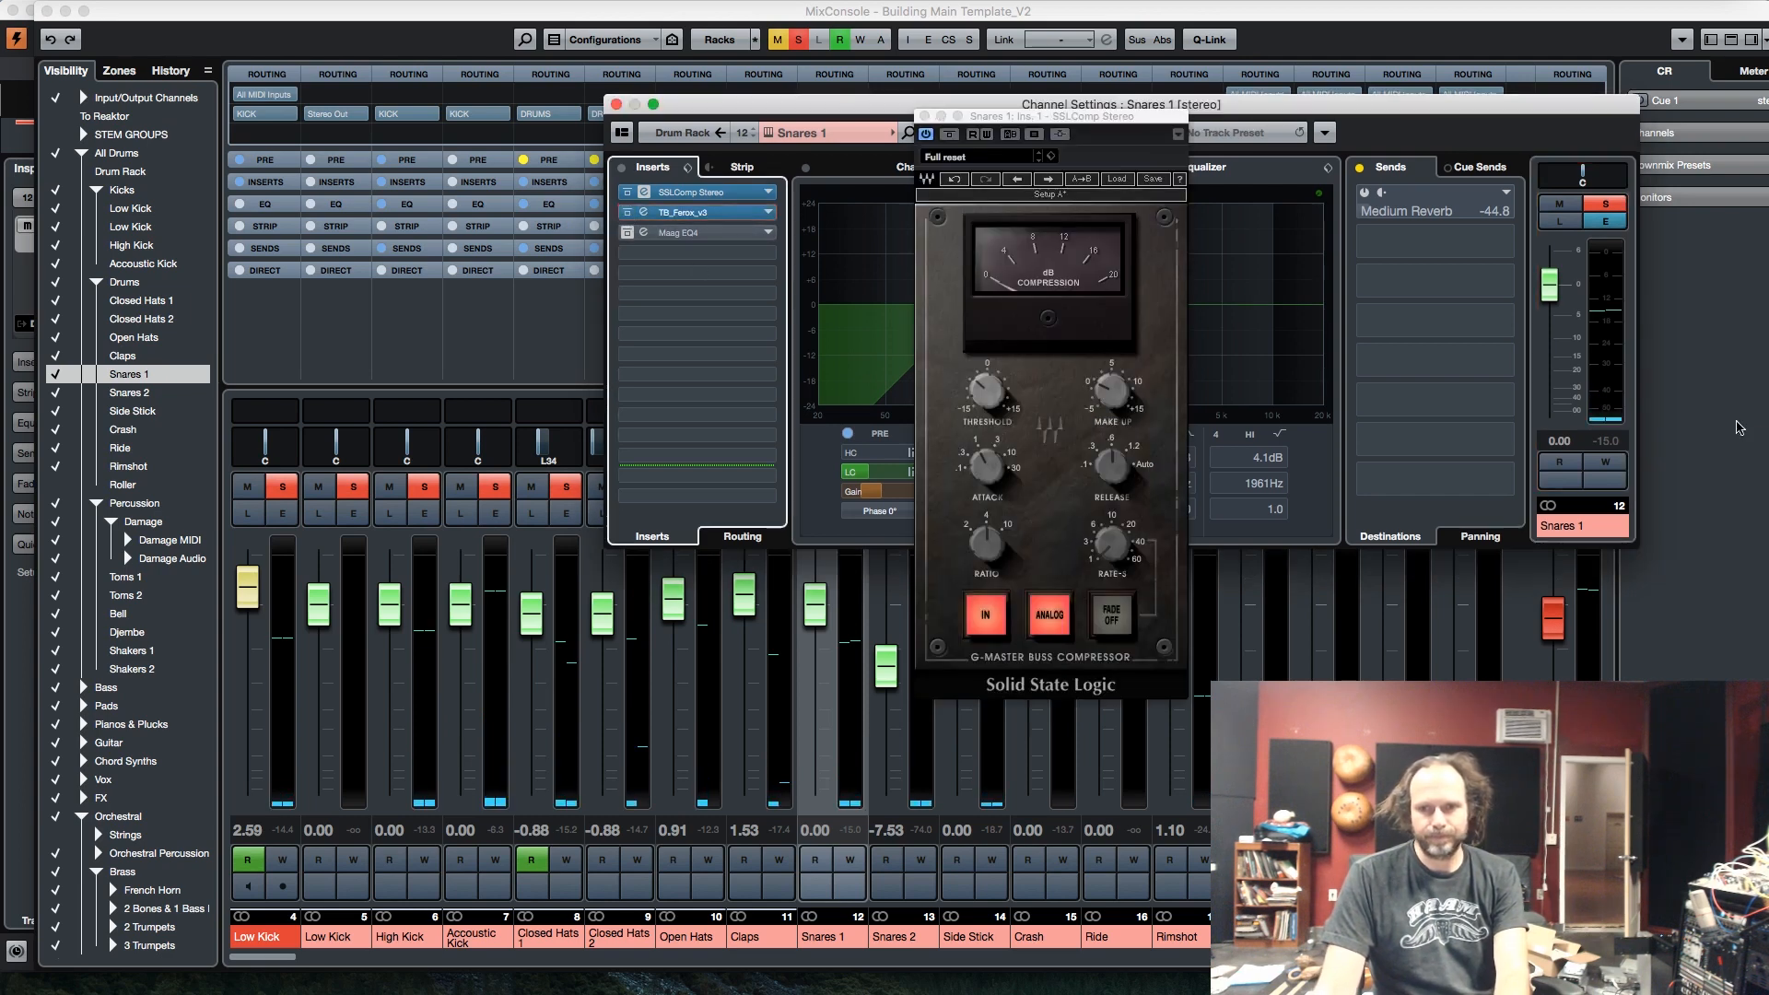
key(space)
click(1629, 476)
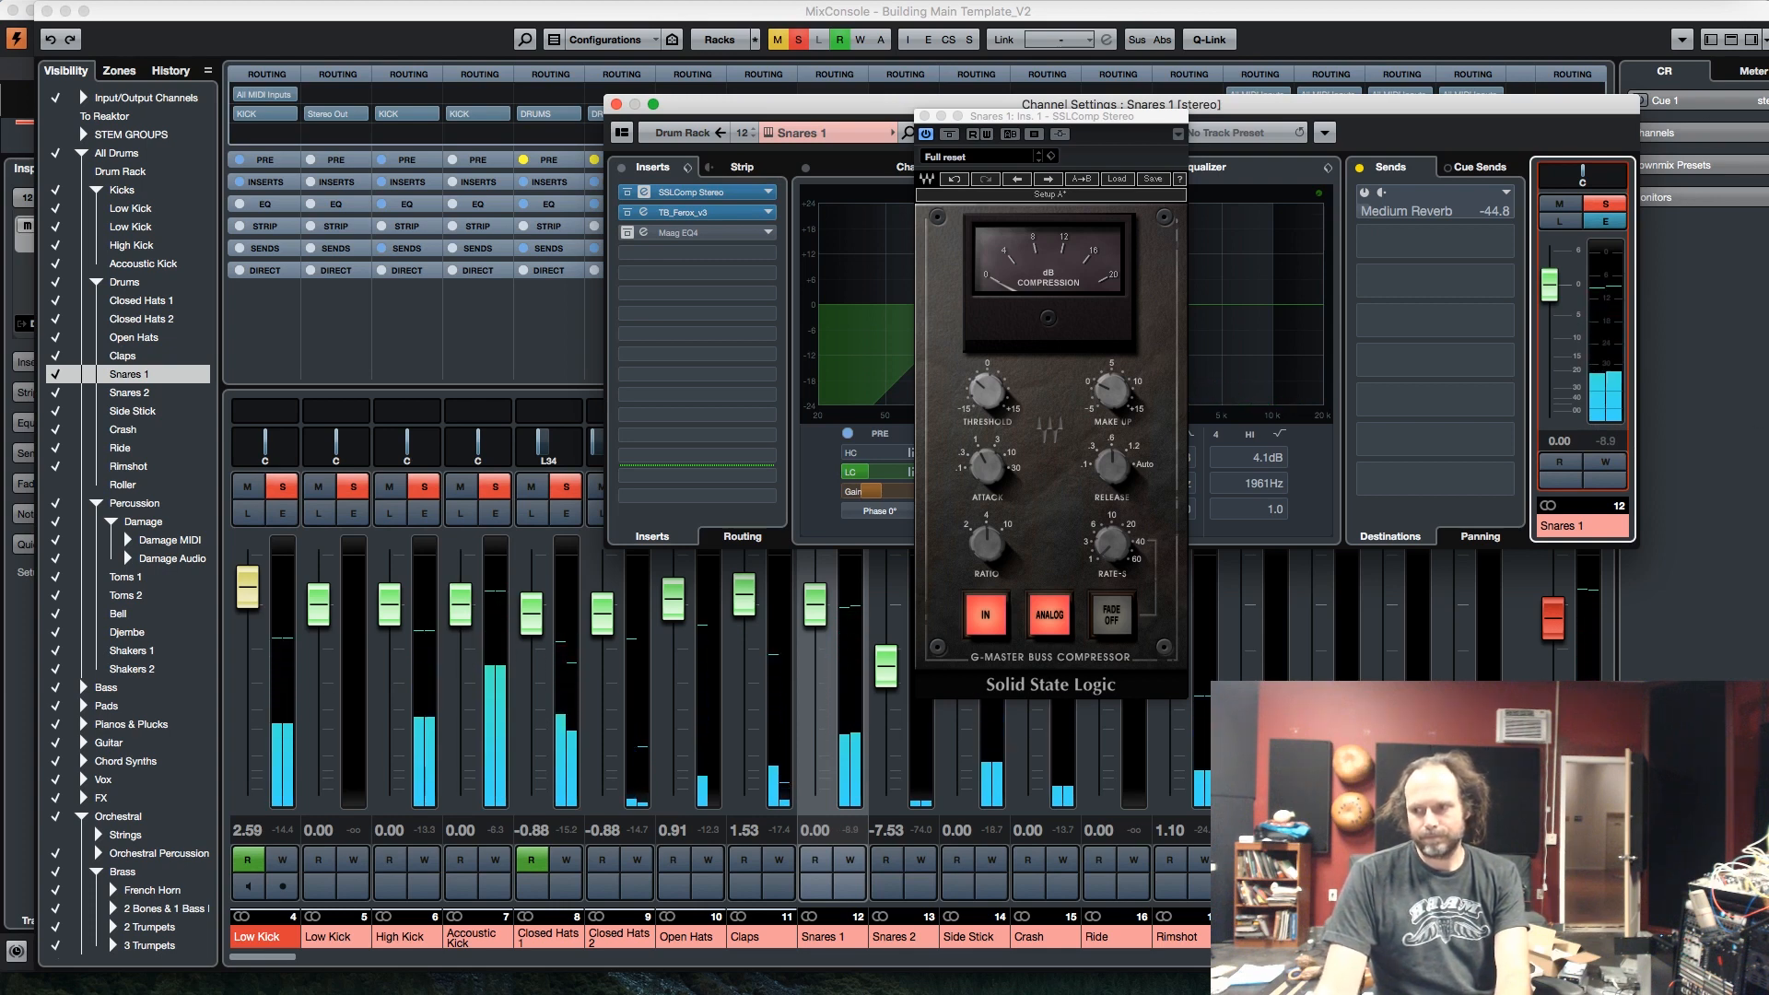
Step: Open TB_Ferox_v3 in place of the compressor and compare the playing signal with its filter switched on and off again
click(925, 116)
click(642, 219)
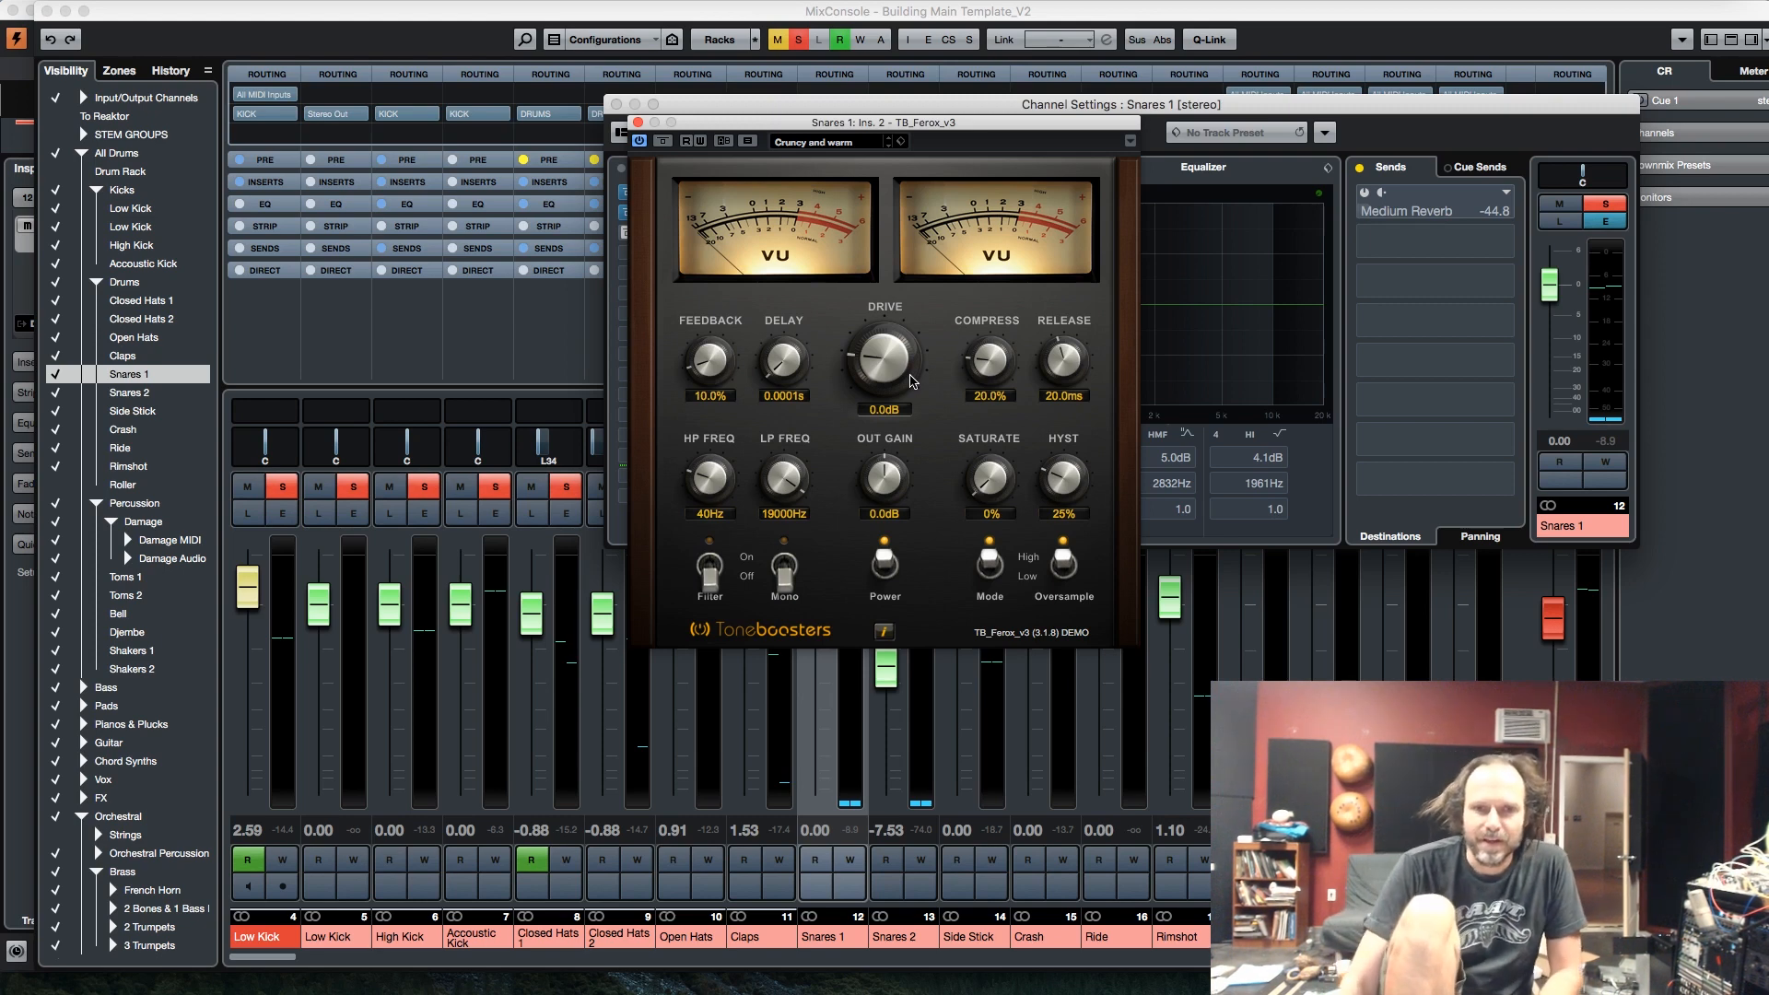
key(space)
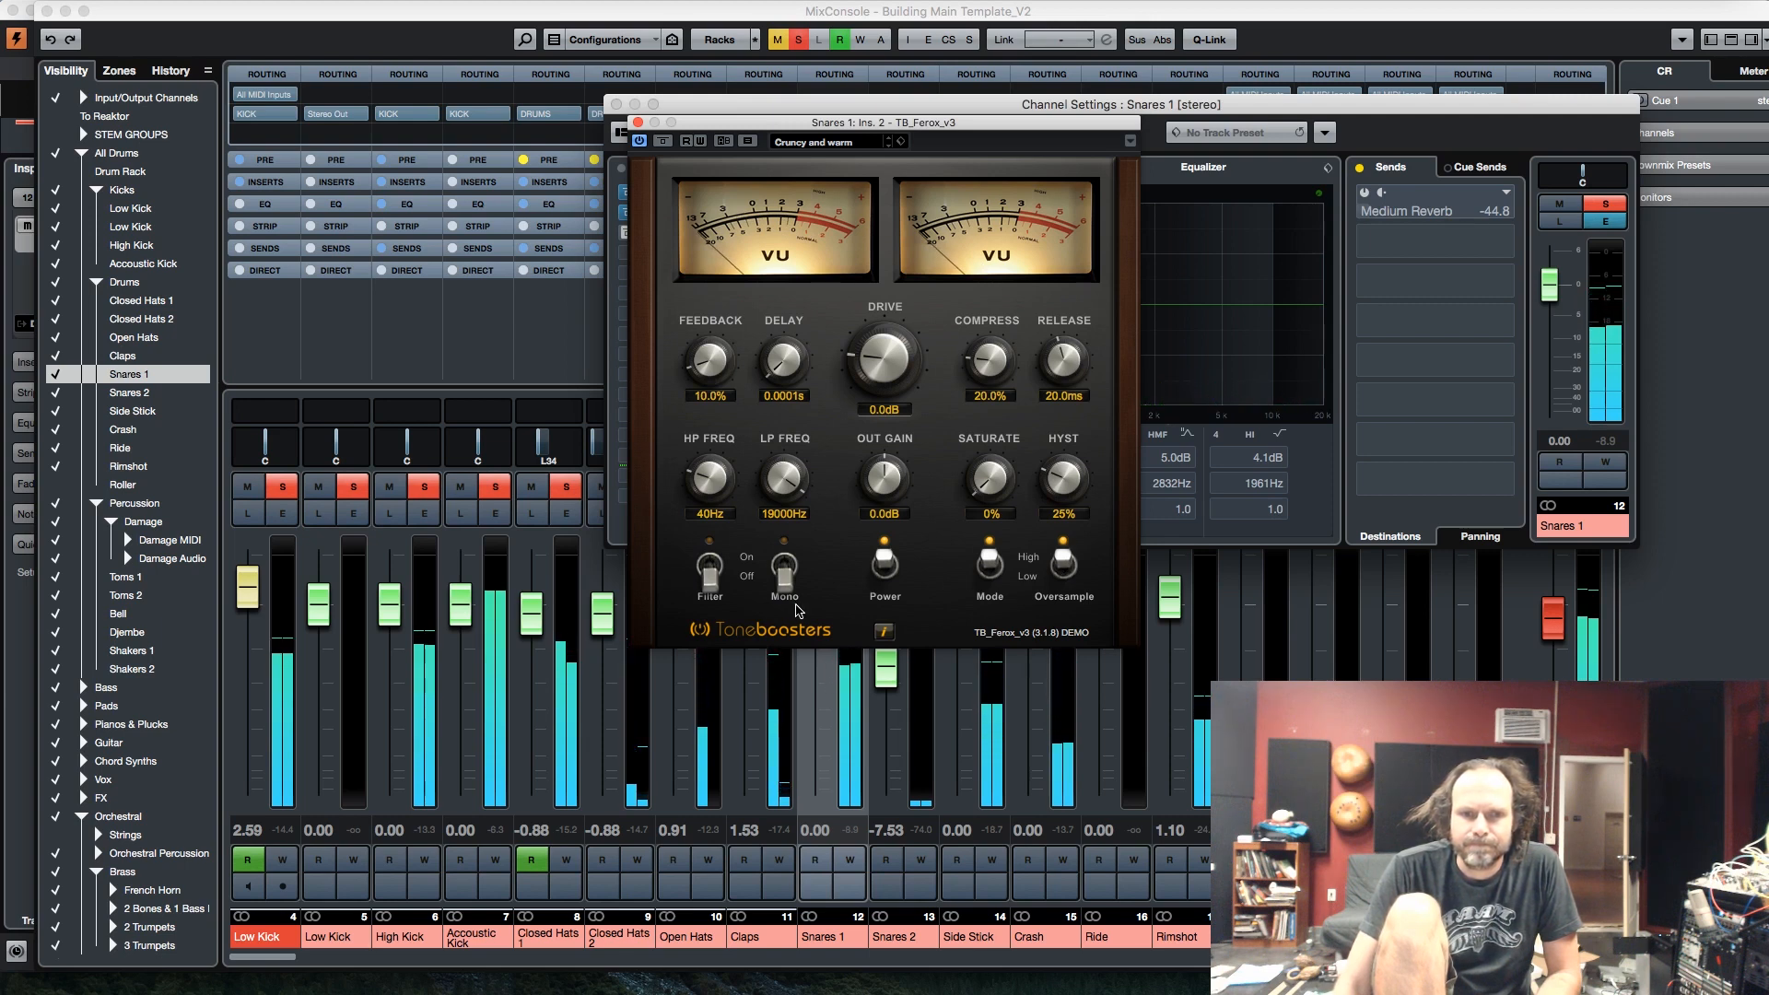
click(707, 571)
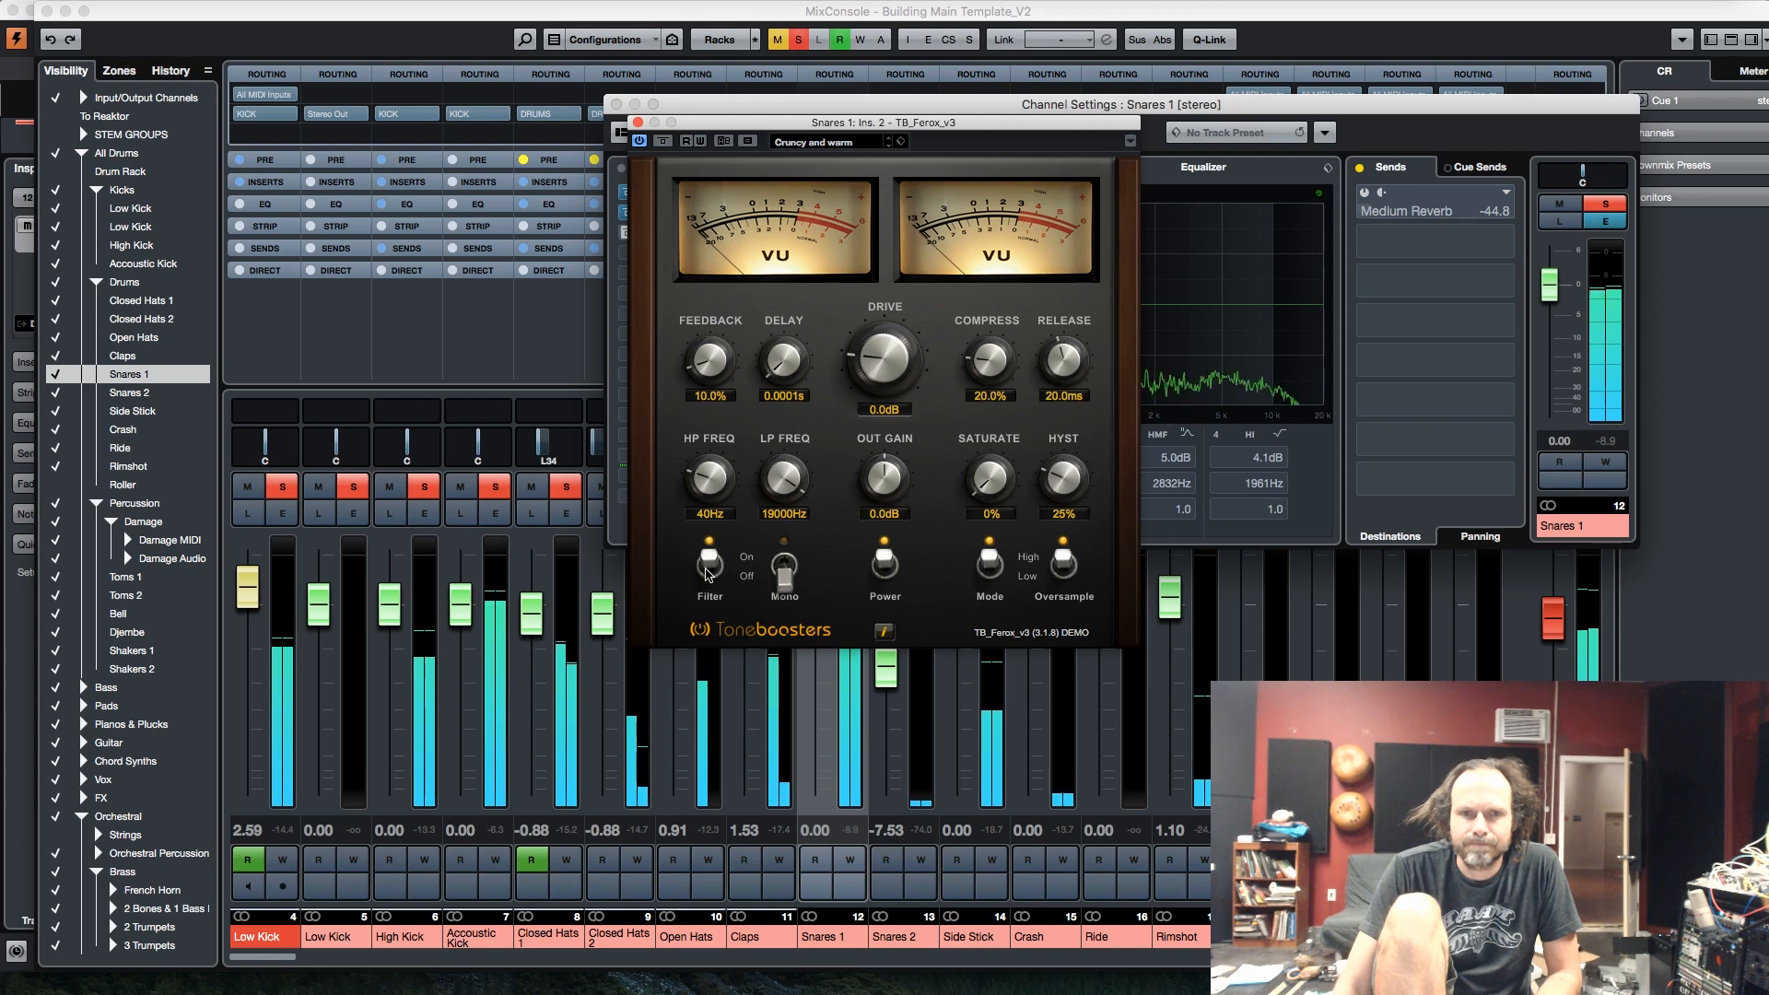
click(706, 569)
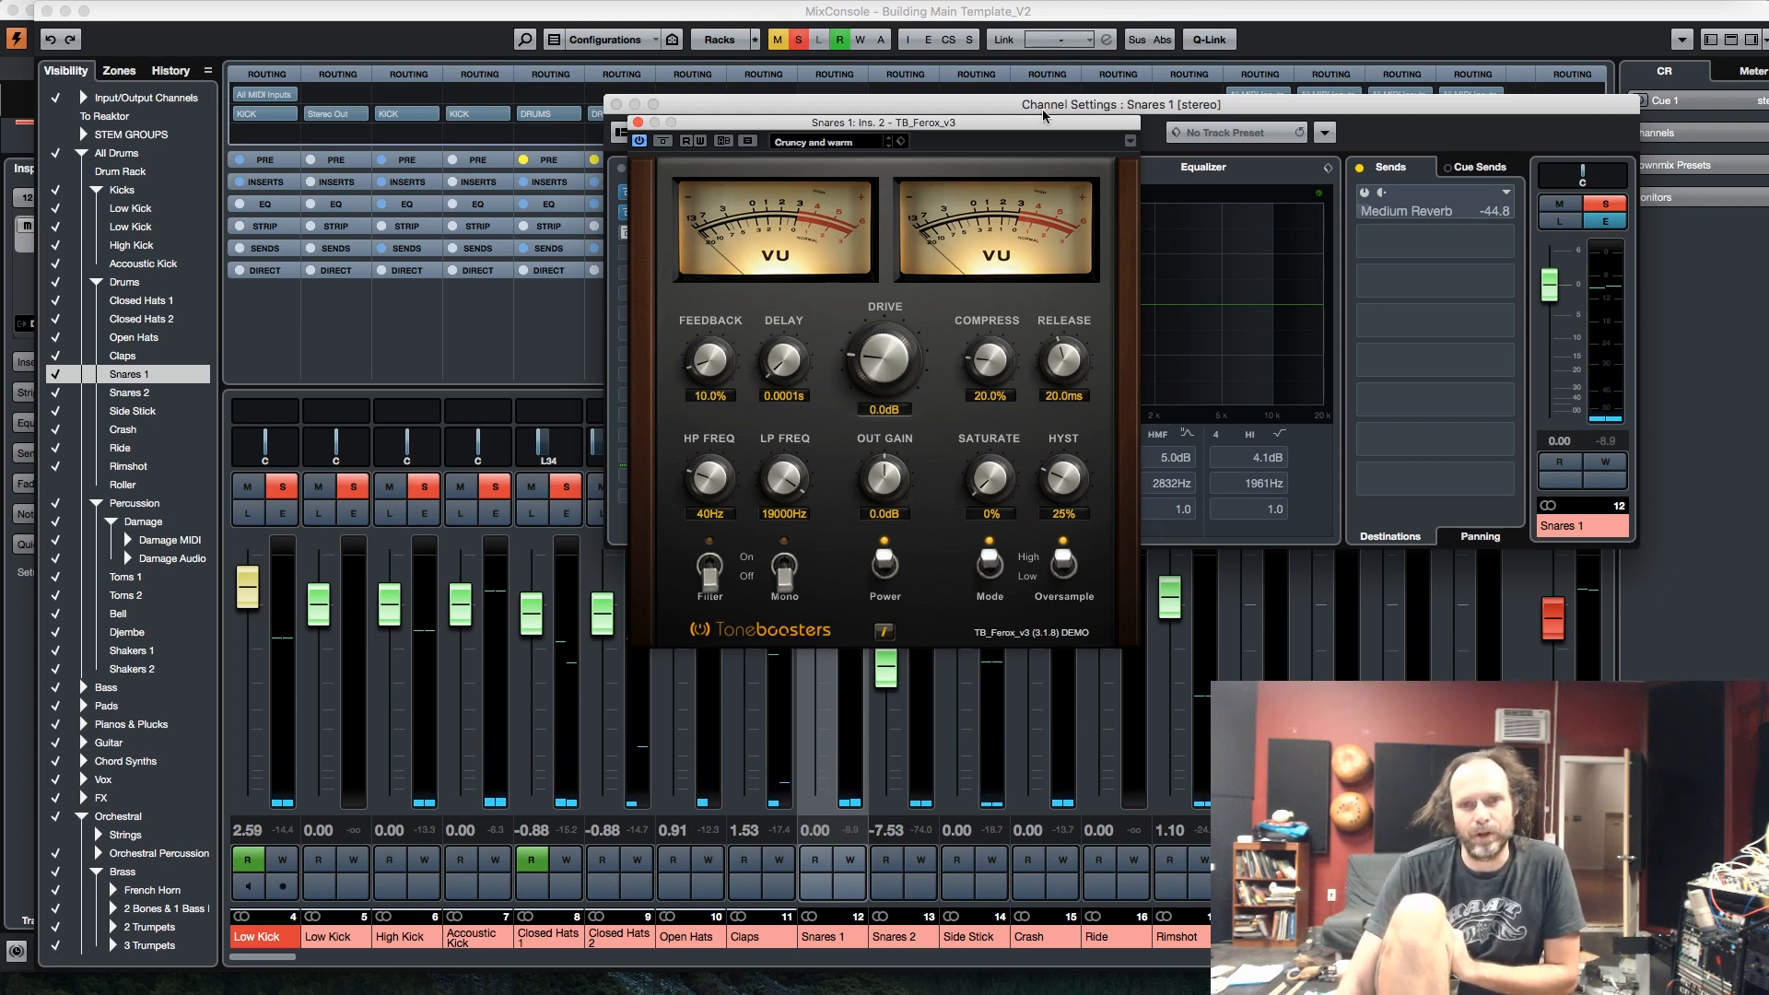
Step: Move the TB_Ferox_v3 window clear of the channel meter and raise its drive to 7.1 dB
drag(1045, 127, 640, 216)
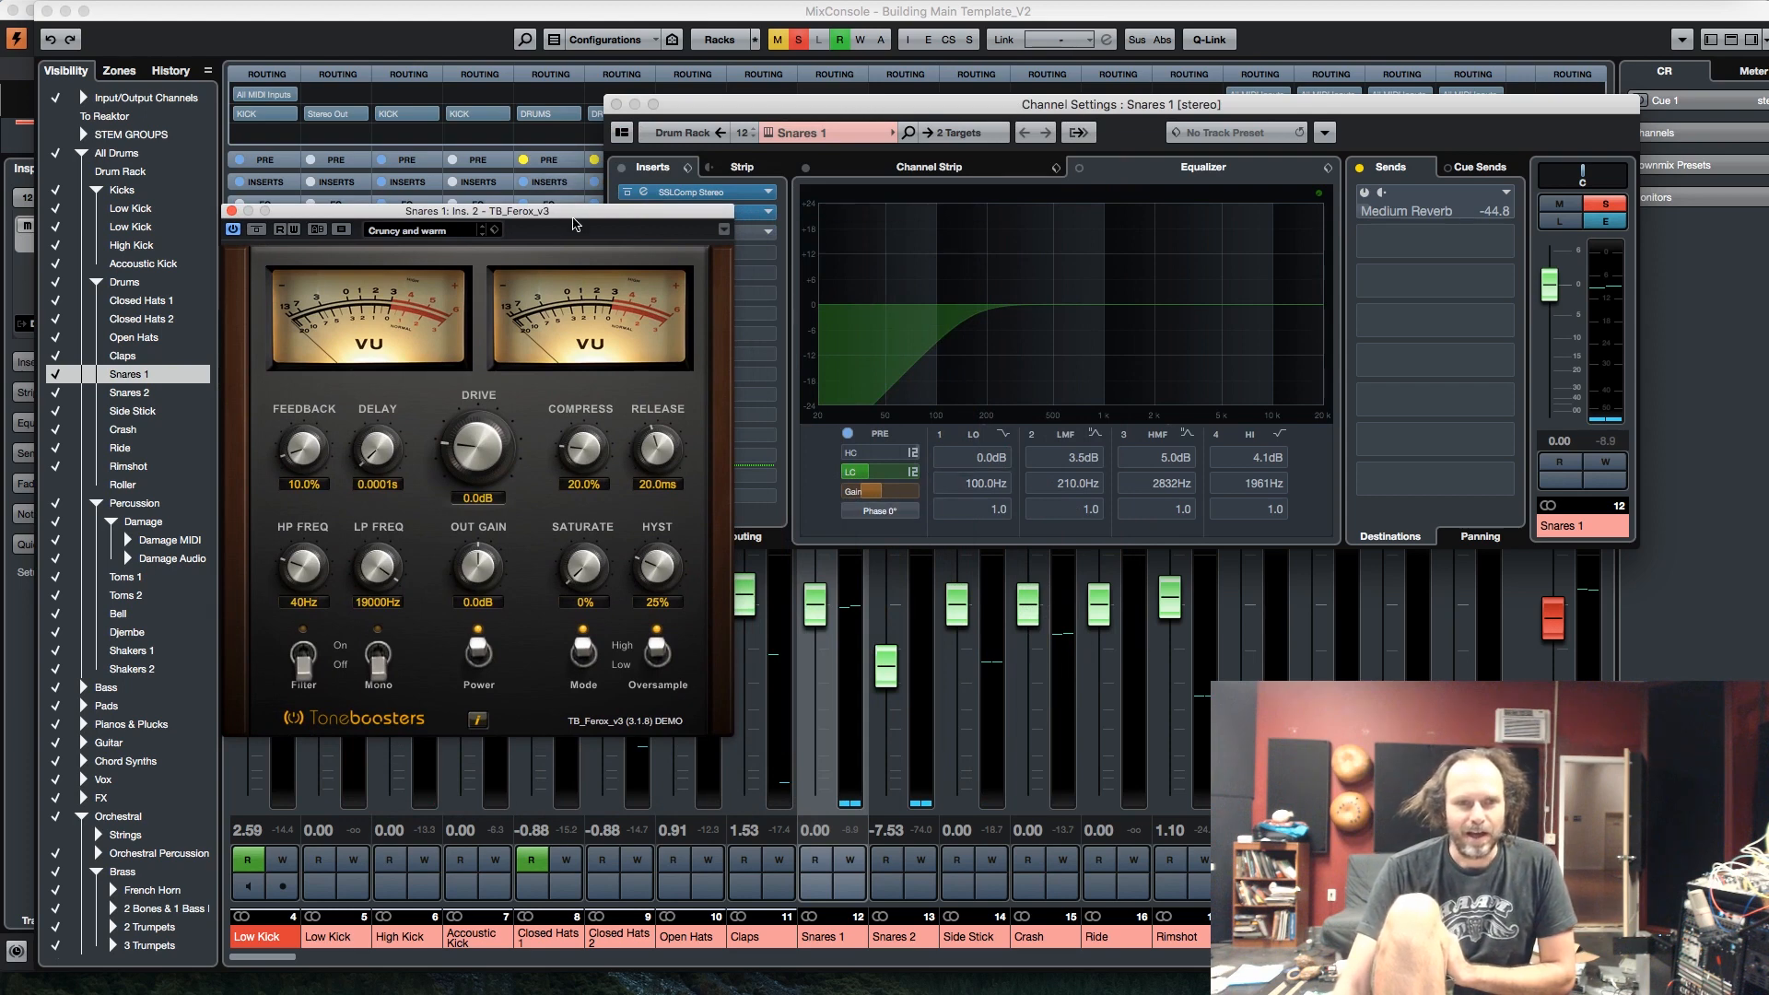
drag(579, 217, 813, 78)
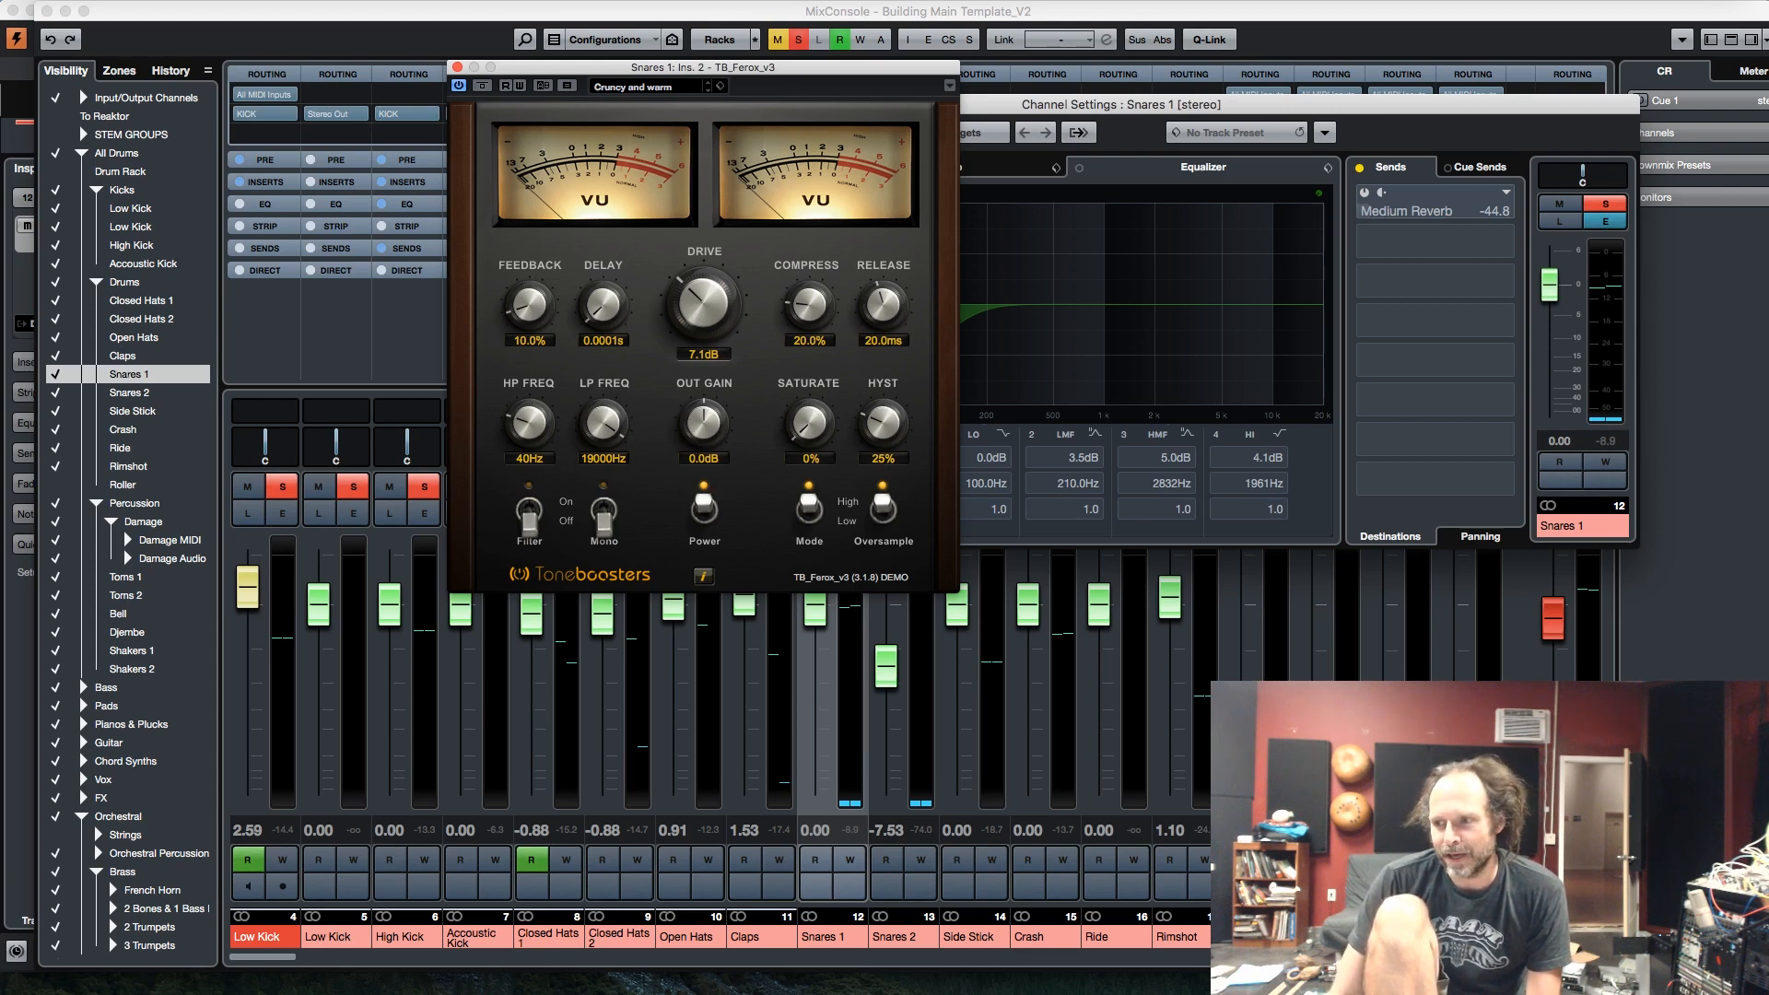
key(super+w)
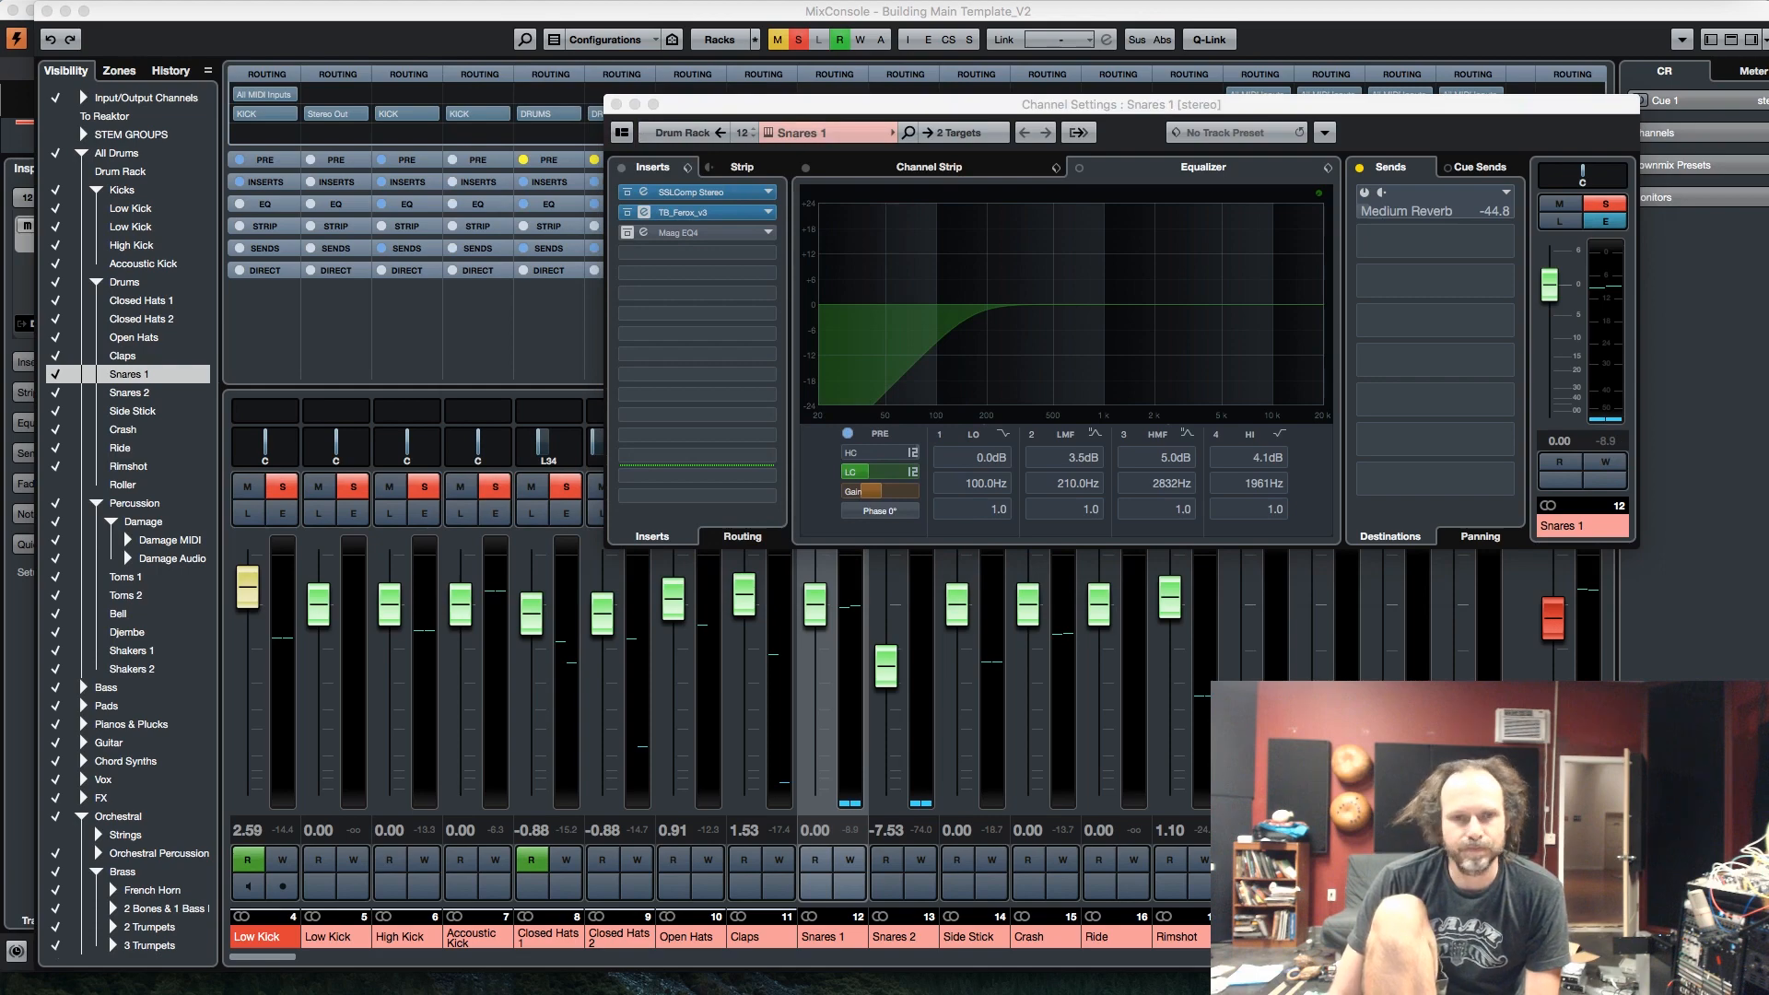
Step: Reopen TB_Ferox_v3 and raise its drive to 19.0 dB during playback
click(645, 216)
key(super+w)
click(644, 215)
key(space)
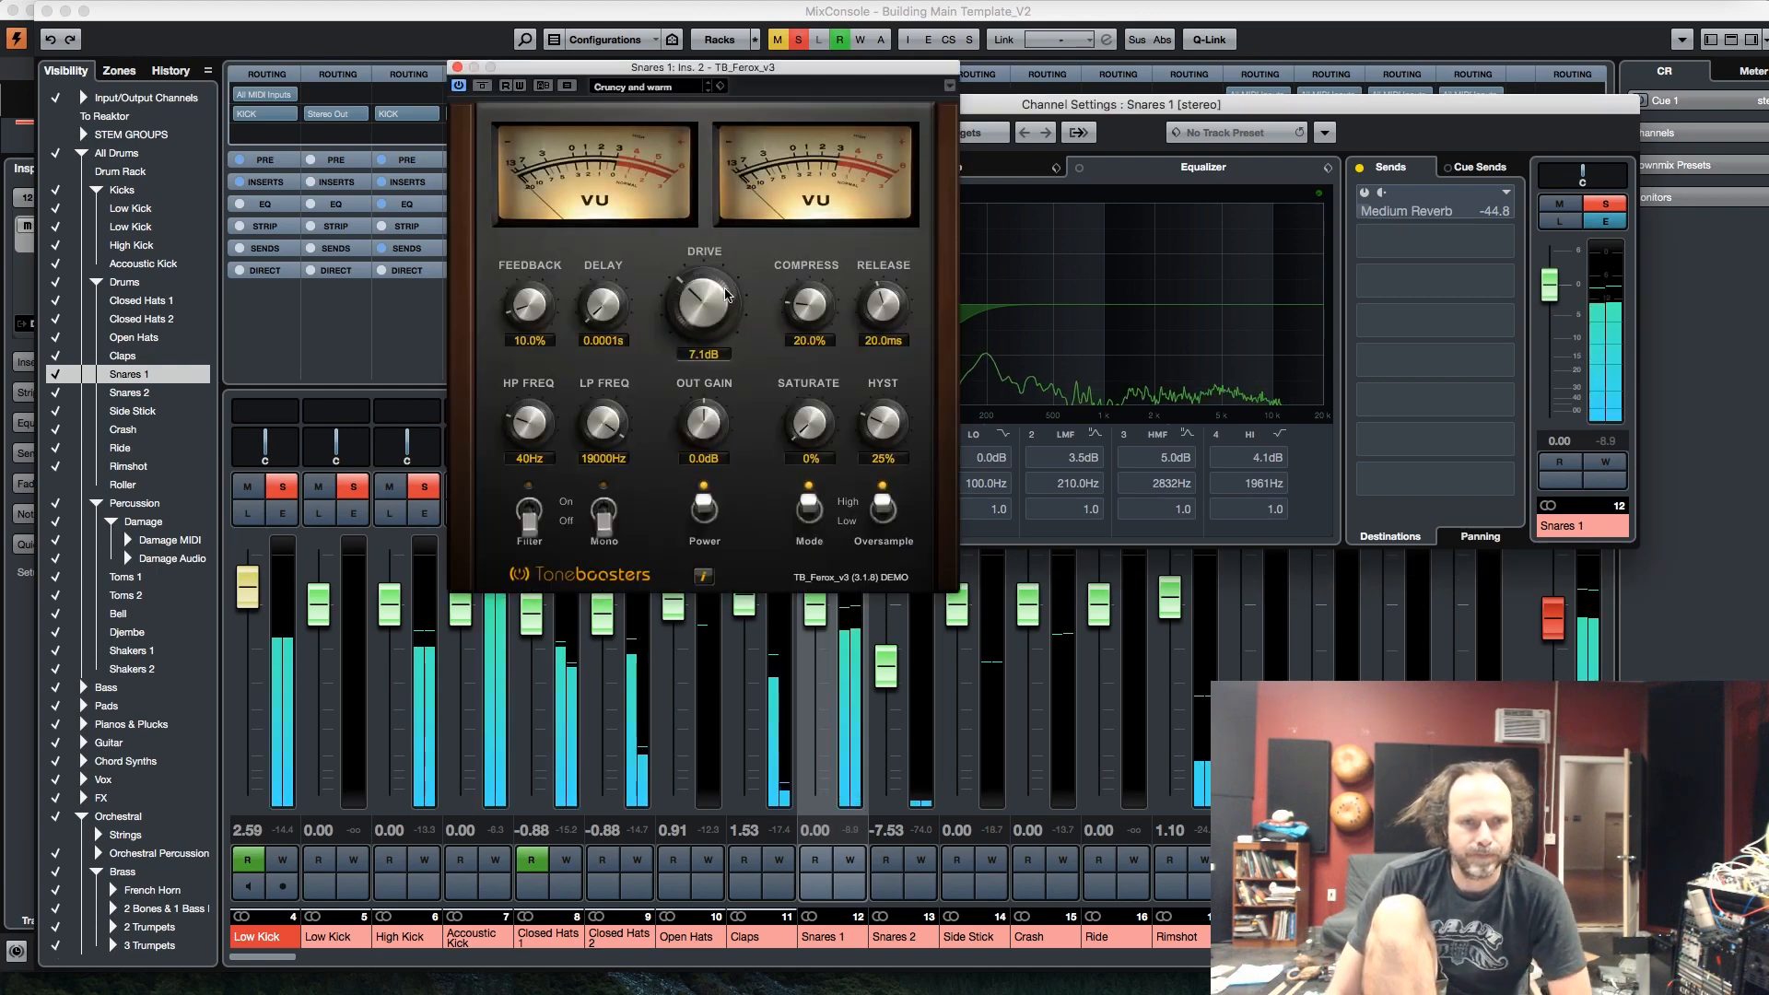
drag(710, 296, 710, 217)
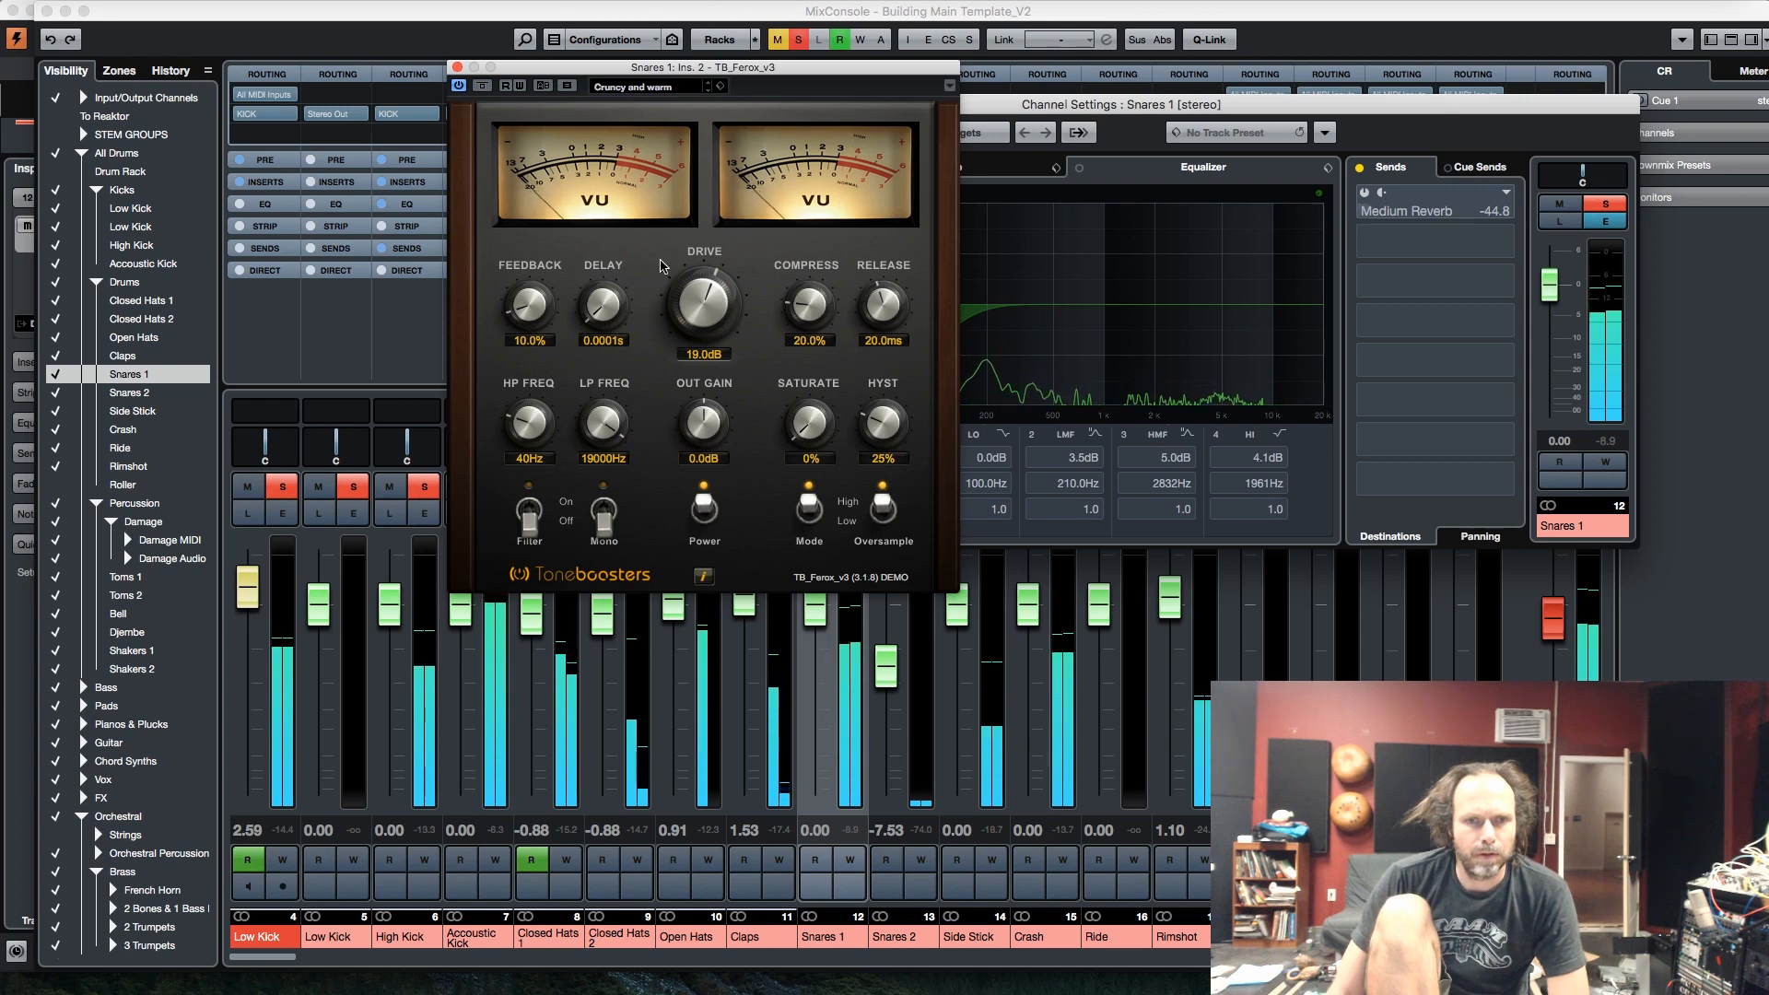
Step: Raise the TB_Ferox_v3 drive to 24.3 dB during playback and reset the Snares 1 peak reading
drag(686, 297, 687, 273)
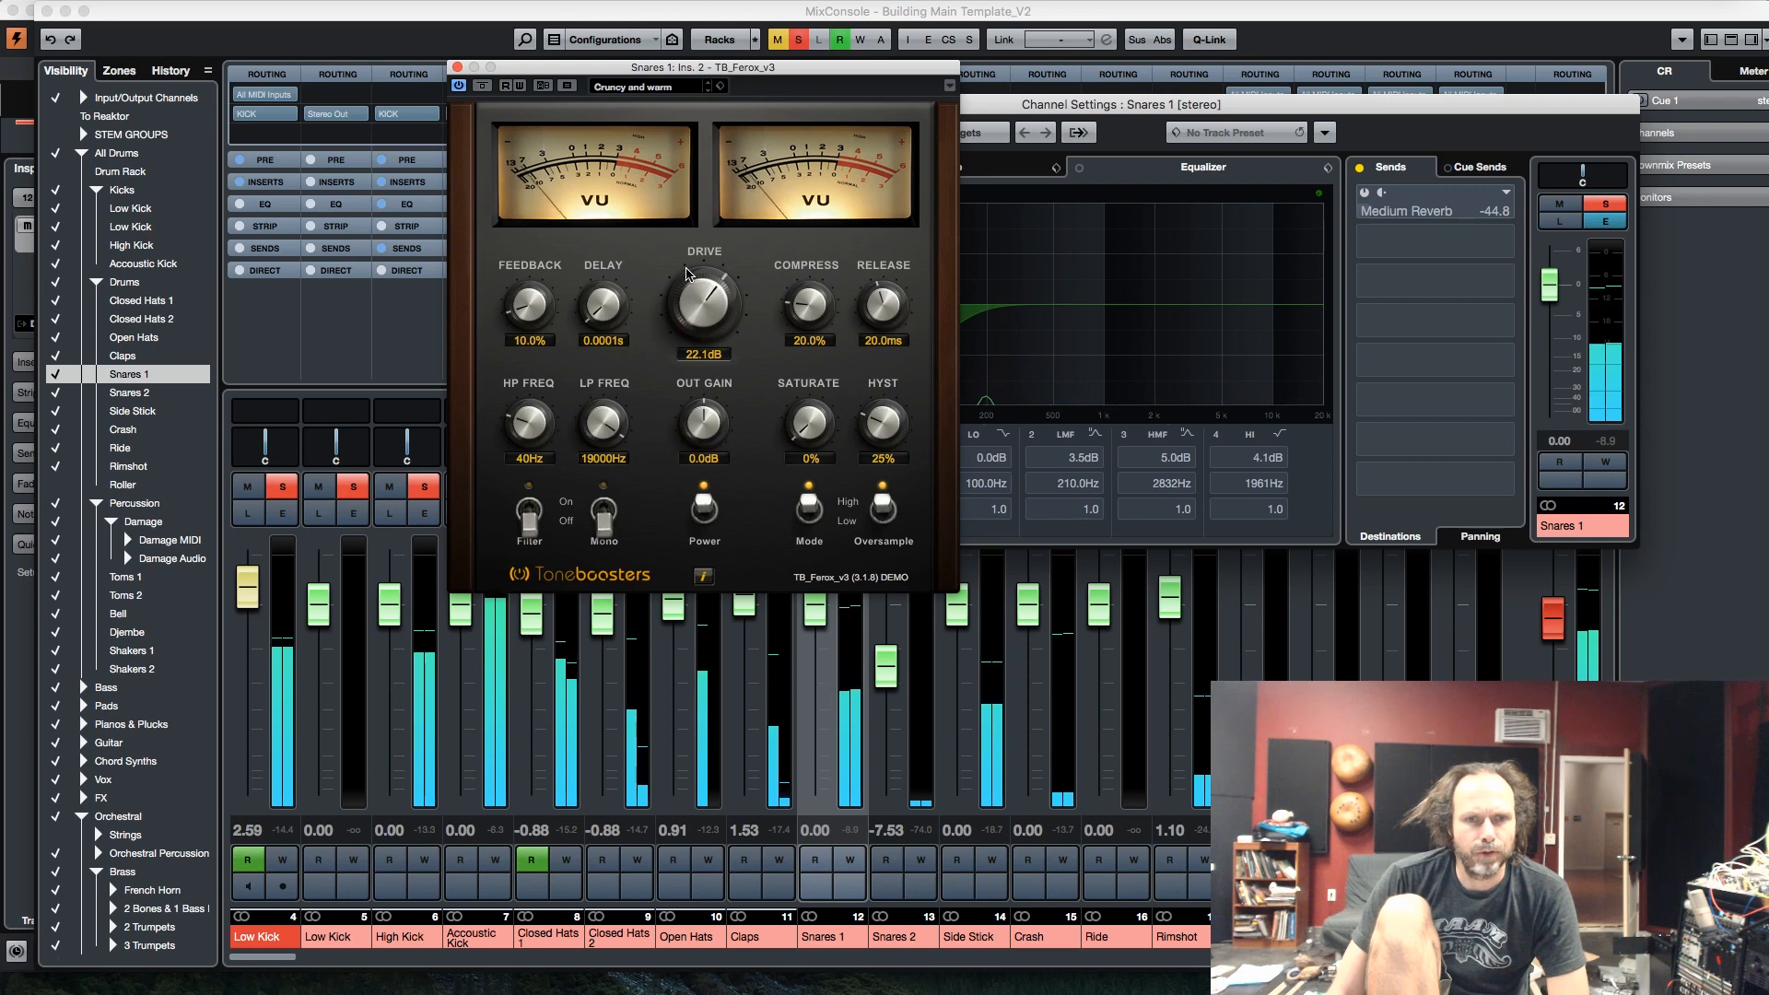
drag(686, 273, 693, 260)
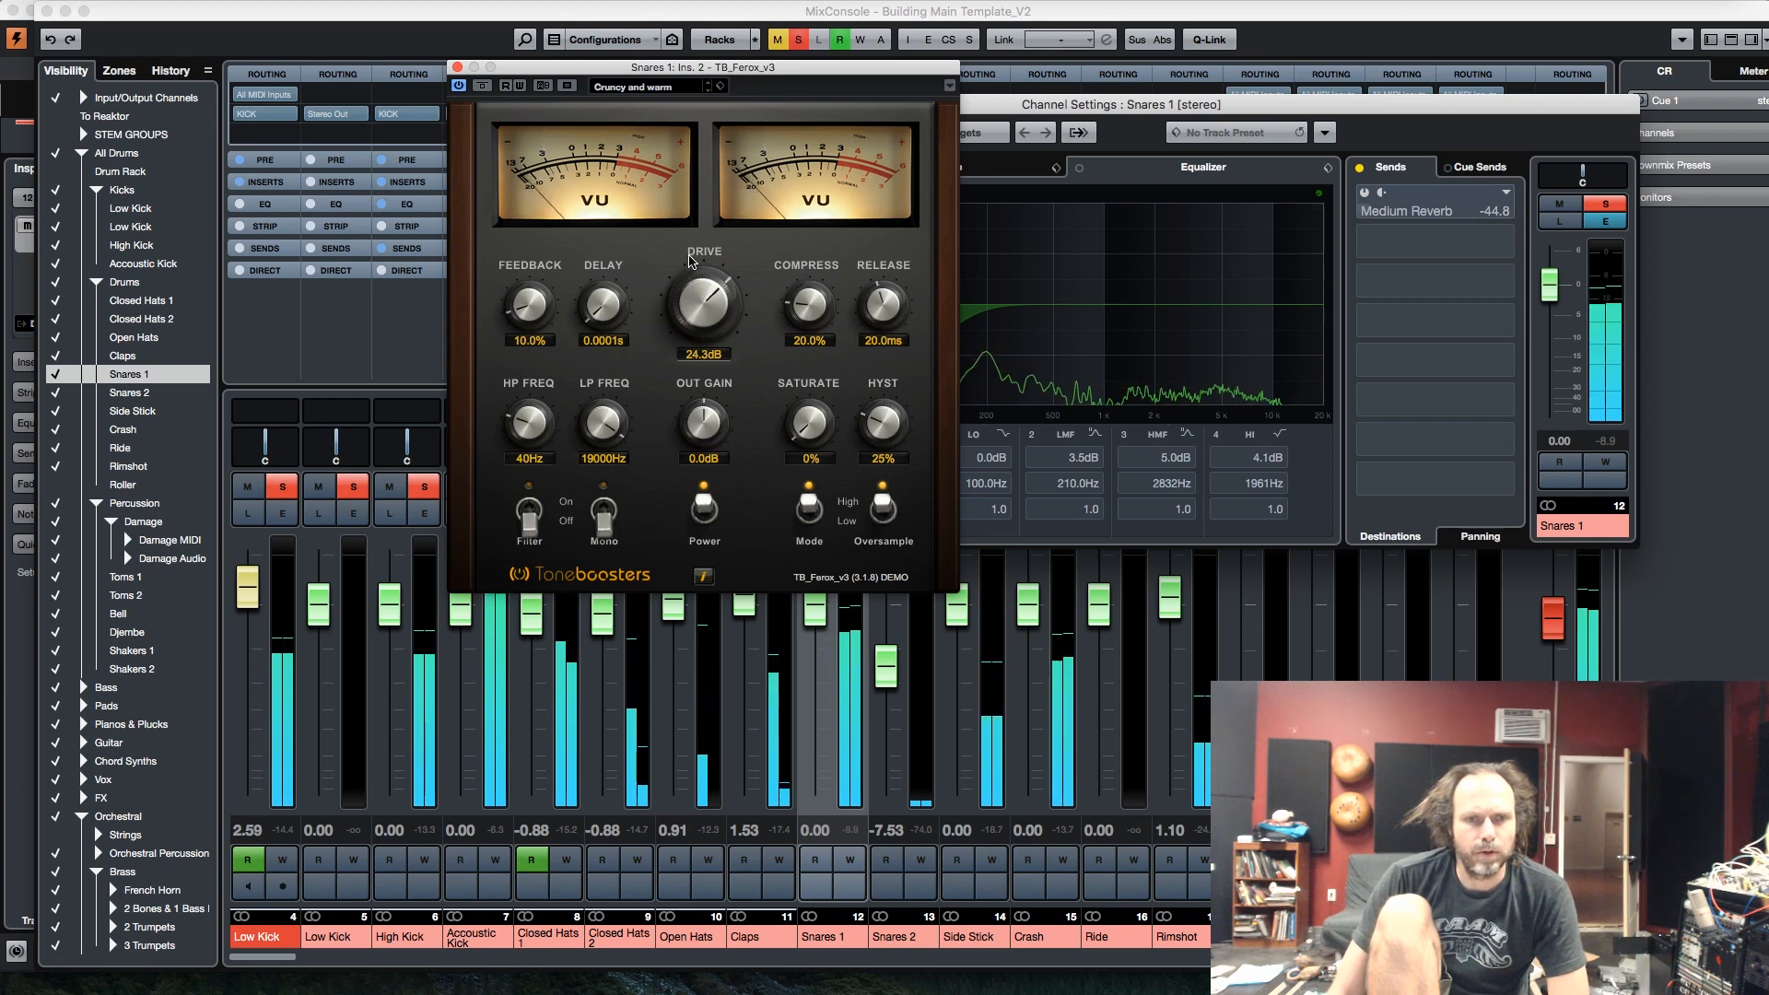
click(1607, 443)
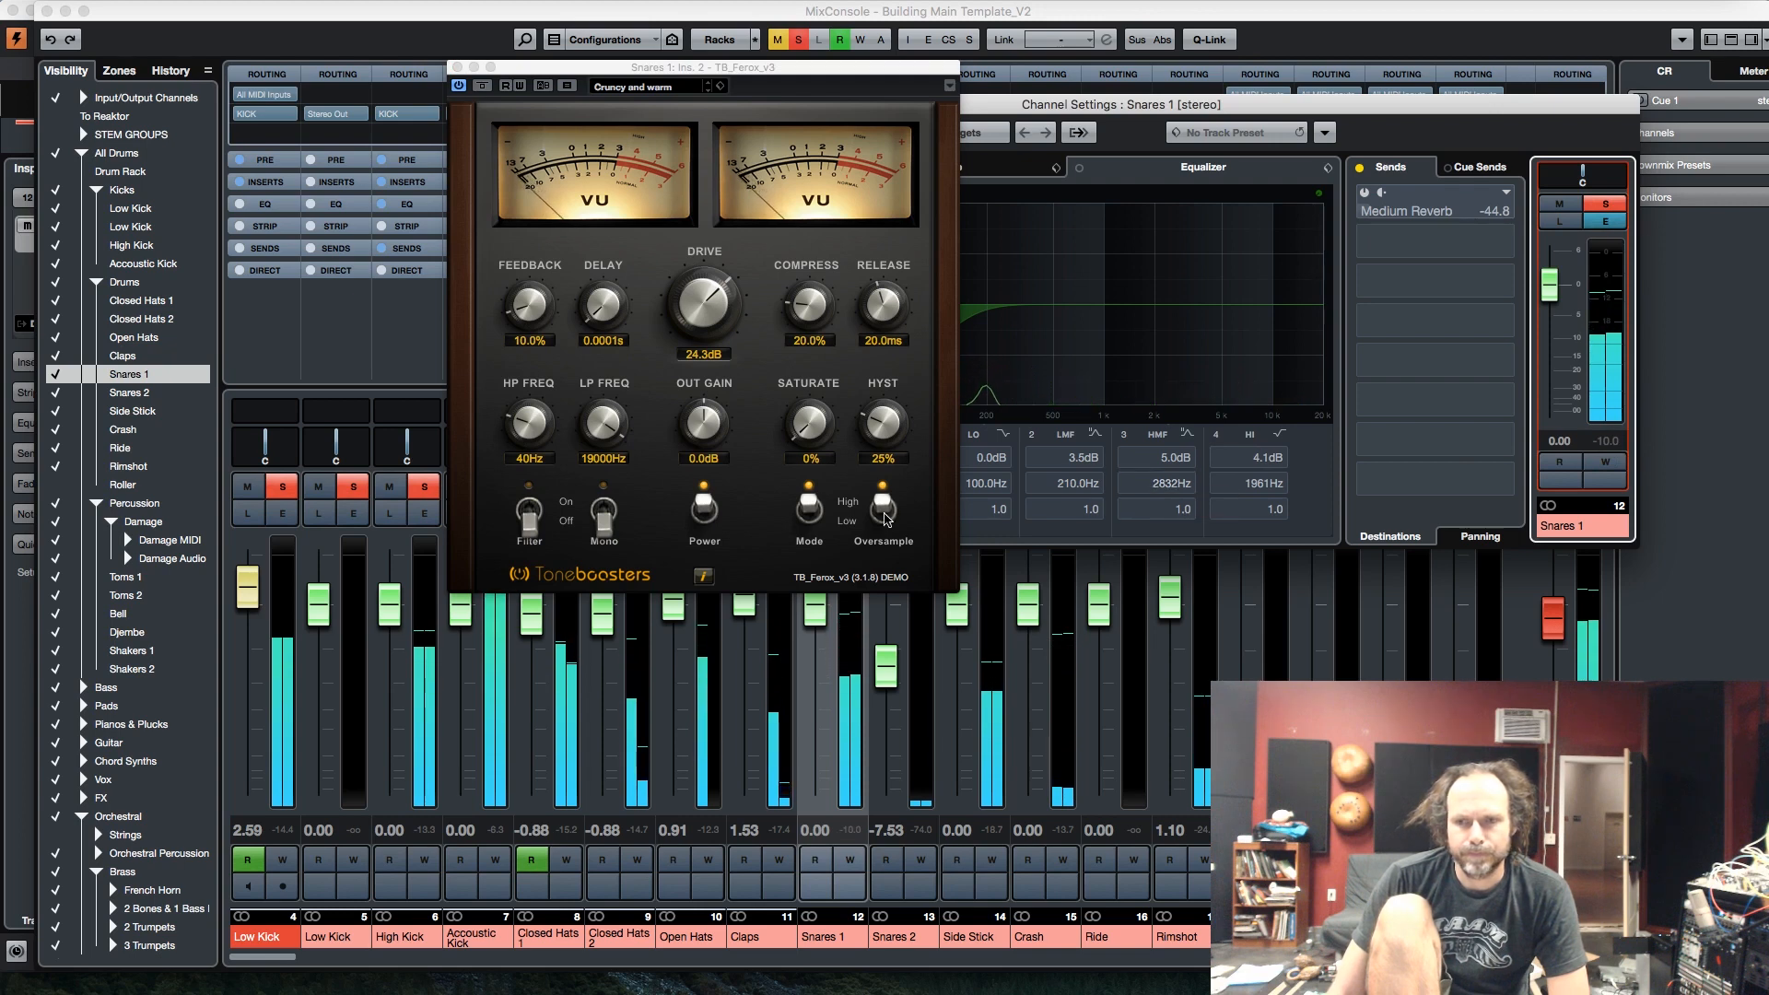
Step: Lower the TB_Ferox_v3 output gain to -5.0 dB, recheck the Snares 1 peak level and close the plug-in
click(706, 444)
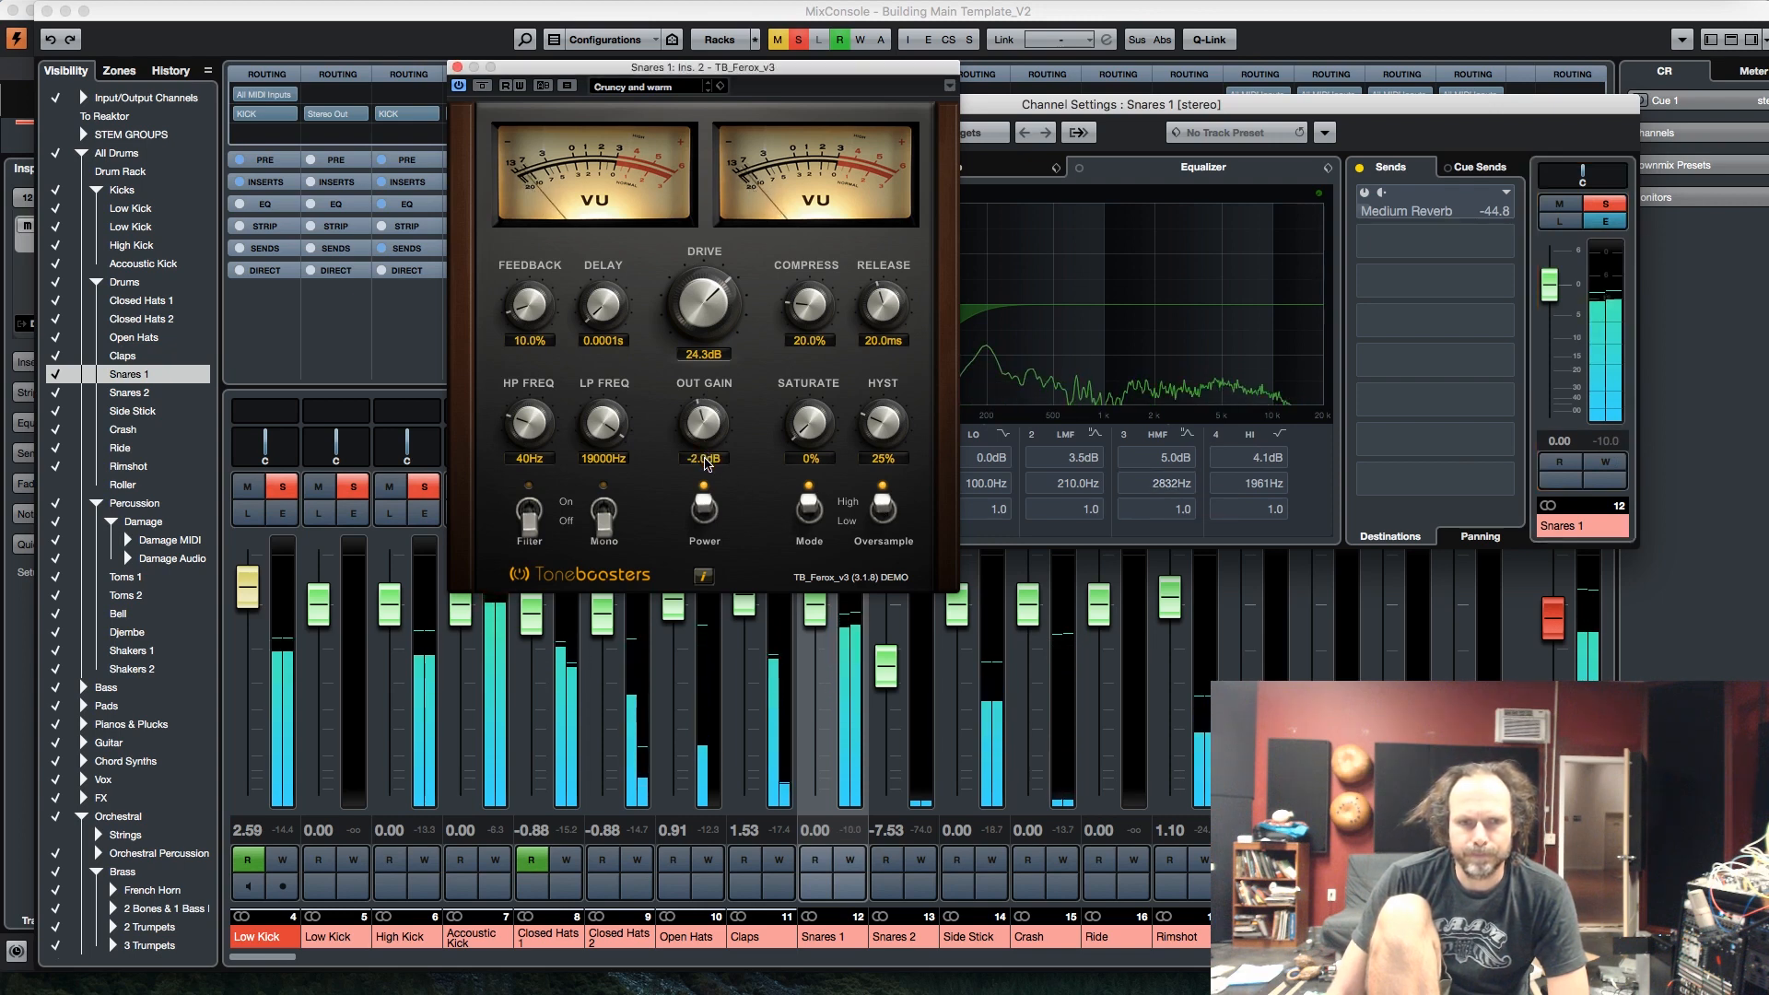
drag(706, 461, 706, 484)
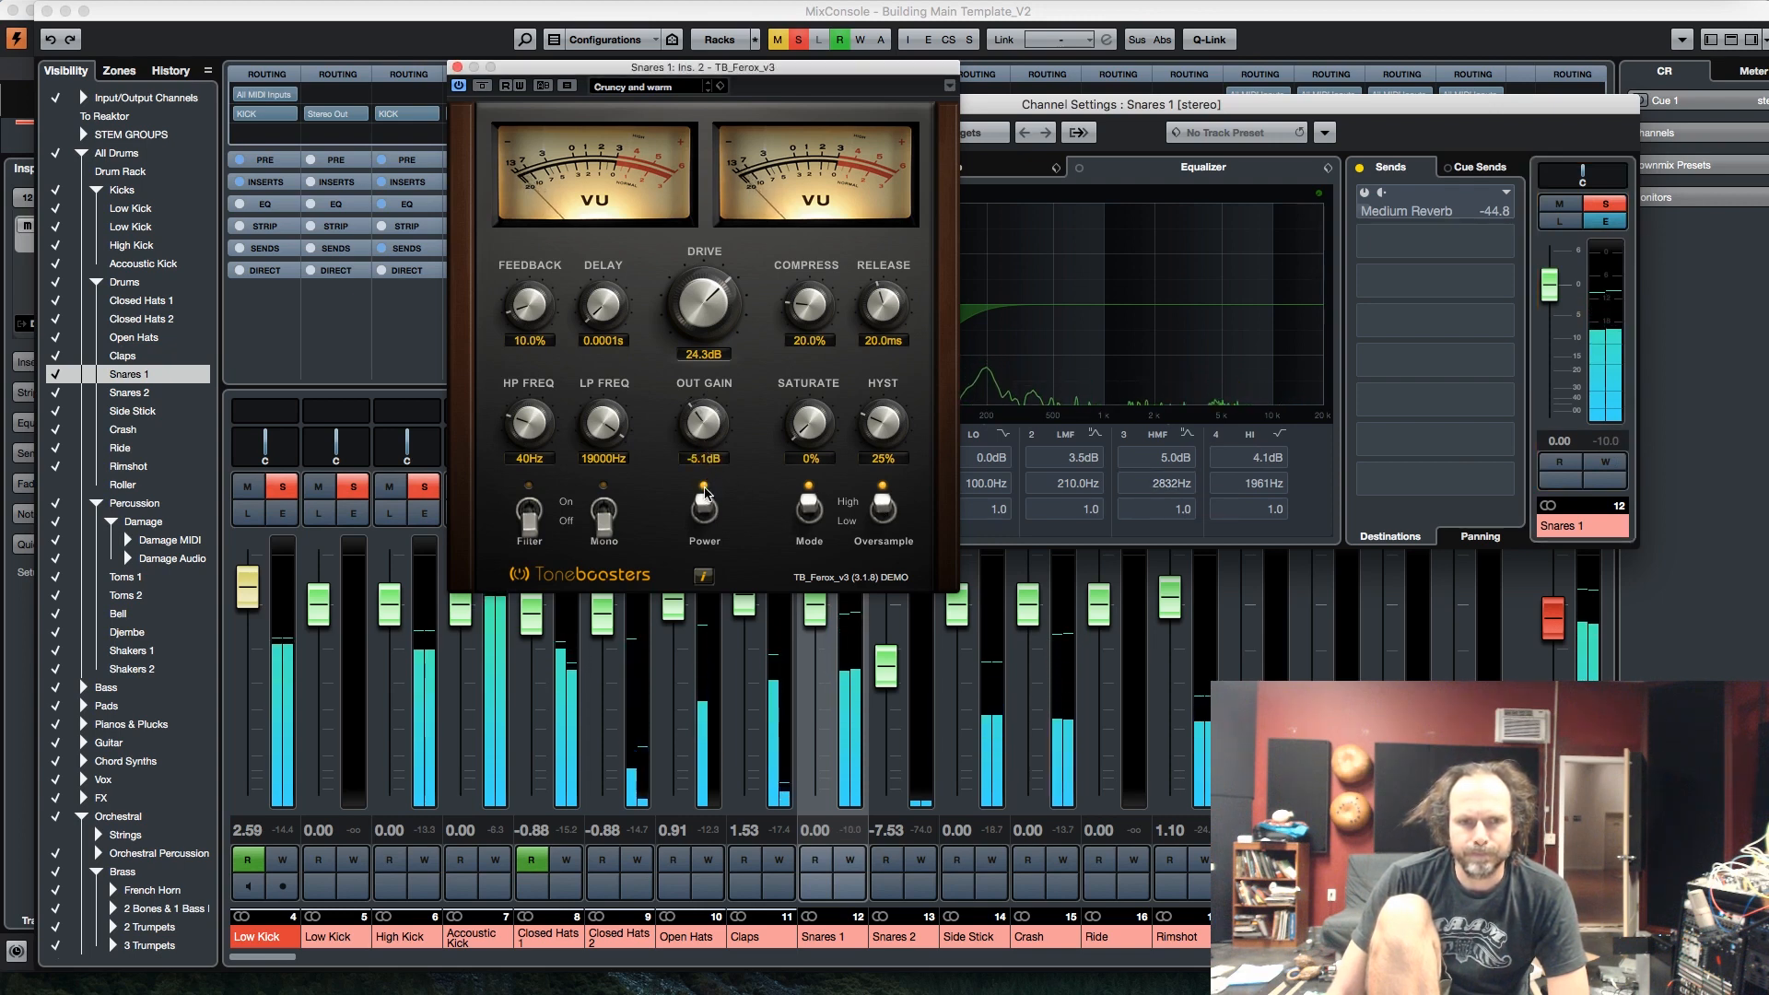
click(1633, 518)
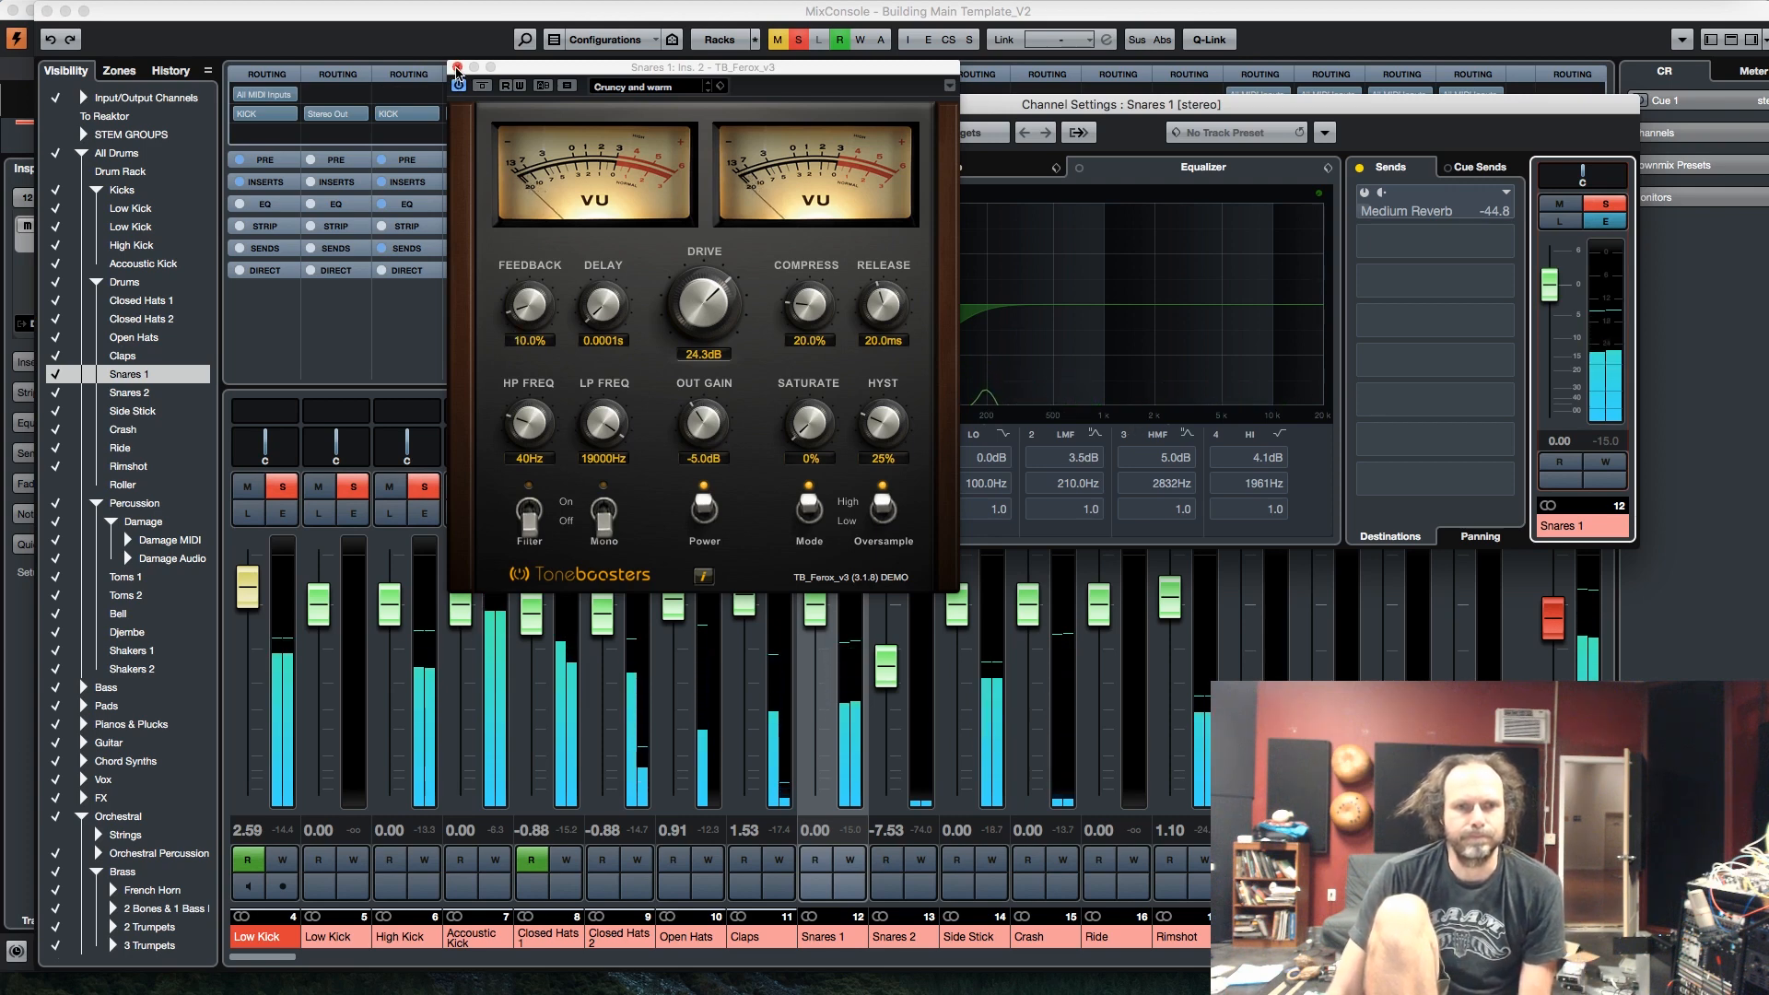
click(457, 67)
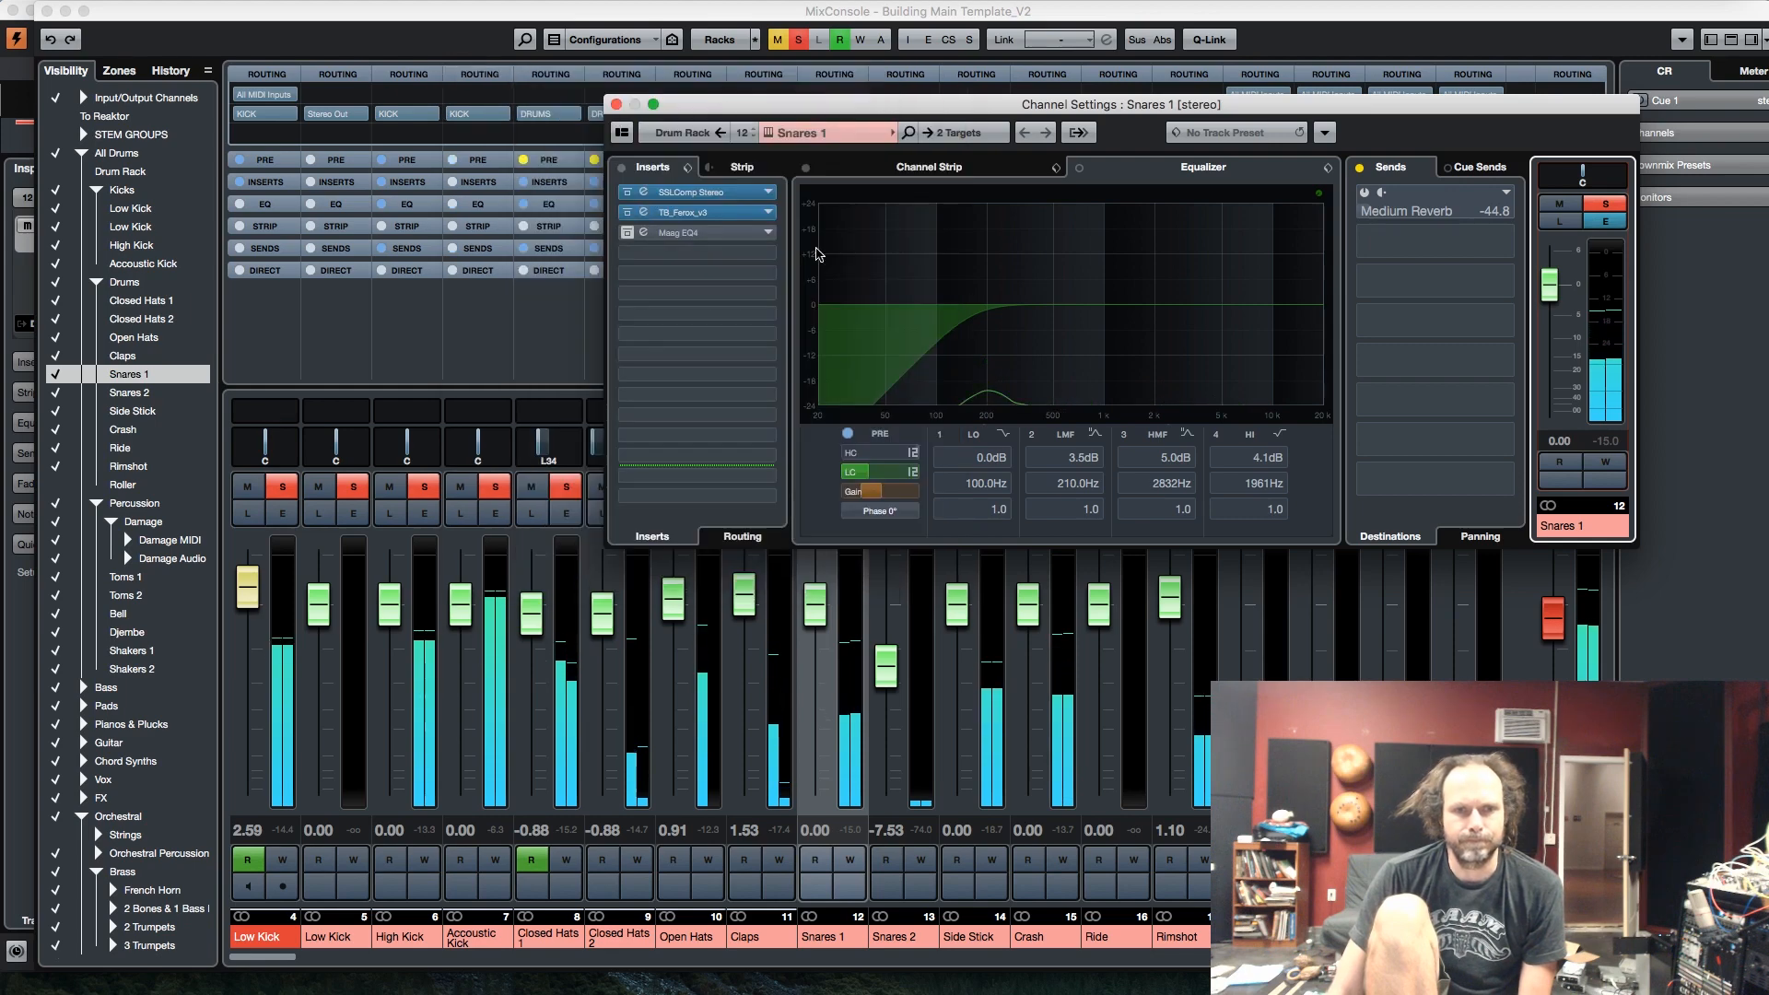
Step: Open the Maag EQ4 insert on Snares 1 and take it out of bypass, comparing the peak level before and after
click(649, 233)
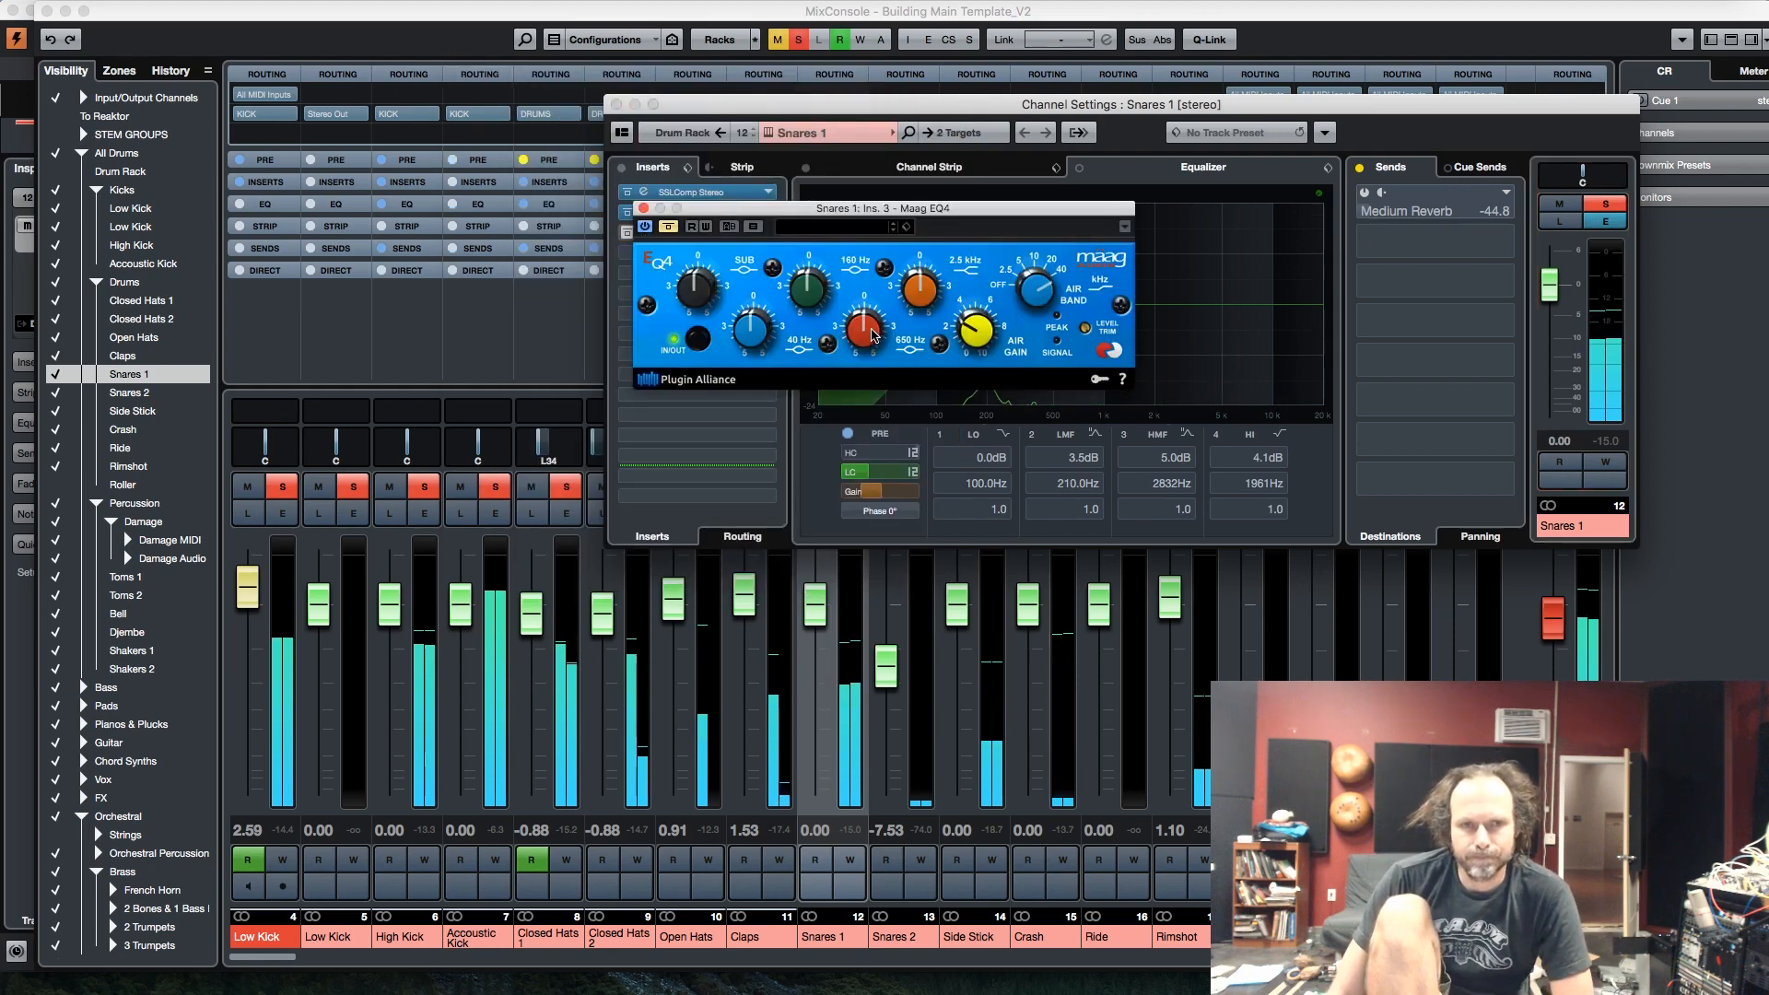
click(1606, 441)
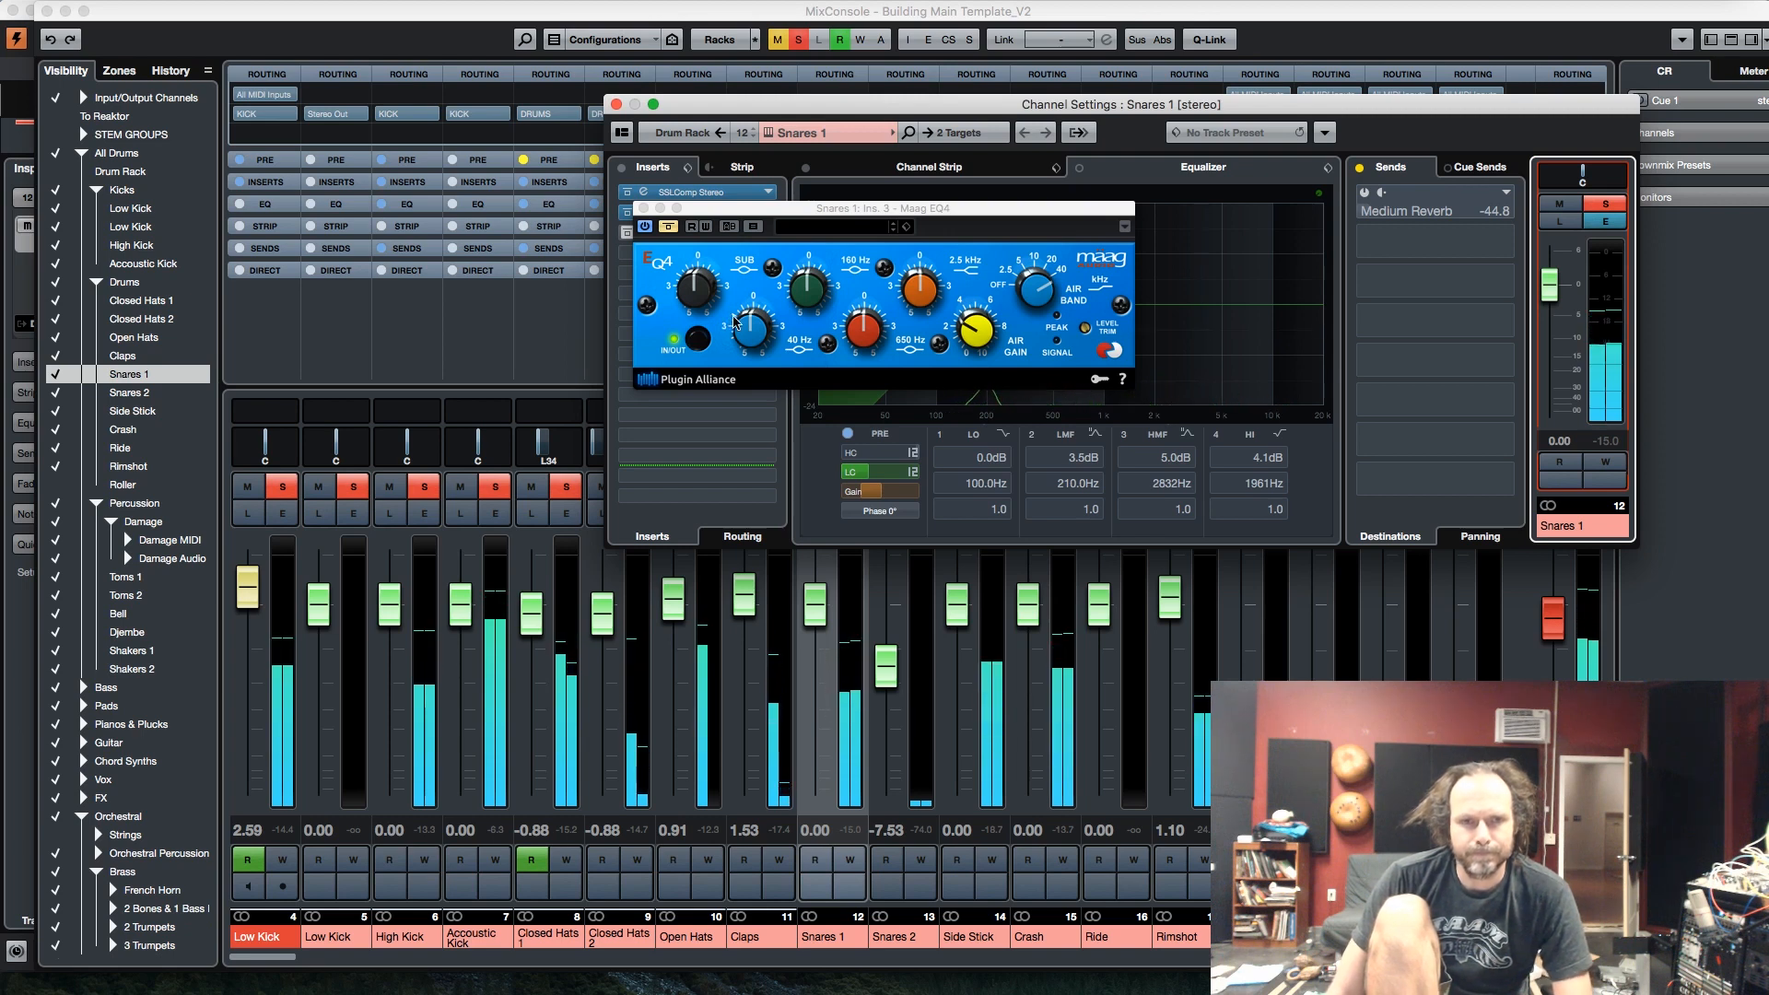
click(666, 228)
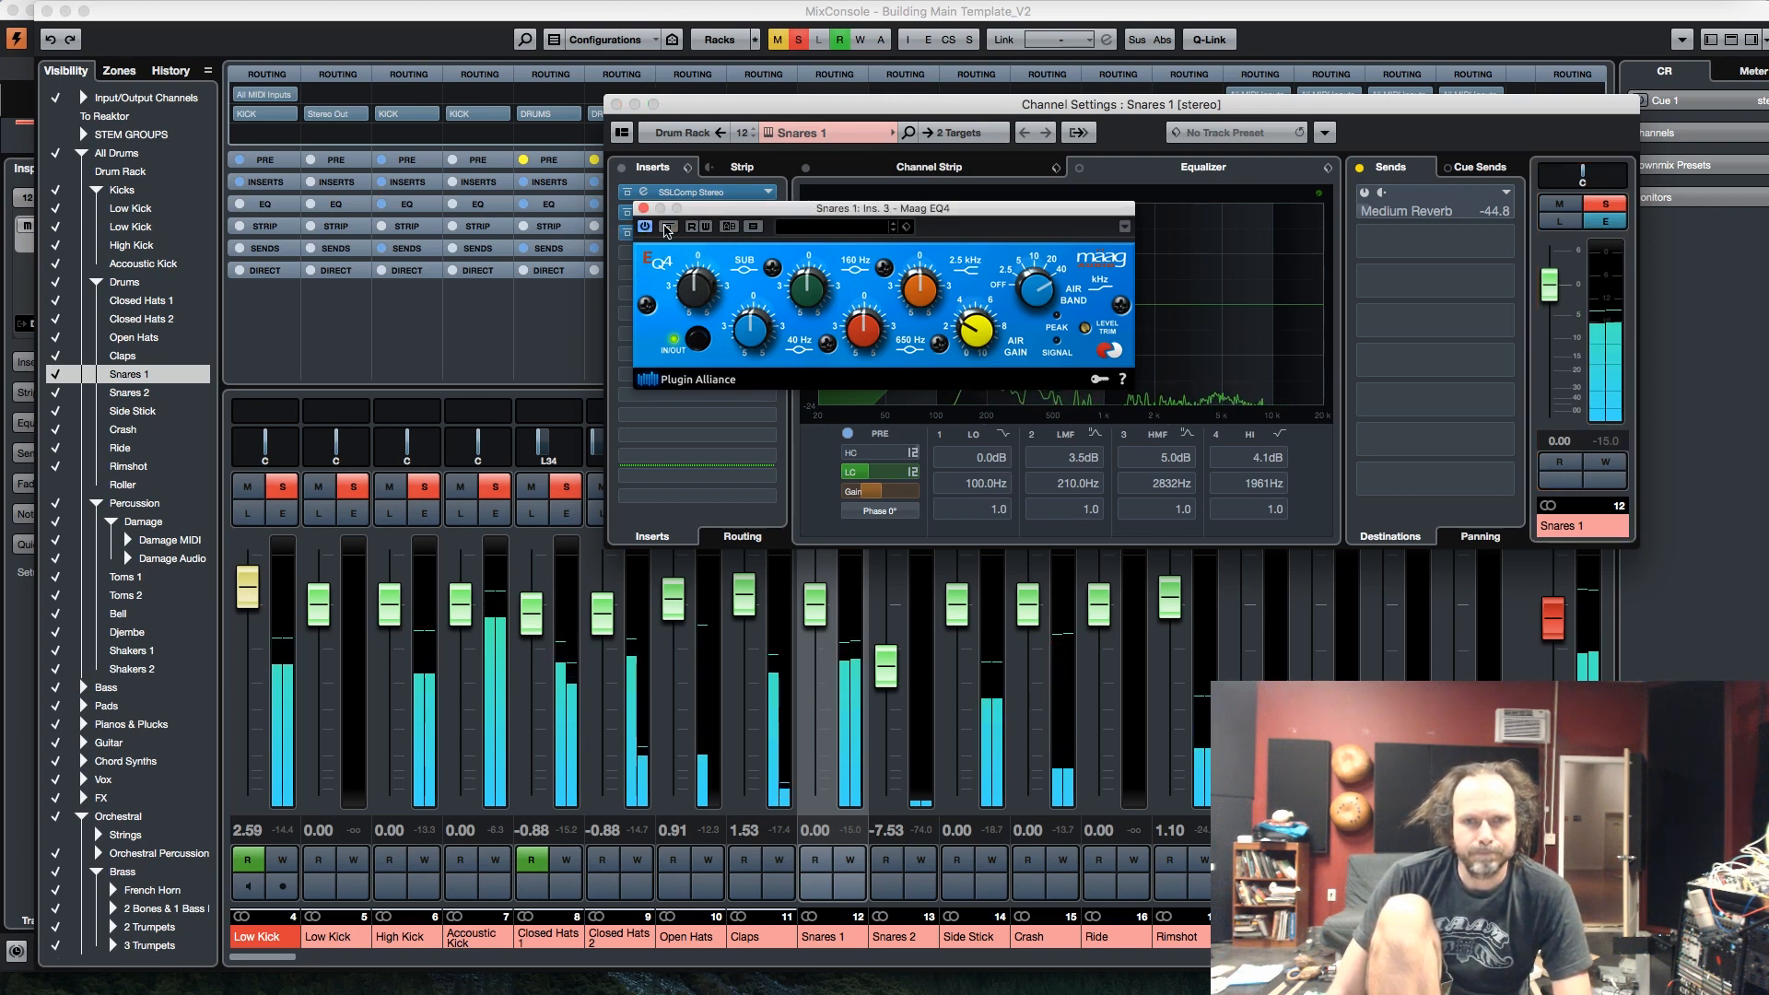
click(1624, 452)
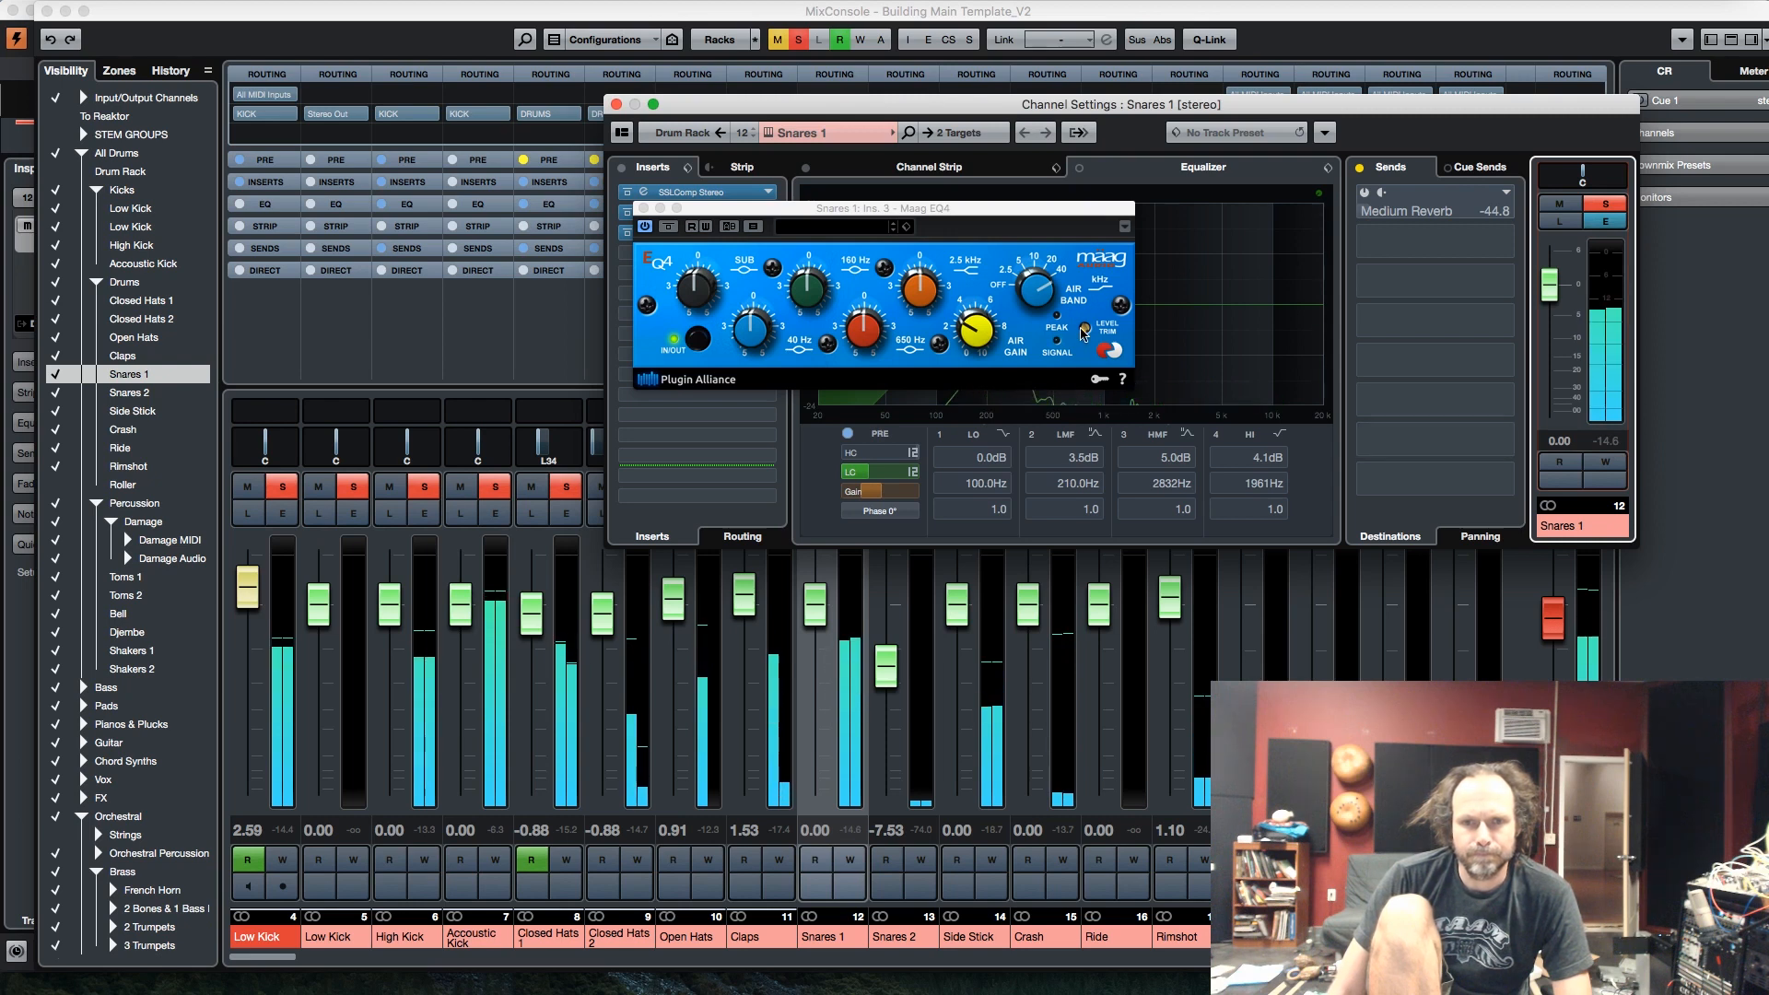
Step: Lower the Maag EQ4 level trim to about -0.6 dB while monitoring the Snares 1 peak, and close the plug-in
click(1085, 327)
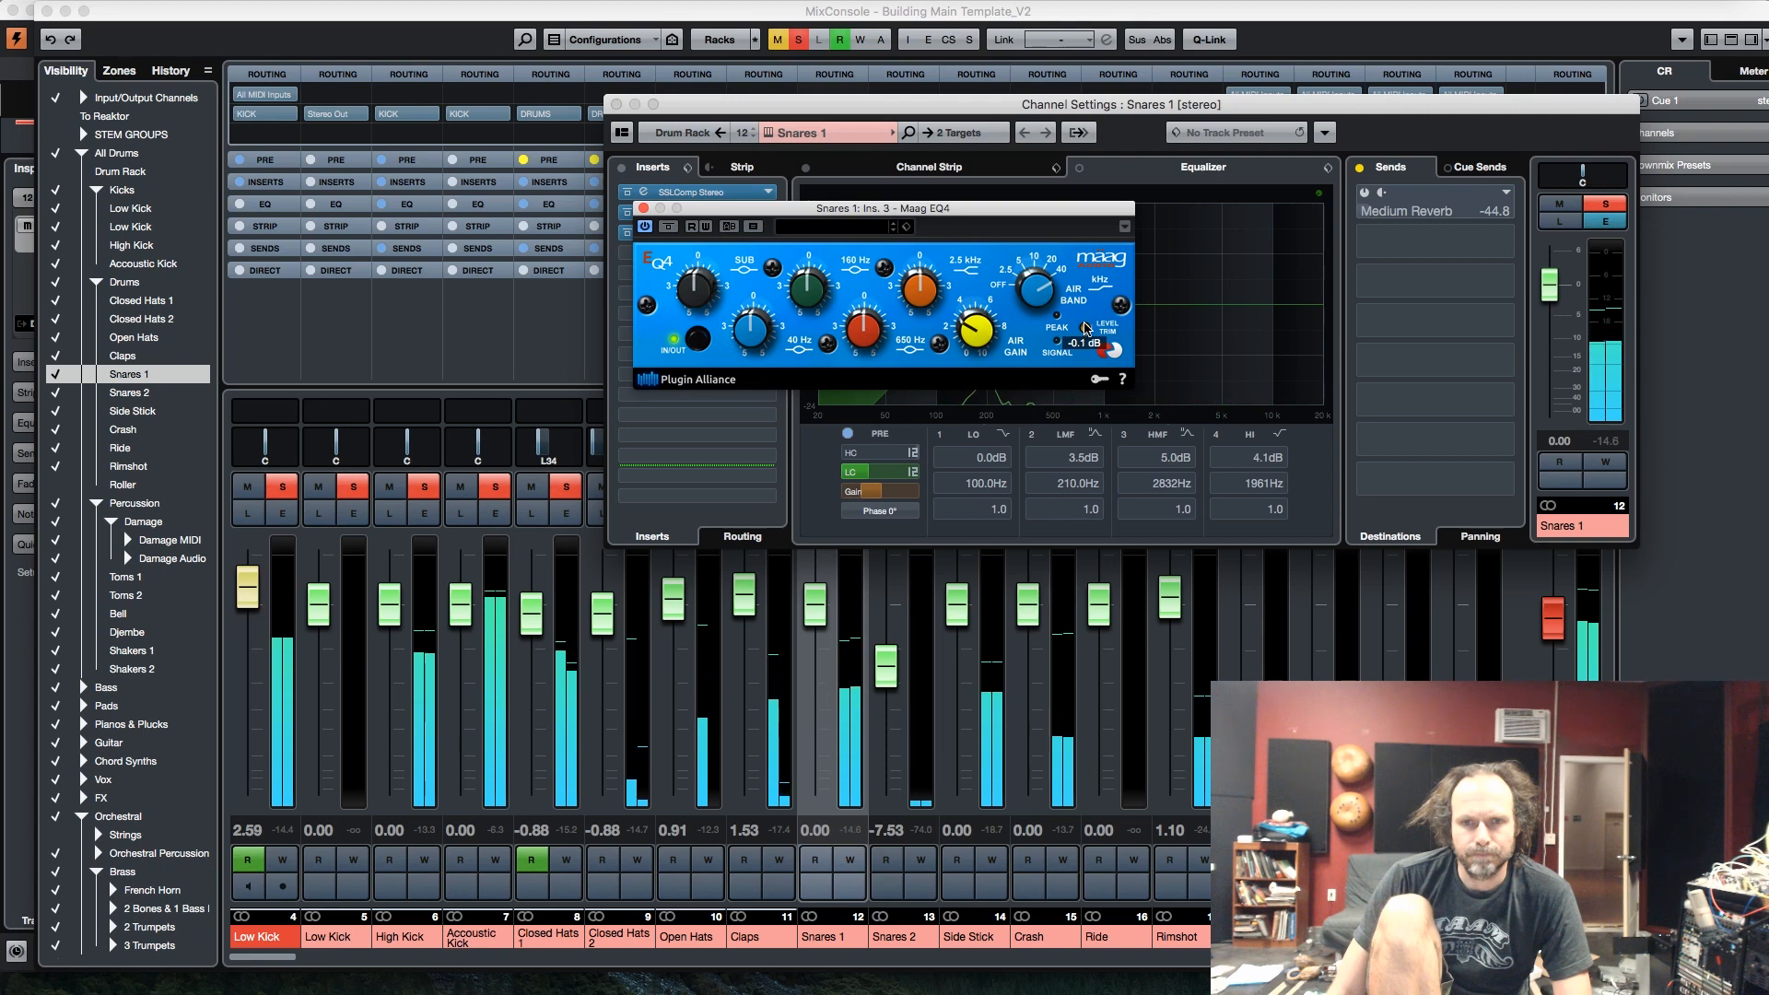
drag(1085, 326, 1085, 326)
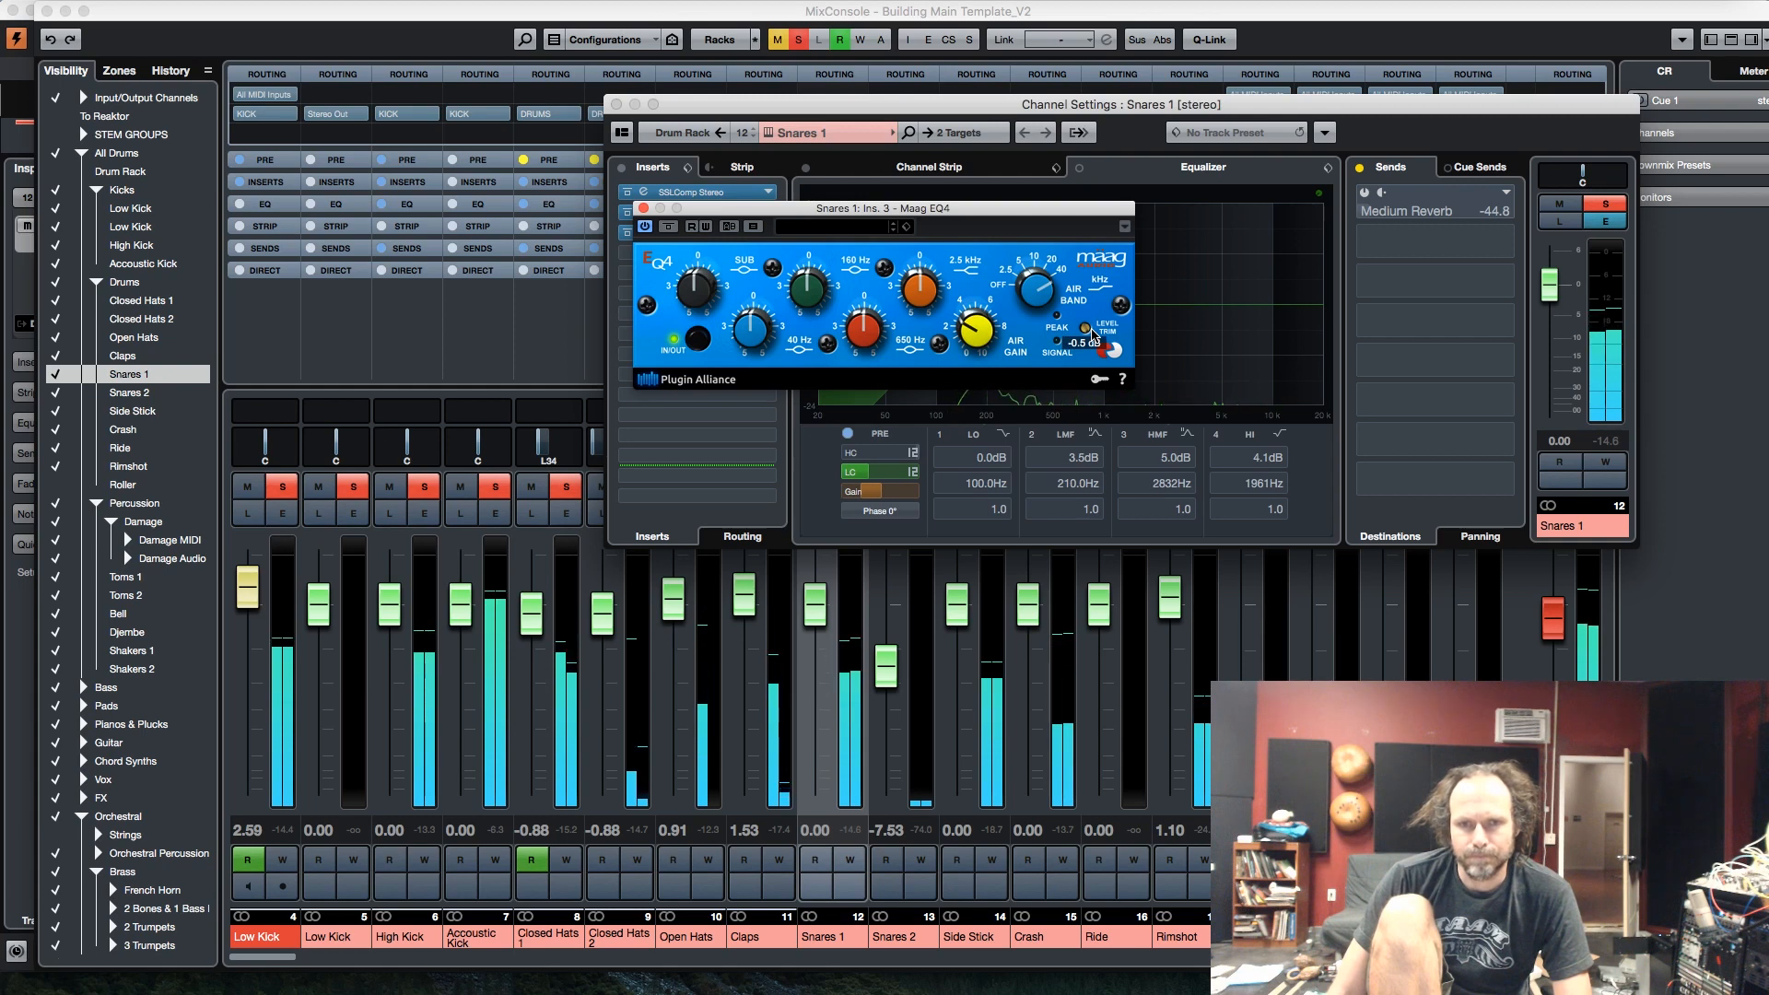
click(1612, 442)
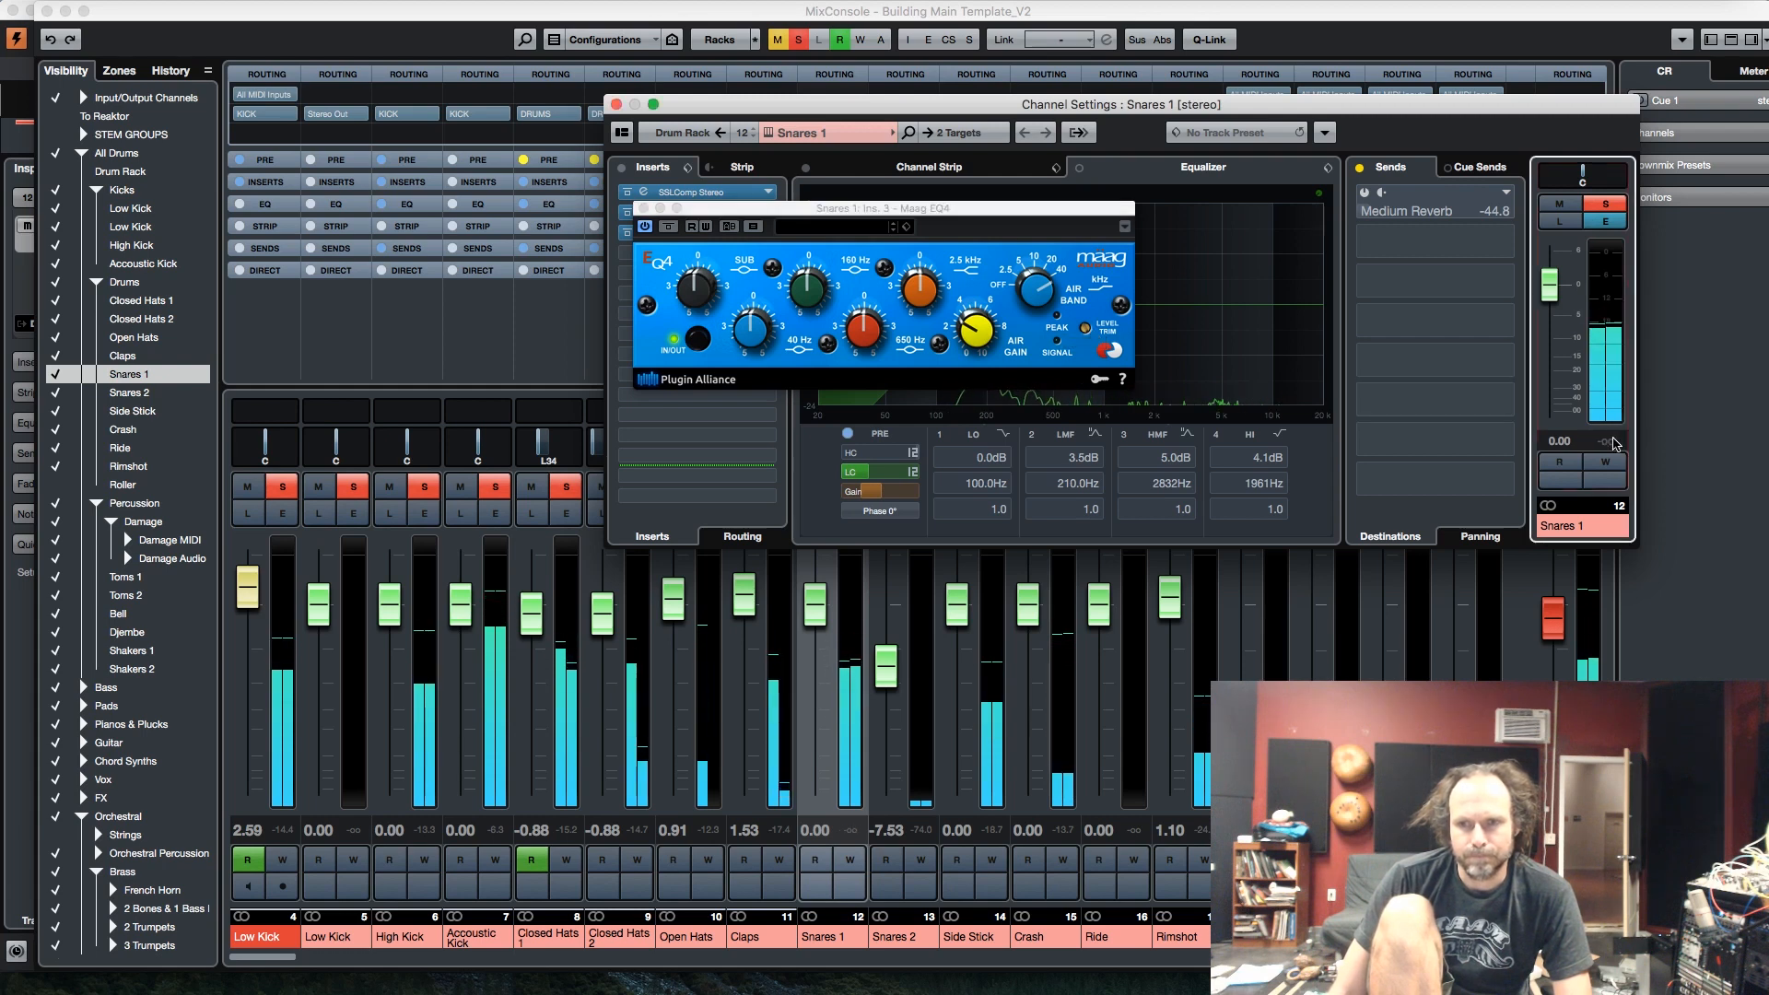
click(1648, 516)
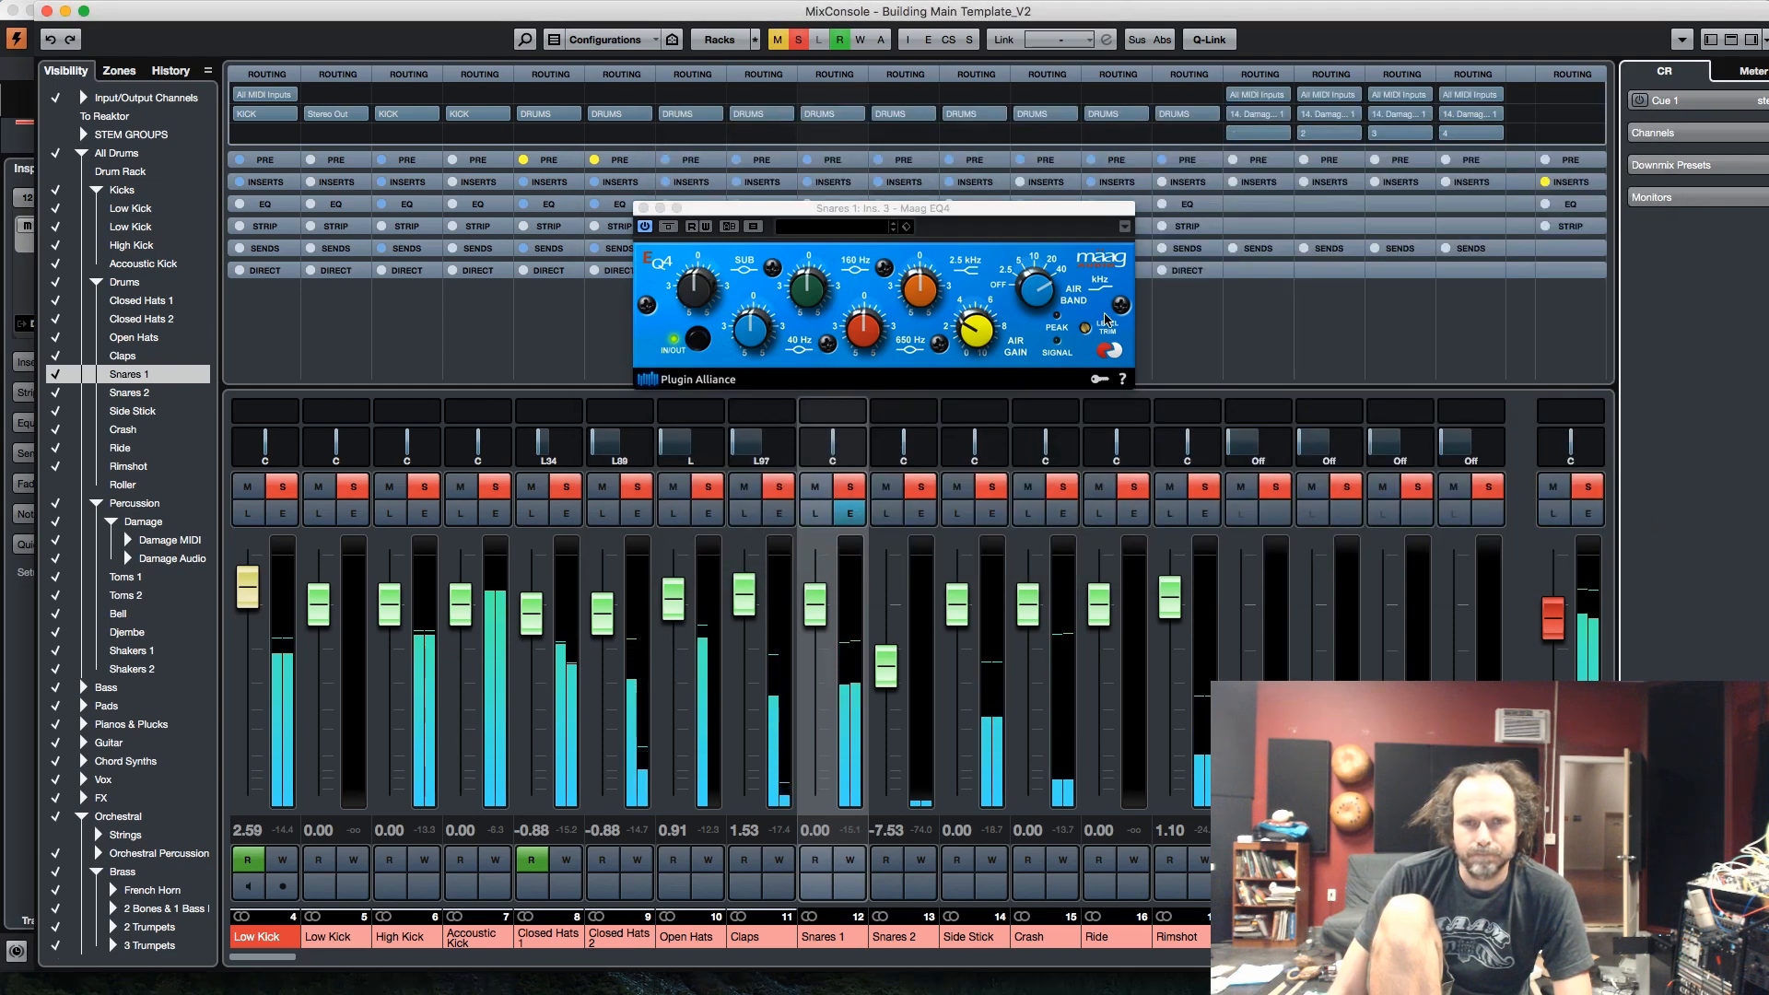
click(1086, 334)
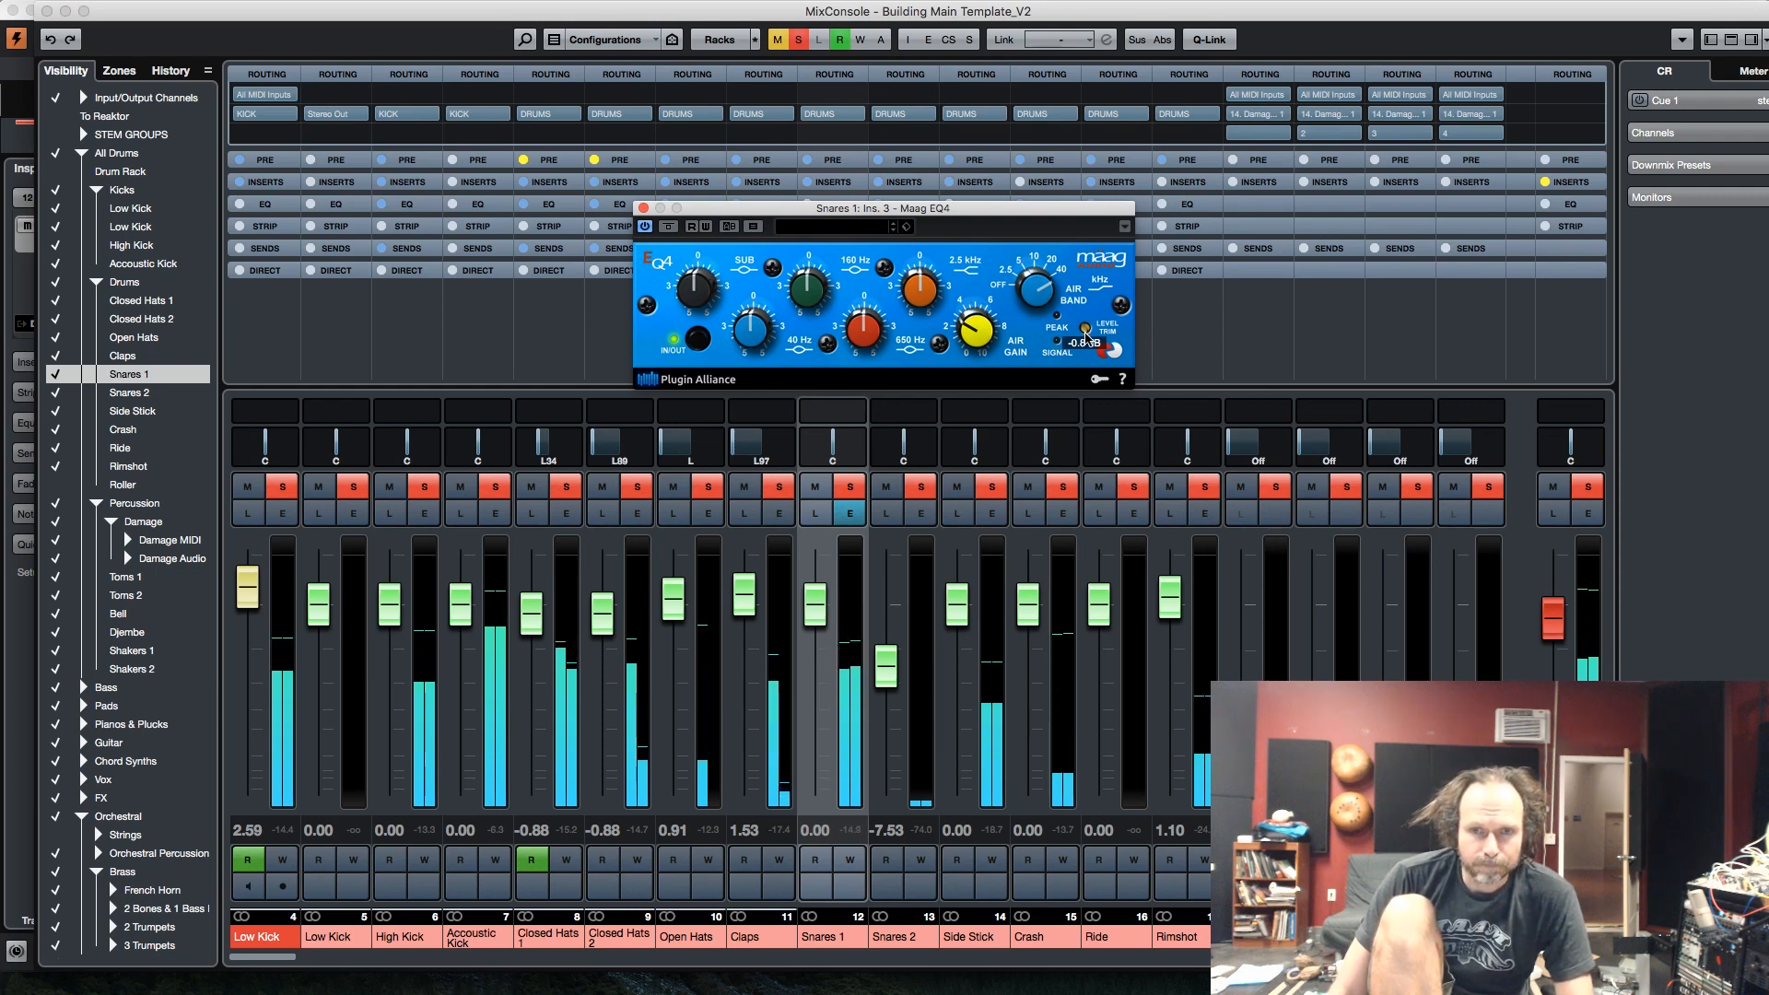
mouse_move(1098, 329)
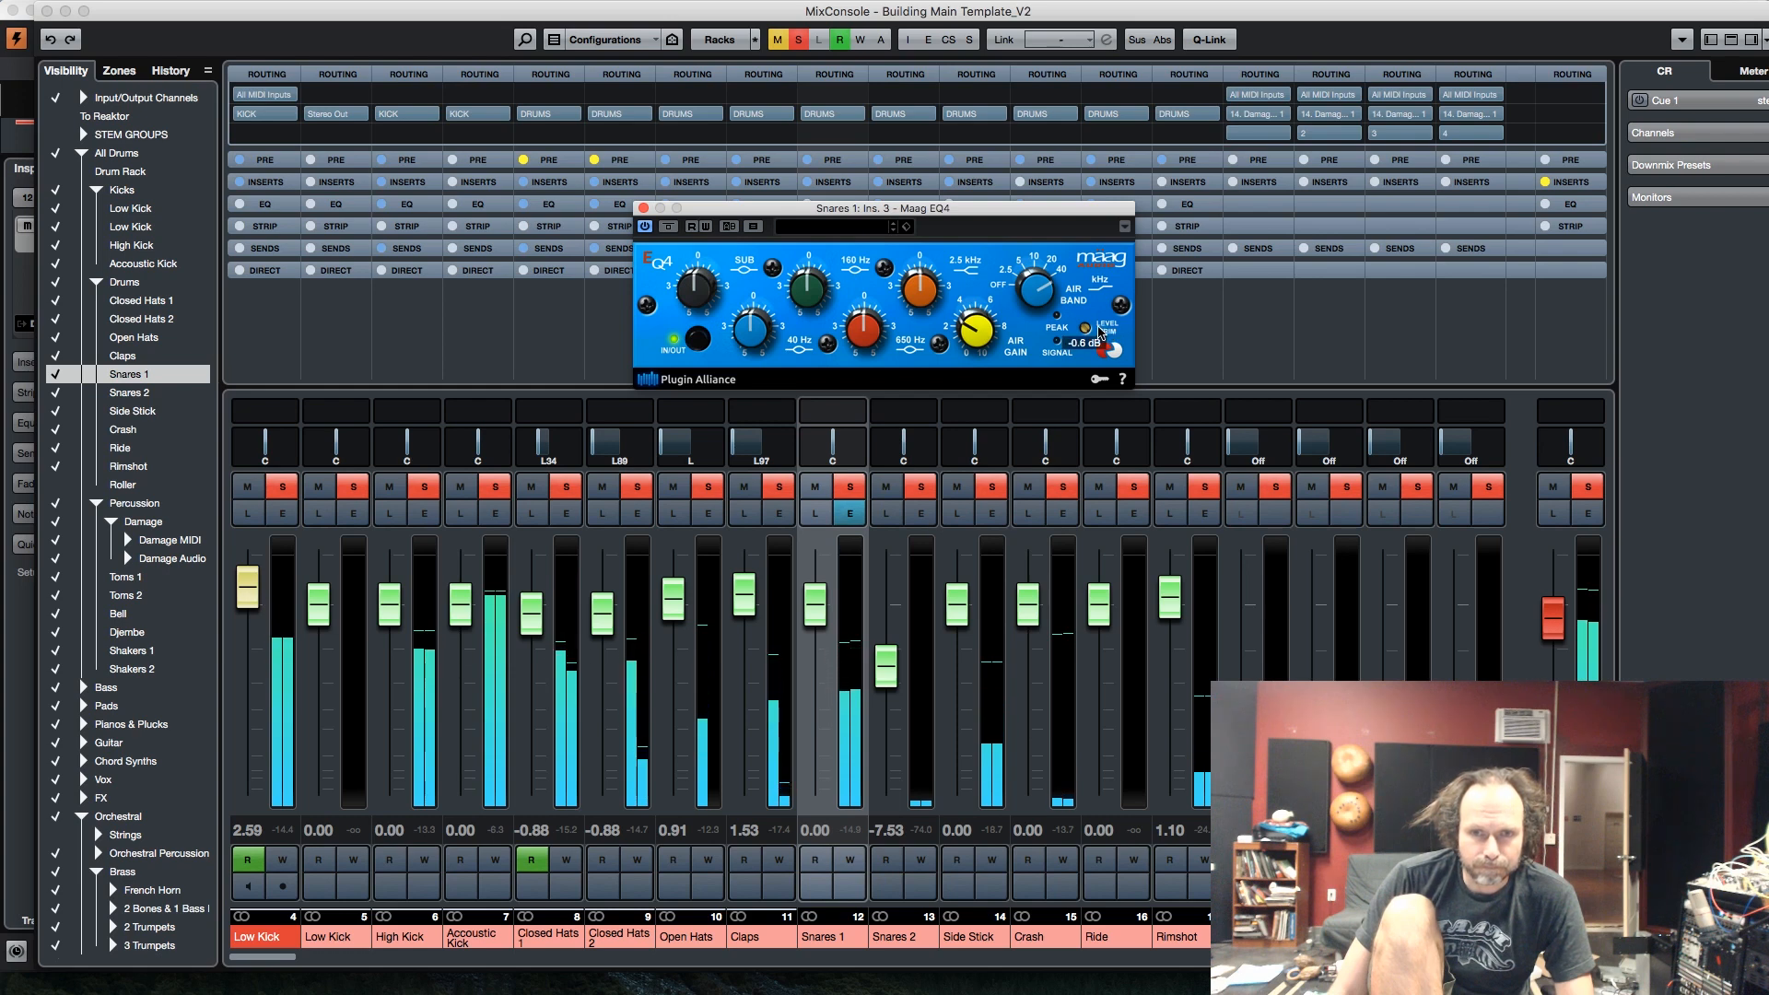
drag(1099, 329, 1096, 332)
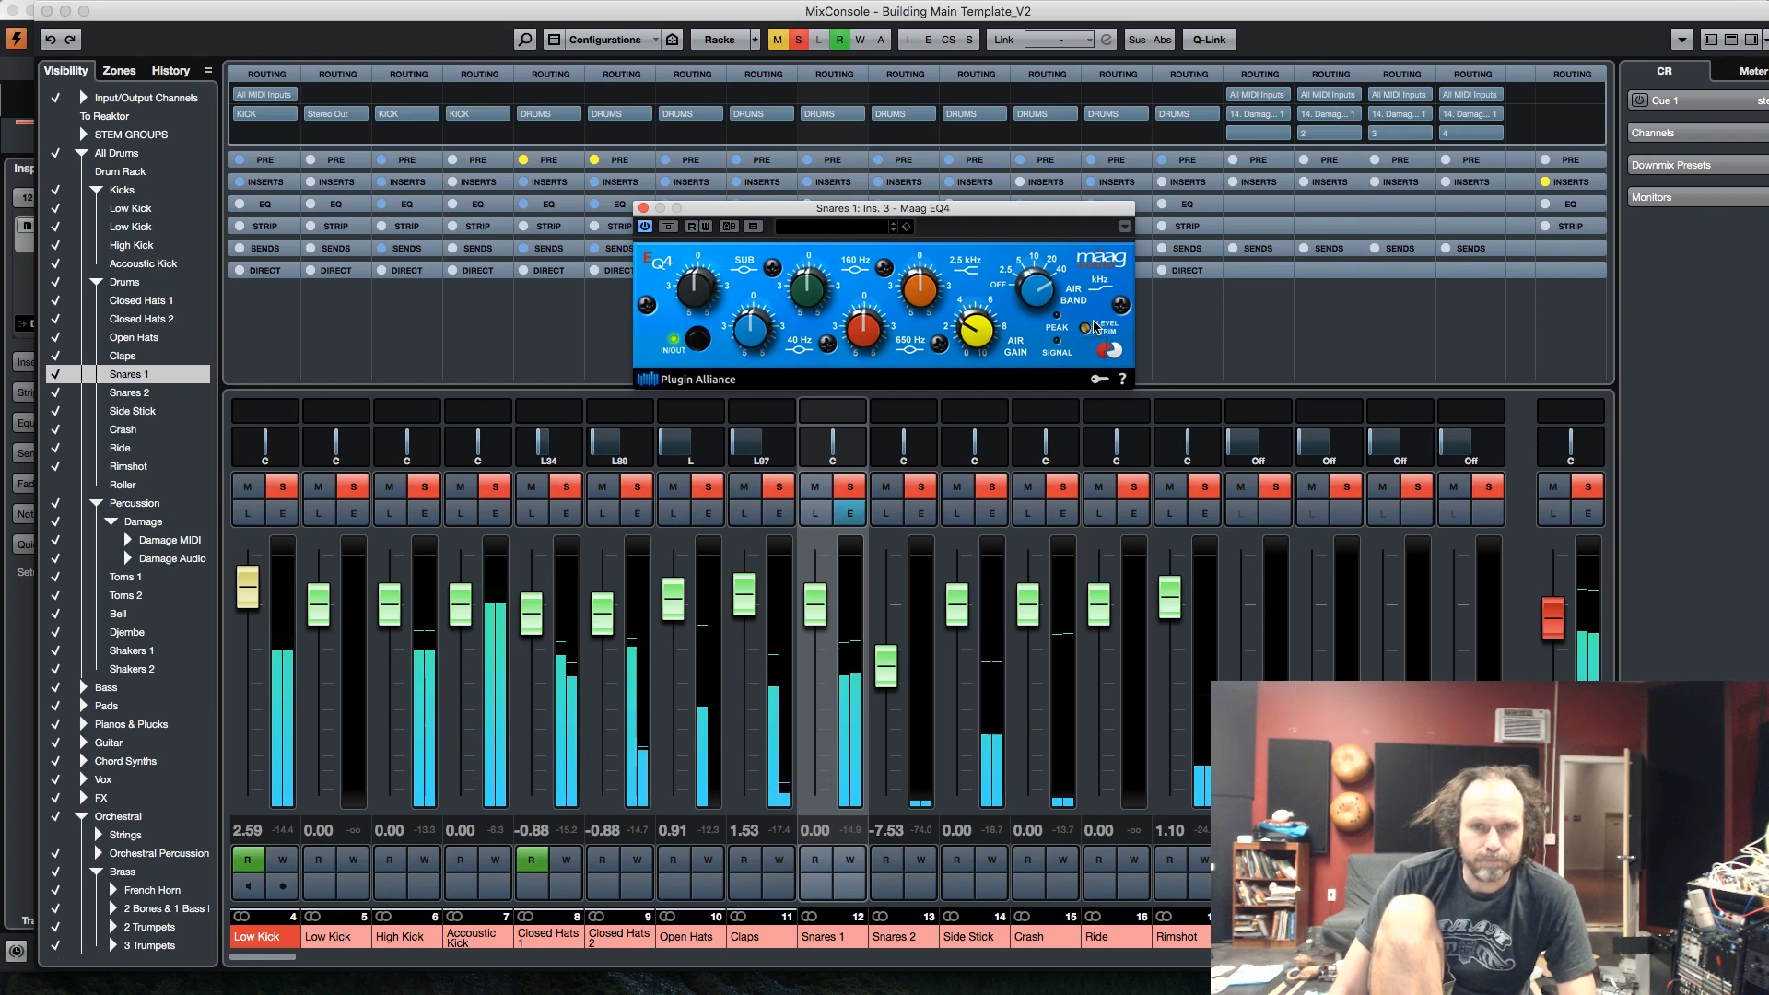
click(643, 208)
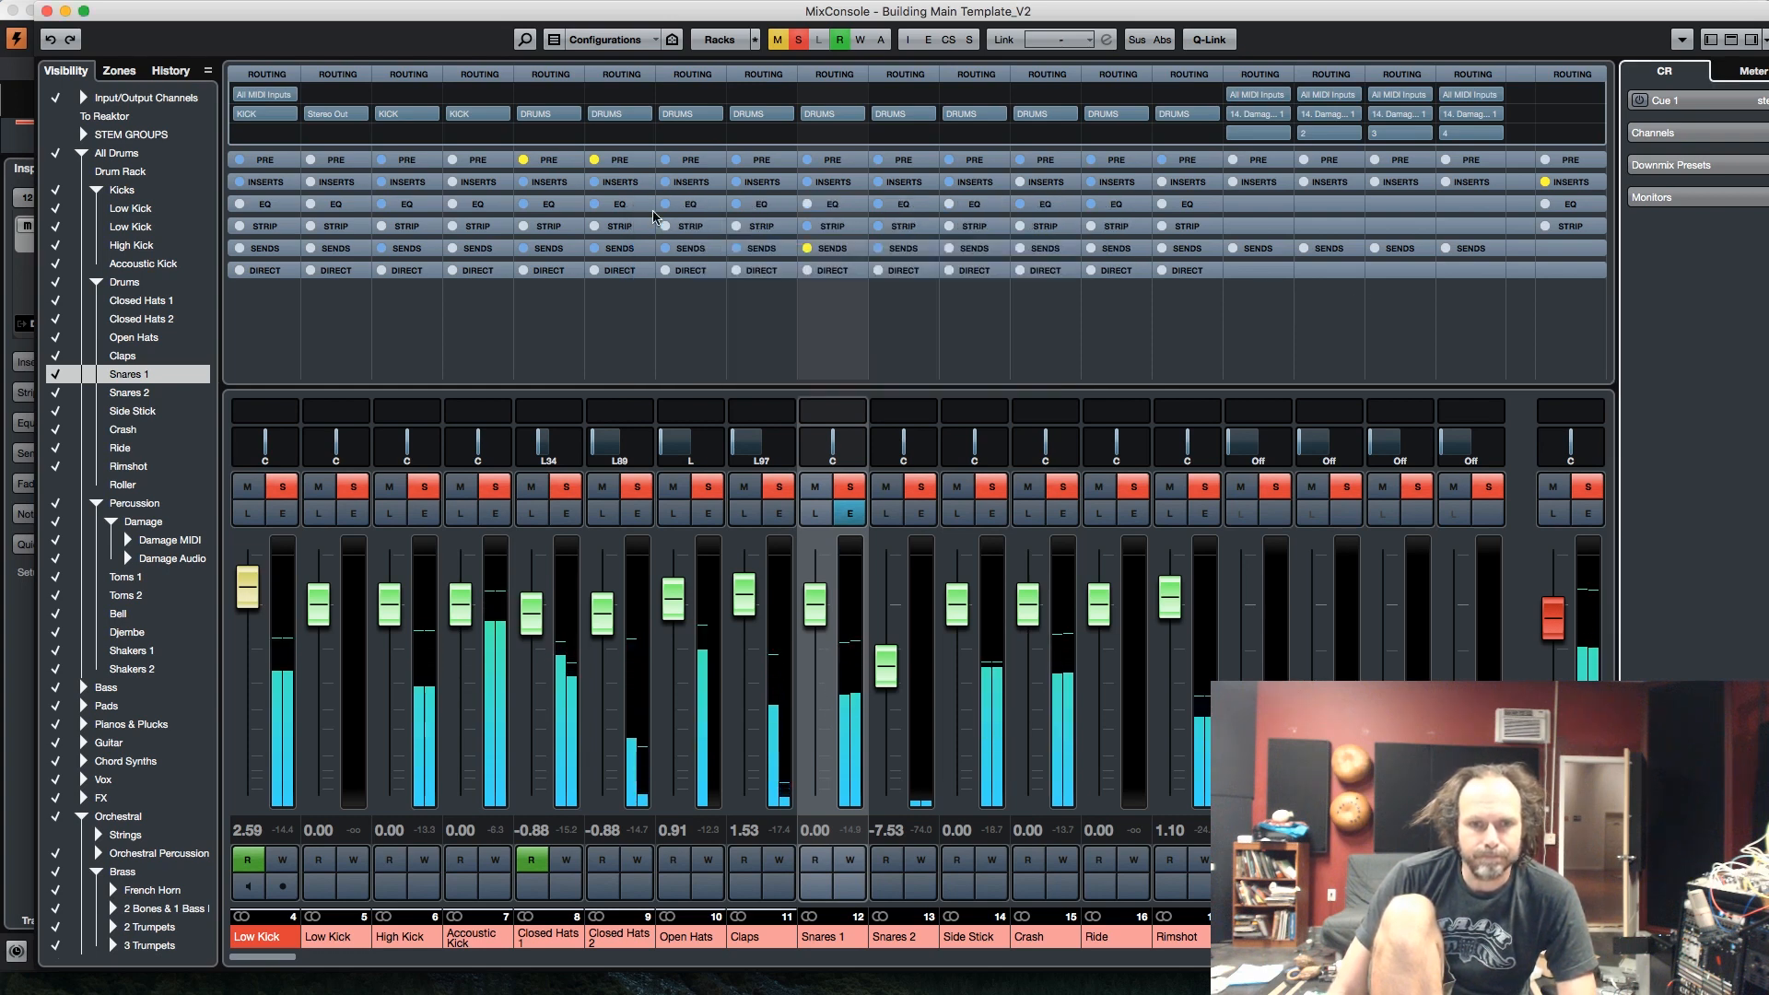
Step: Recheck the Snares 1 peak level in its channel settings, and follow its output to the DRUMS group to check that group's peak
click(848, 513)
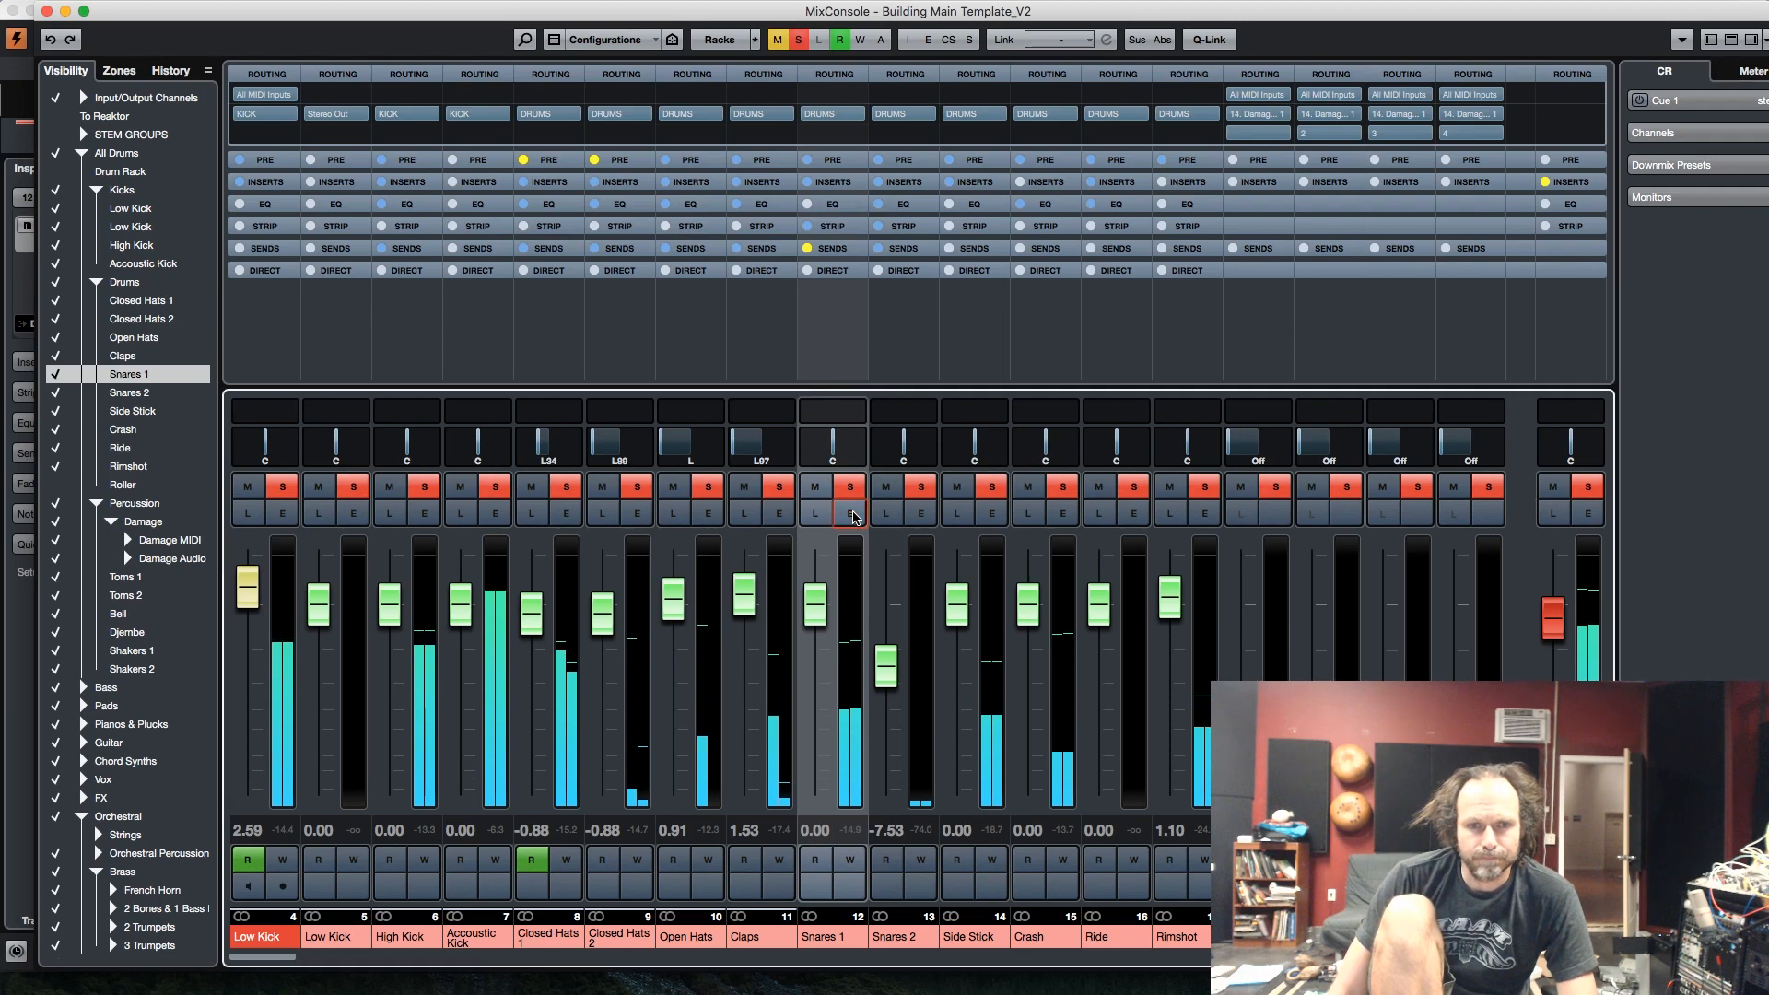
click(1605, 441)
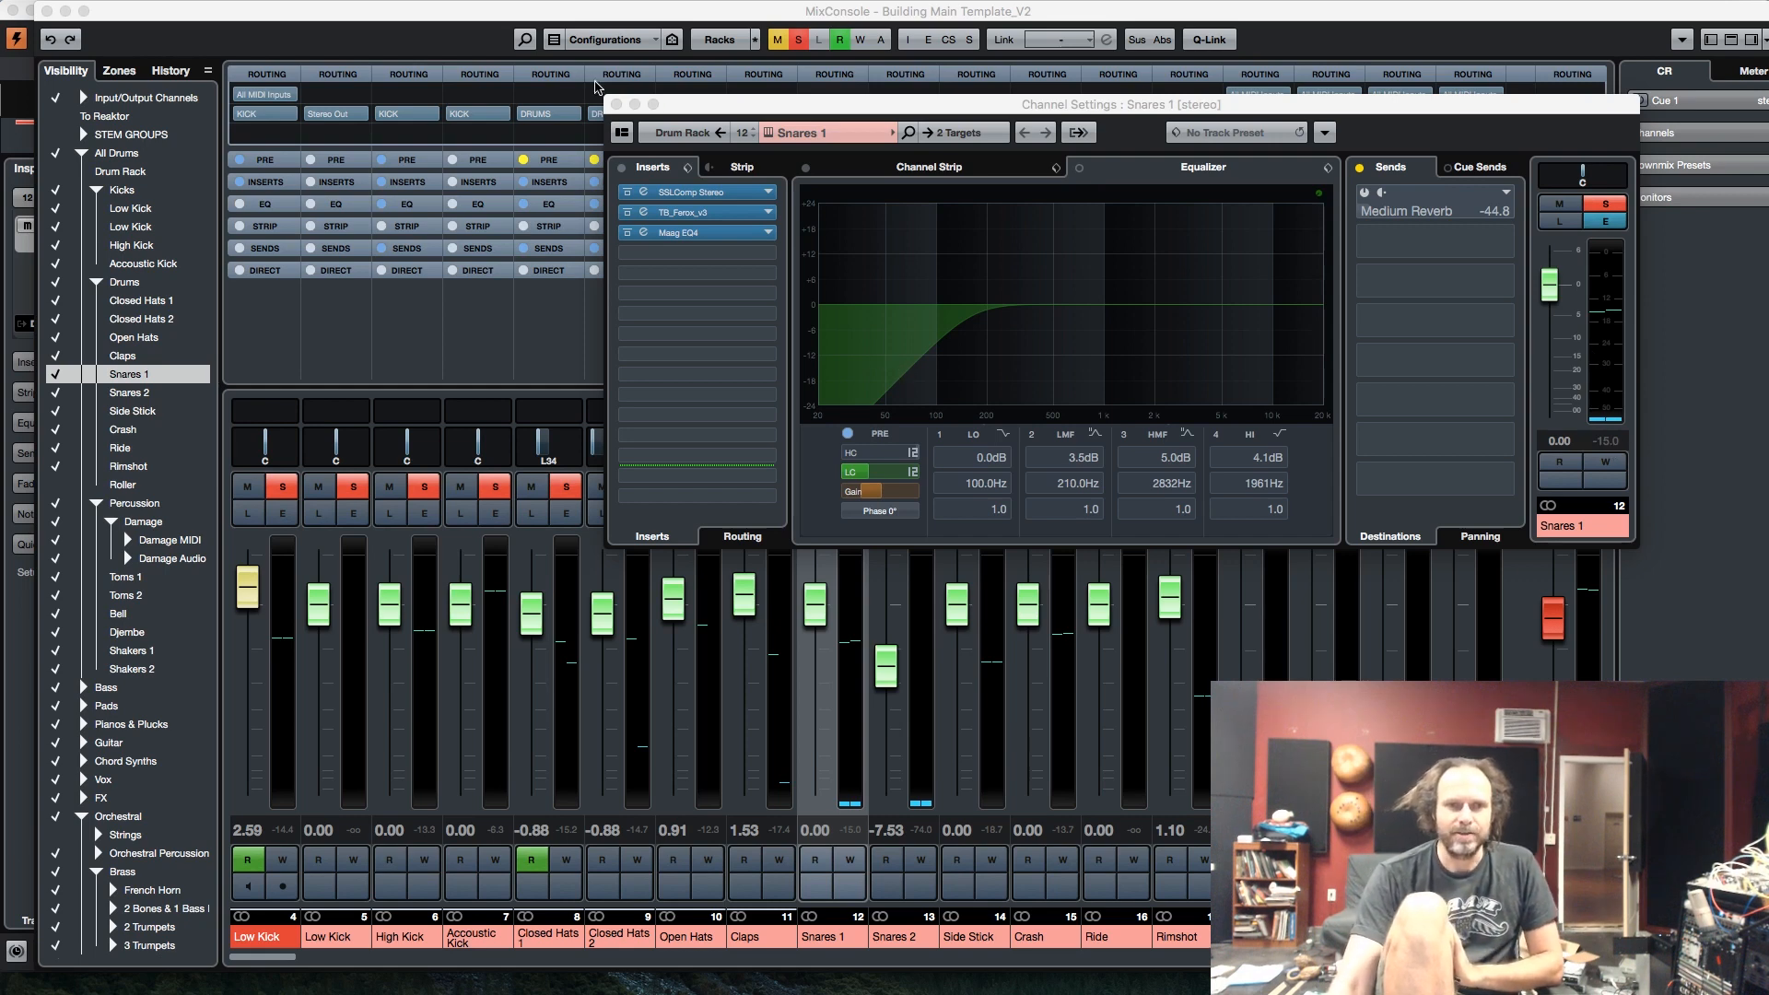
click(962, 134)
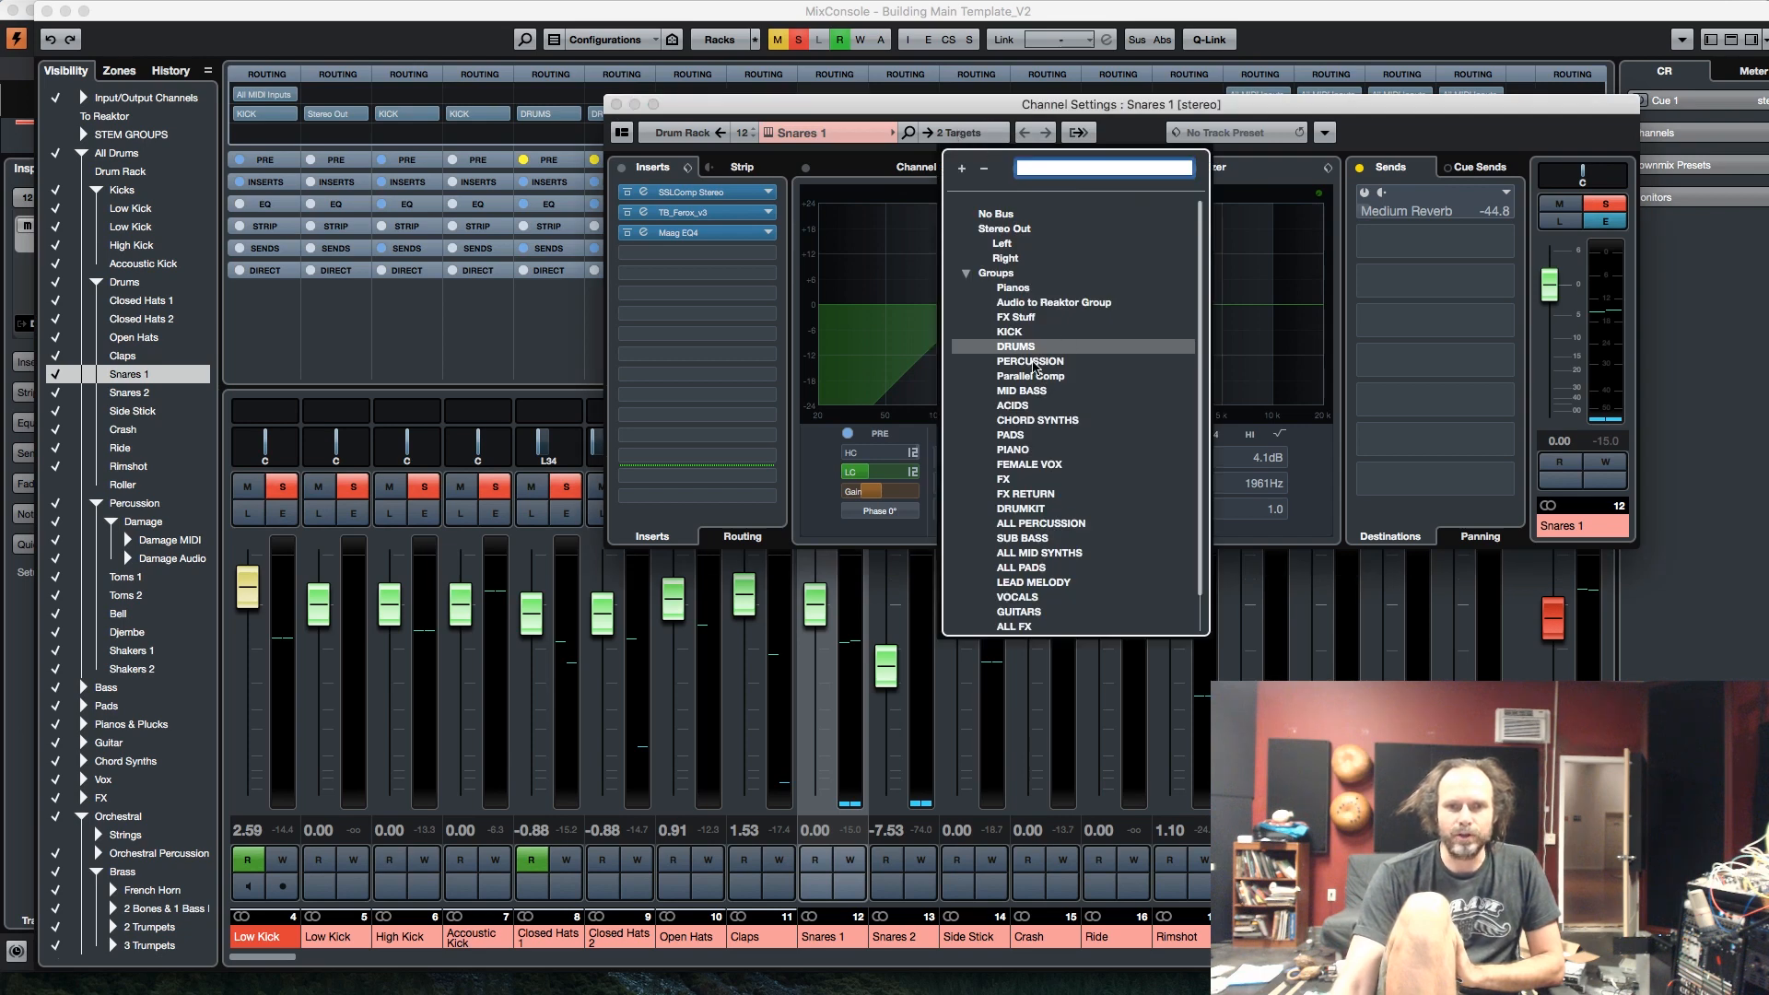
click(1016, 348)
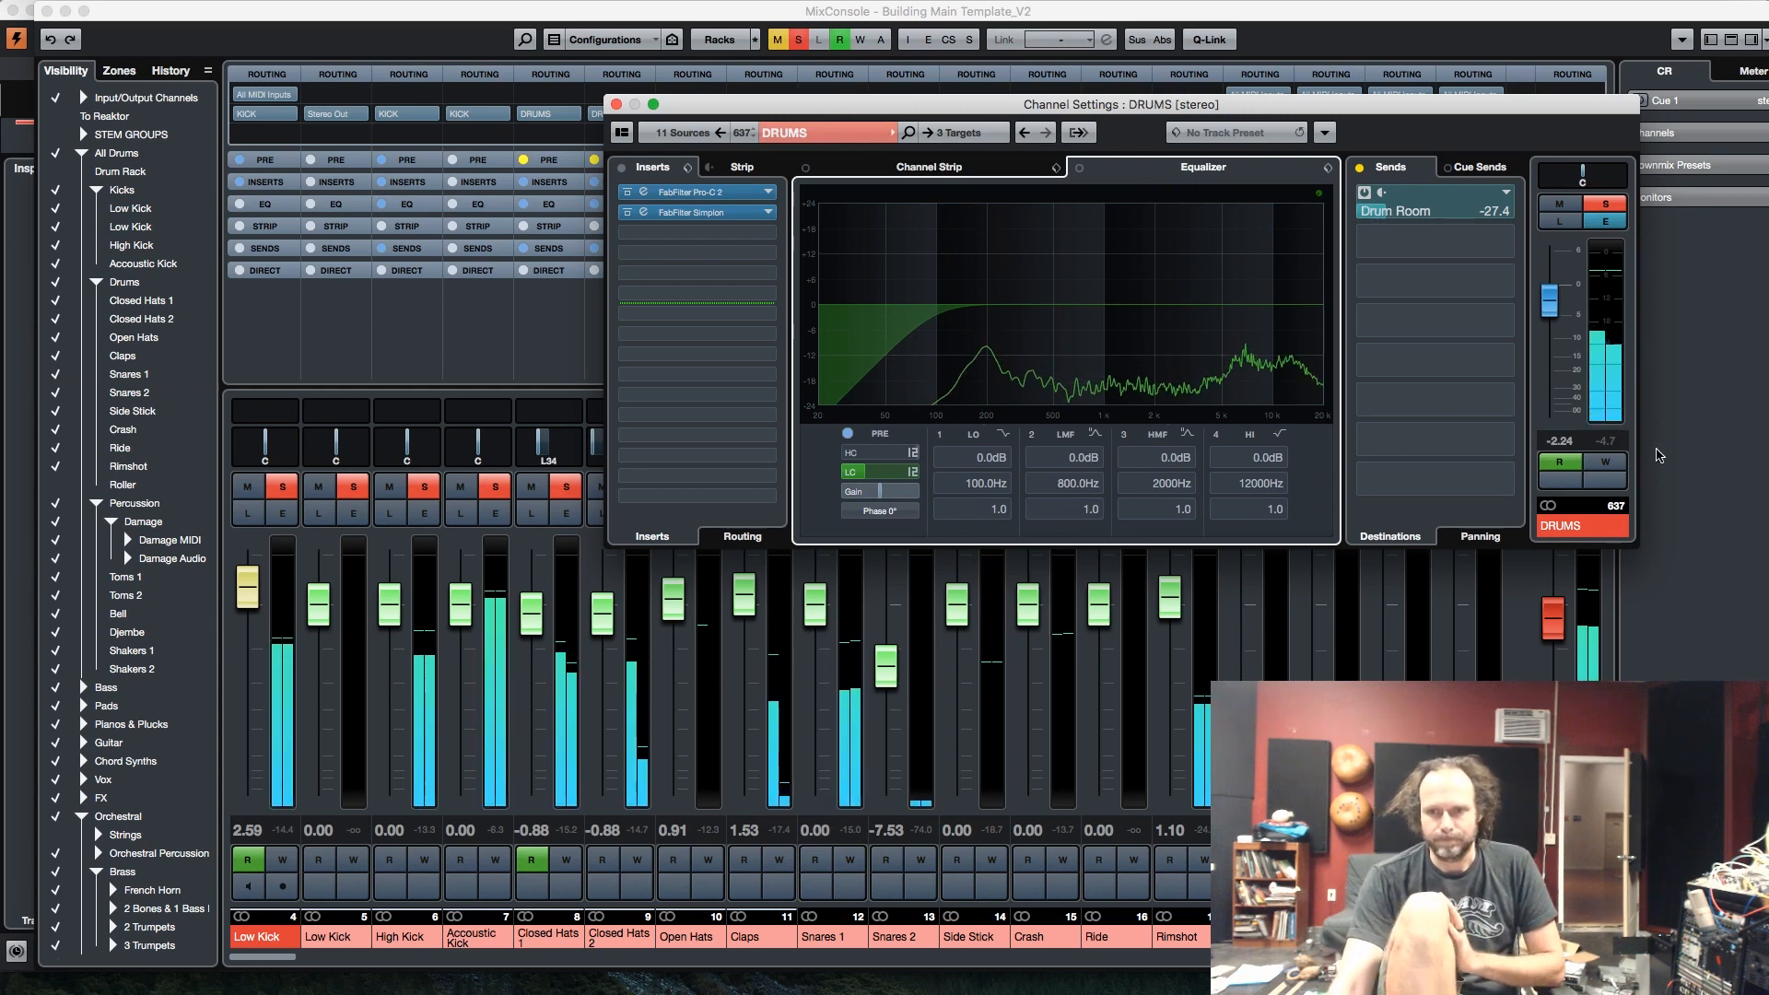
click(1605, 442)
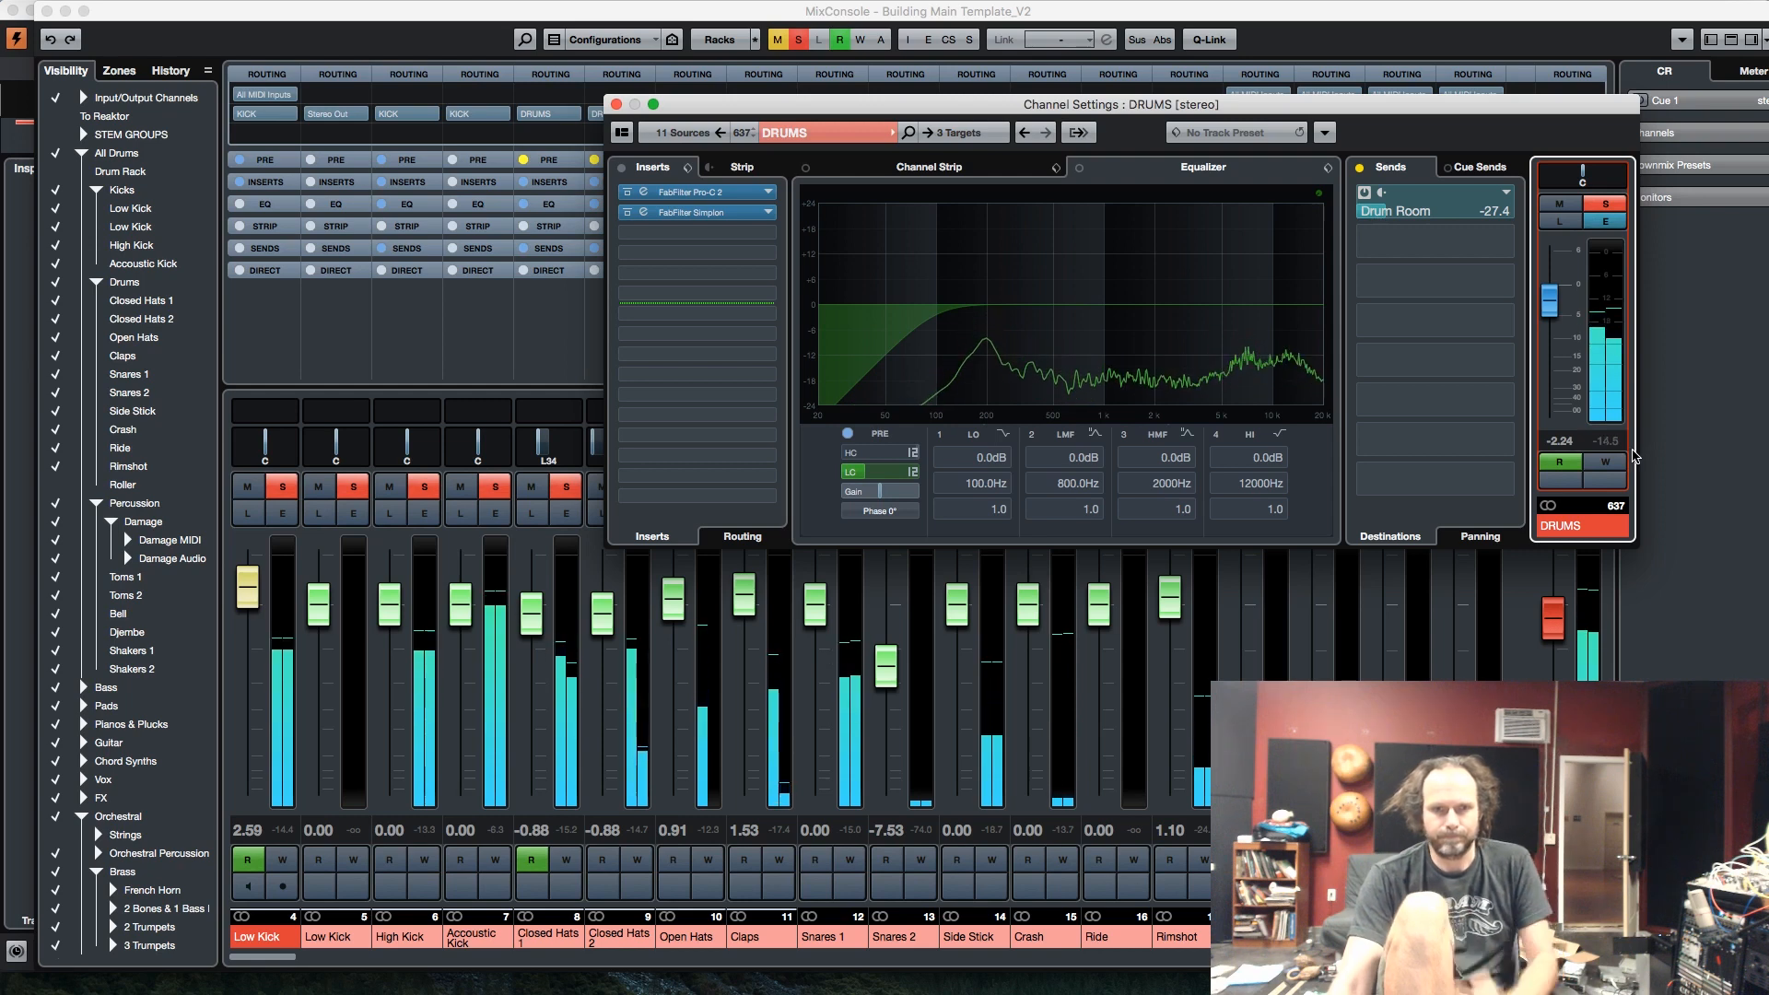
key(space)
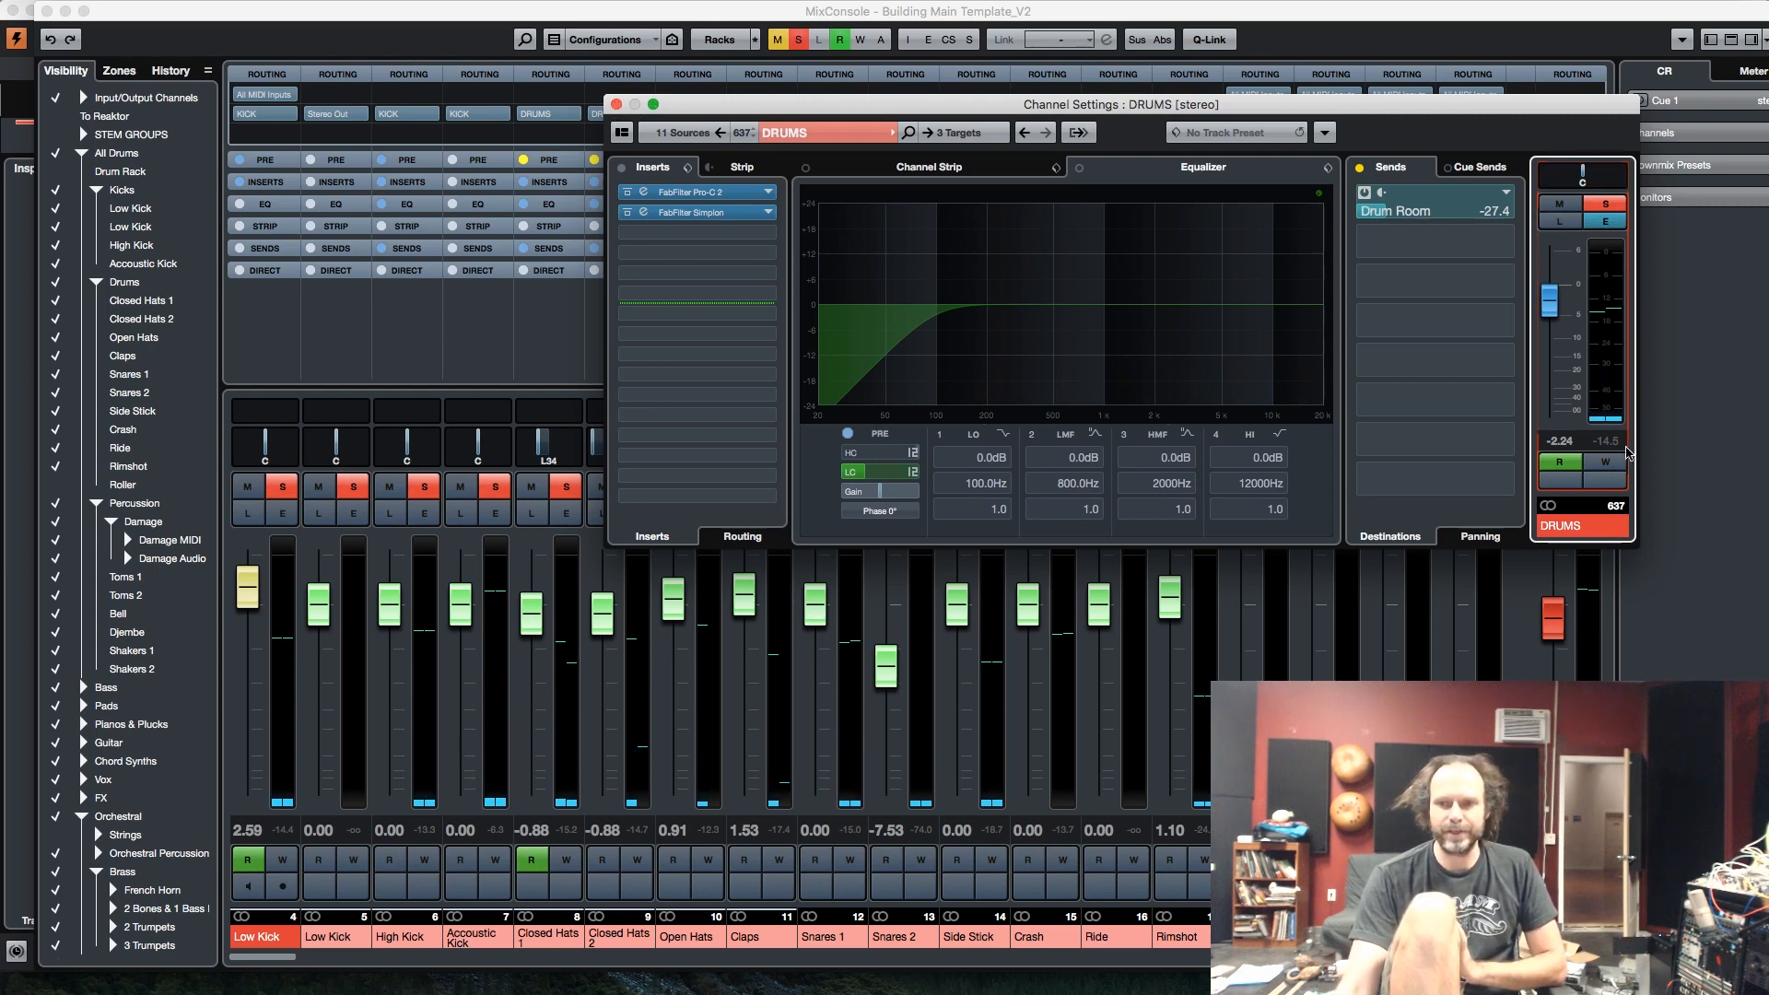
click(616, 104)
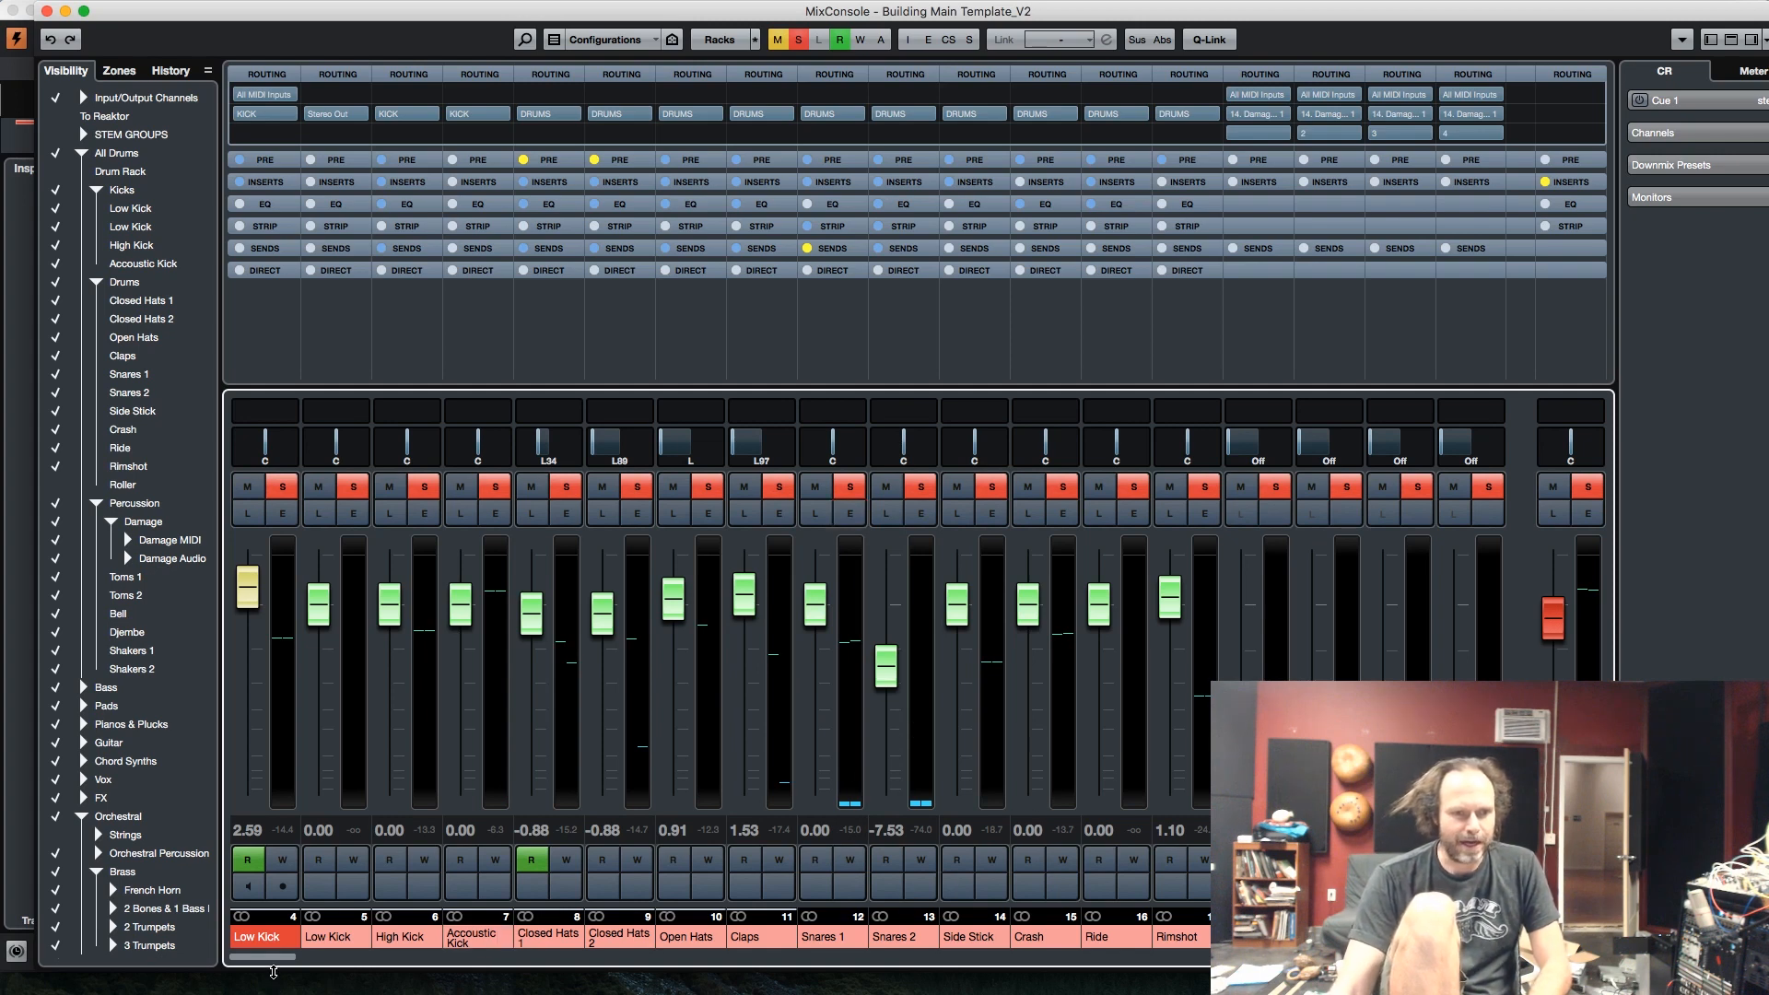
Step: Reset the Accoustic Kick peak reading and check its level during playback in its channel settings
click(494, 831)
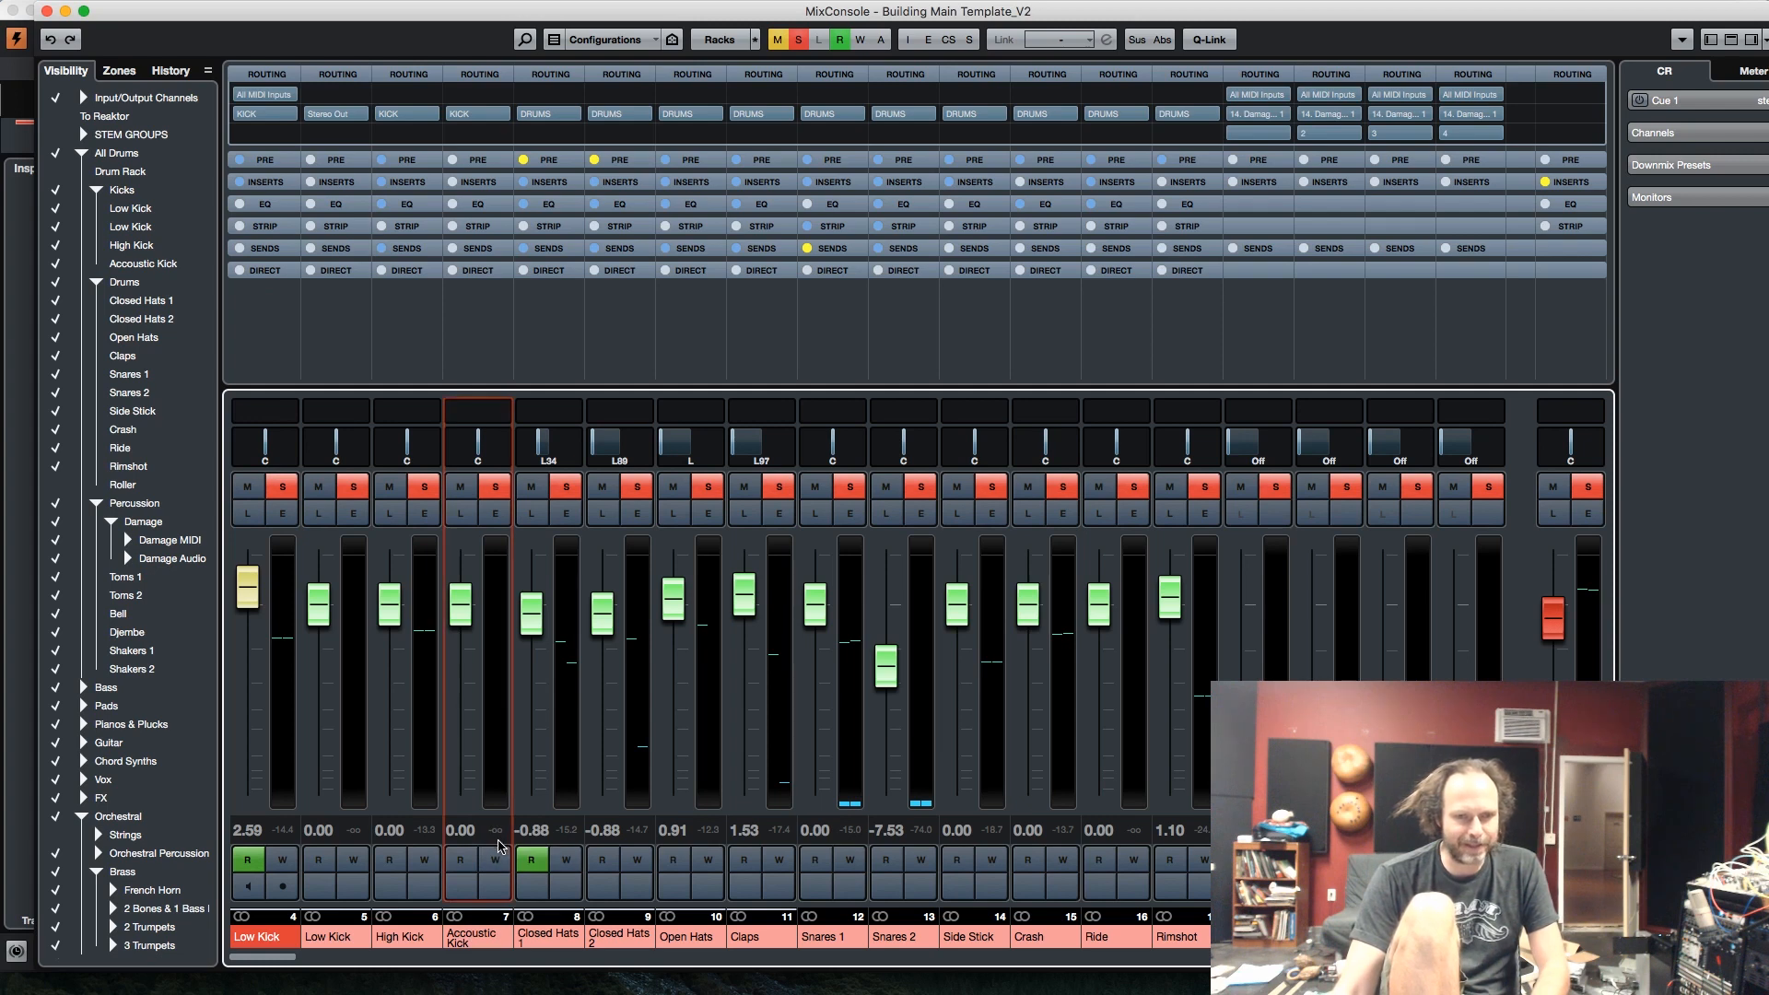
key(space)
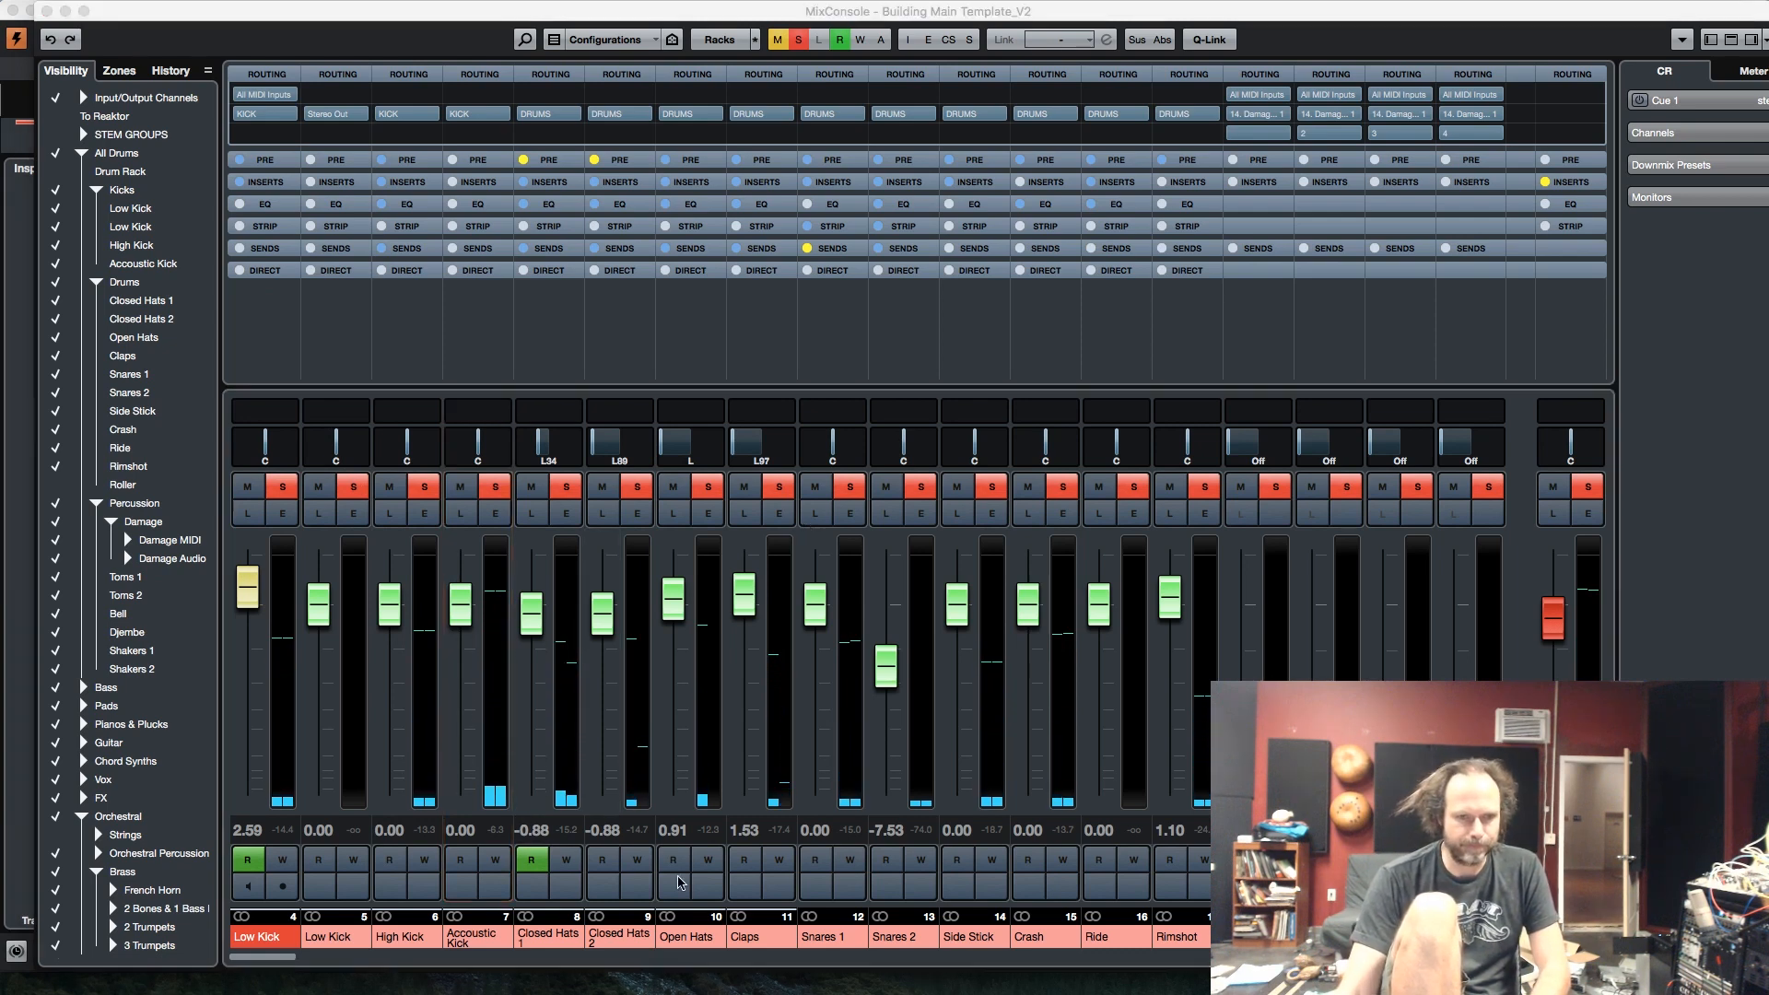
click(493, 514)
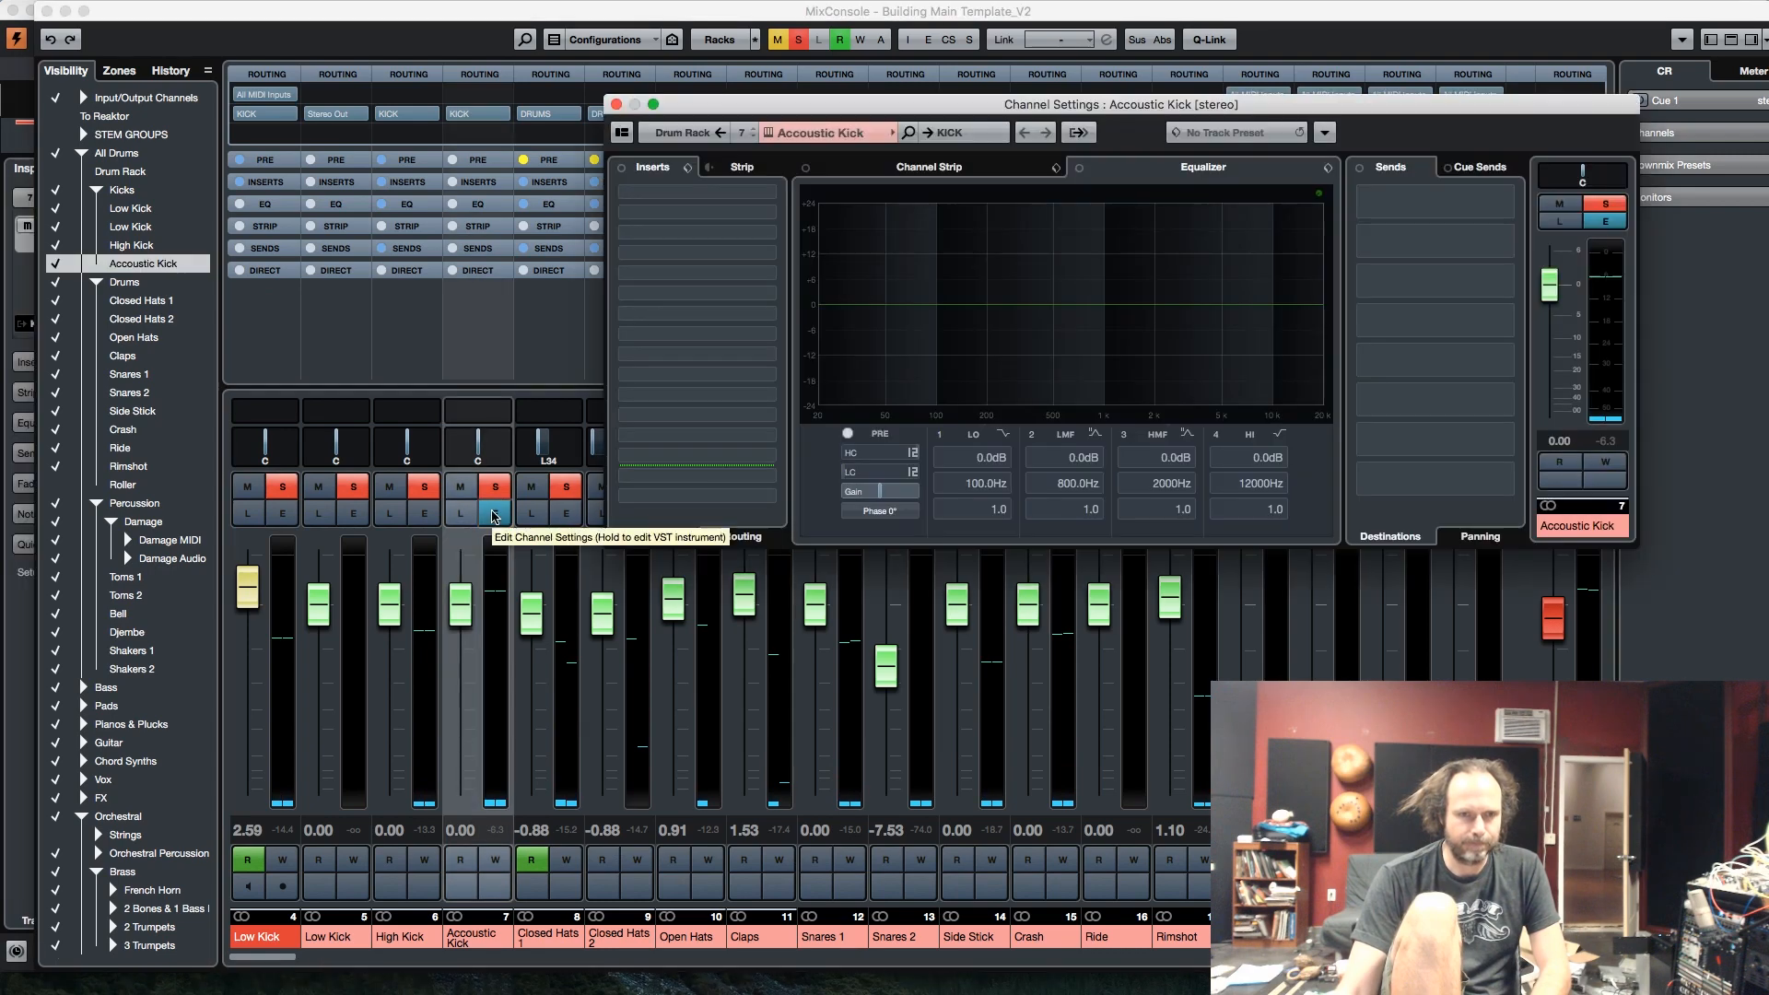
key(space)
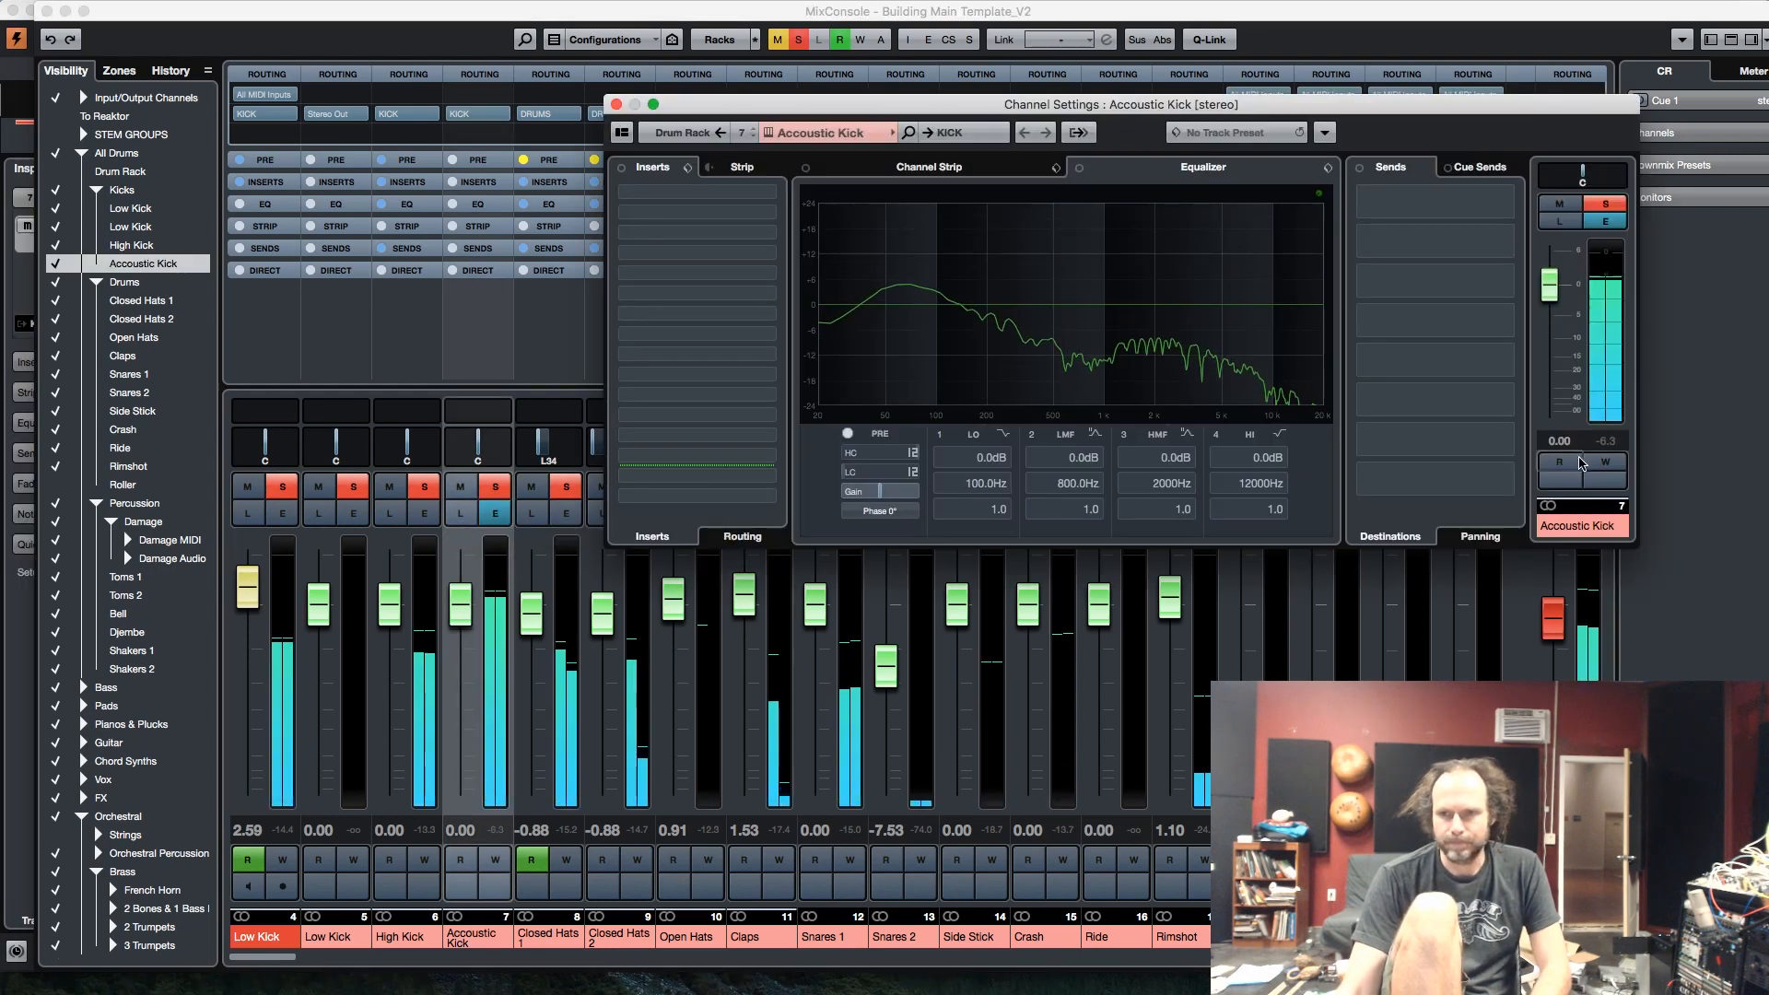
click(1607, 445)
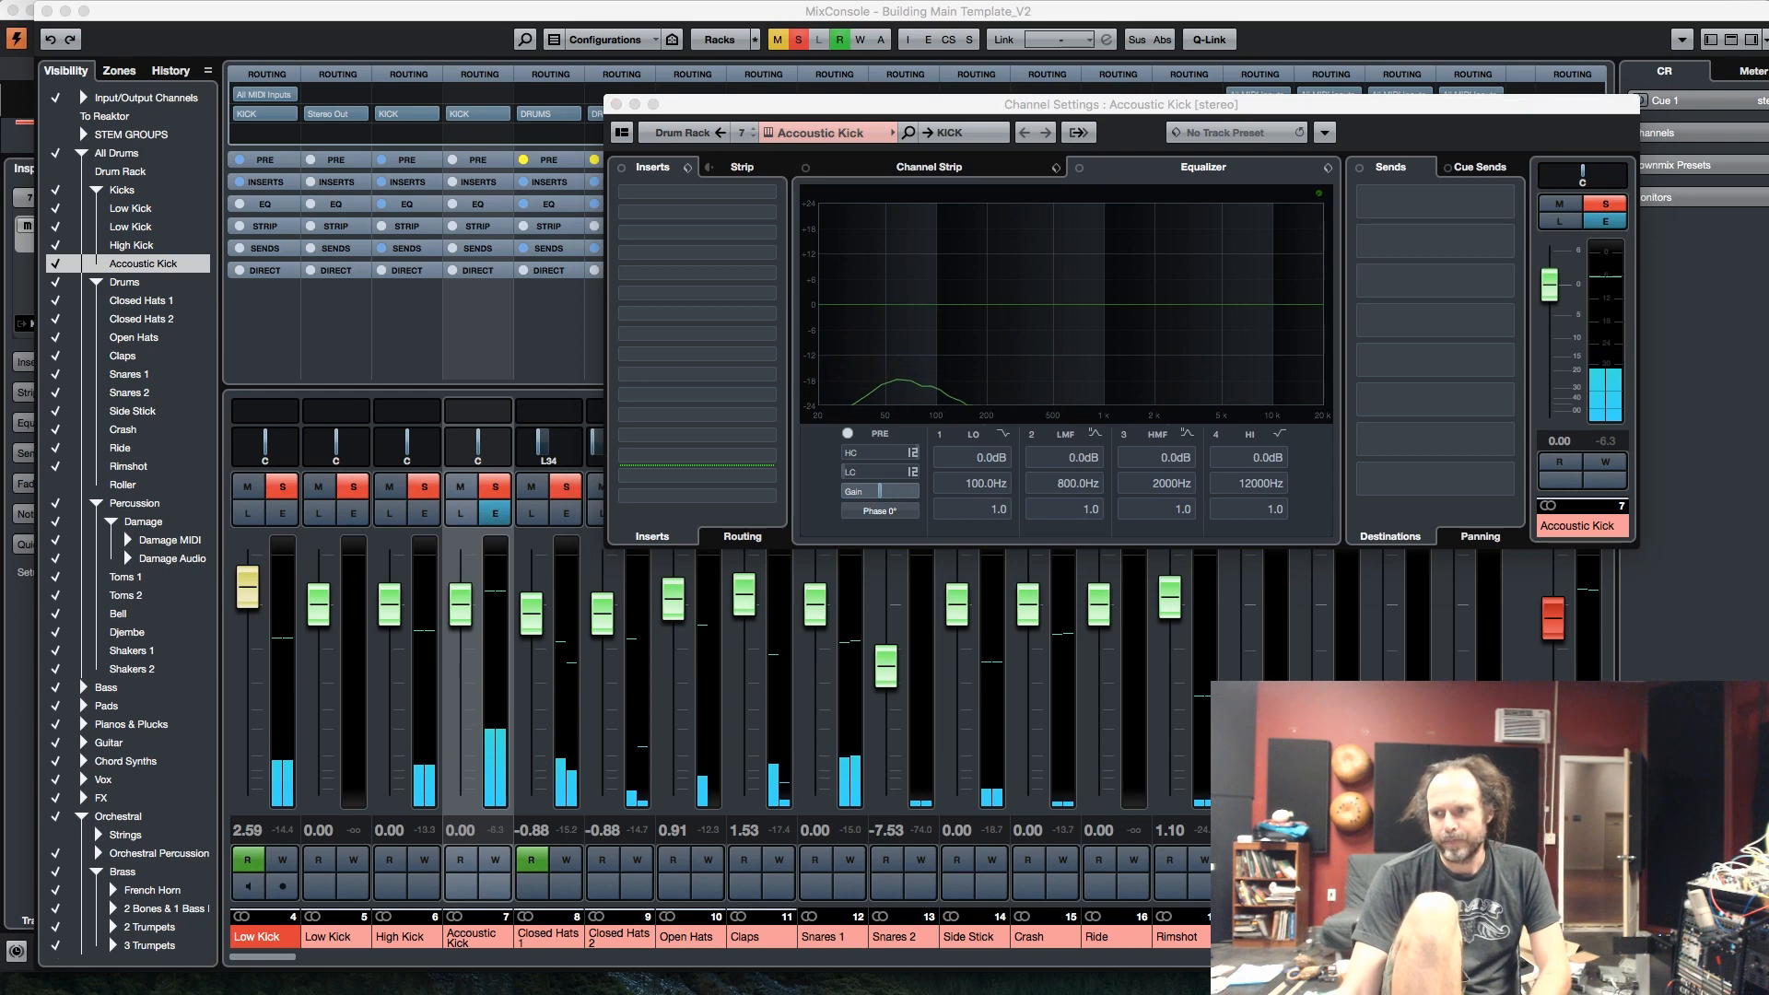
drag(913, 109, 692, 128)
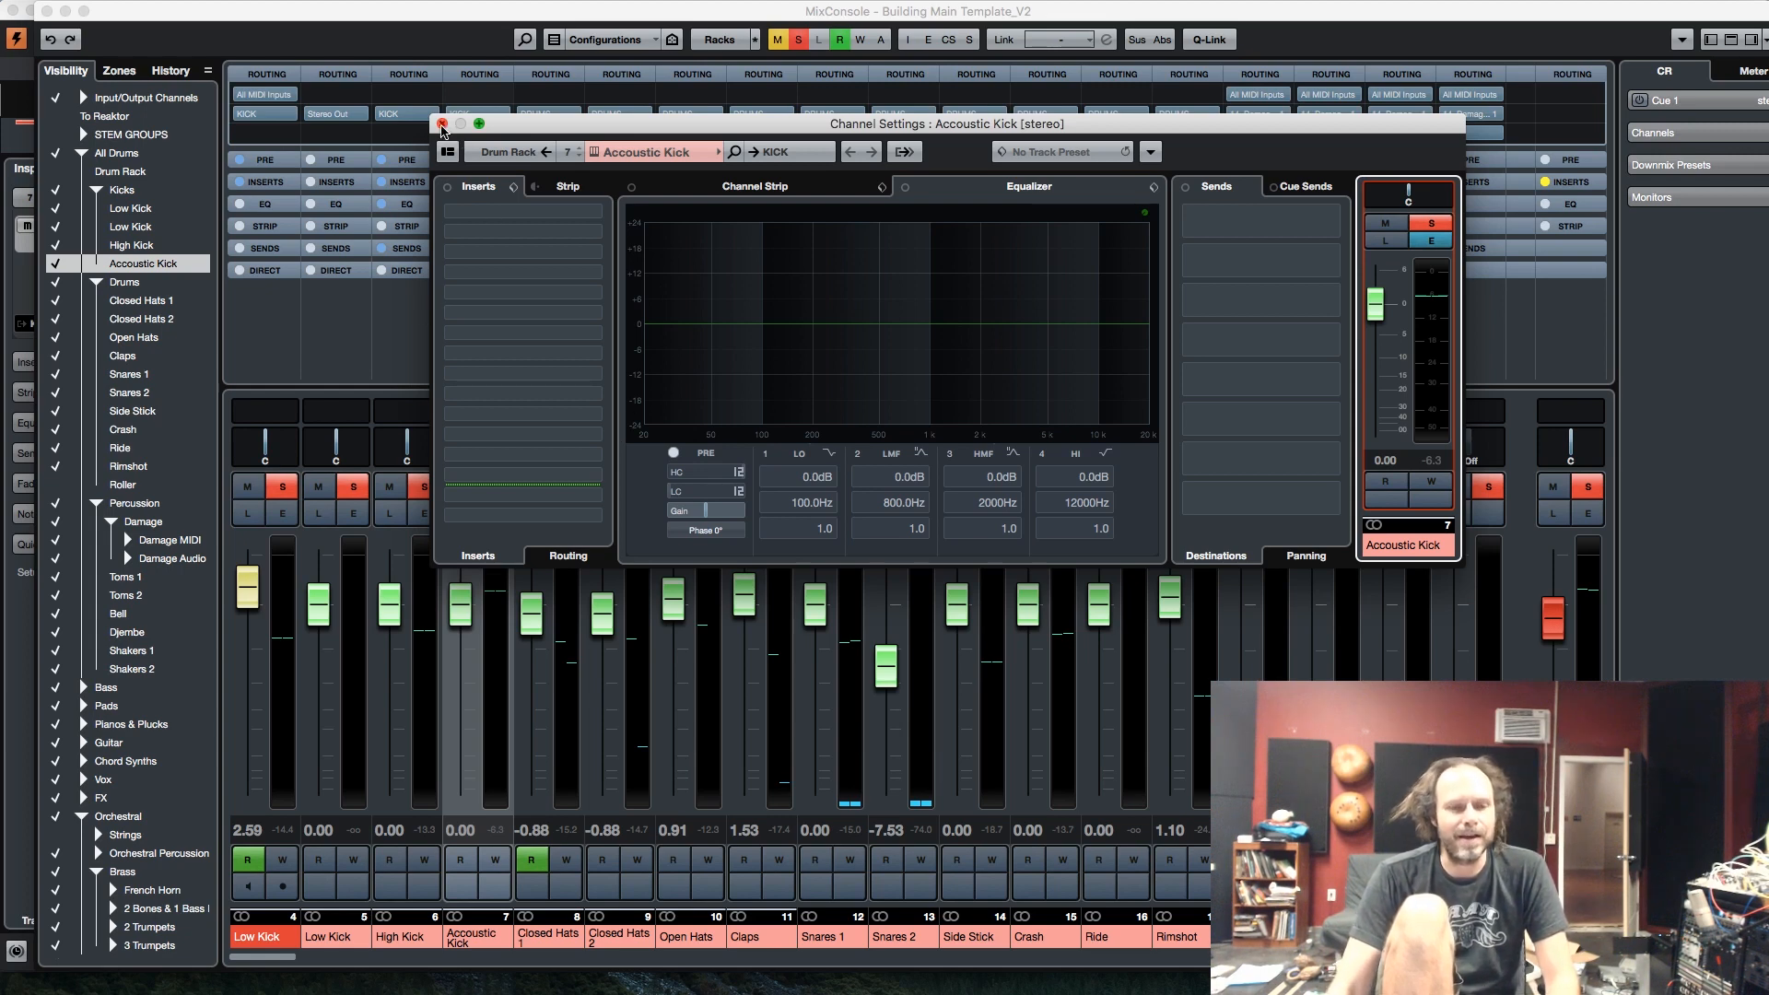
click(442, 124)
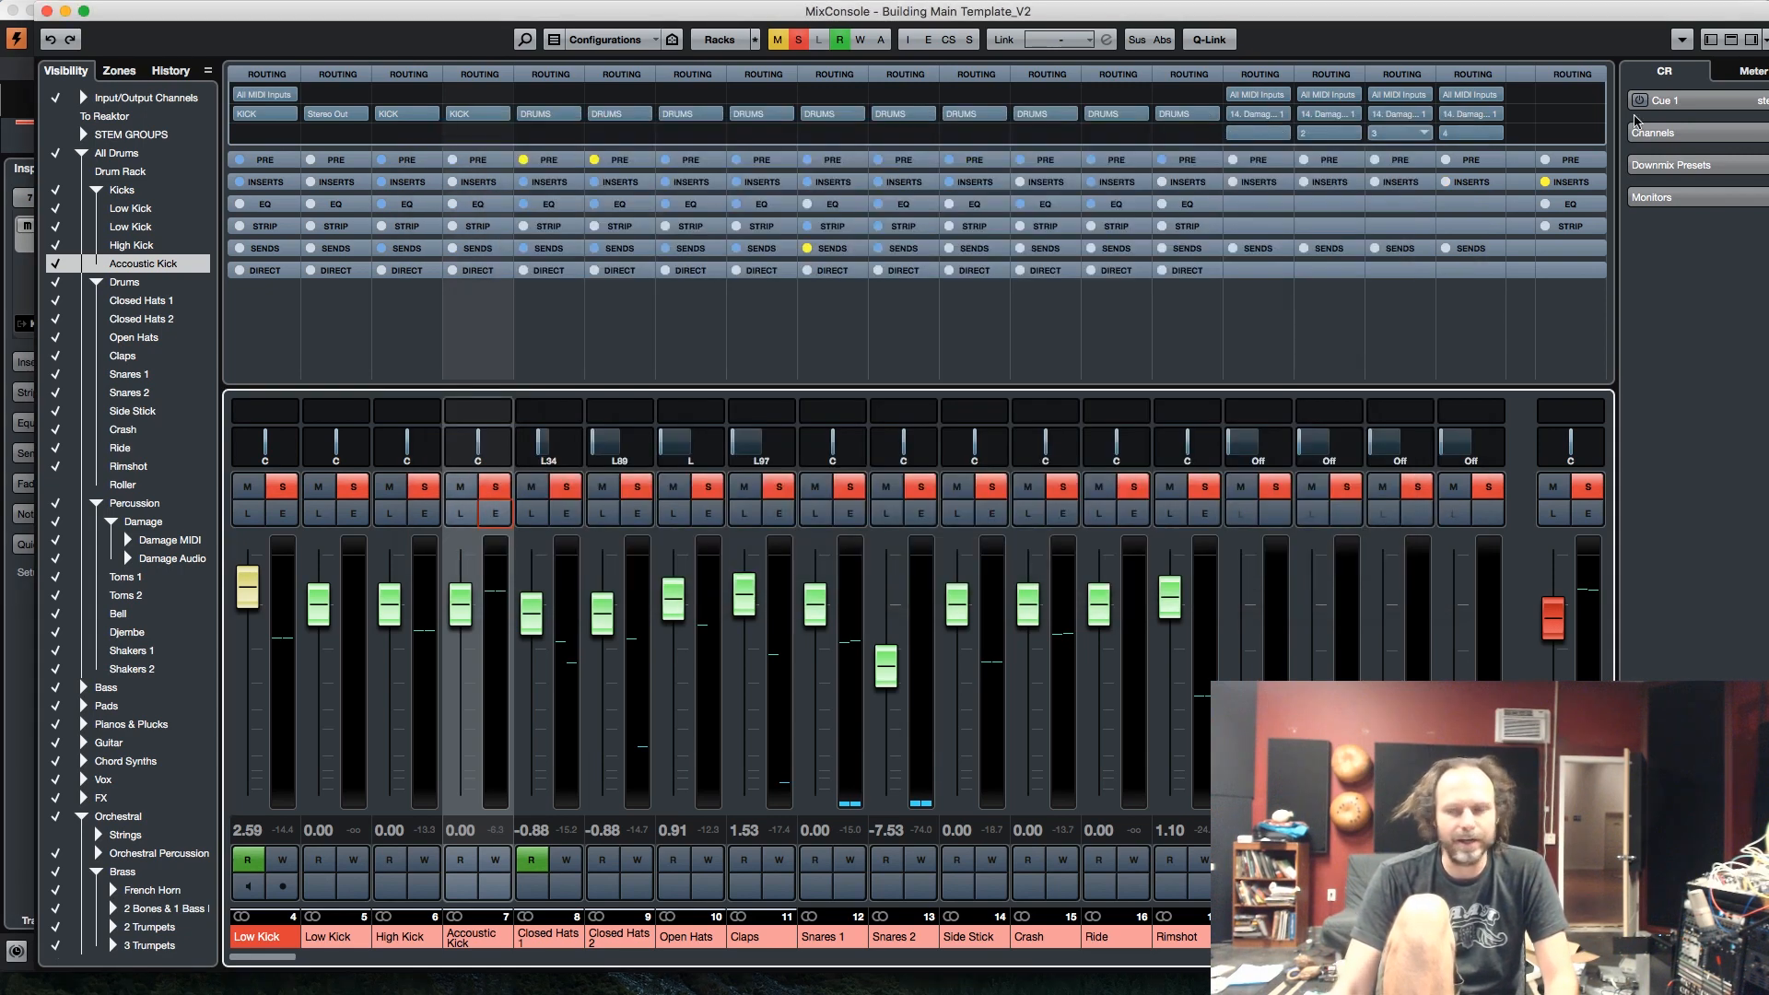
Step: Start playback, switch to Vienna Ensemble Pro, and open the Acoustic Kick instrument to examine the Kick 707X 1 cell's level in Battery
key(space)
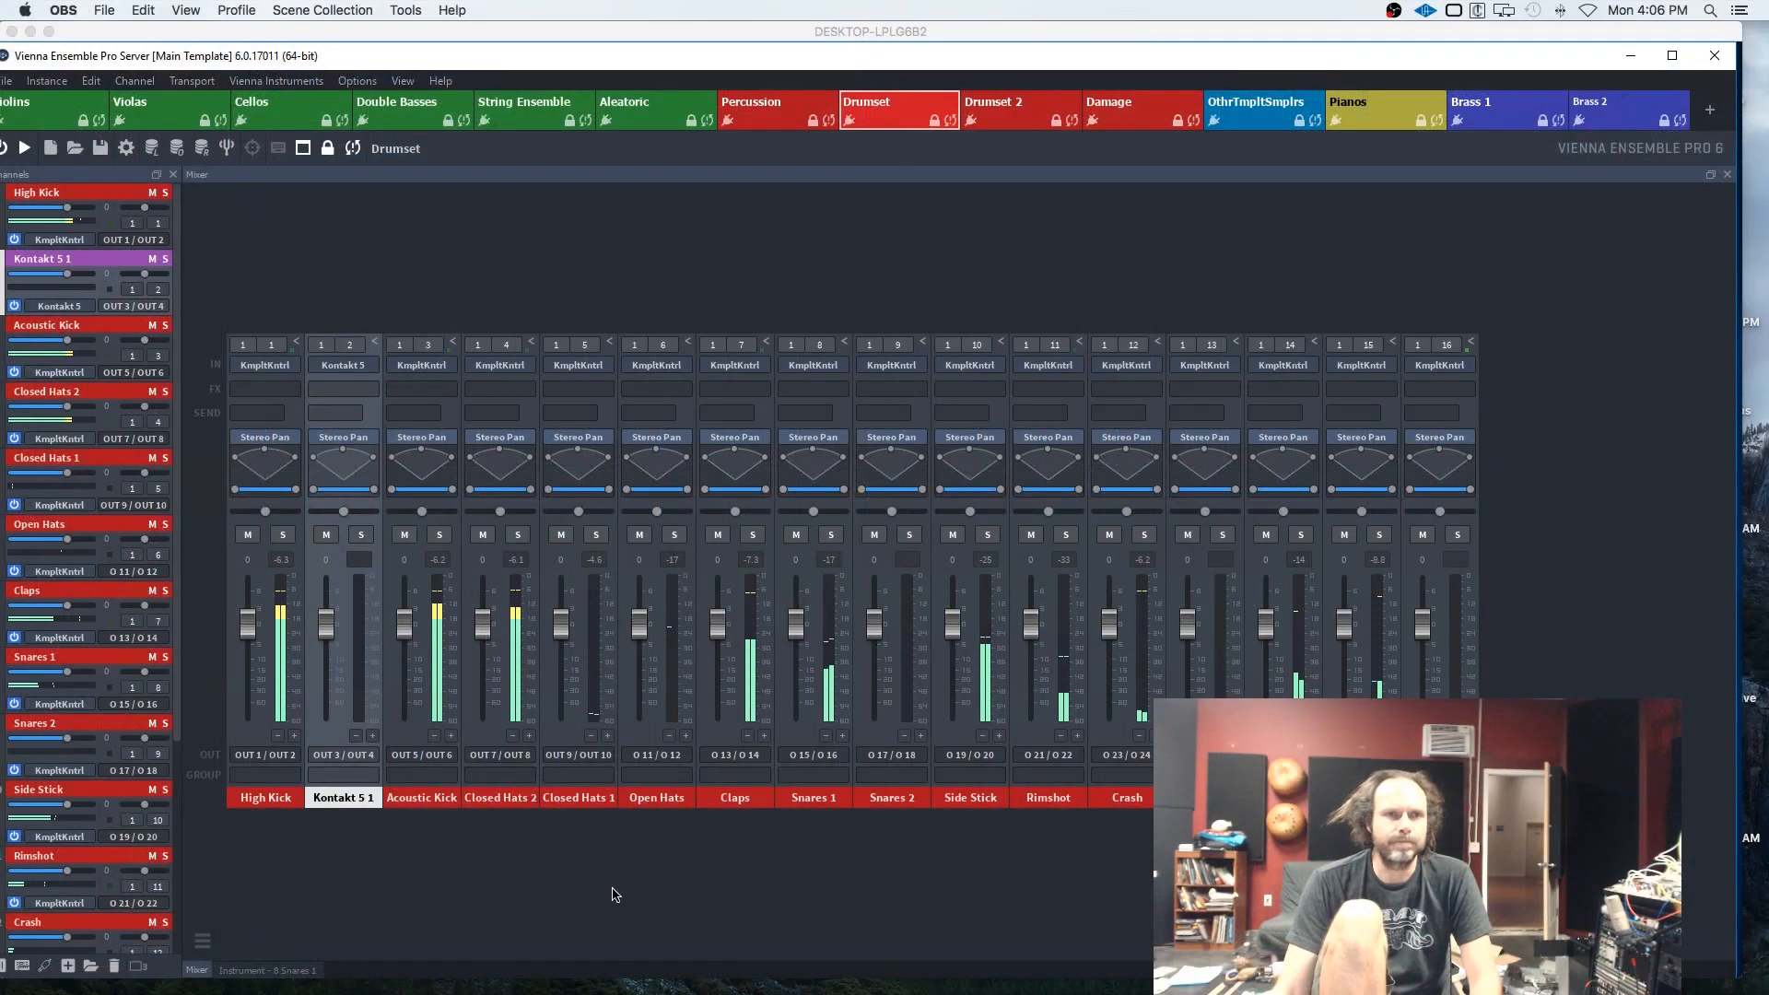
click(462, 577)
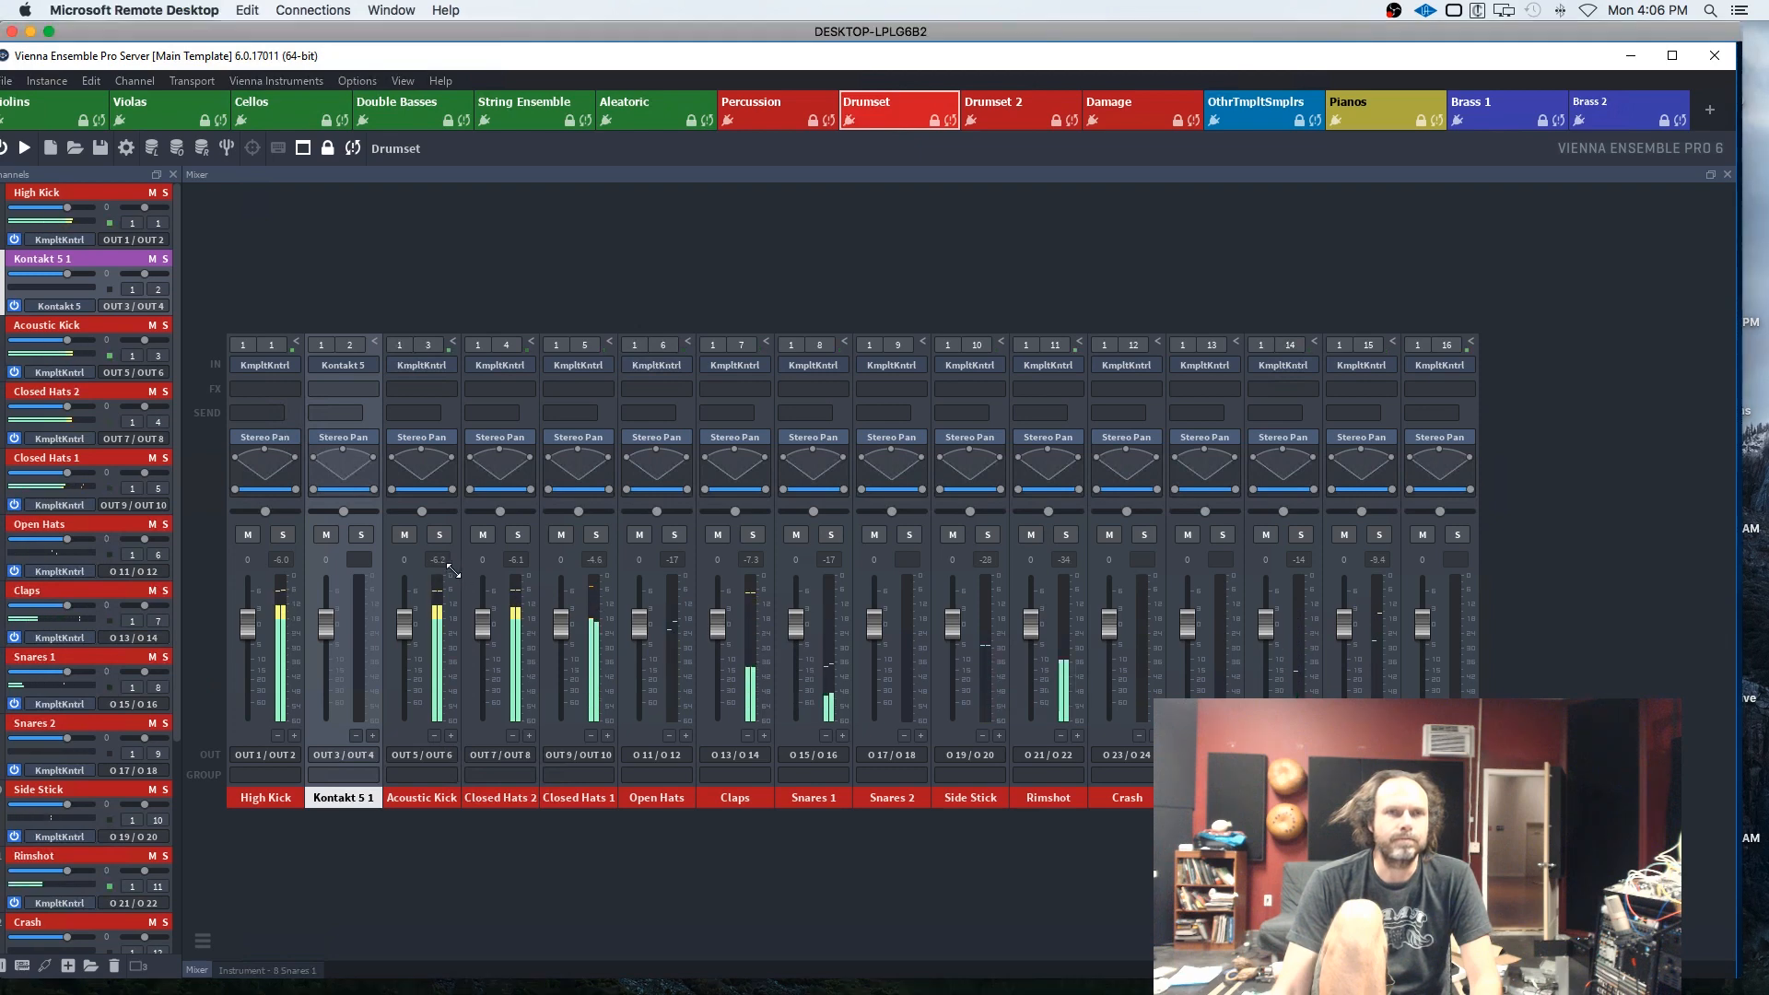
click(417, 366)
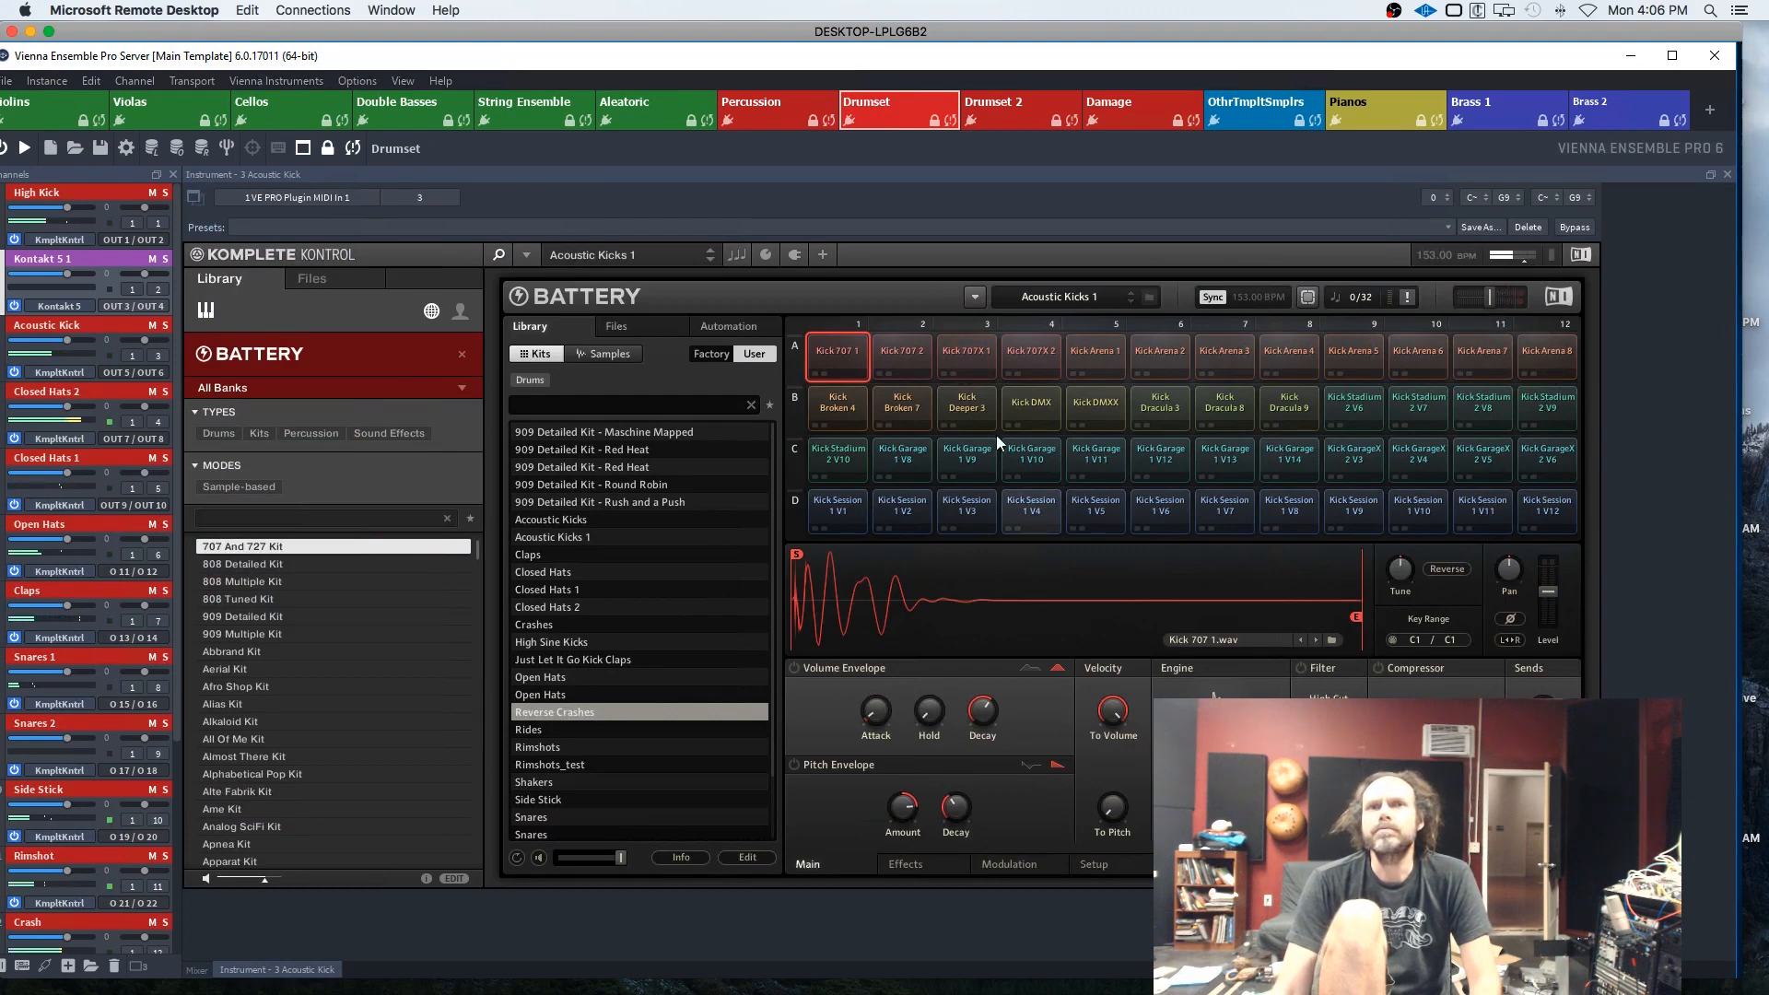
click(966, 354)
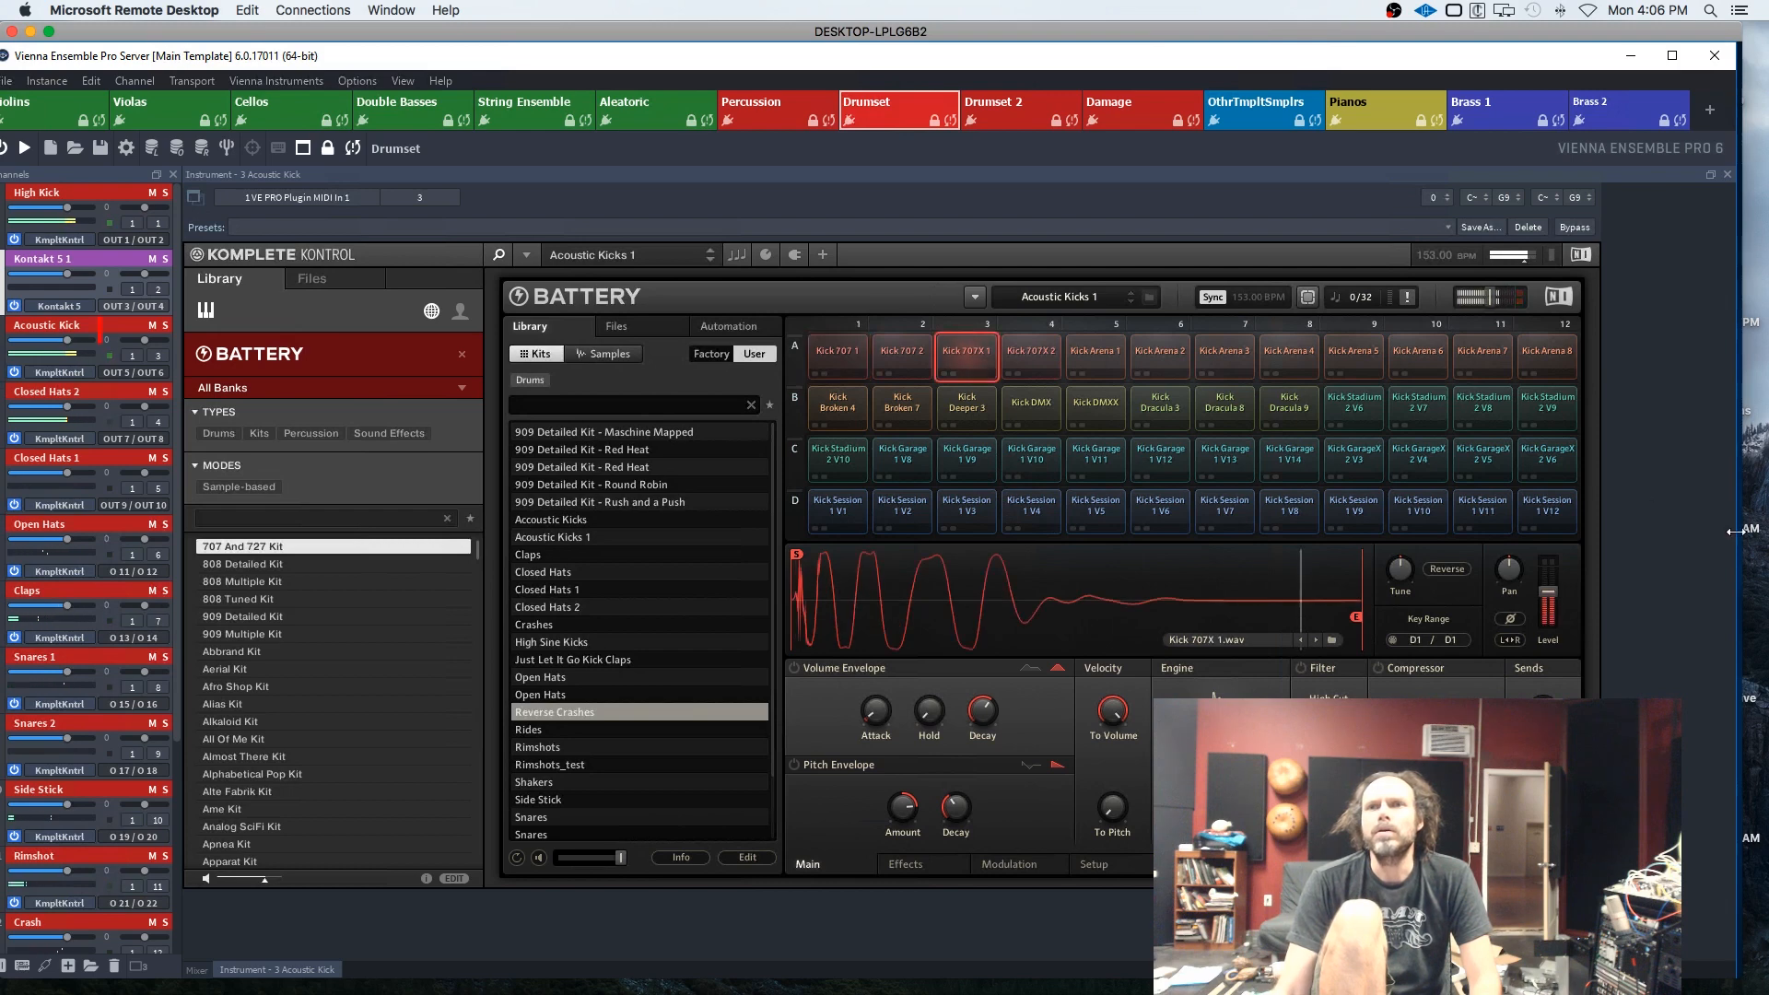
mouse_move(1547, 584)
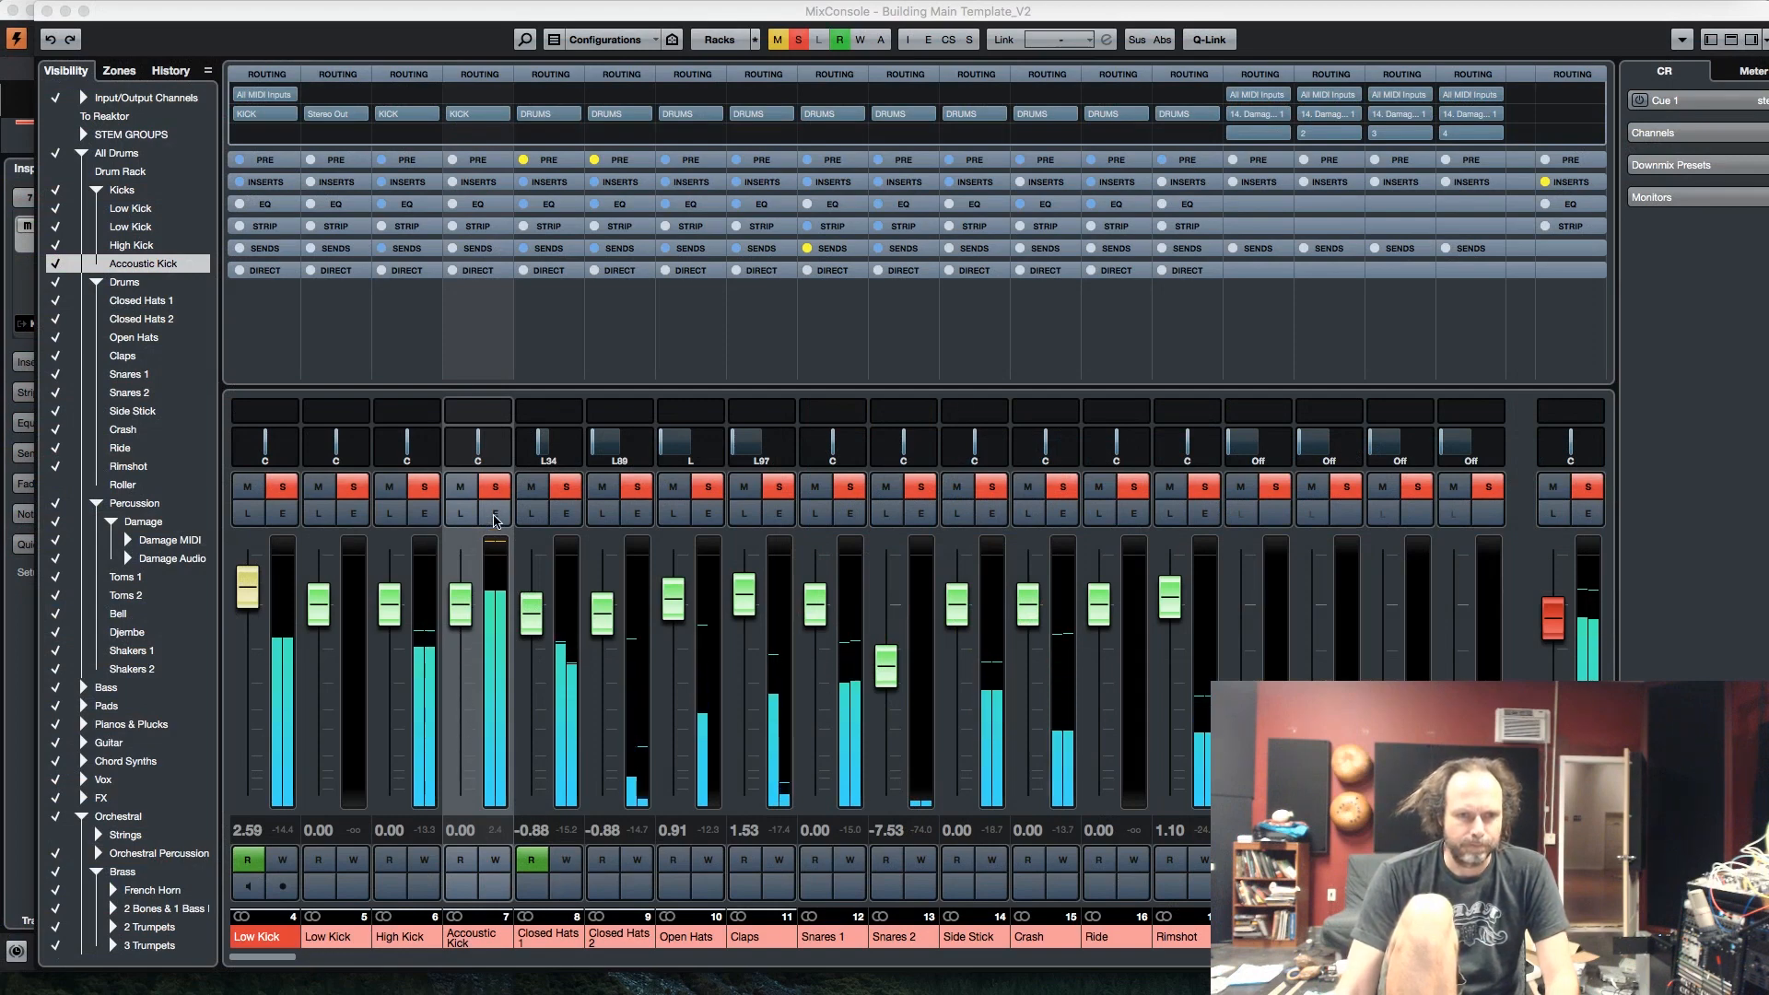
Step: Back in Cubase, set the Accoustic Kick channel's pre gain to -9 dB in its channel settings and reset its peak reading
click(495, 513)
double_click(703, 510)
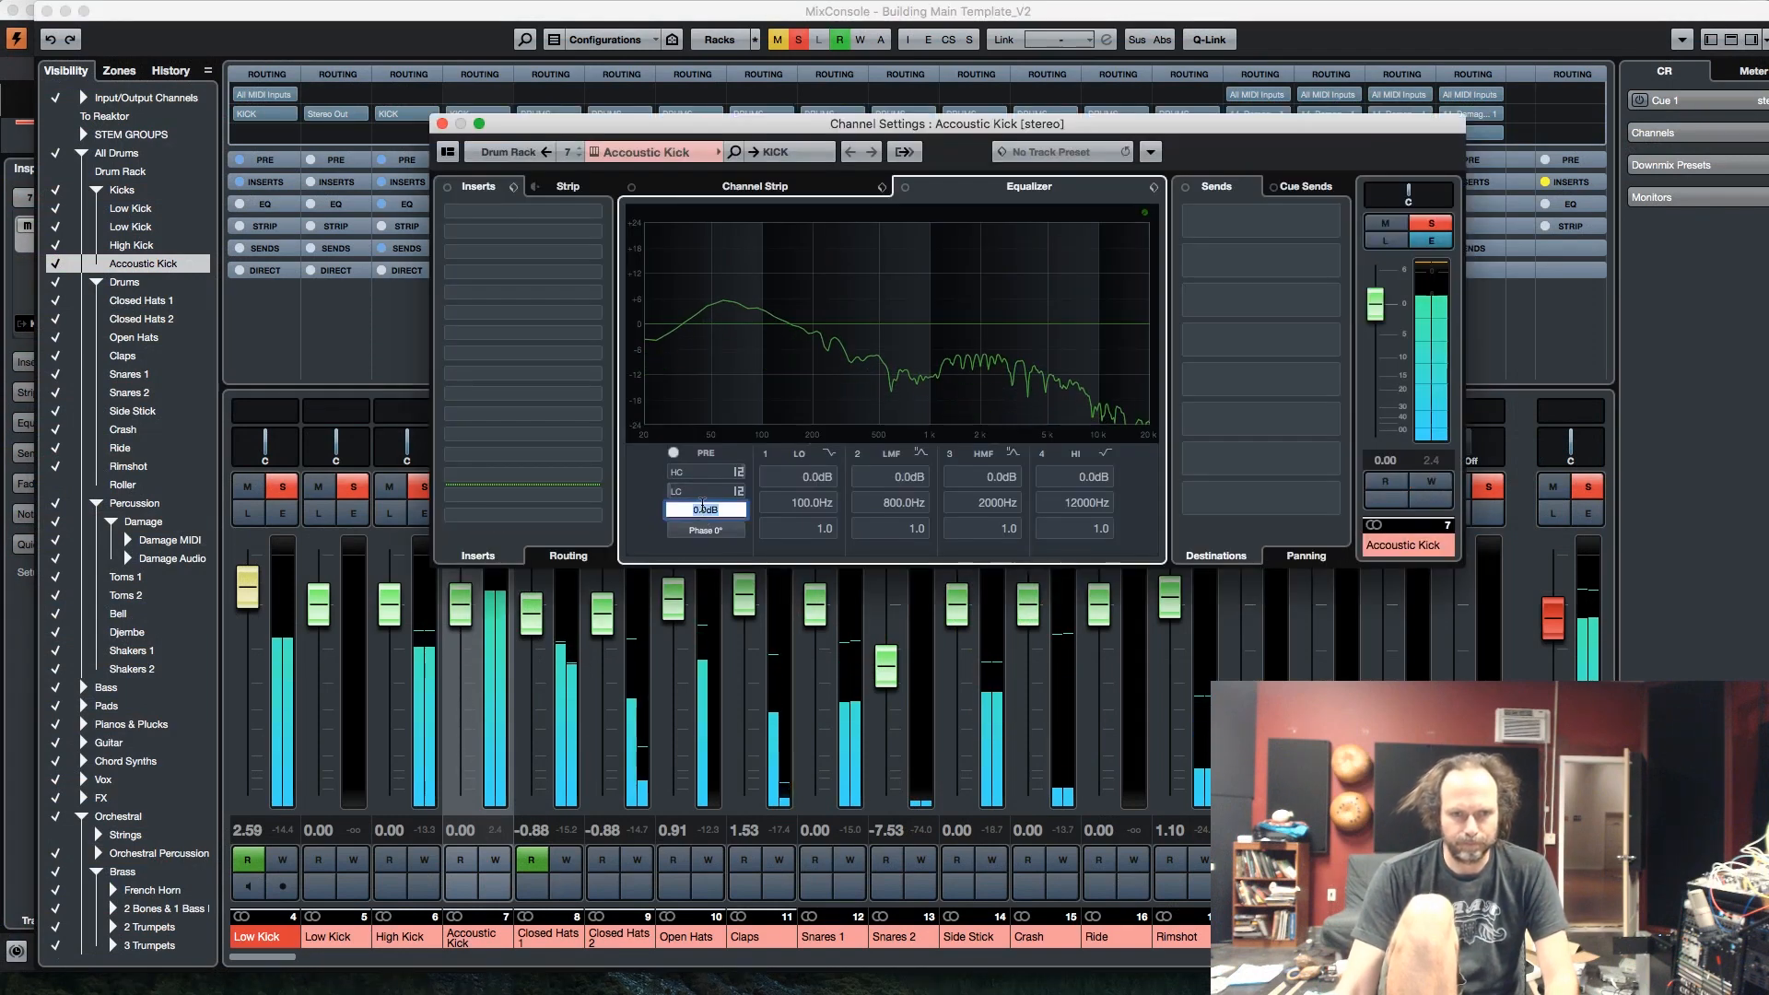
text(-9)
key(Return)
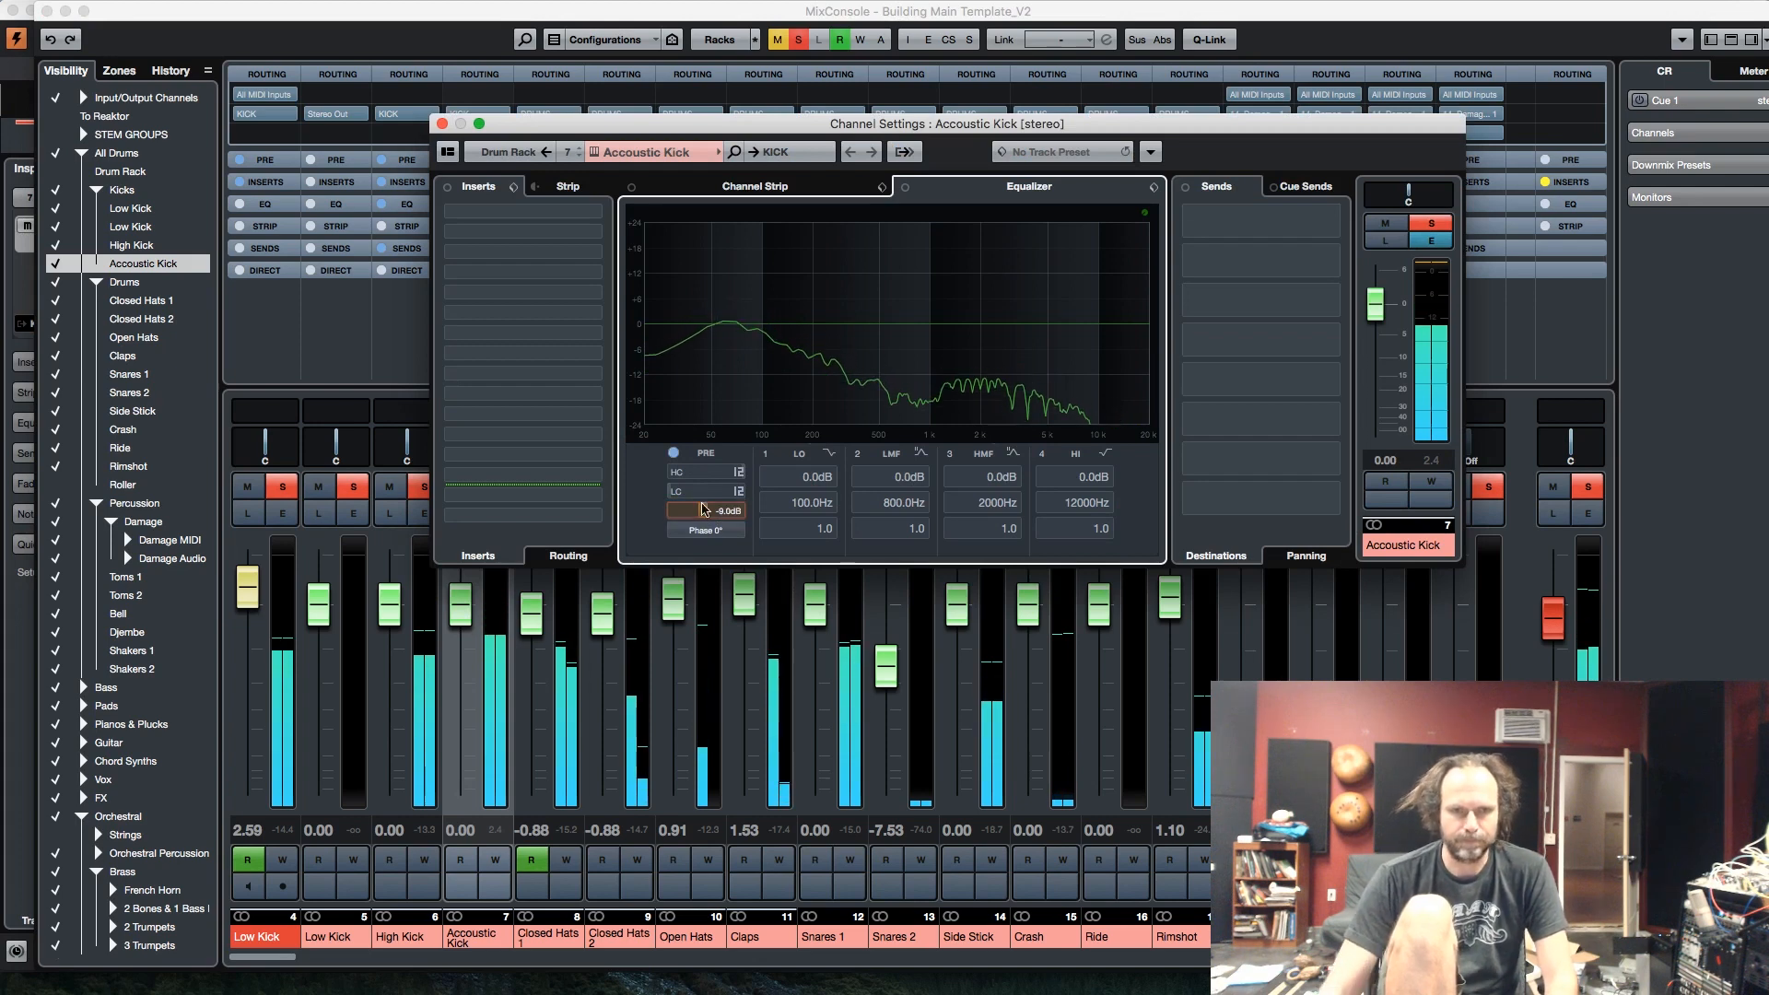
click(1430, 460)
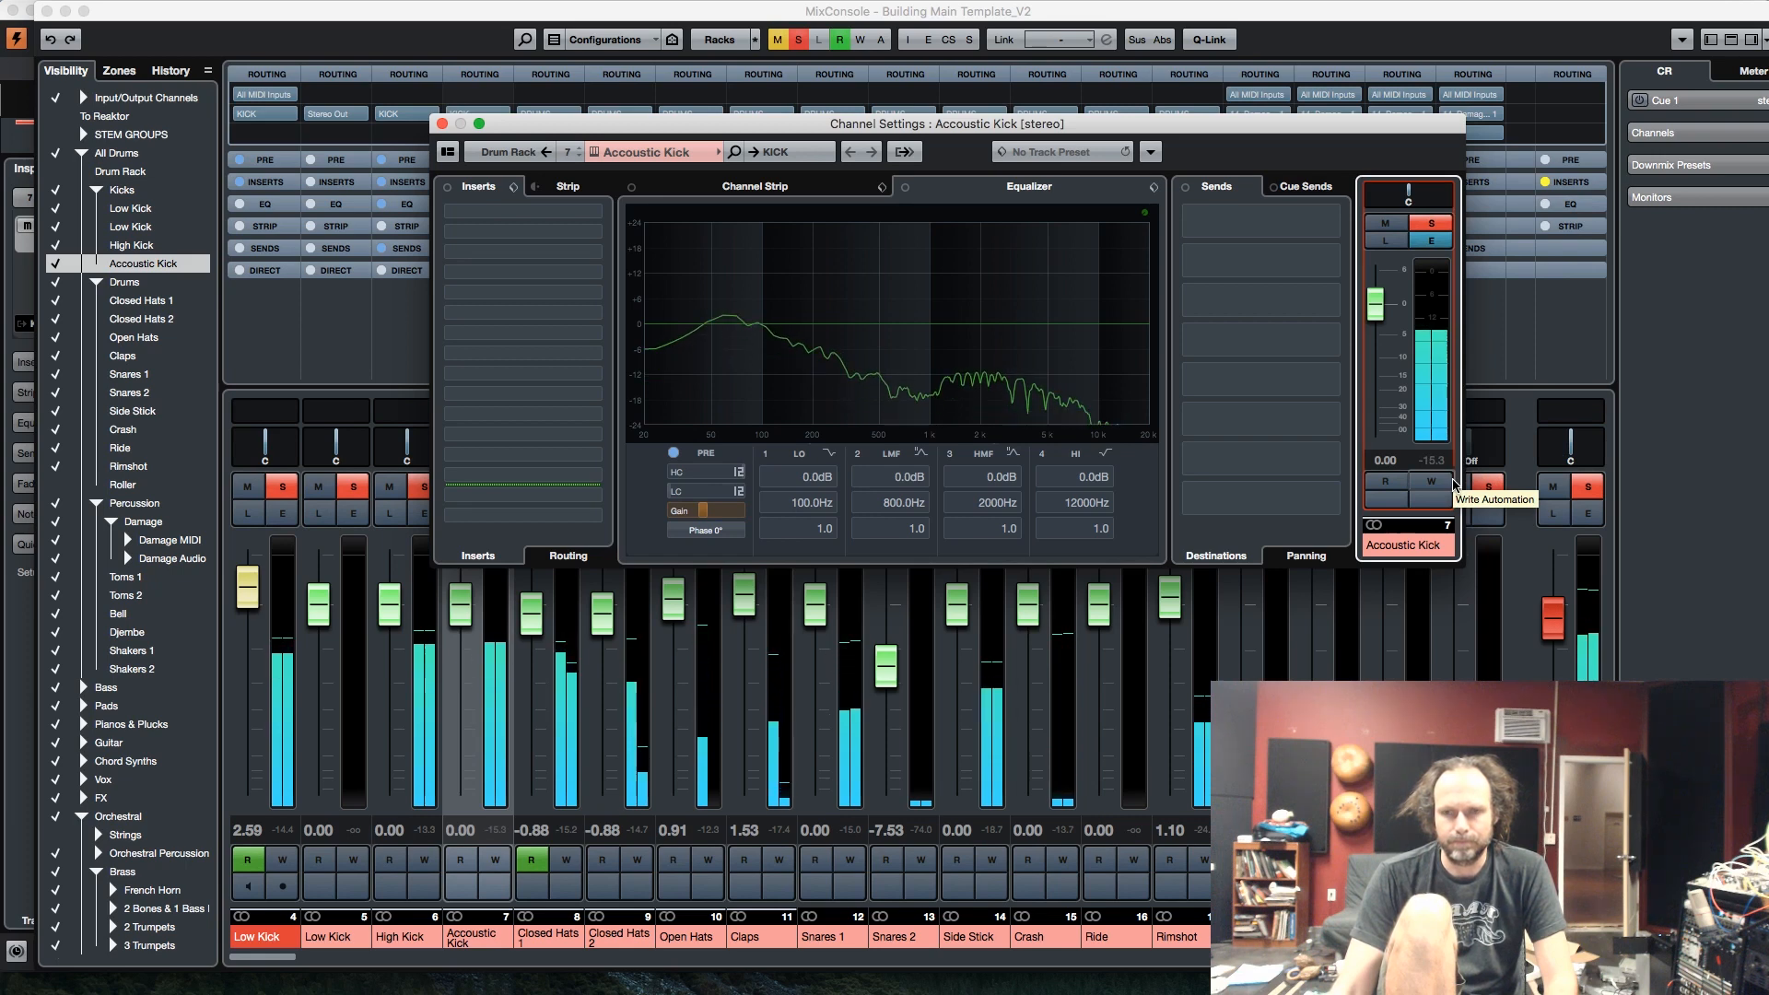
Step: Lower the Accoustic Kick pre gain to -9.3 dB and reset the peak reading to recheck its level
double_click(702, 512)
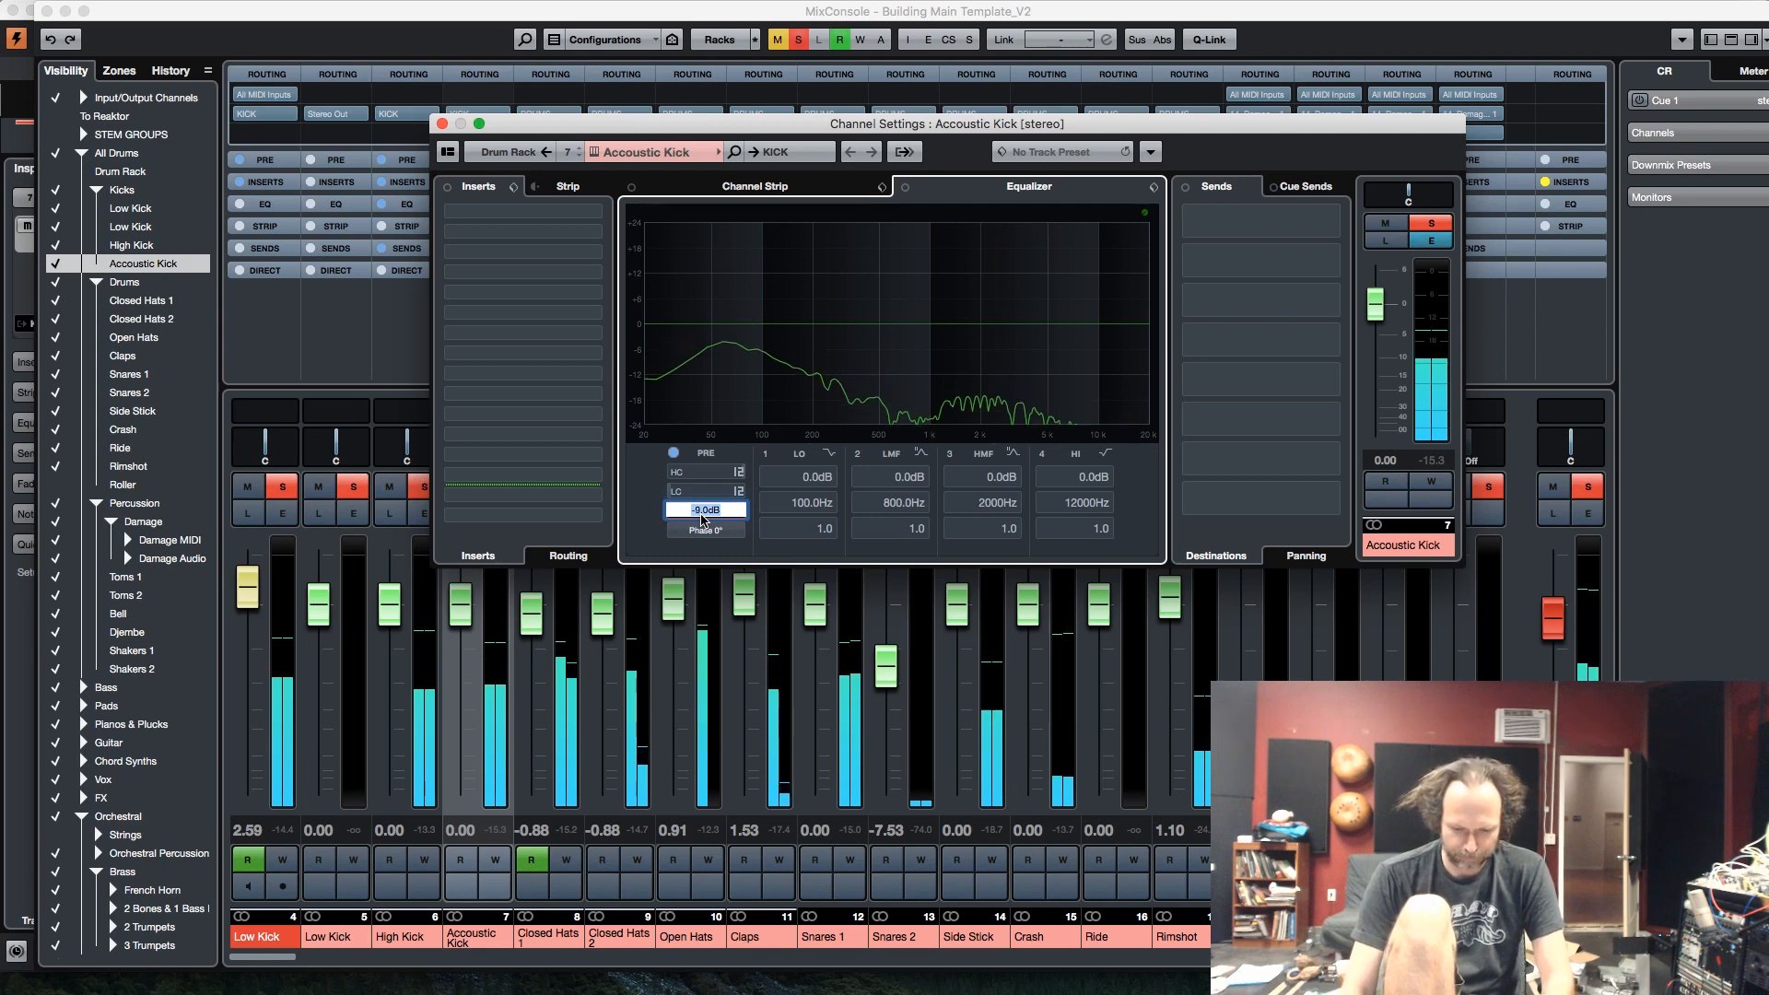
text(-9.3)
key(Return)
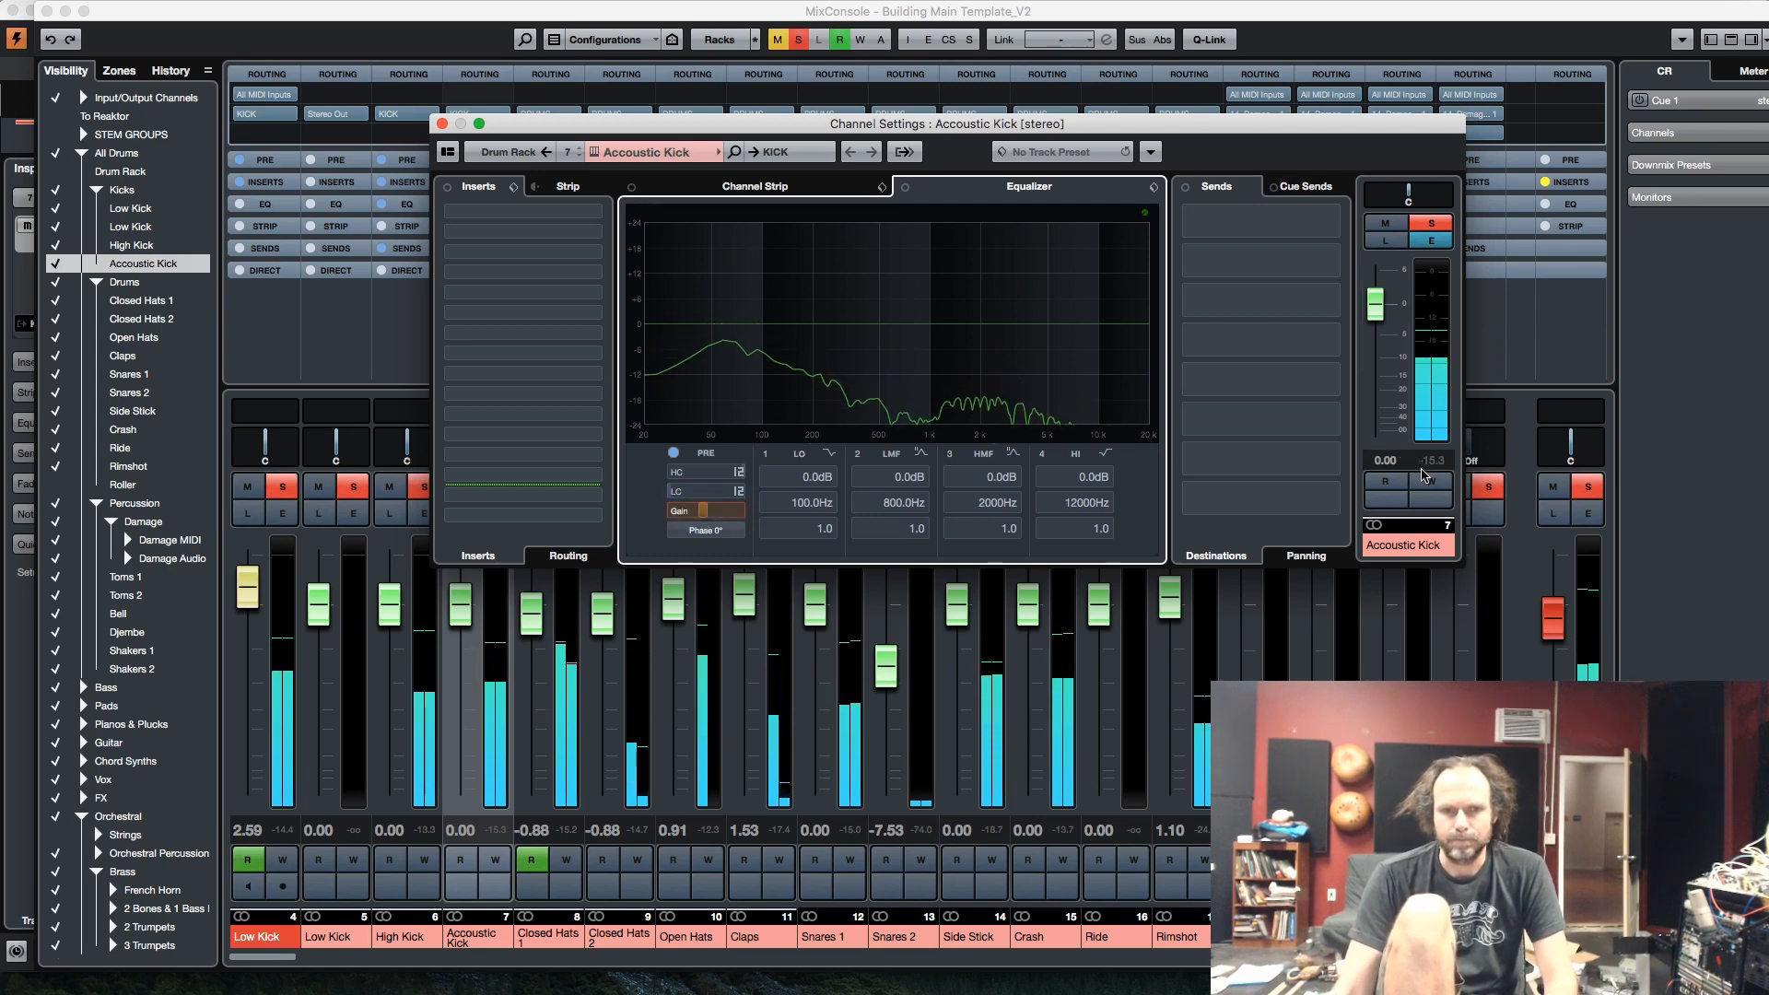
click(1431, 460)
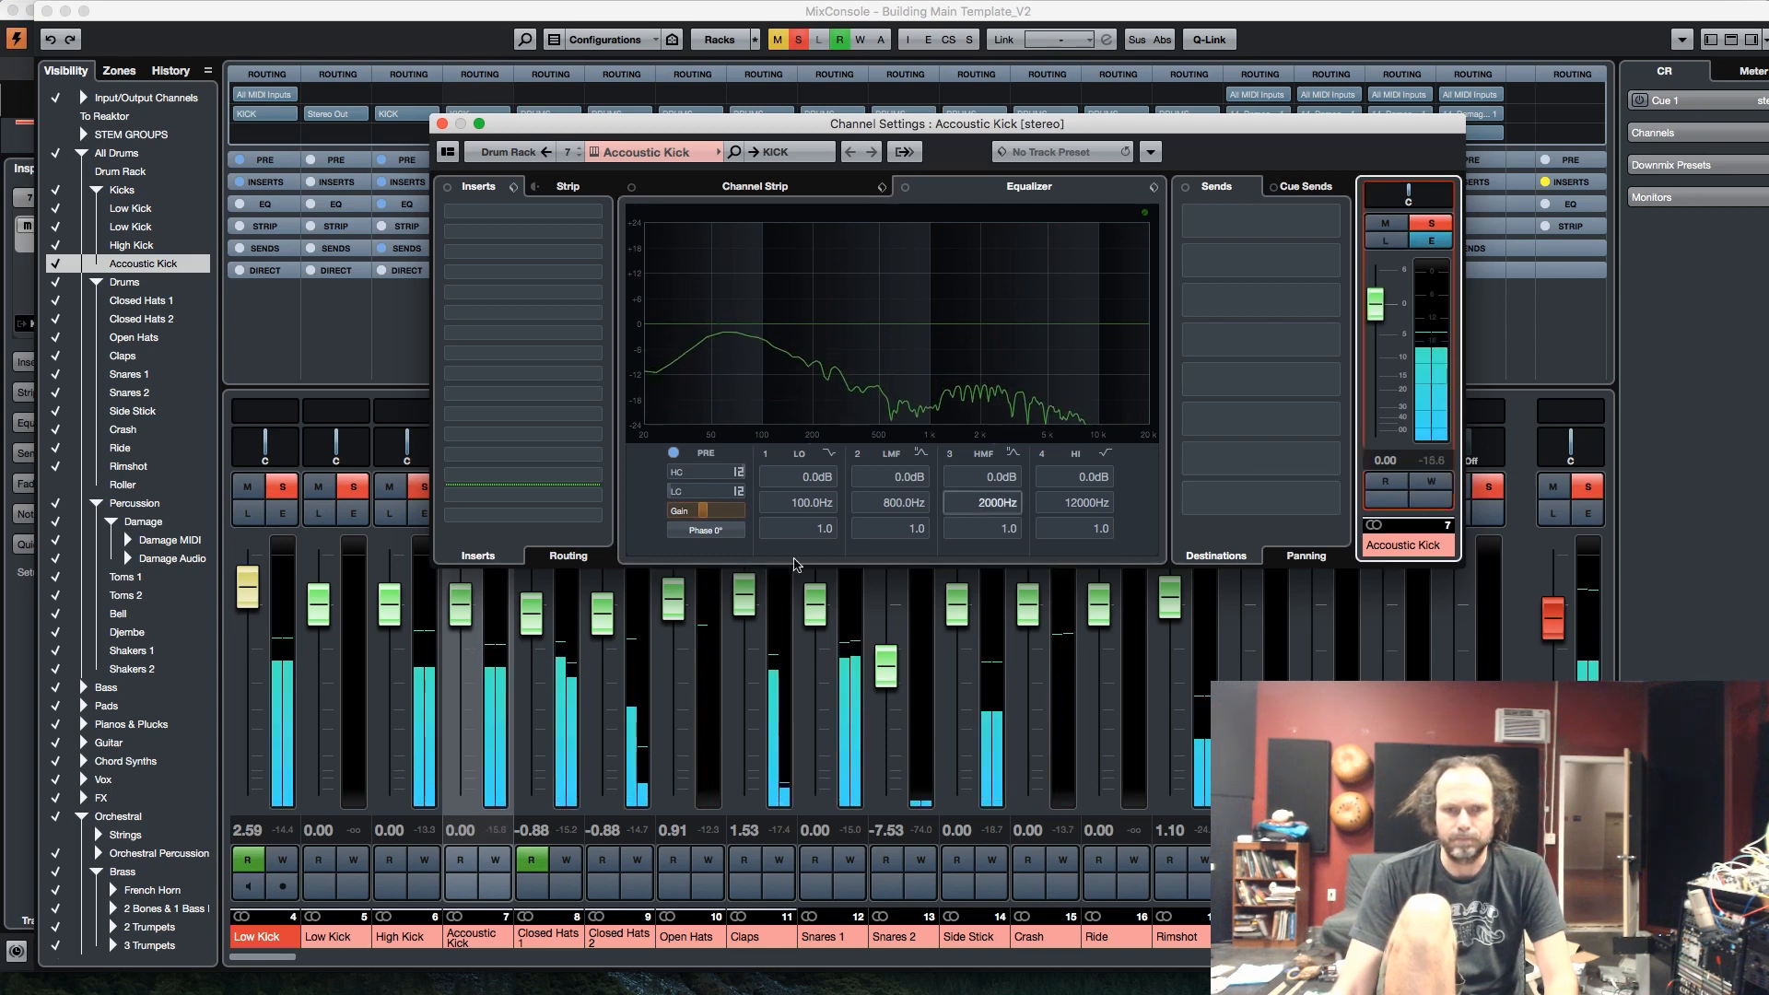
Step: Set the Accoustic Kick pre gain to -8.7 dB while monitoring its peak level
double_click(698, 510)
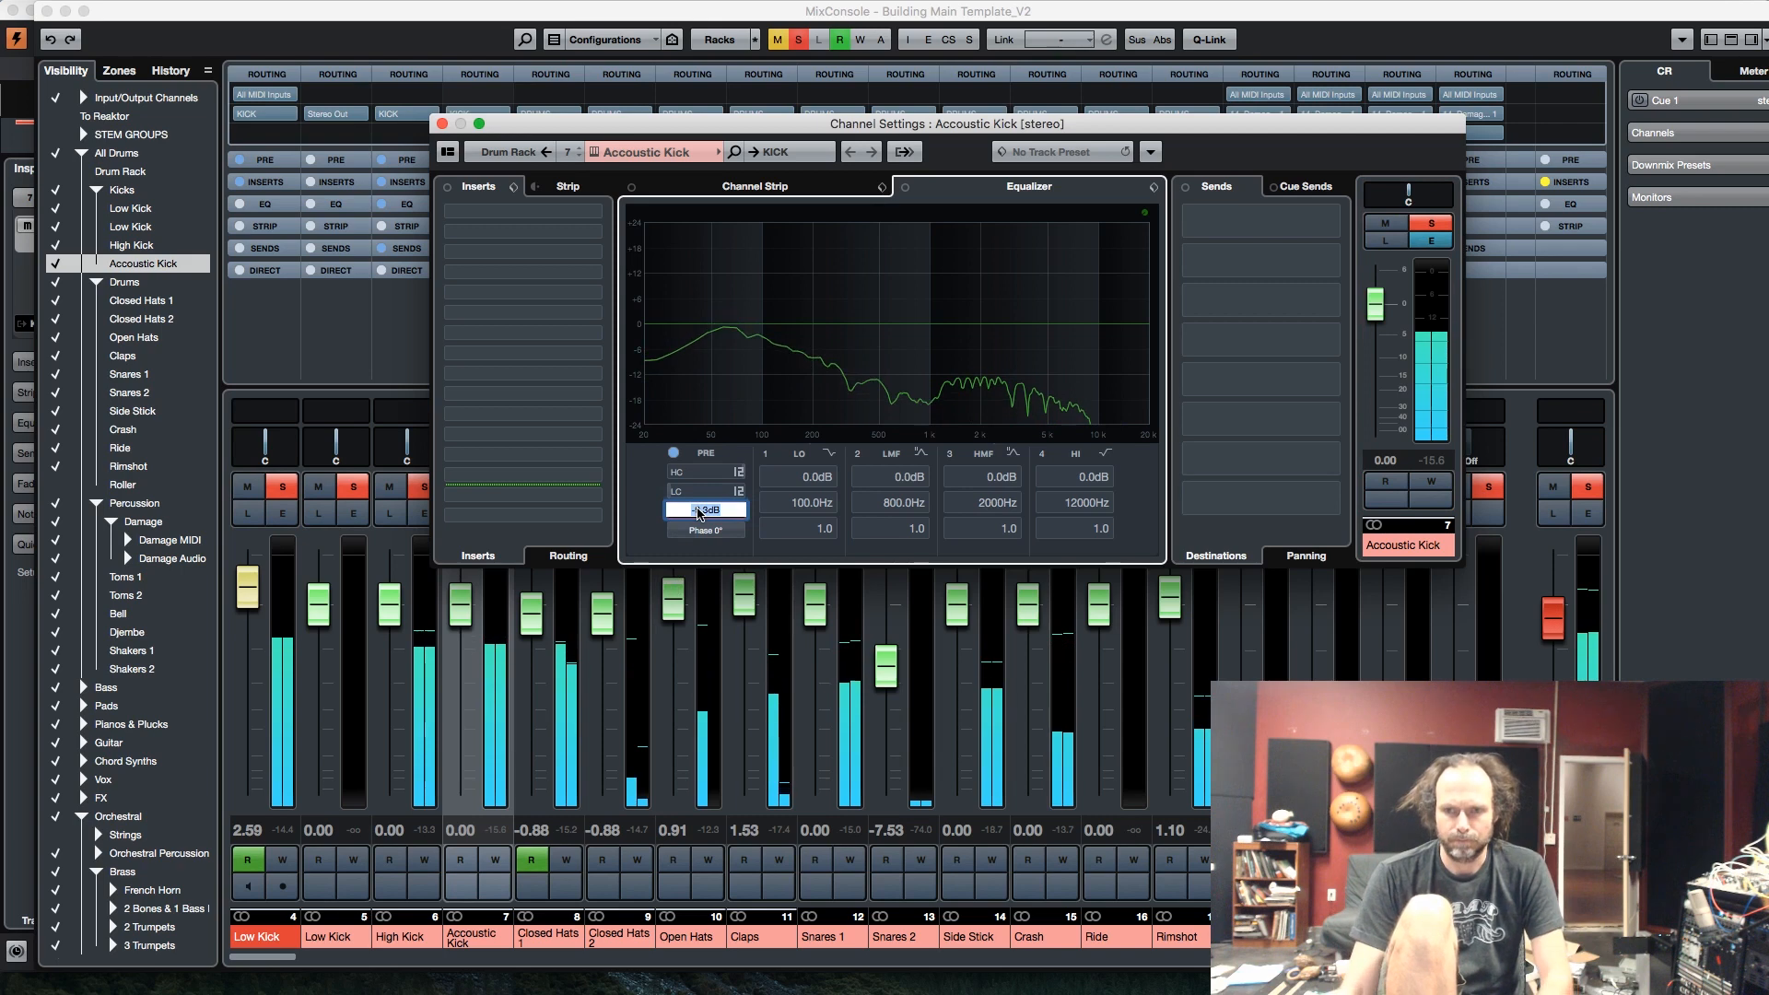
text(-8.7)
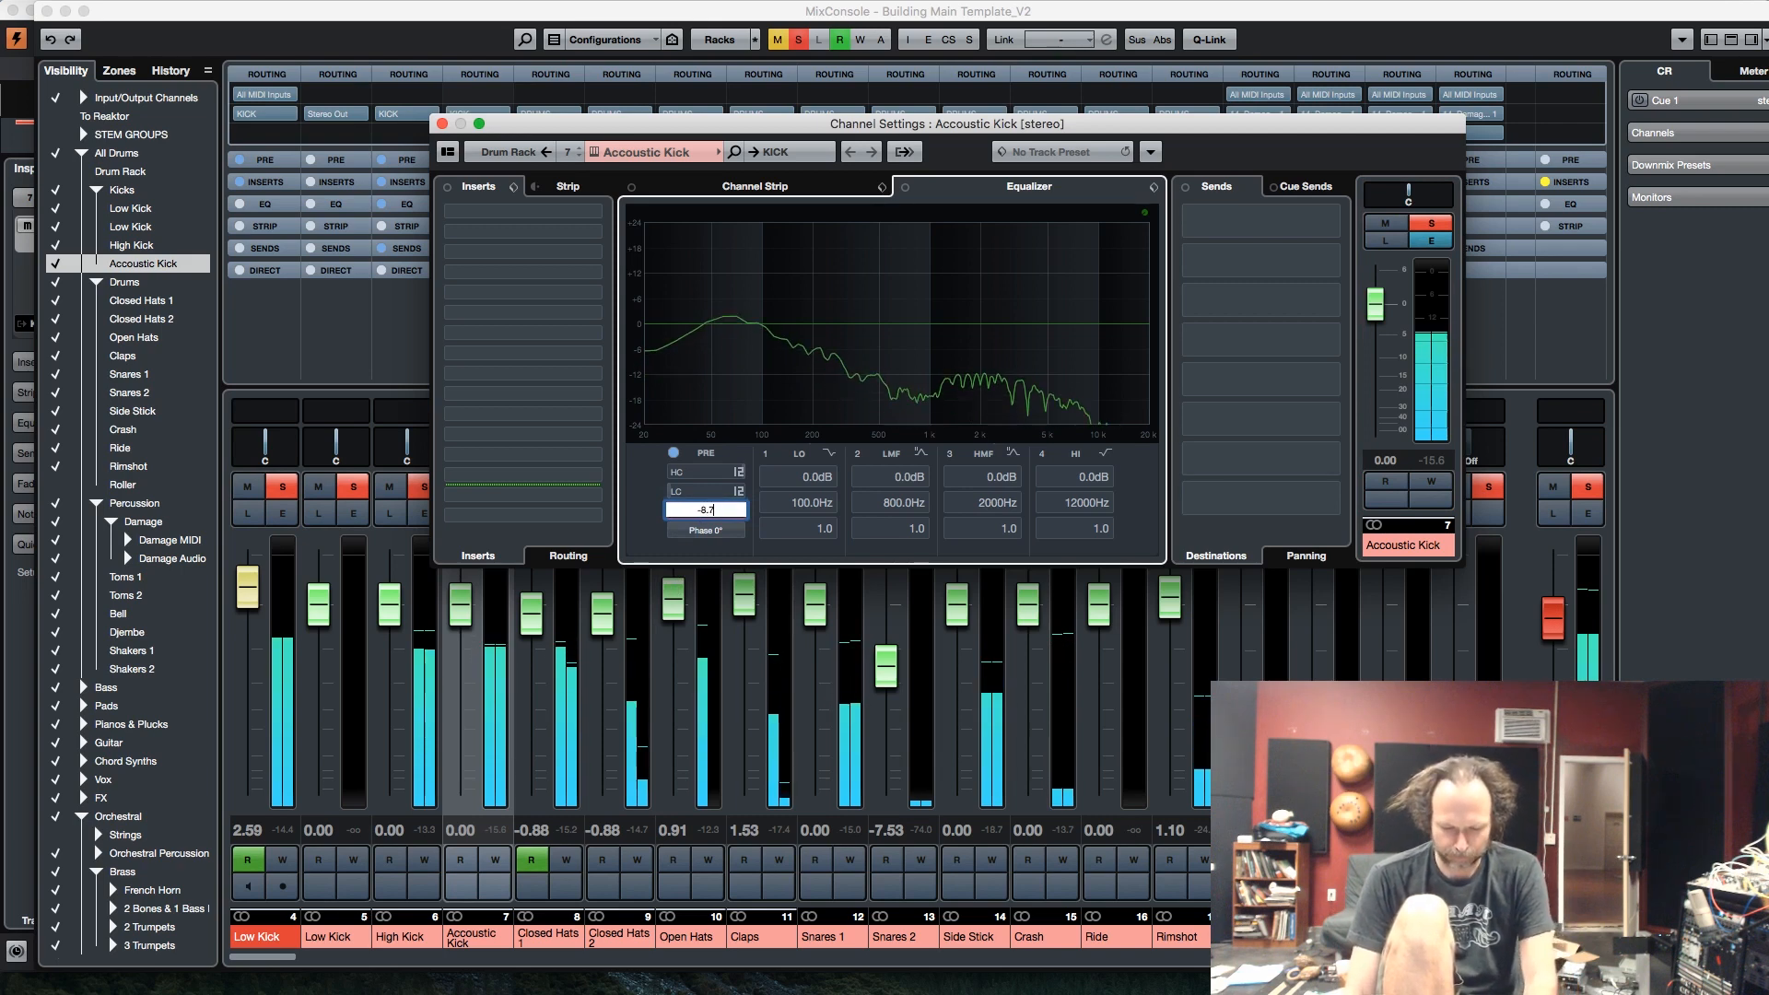
key(Return)
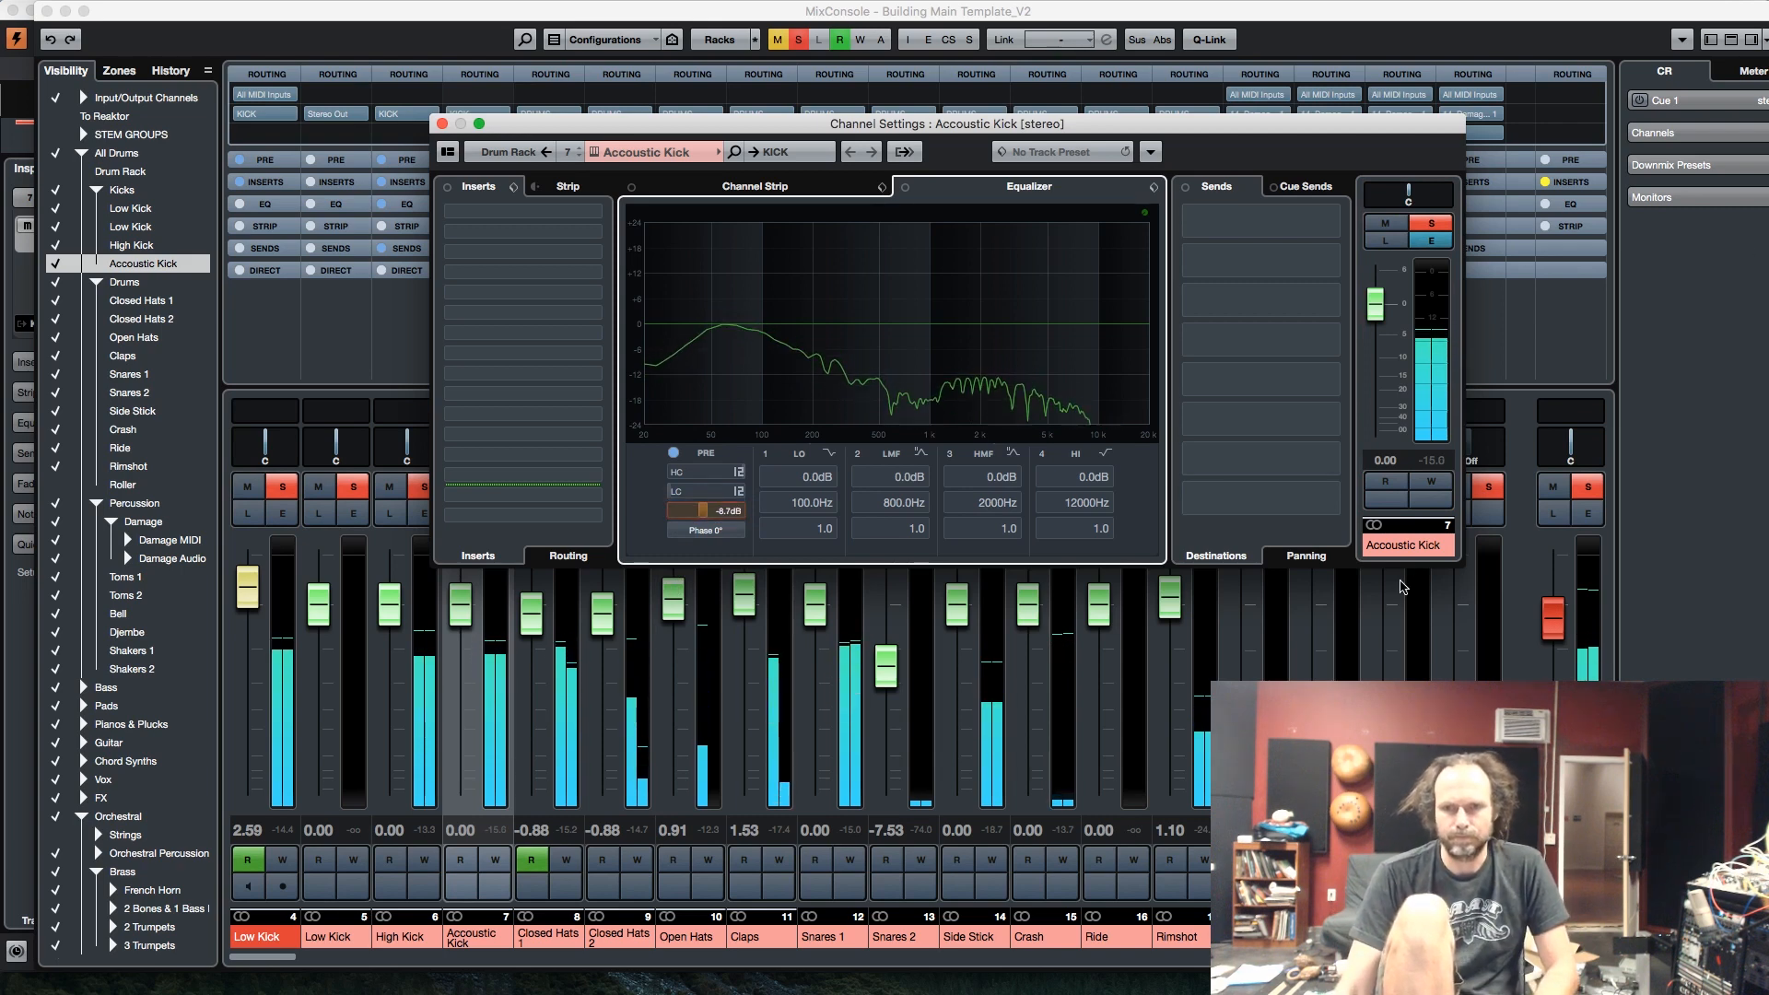